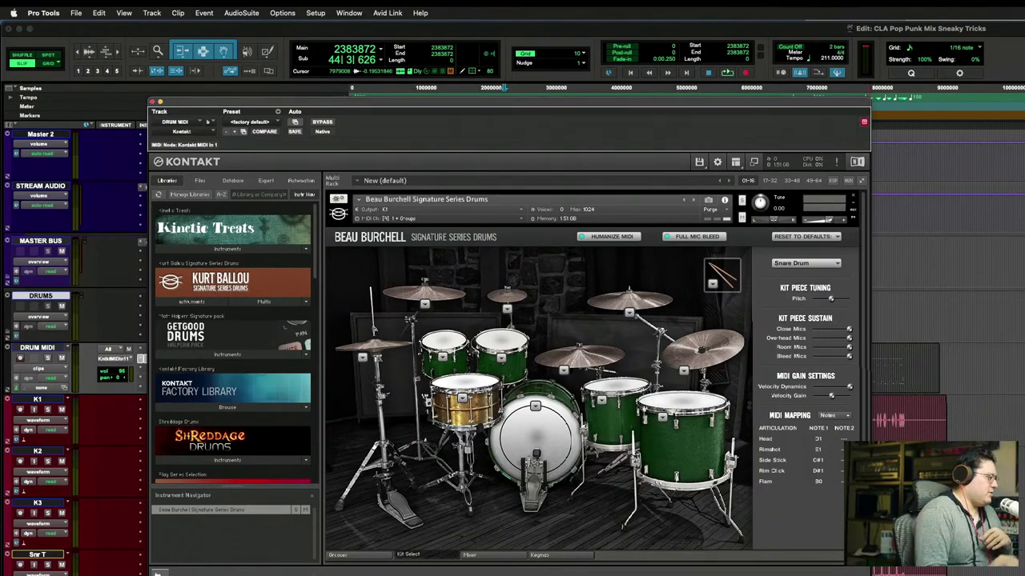
Step: Close the Kontakt plug-in window, then hide the DRUM MIDI track and make it inactive
left_click(158, 103)
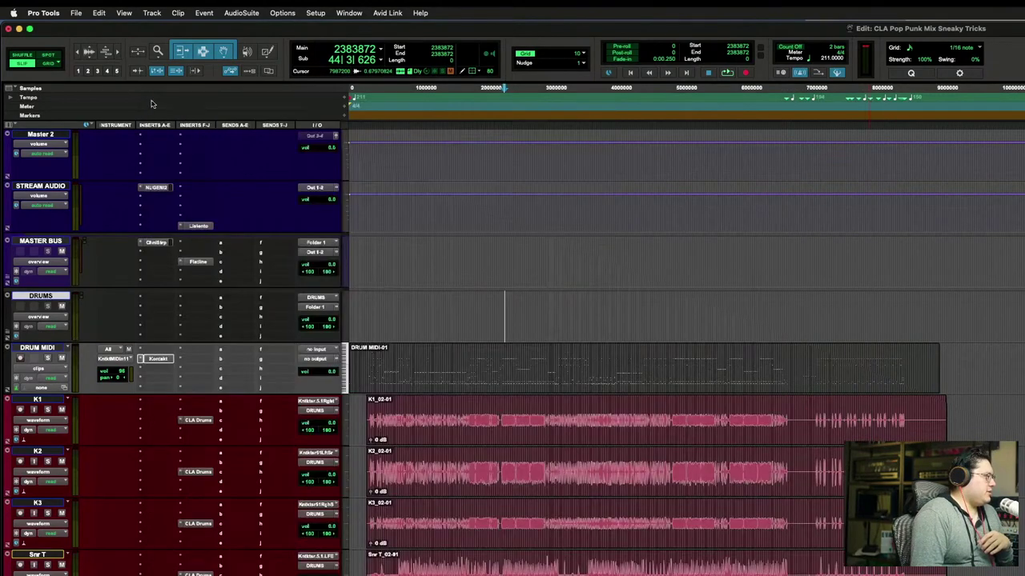
scroll(344, 387, "down", 10)
scroll(344, 386, "up", 9)
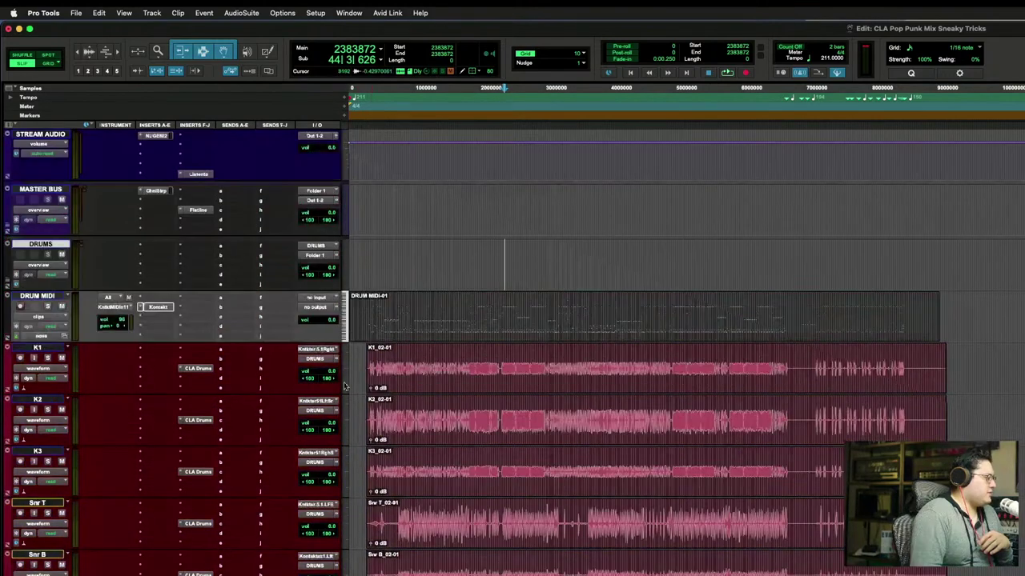
left_click(44, 296)
right_click(44, 296)
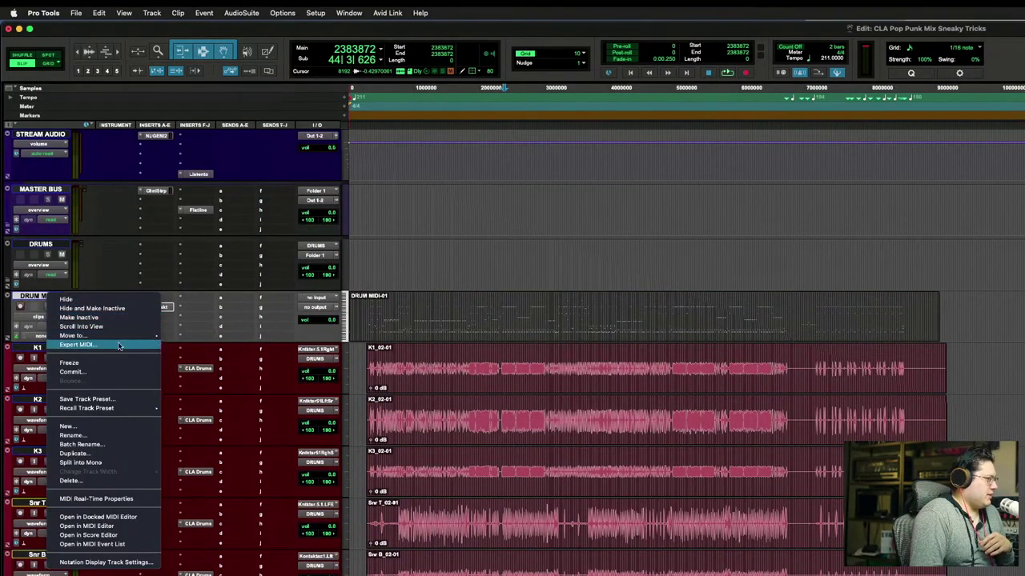
left_click(117, 309)
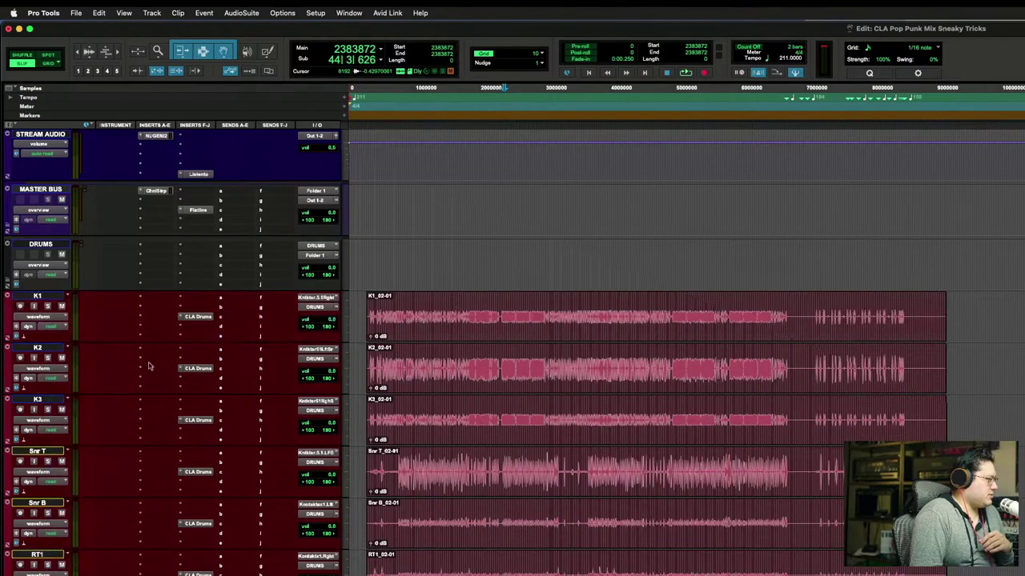
Step: Select all drum tracks from K1 through RM R and move them into the DRUMS folder
scroll(122, 318, "down", 1)
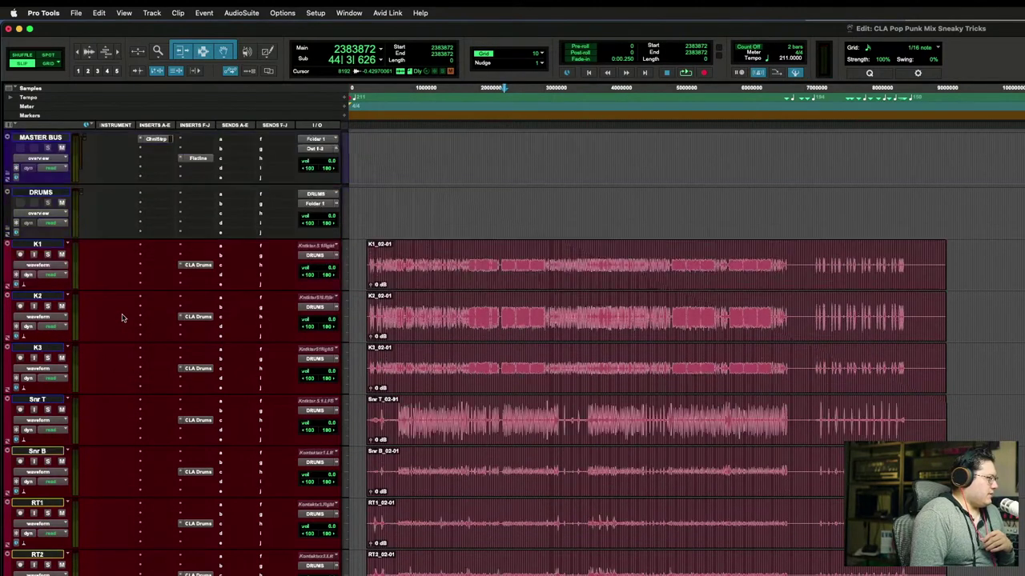
scroll(123, 315, "down", 2)
scroll(123, 315, "up", 2)
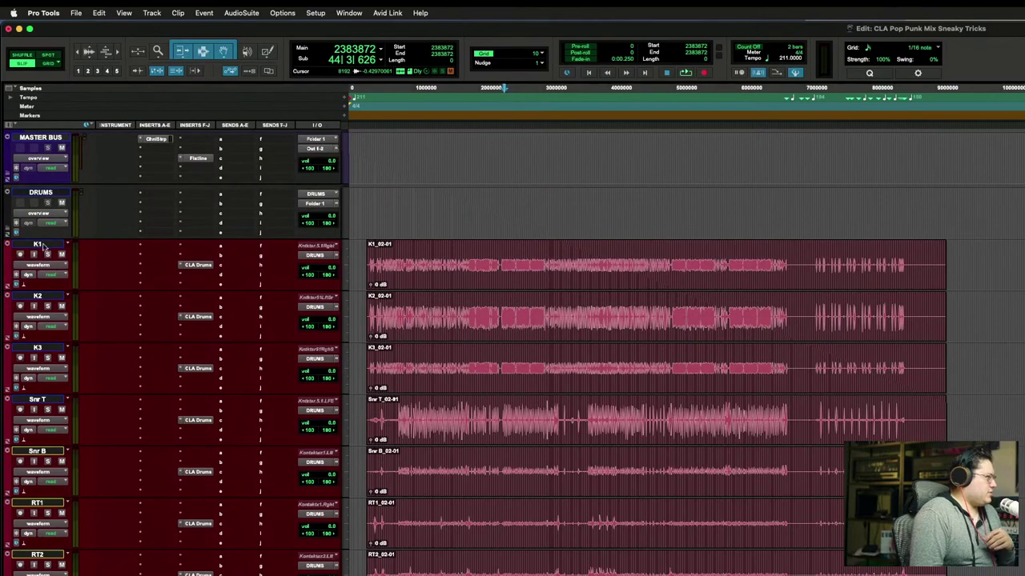
scroll(69, 270, "down", 4)
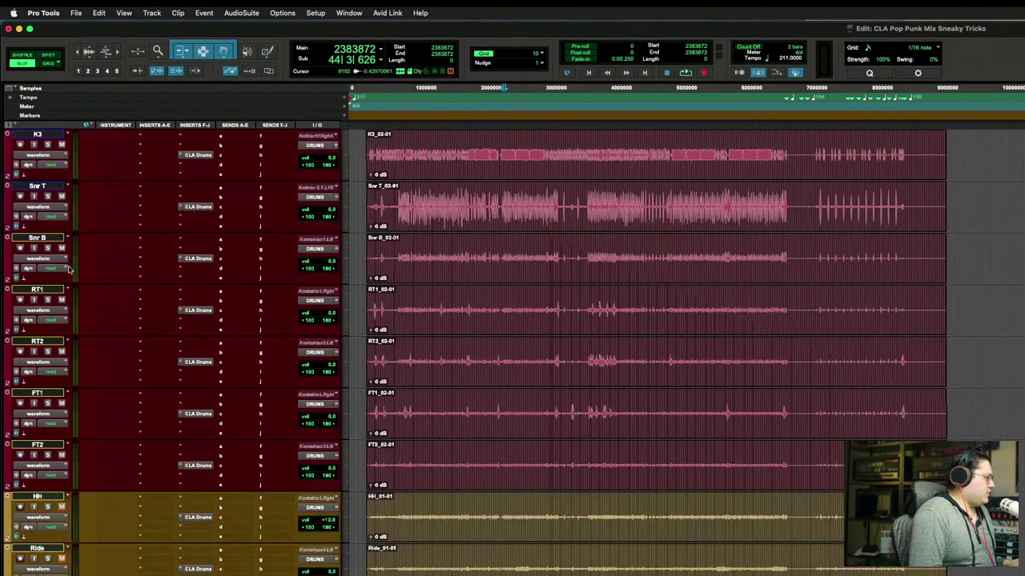
scroll(69, 387, "down", 5)
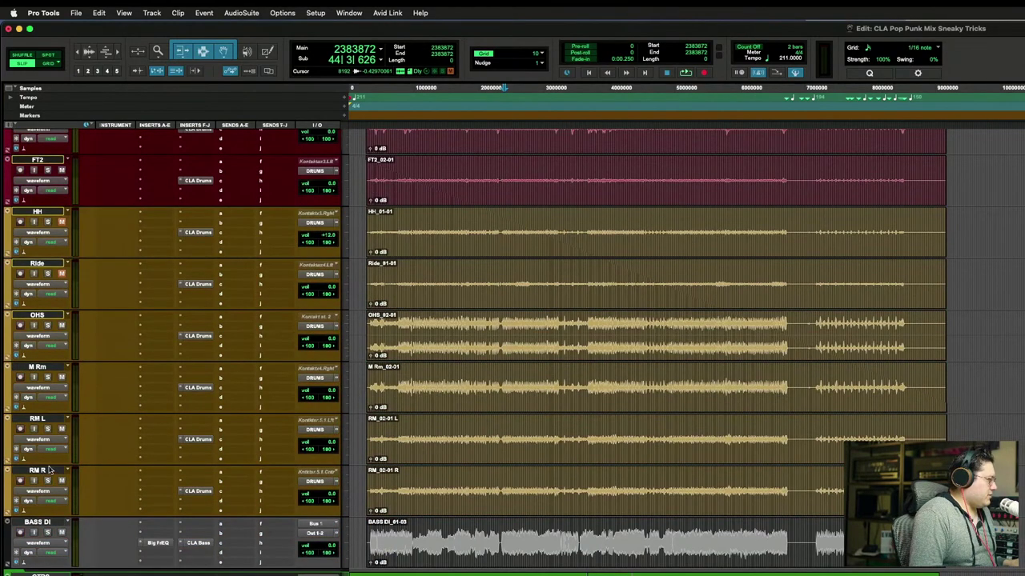
scroll(46, 433, "up", 10)
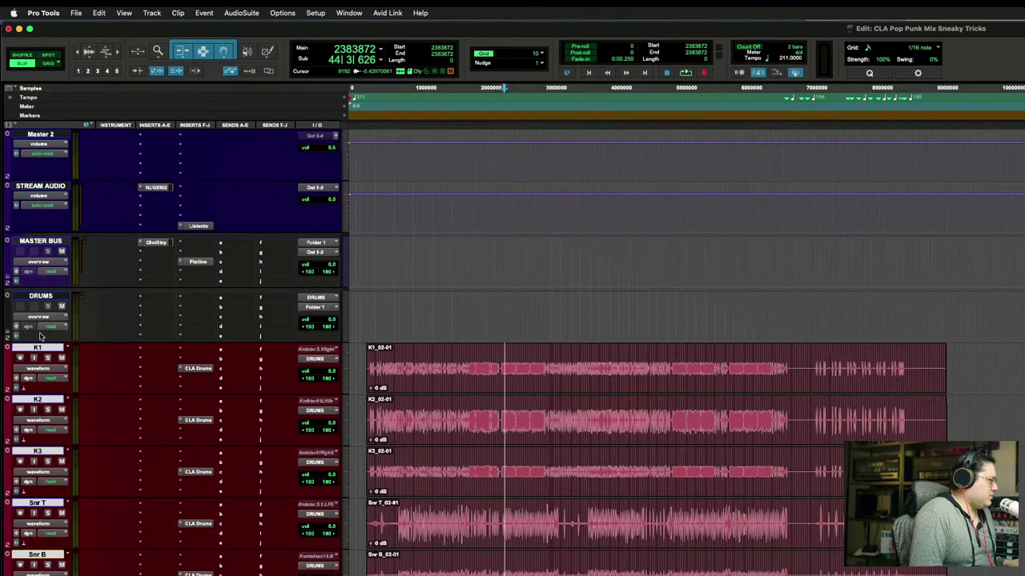
left_click_drag(40, 349, 45, 333)
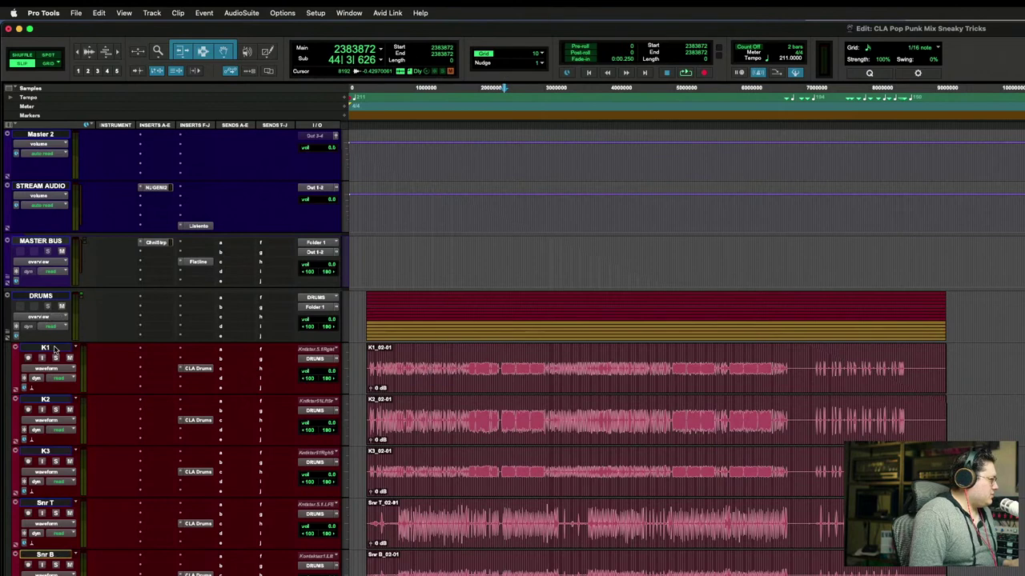
Step: Collapse the DRUMS folder and set its track color to dark red
scroll(54, 350, "down", 4)
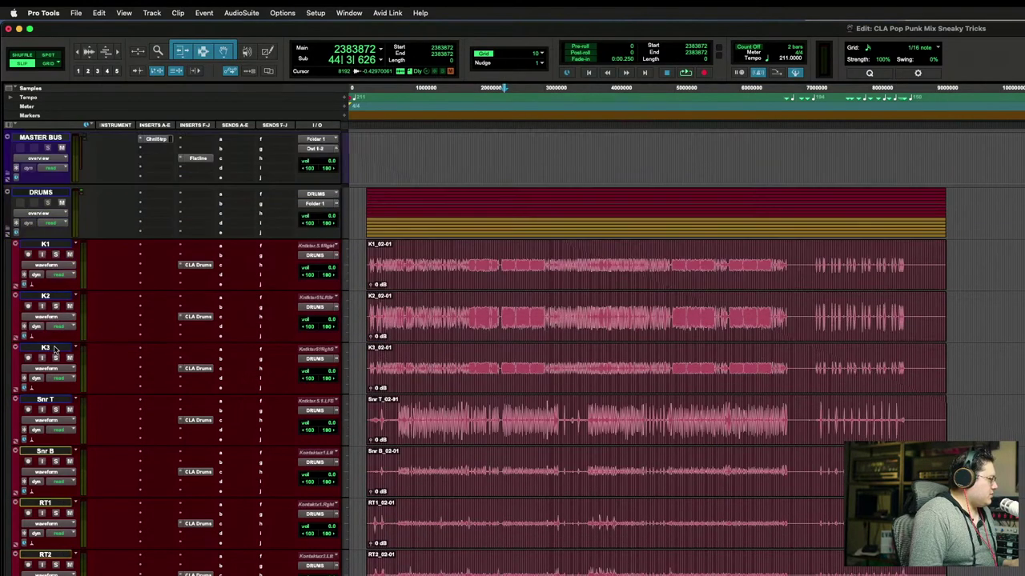
scroll(54, 350, "up", 4)
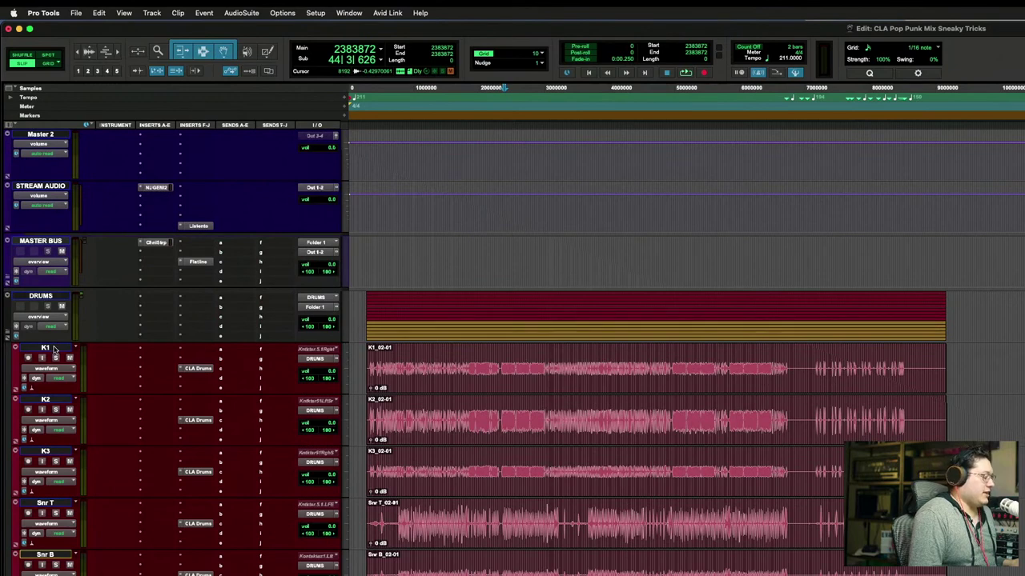
scroll(158, 410, "down", 3)
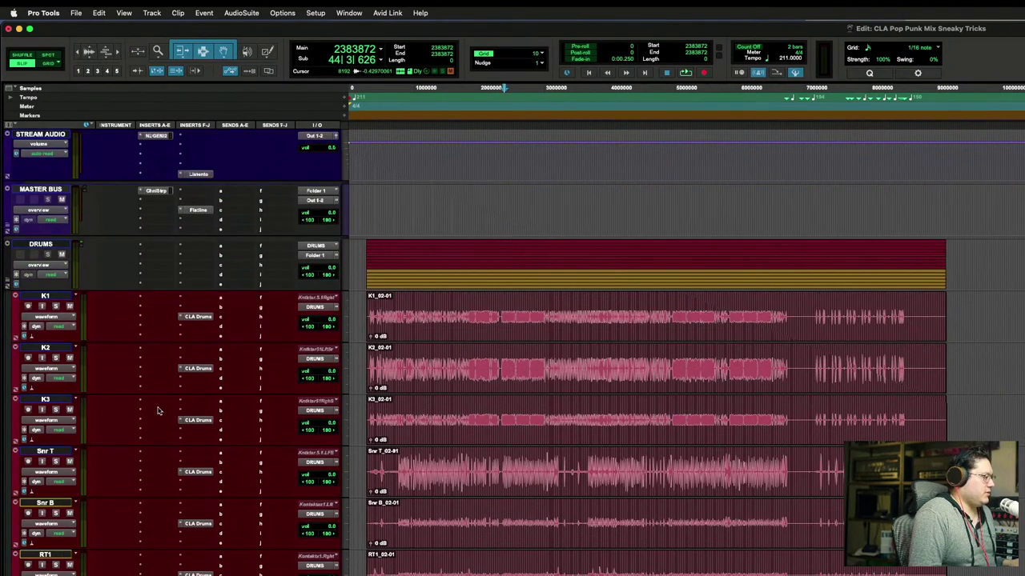
scroll(157, 411, "up", 2)
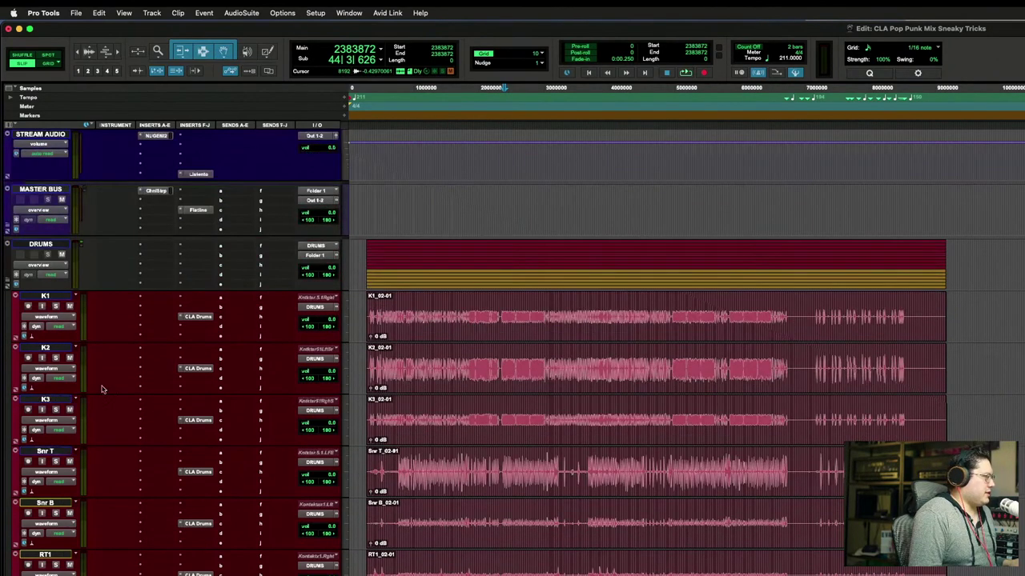
left_click(6, 276)
double_click(6, 275)
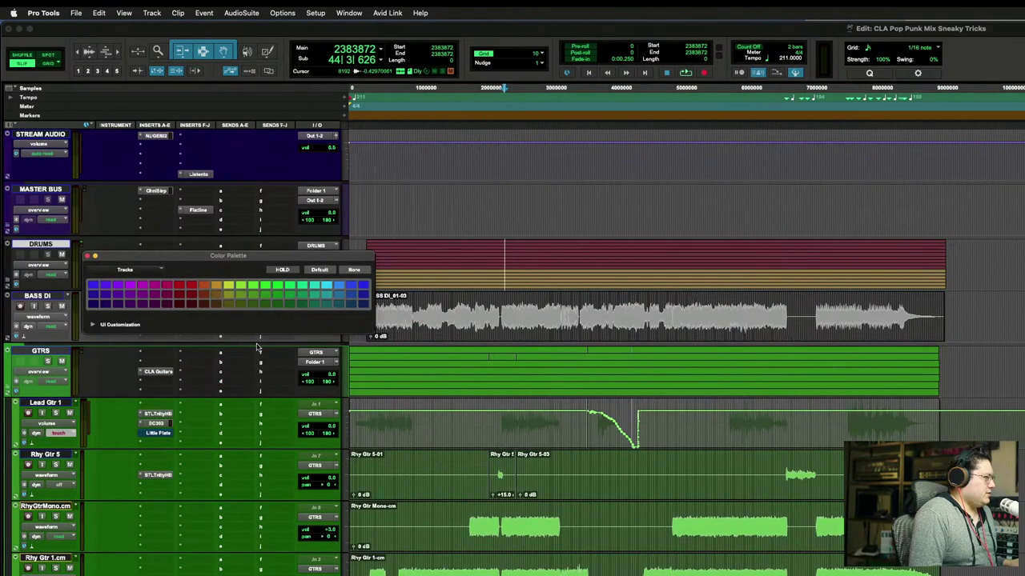
left_click(169, 296)
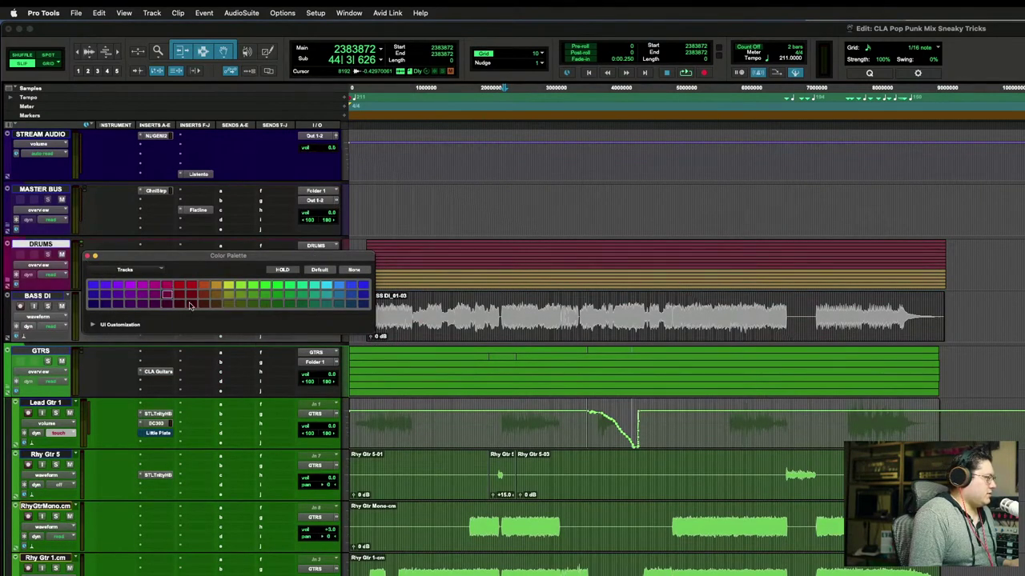
left_click(163, 303)
left_click(179, 295)
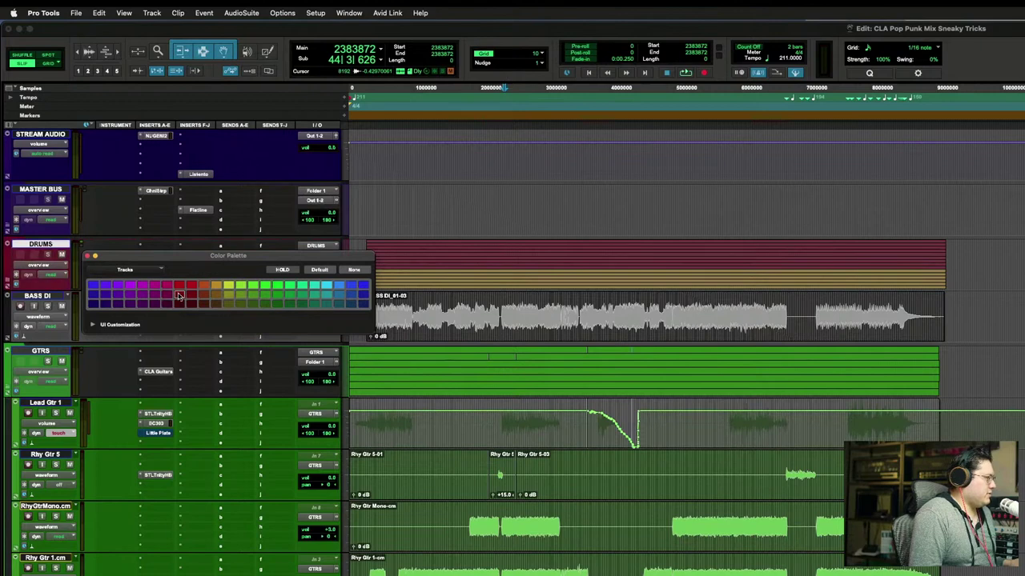
left_click(87, 256)
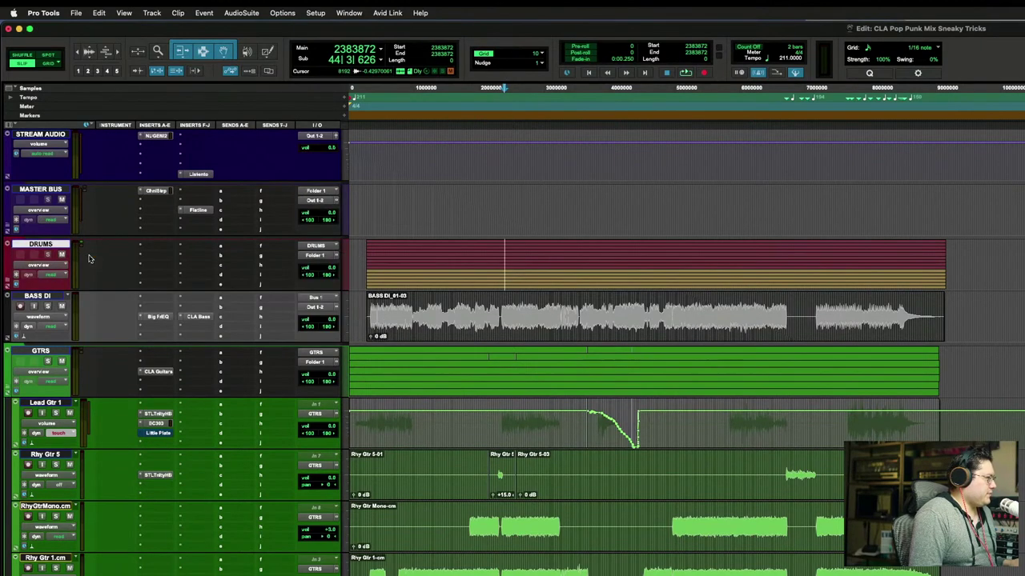
Step: Set the BASS DI track's color to light blue, trying darker blues for comparison
left_click(48, 297)
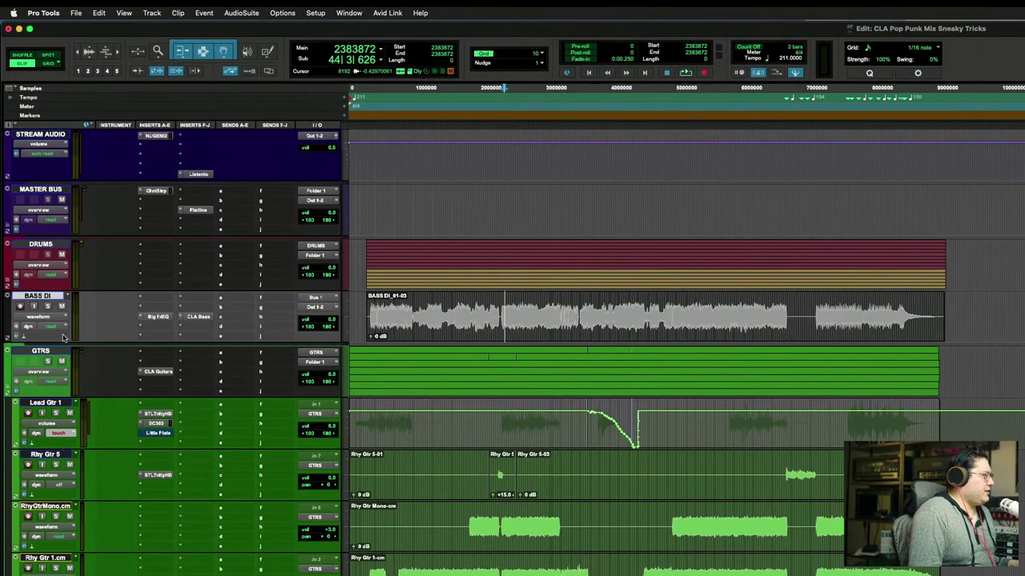
double_click(10, 322)
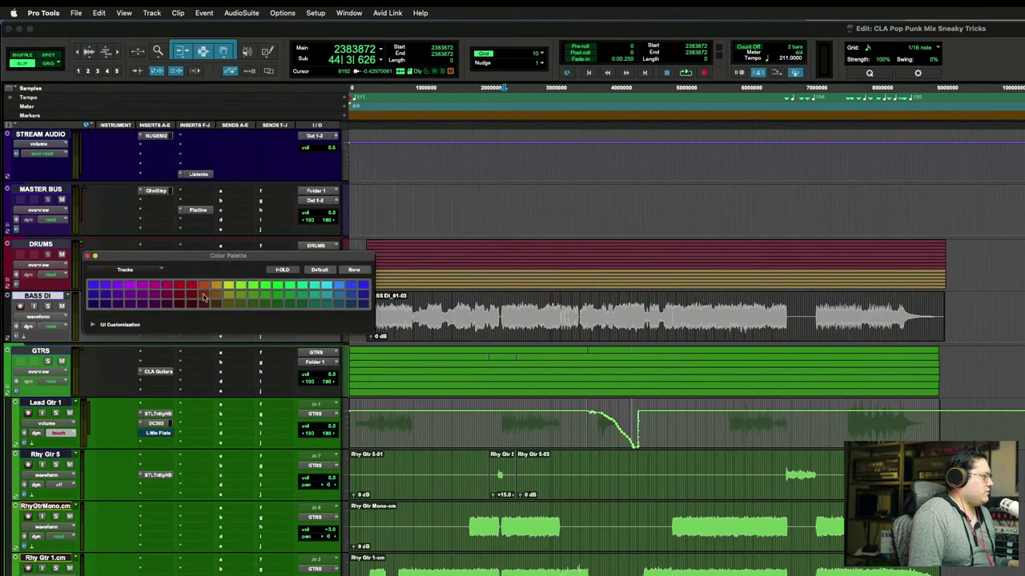
left_click(363, 285)
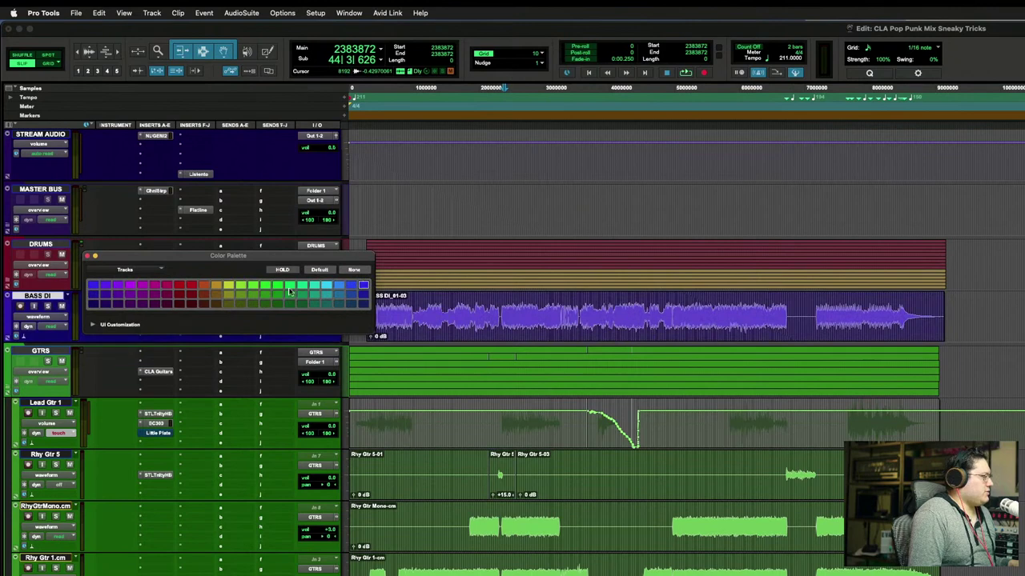
left_click(340, 286)
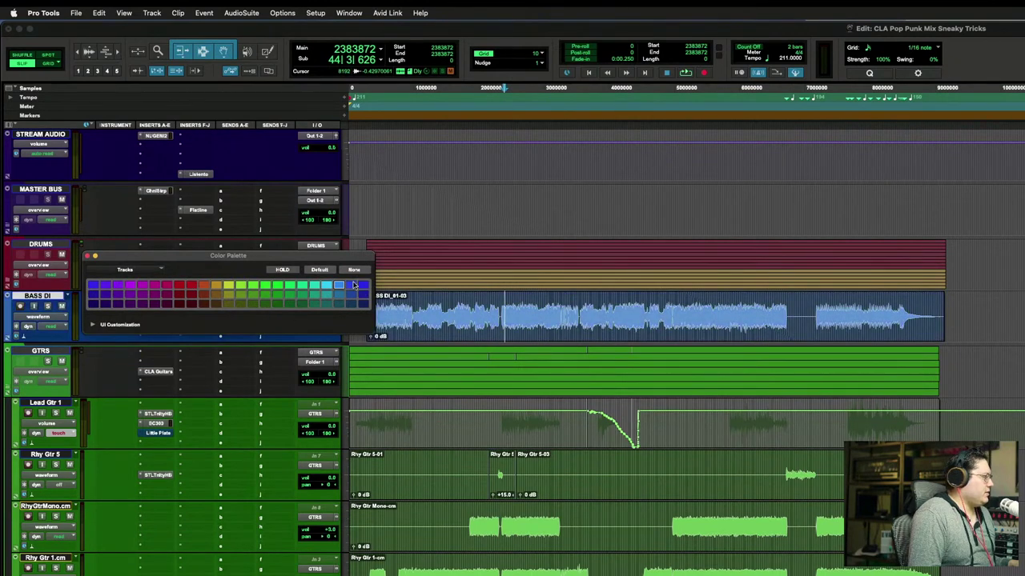
left_click(351, 285)
left_click(340, 286)
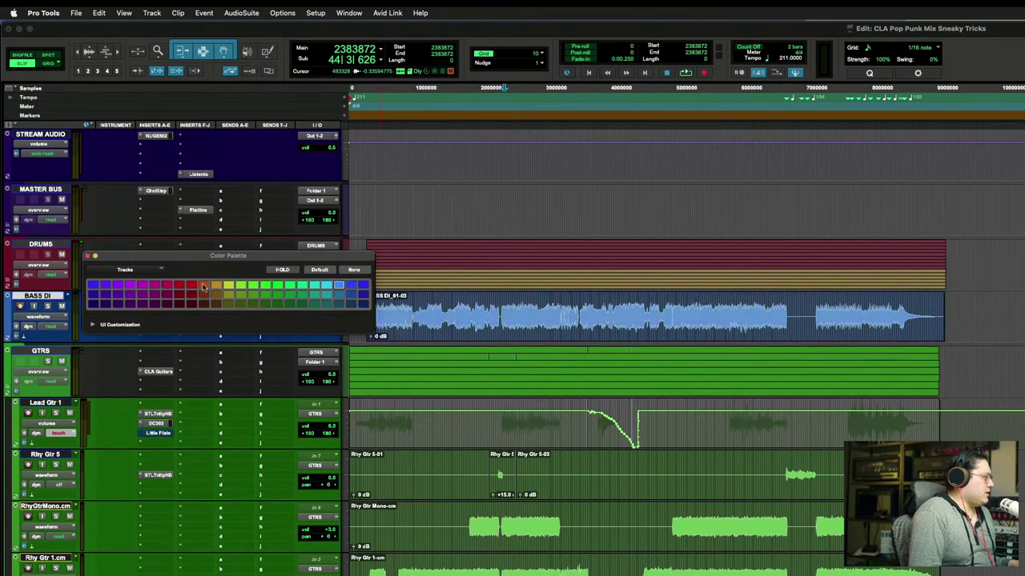
left_click(89, 257)
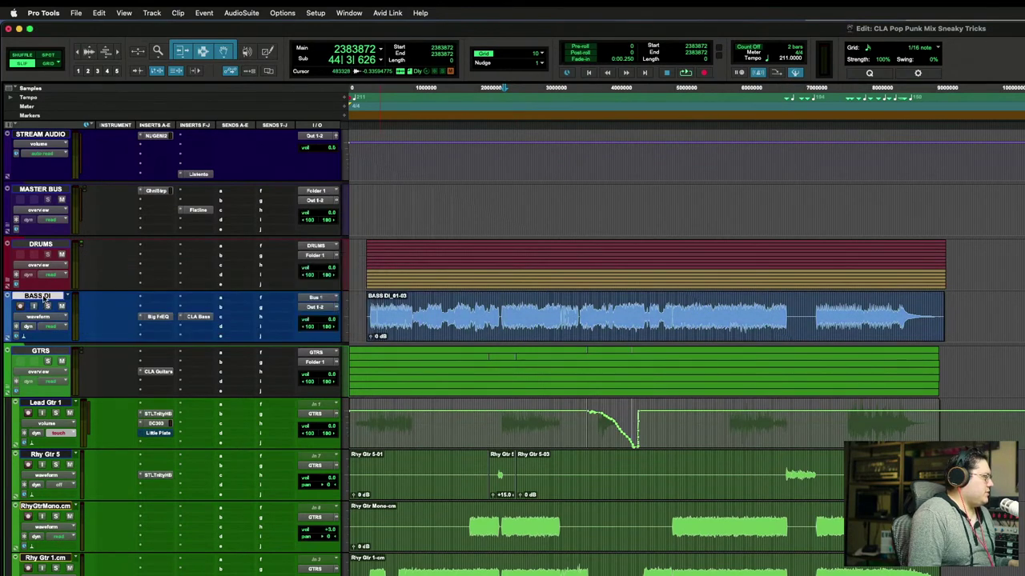
Step: Show the session's track list and make the hidden Rhy Gtr Mono track active
scroll(92, 324, "down", 1)
scroll(92, 325, "down", 1)
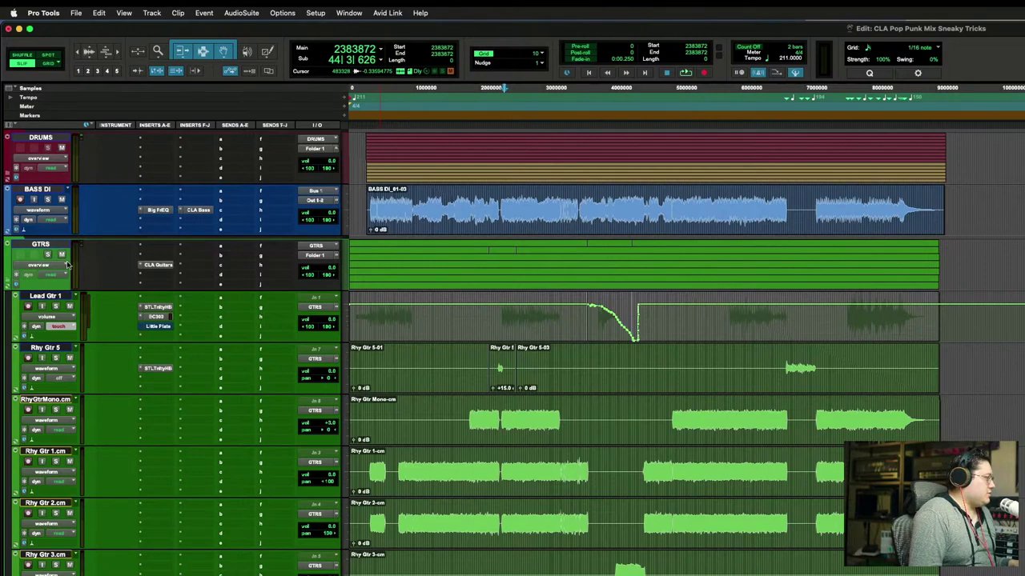
scroll(209, 323, "down", 2)
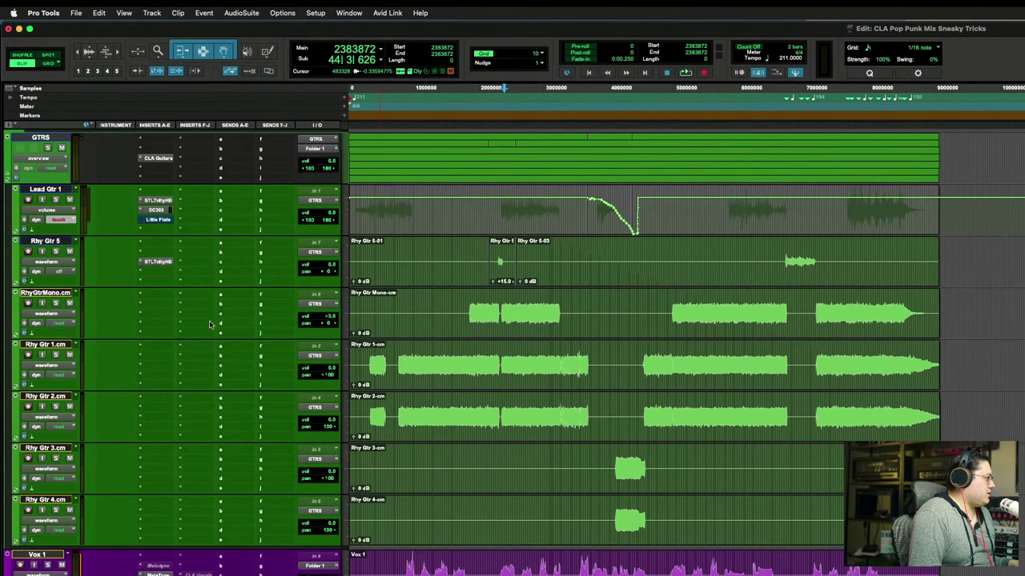
scroll(208, 323, "up", 1)
scroll(208, 320, "up", 3)
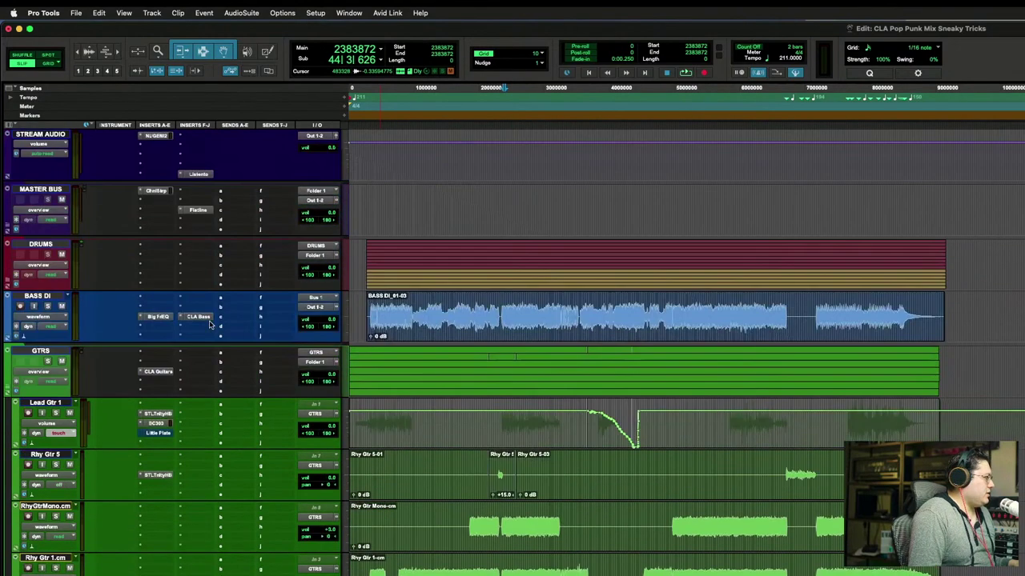
left_click(26, 303)
scroll(27, 308, "down", 3)
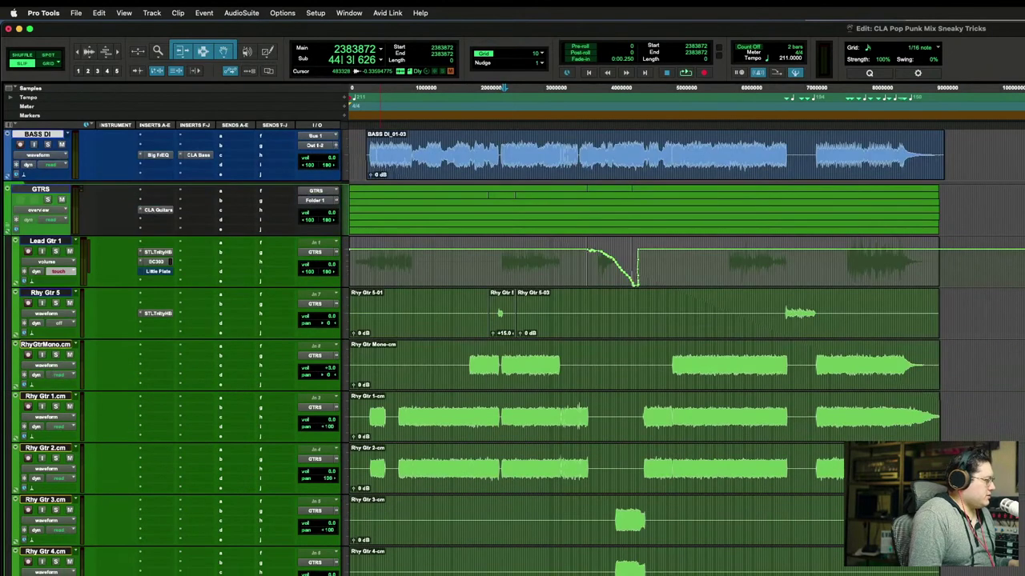
key("alt+super+l")
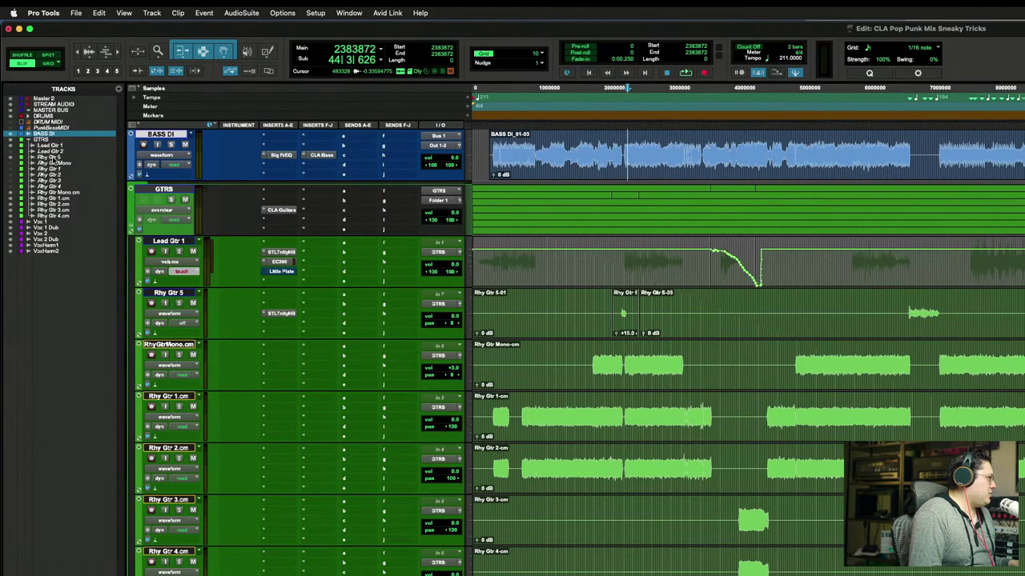
left_click(51, 164)
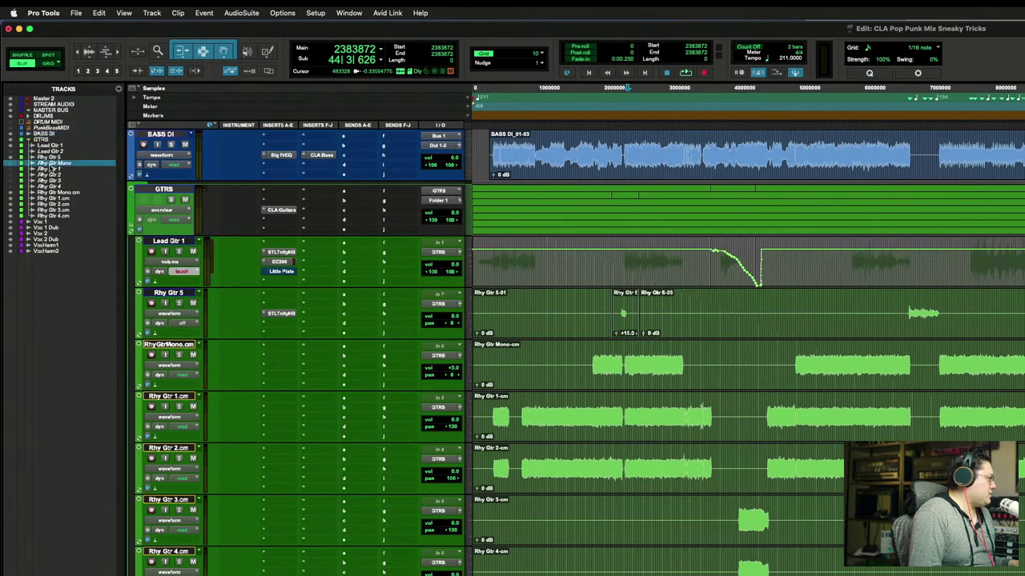
right_click(51, 163)
left_click(64, 185)
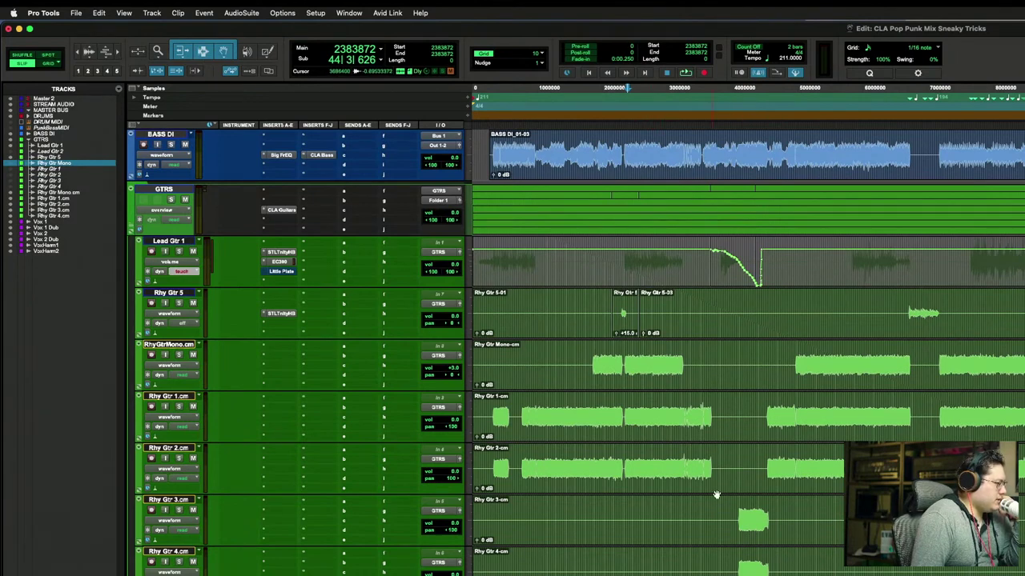
Step: Select the committed Rhy Gtr Mono.cm track and unhide the original Rhy Gtr Mono track
left_click(633, 486)
triple_click(630, 430)
triple_click(626, 477)
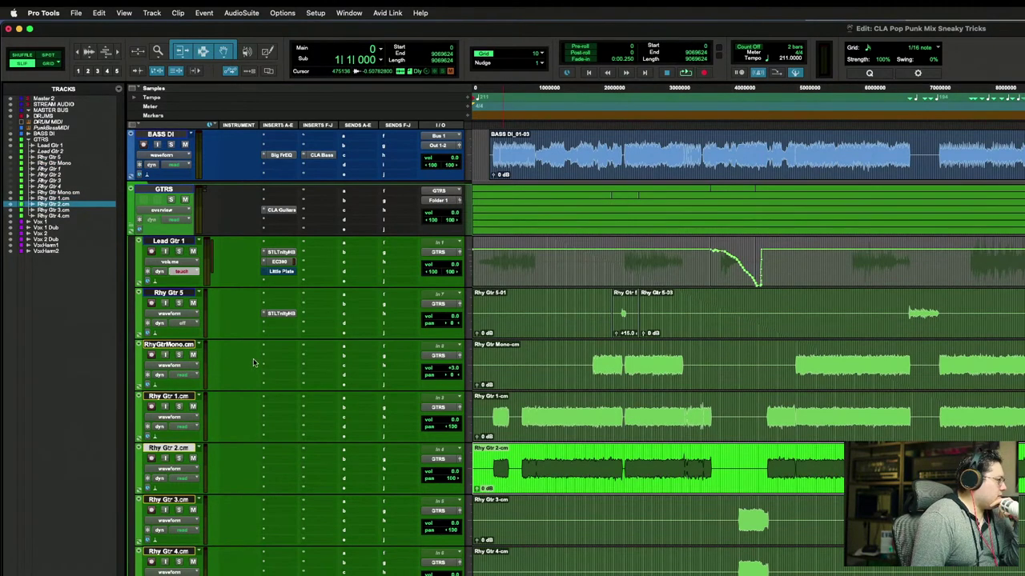
left_click(186, 347)
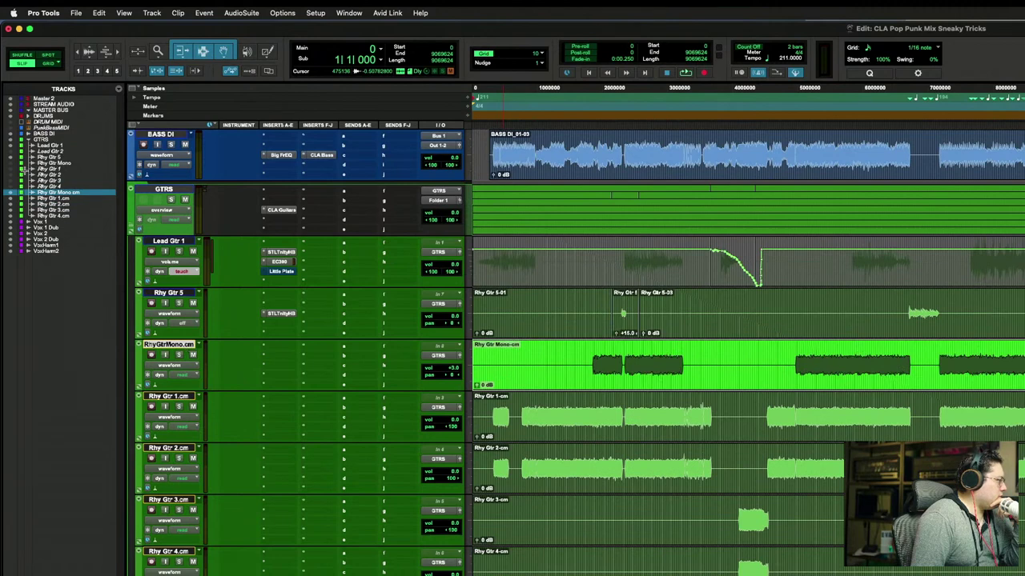
left_click(11, 163)
Step: Select the original Rhy Gtr Mono track and highlight the first audible passage in its clip
left_click(52, 163)
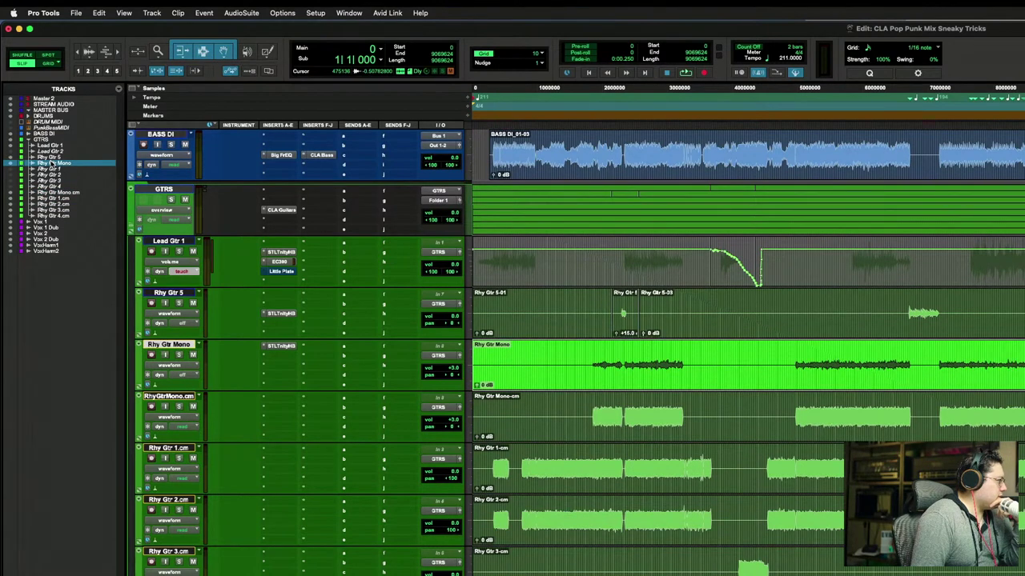
right_click(52, 163)
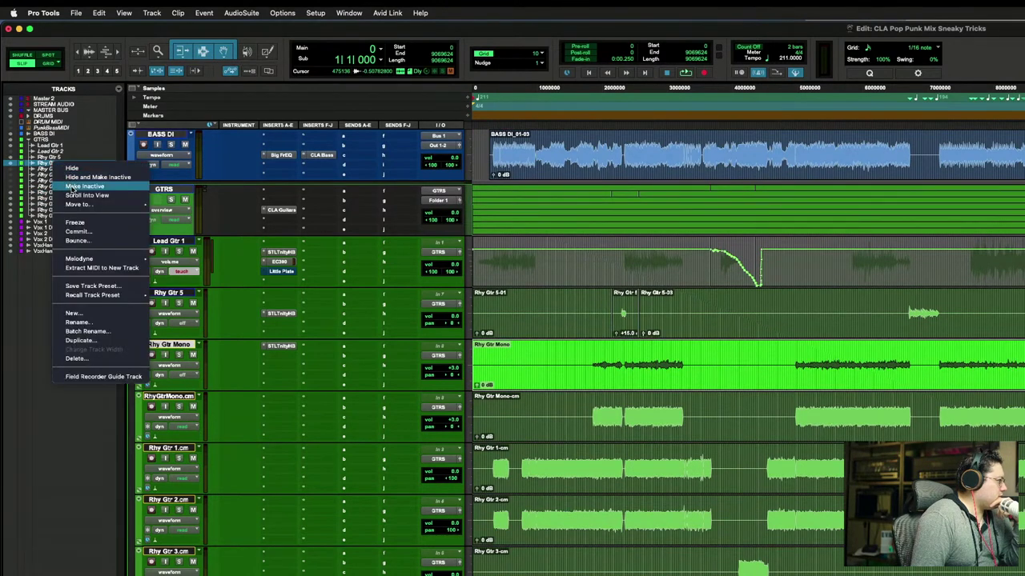
key("Escape")
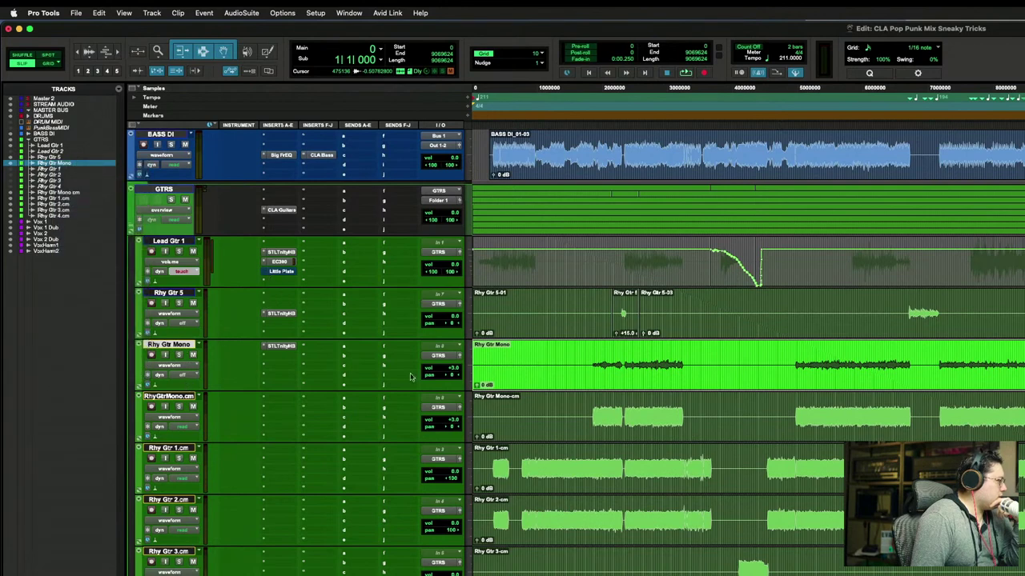
left_click_drag(590, 364, 704, 358)
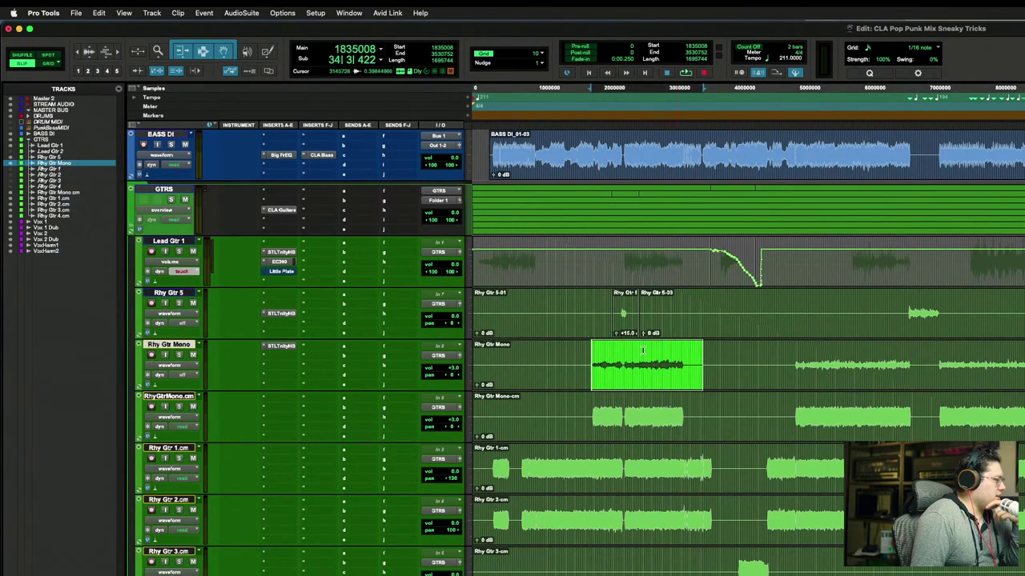
Step: Unhide the original Rhy Gtr 1, Rhy Gtr 2 and Rhy Gtr 3 tracks
left_click(11, 169)
left_click(10, 174)
left_click(11, 180)
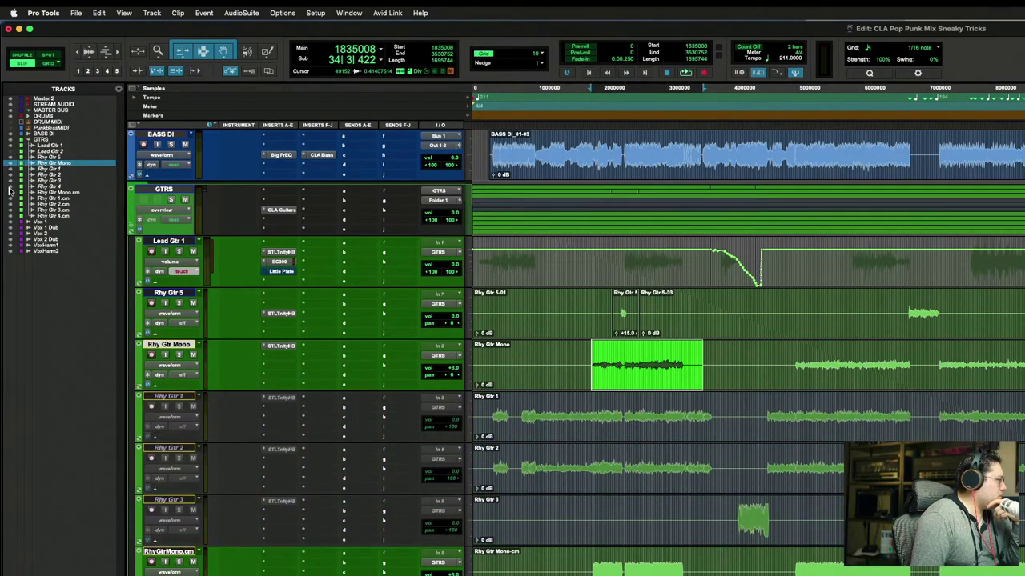
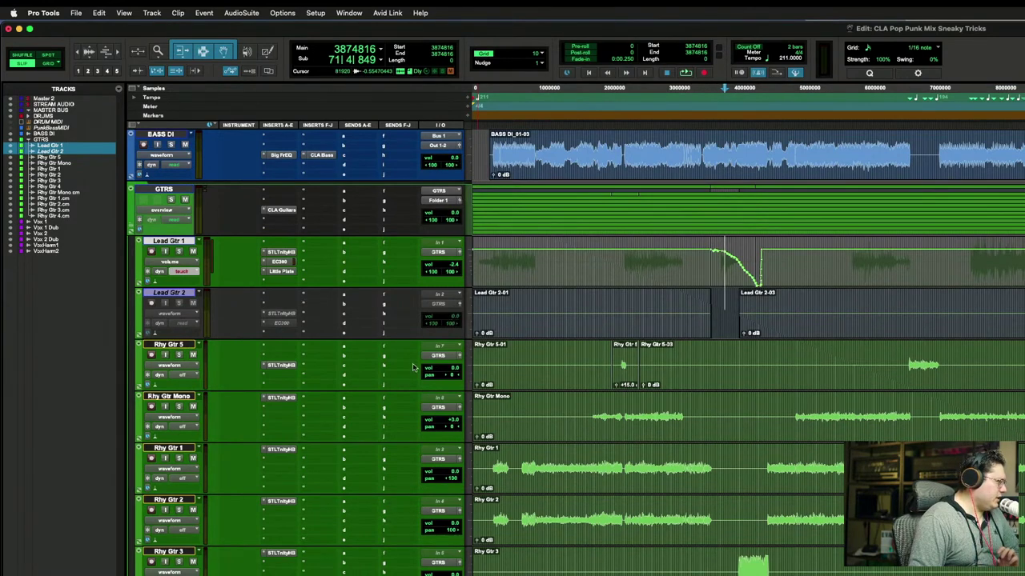
Step: Select the inactive Lead Gtr 2 track and hide it from the session view
left_click(160, 295)
left_click(166, 241)
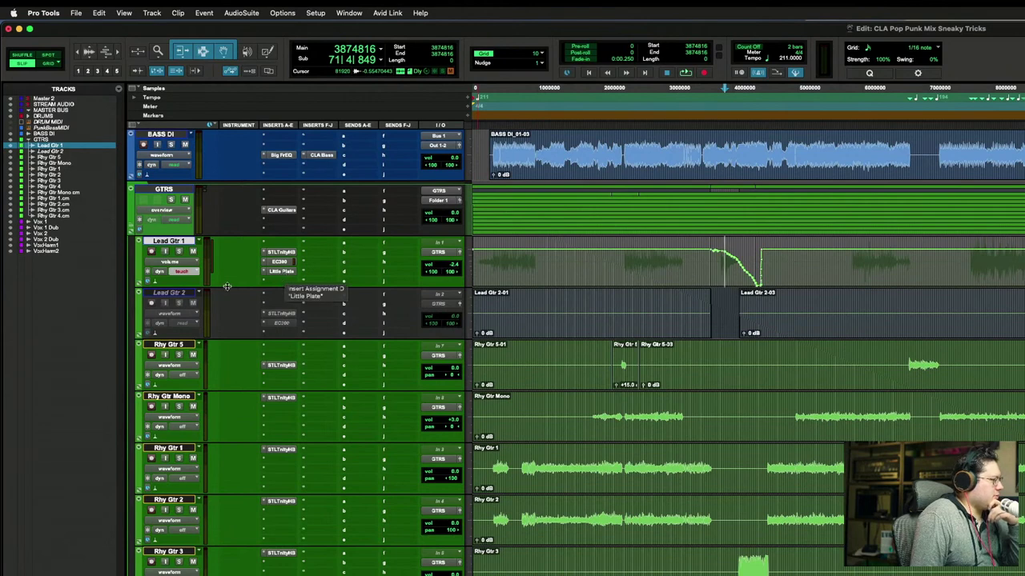
left_click(171, 295)
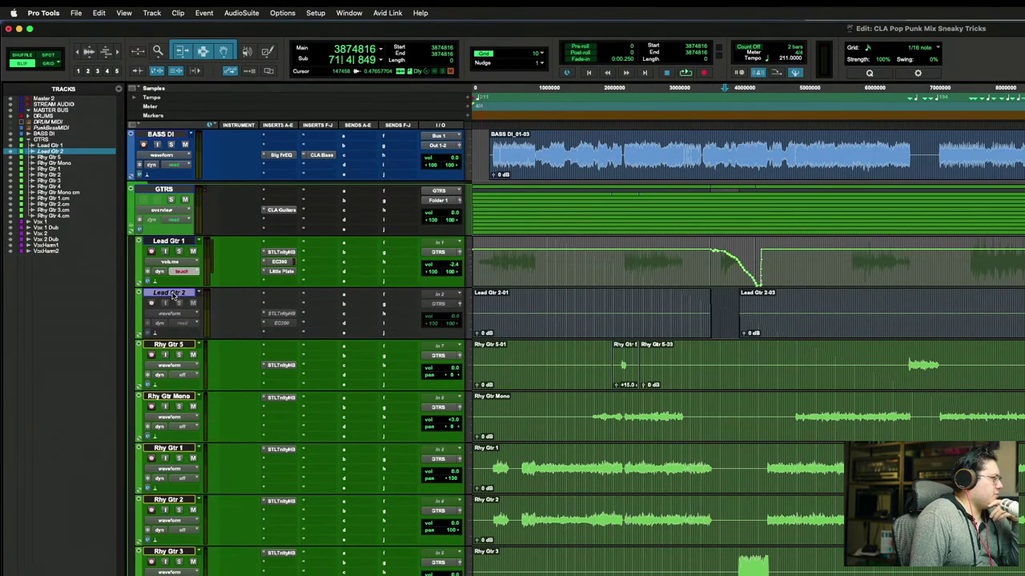
right_click(174, 295)
left_click(195, 296)
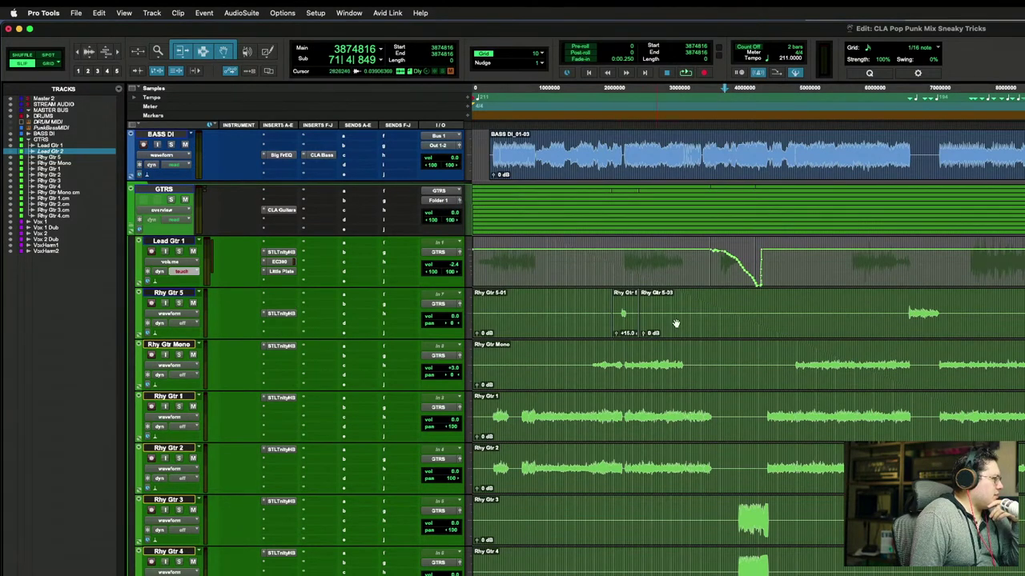
Step: Move the Rhy Gtr Mono track below Rhy Gtr 4, directly above its committed Rhy Gtr Mono.cm copy
left_click(900, 308)
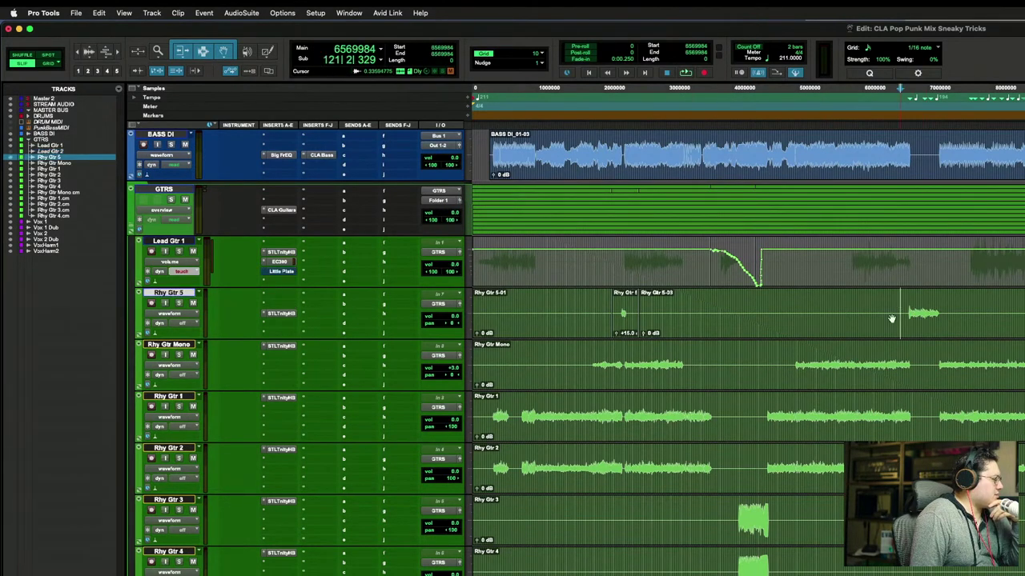
scroll(744, 356, "down", 1)
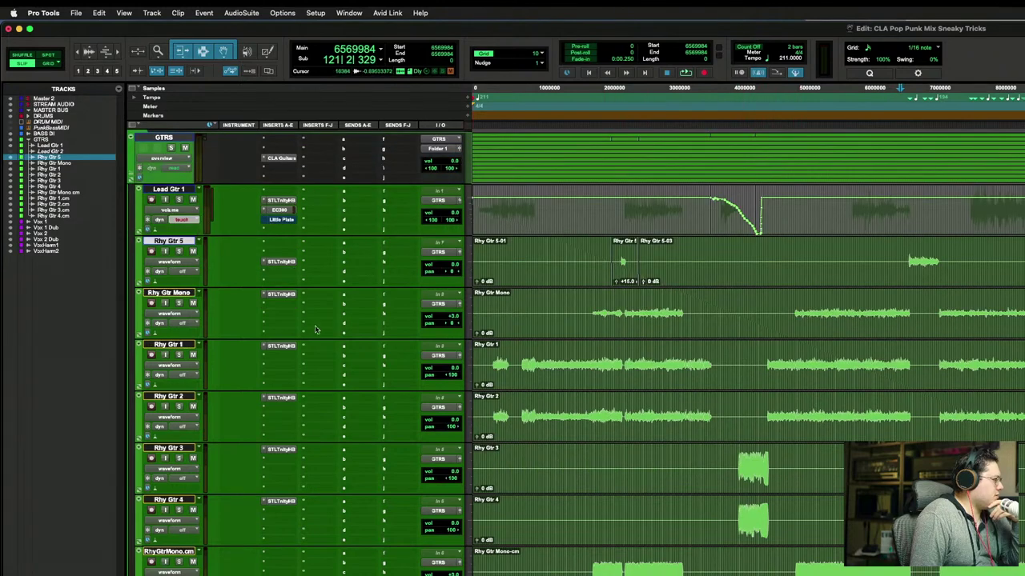
left_click_drag(185, 295, 194, 533)
scroll(584, 523, "down", 1)
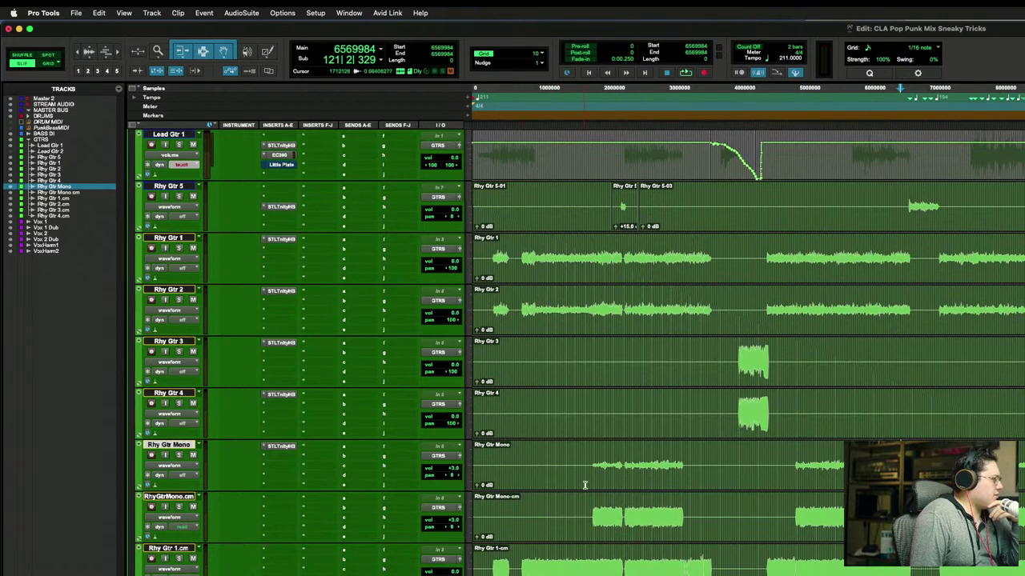
Step: Place the edit cursor before Rhy Gtr Mono's first passage and open that track's STL Tonality plug-in for inspection
left_click(591, 458)
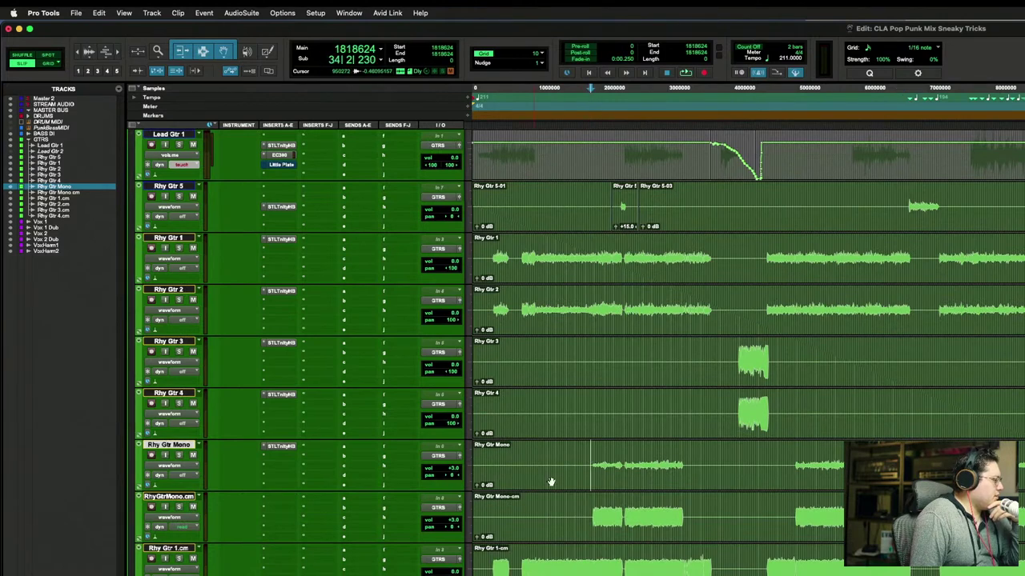
left_click(282, 447)
left_click_drag(487, 110, 1024, 80)
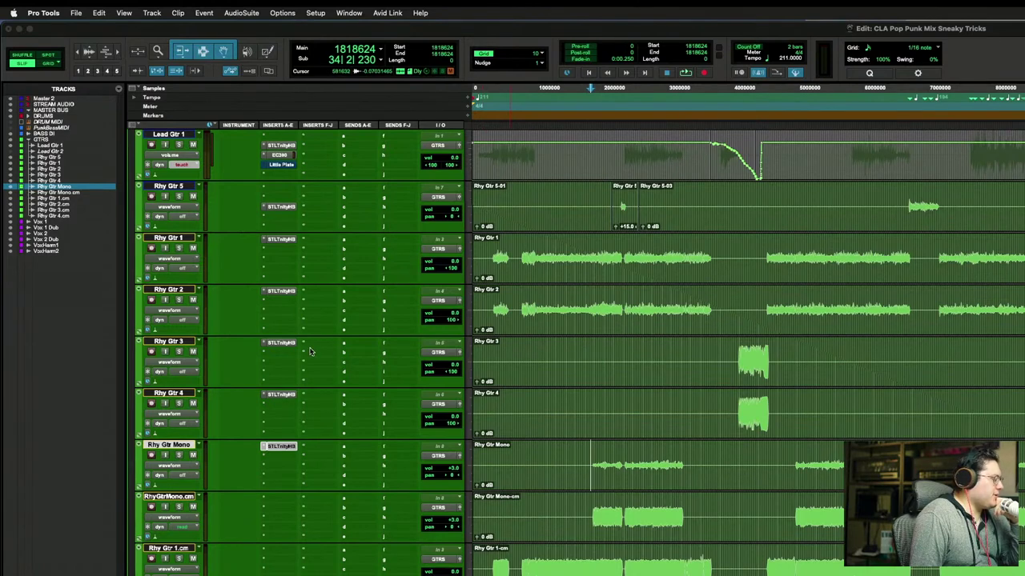
Step: Select the Rhy Gtr 1 and Rhy Gtr 2 tracks and move them directly below Rhy Gtr Mono.cm
left_click(178, 289)
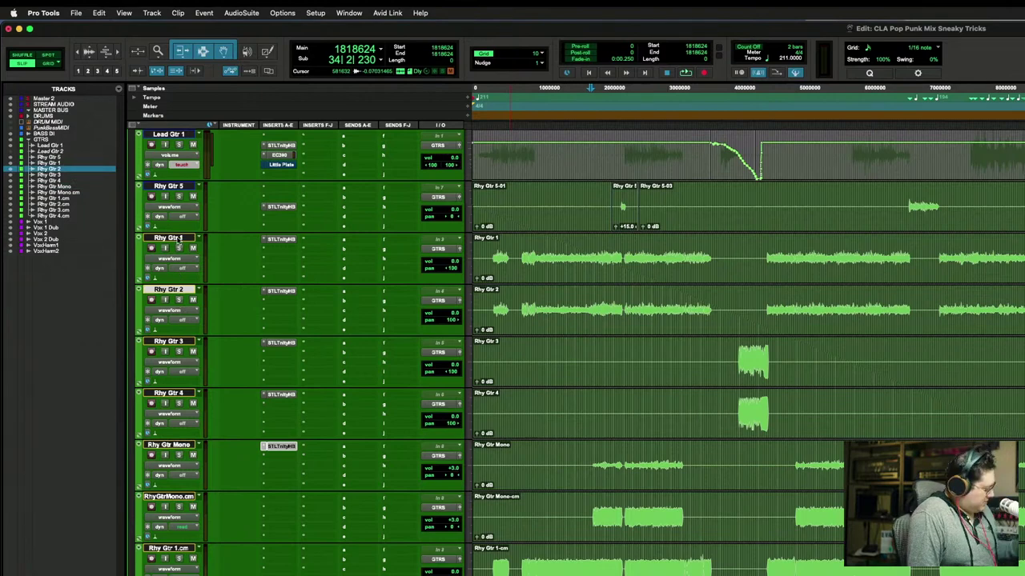
left_click(178, 238, "shift")
left_click_drag(178, 237, 170, 552)
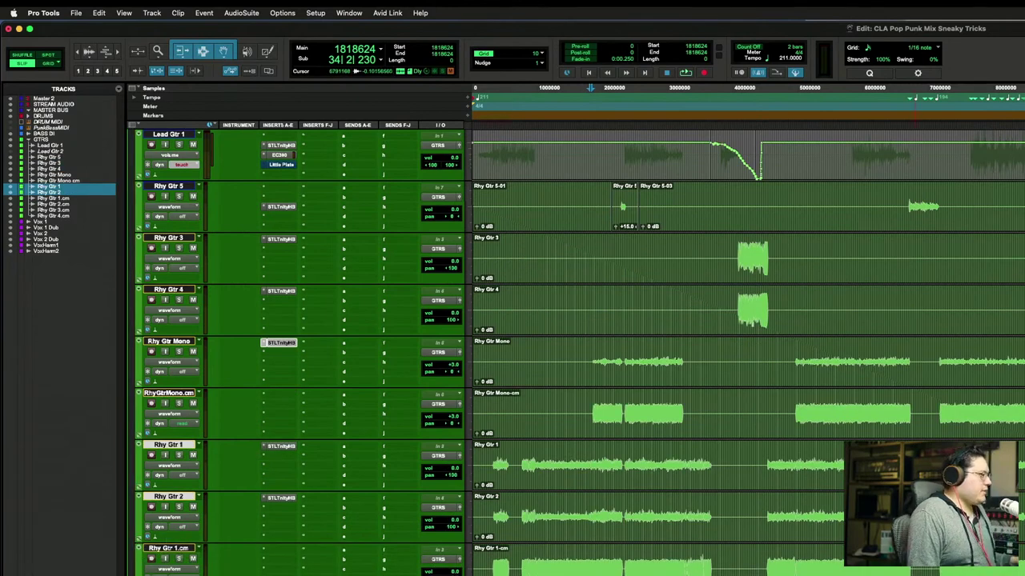
Step: Show Rhy Gtr Mono's STL Tonality amp plug-in again and reposition its window to uncover the lower rhythm guitar tracks
left_click(278, 342)
left_click_drag(703, 57, 391, 32)
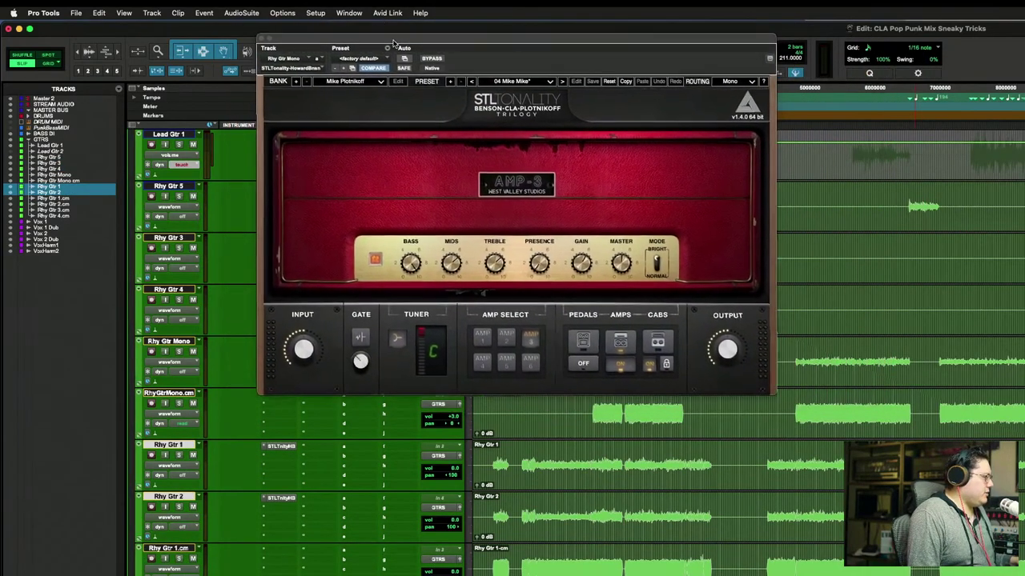
Step: Move Rhy Gtr 2 directly below Rhy Gtr 1.cm and place the edit cursor in Rhy Gtr 1 after its opening passage
left_click_drag(176, 497, 240, 534)
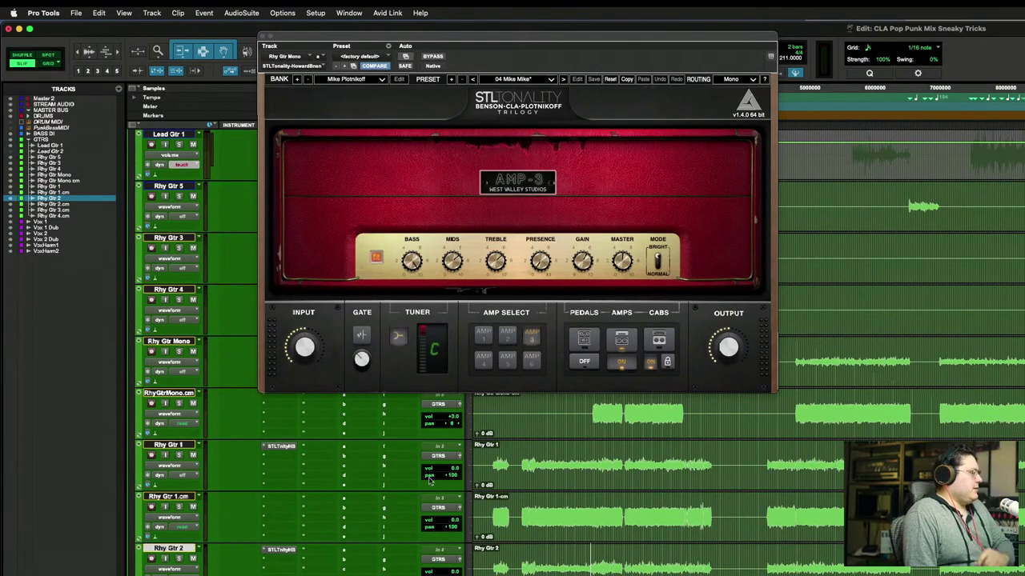
left_click(525, 460)
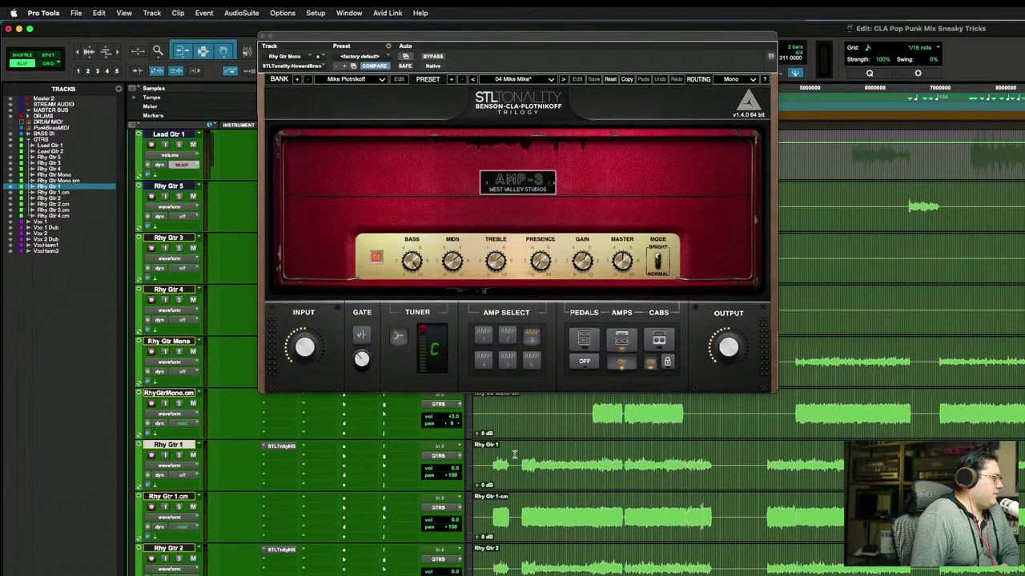
left_click_drag(509, 454, 514, 454)
left_click(513, 453)
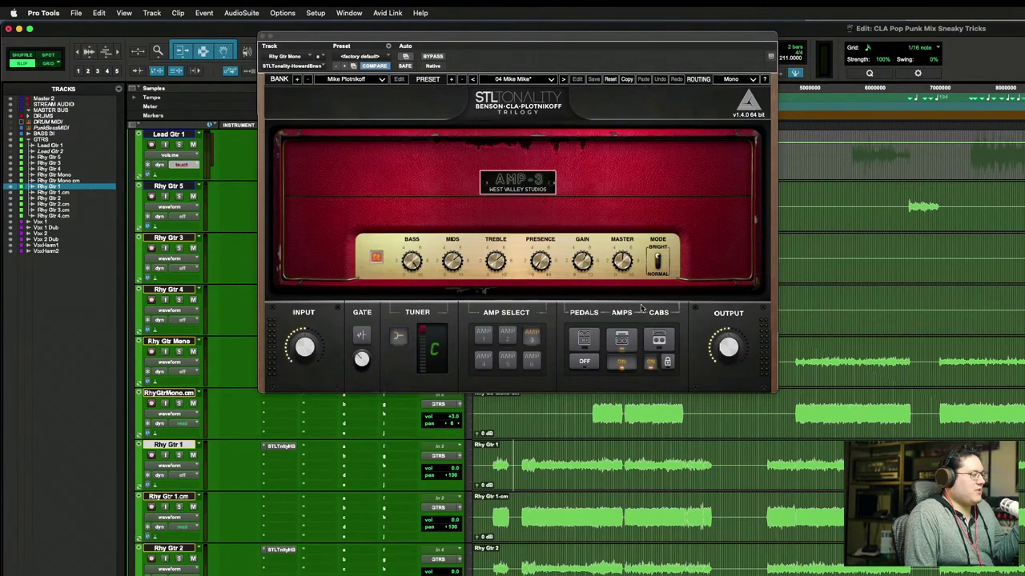
Step: View the cabinet and amp settings of Rhy Gtr Mono's plug-in and place the cursor at Rhy Gtr 1's second passage
left_click(658, 339)
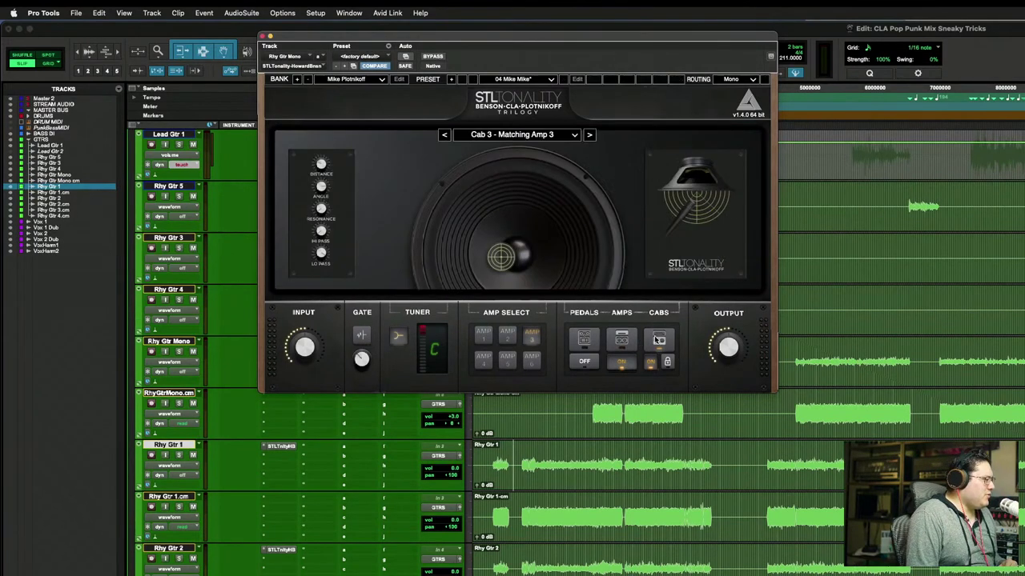
left_click(613, 343)
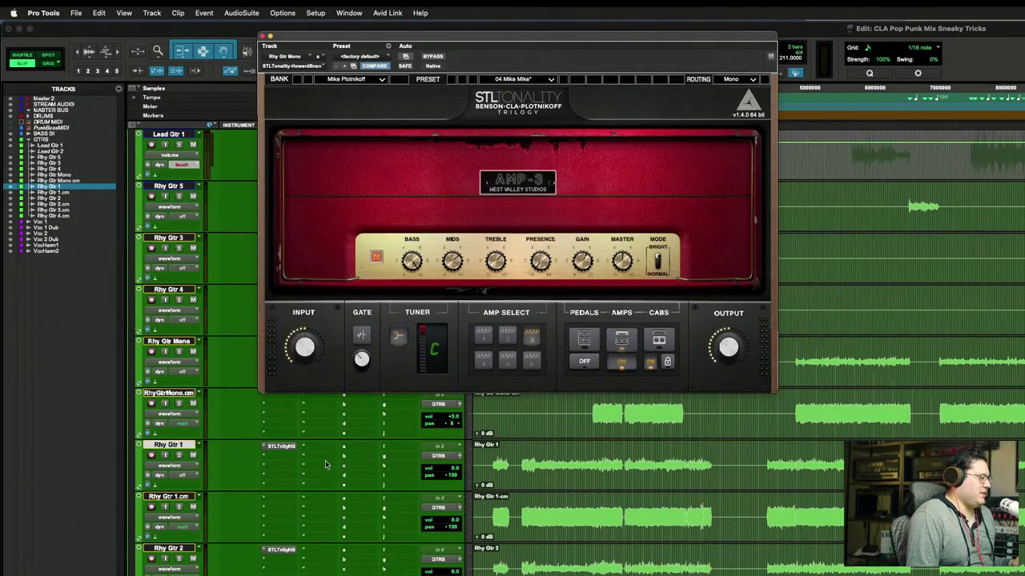
left_click(504, 462)
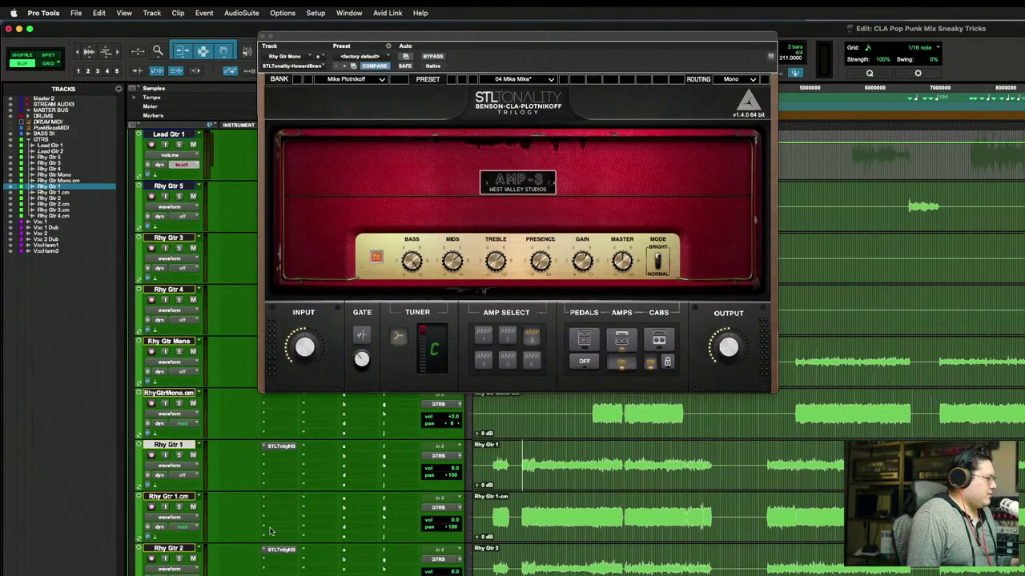
Step: Add Rhy Gtr 2 to the track selection, inspect its STL Tonality plug-in, and close both plug-in windows
left_click(183, 551, "super")
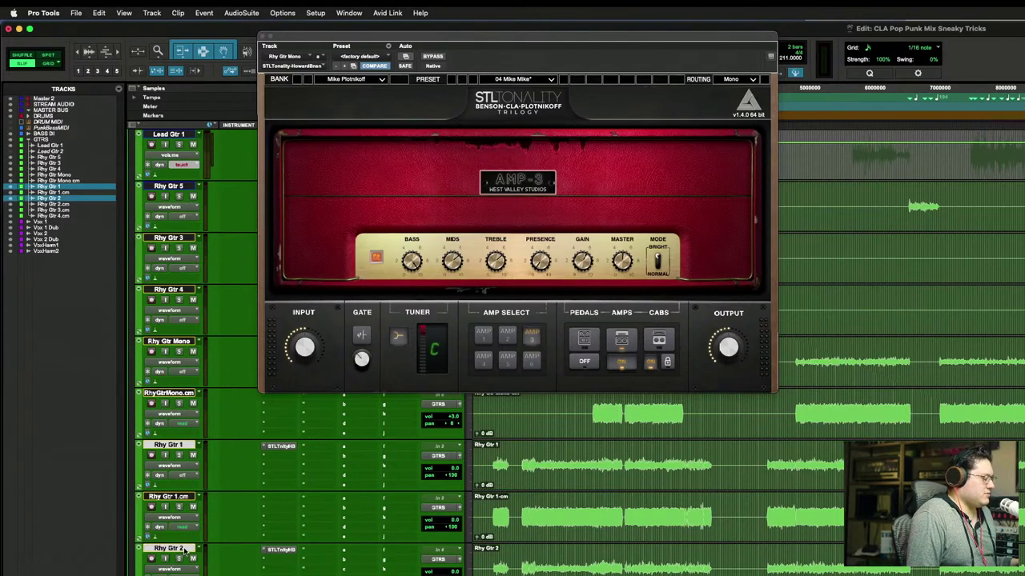
left_click(280, 550)
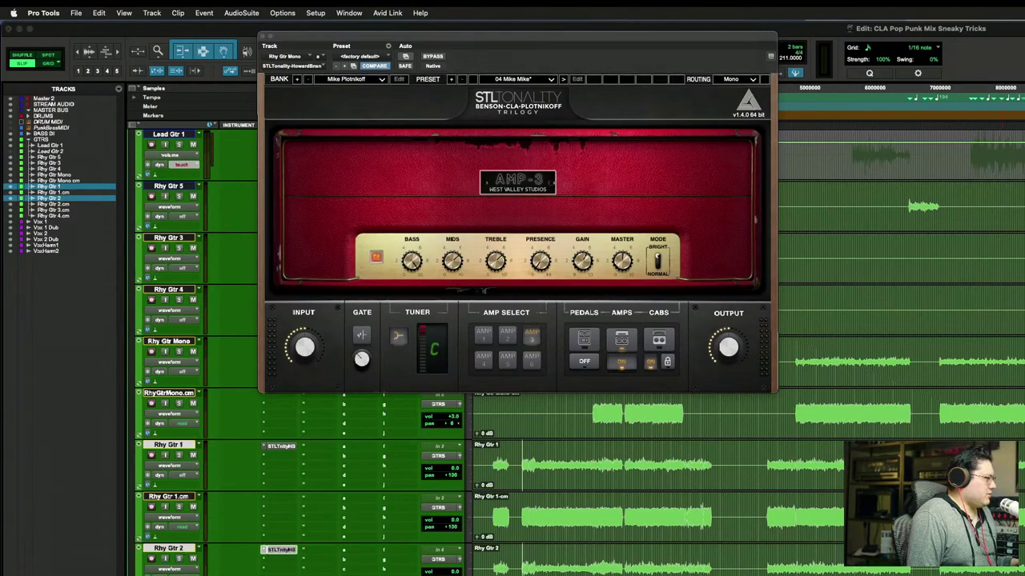
left_click_drag(710, 75, 355, 74)
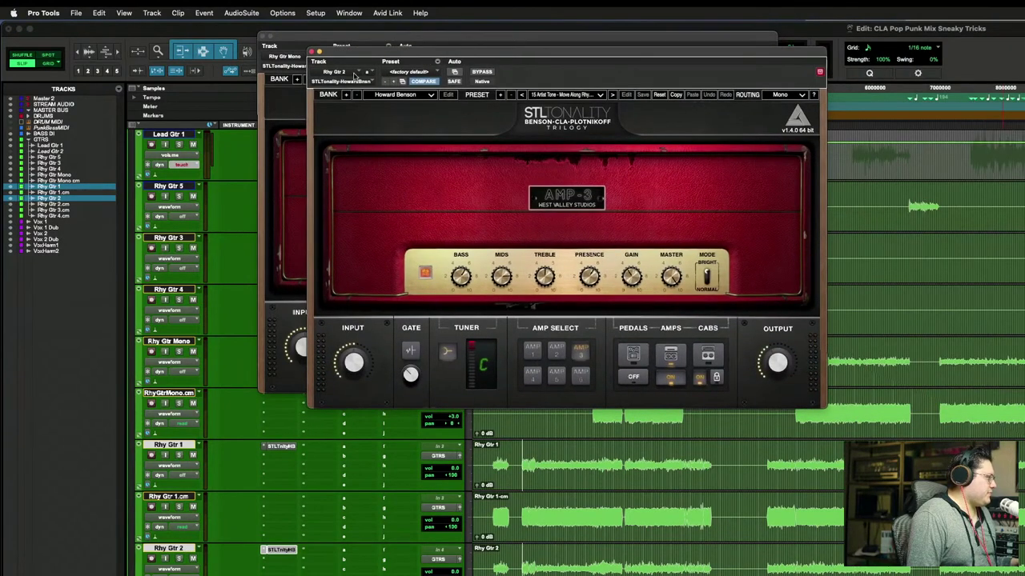
left_click(311, 51)
left_click(264, 39)
left_click(261, 37)
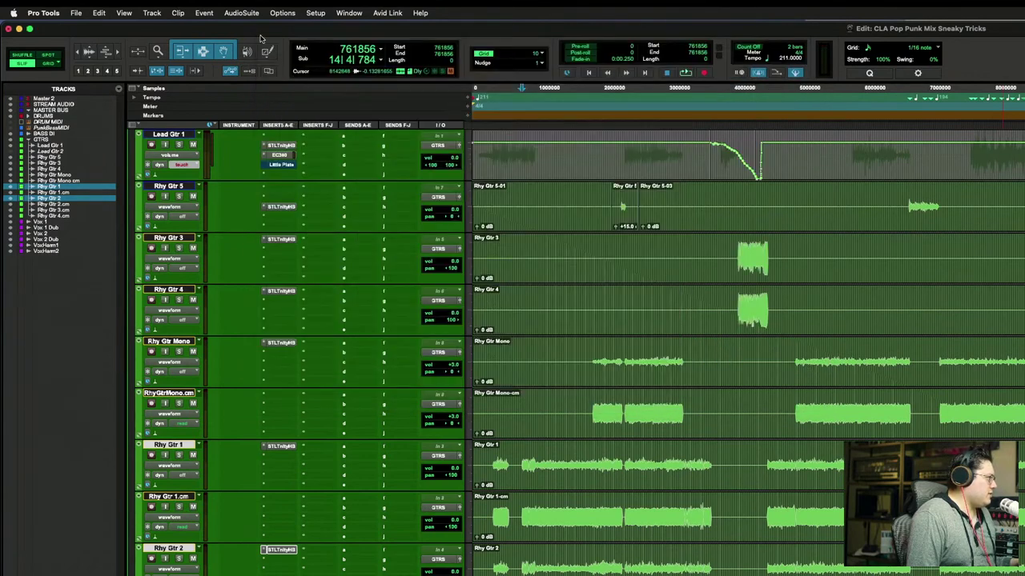
Step: Solo Rhy Gtr 1, briefly test playback, and check the solo and mute states across the session's tracks
left_click(180, 455)
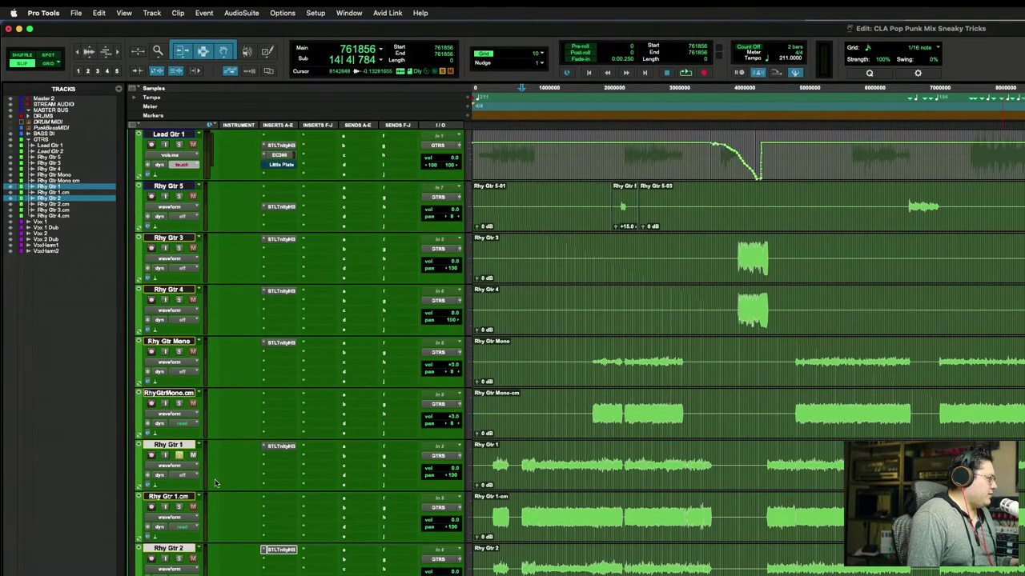
key("space")
key("space")
scroll(192, 432, "up", 1)
scroll(192, 433, "up", 3)
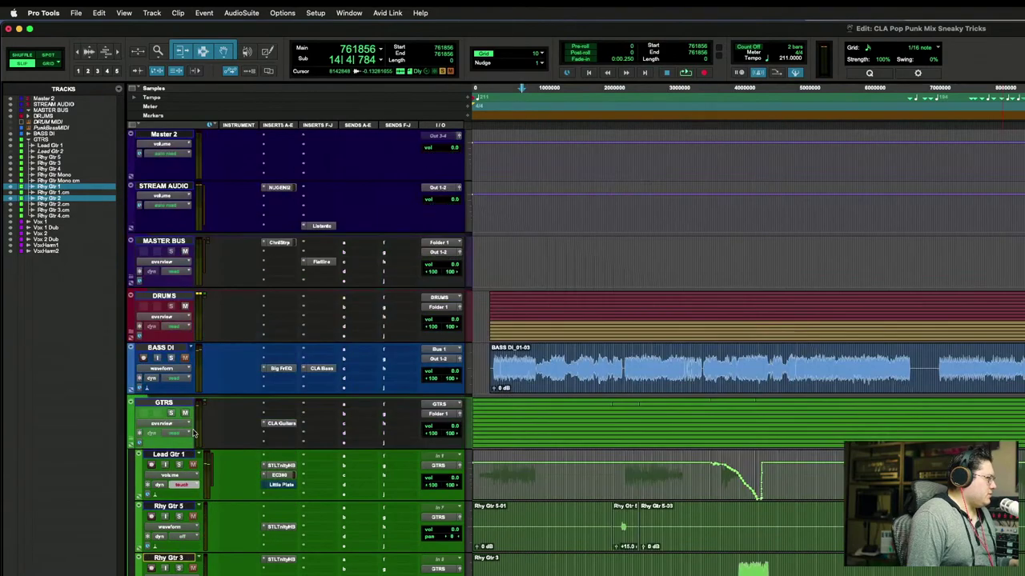
scroll(192, 432, "down", 10)
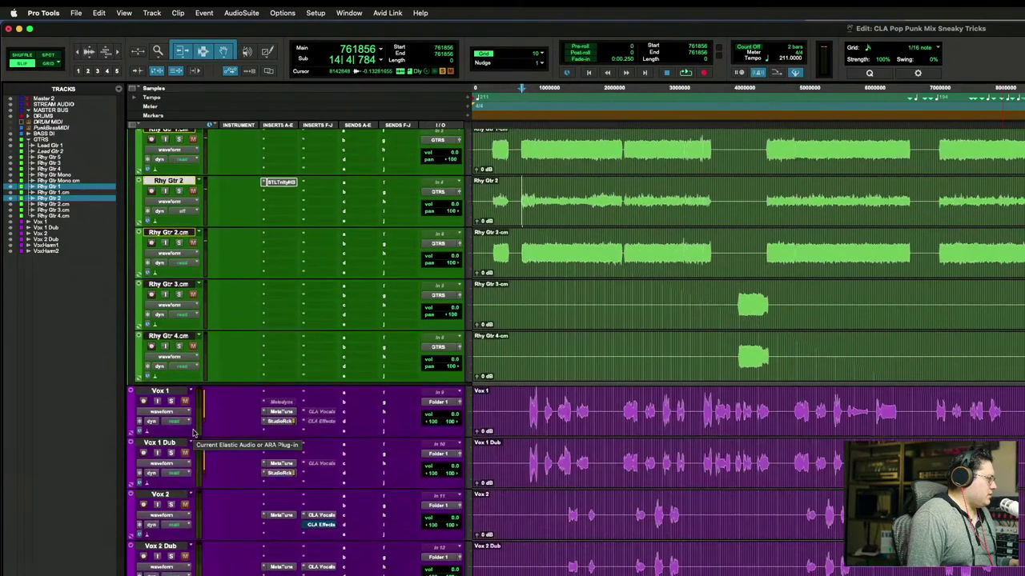
scroll(192, 432, "up", 10)
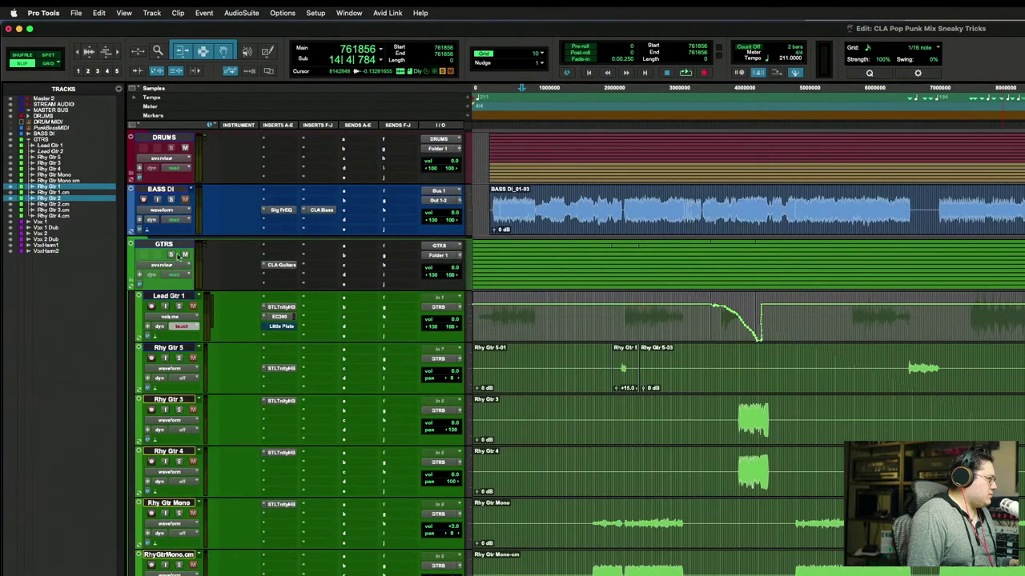
scroll(178, 257, "up", 2)
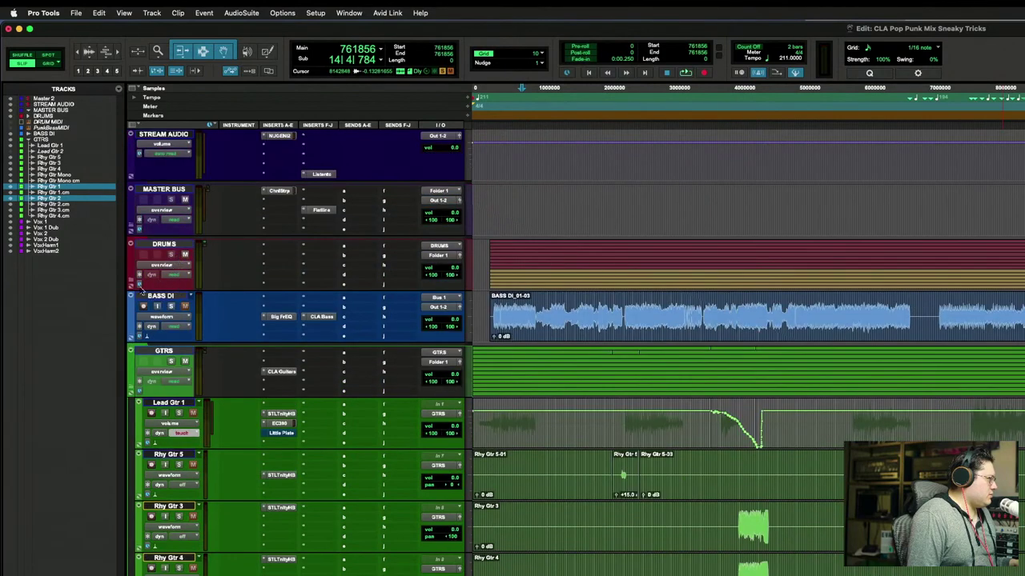
Step: Play the session from Rhy Gtr 1's second passage and solo Rhy Gtr 2 as well
key("space")
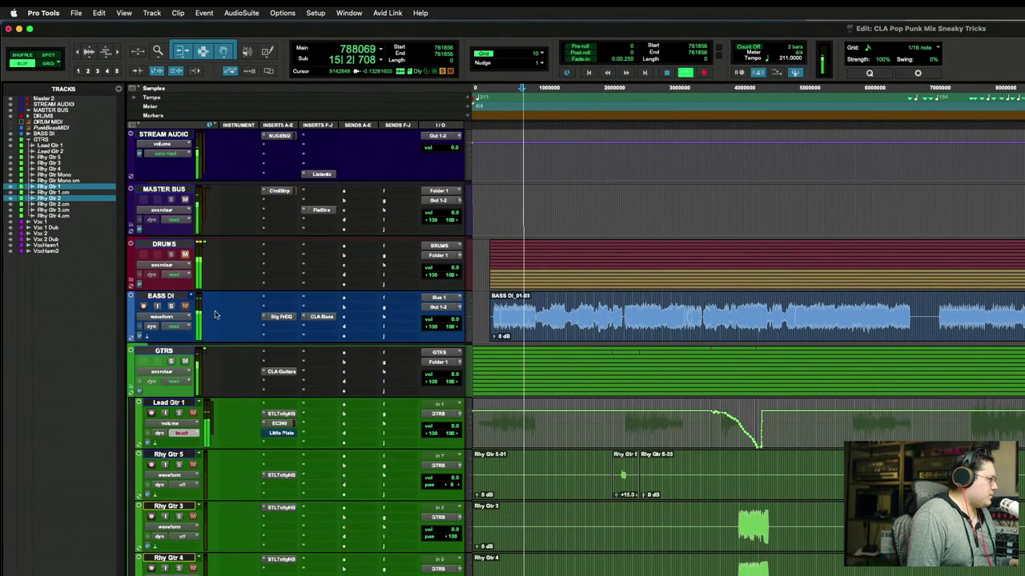
scroll(334, 352, "down", 8)
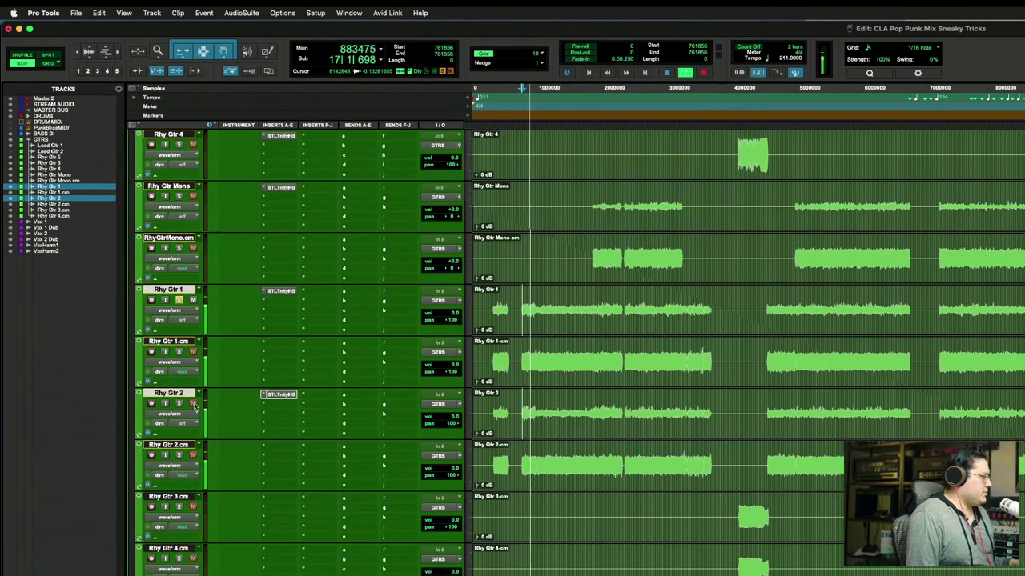
left_click(178, 402)
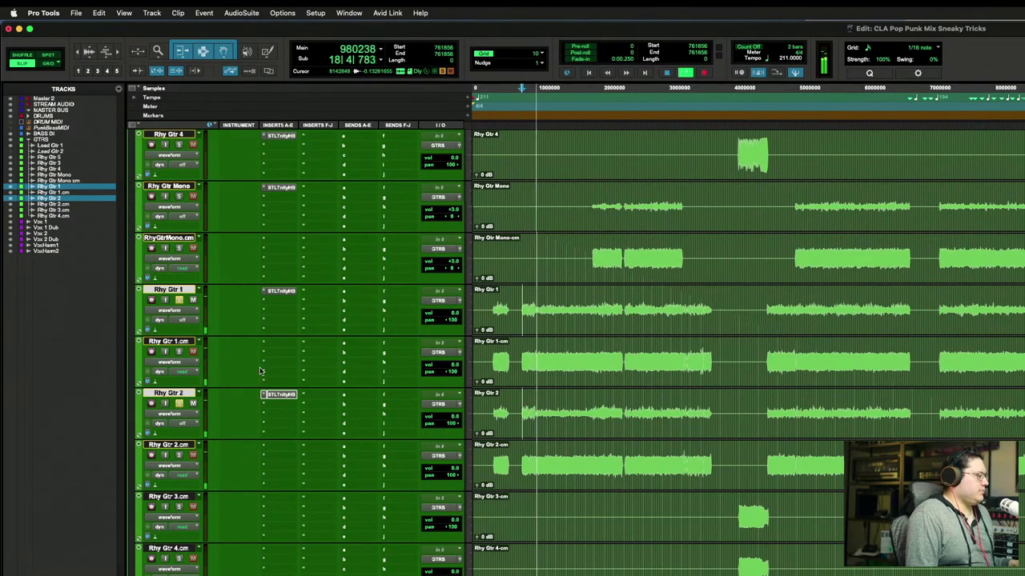
Step: Replay the soloed Rhy Gtr 1 and Rhy Gtr 2 from the start of their second passage and stop playback
key("space")
key("space")
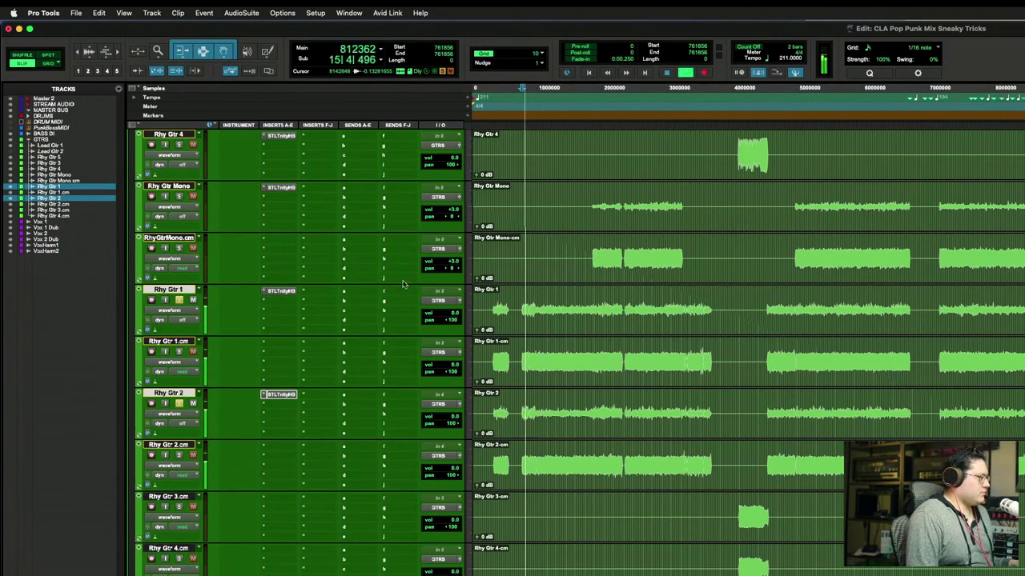
key("space")
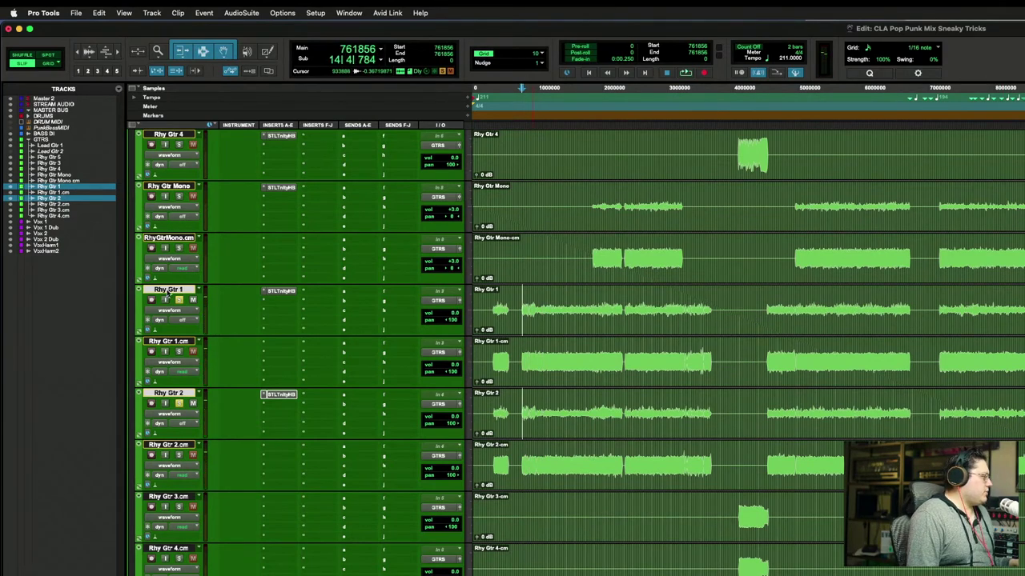
Step: Unsolo Rhy Gtr 1 and Rhy Gtr 2, and hide both tracks and make them inactive
left_click(179, 299)
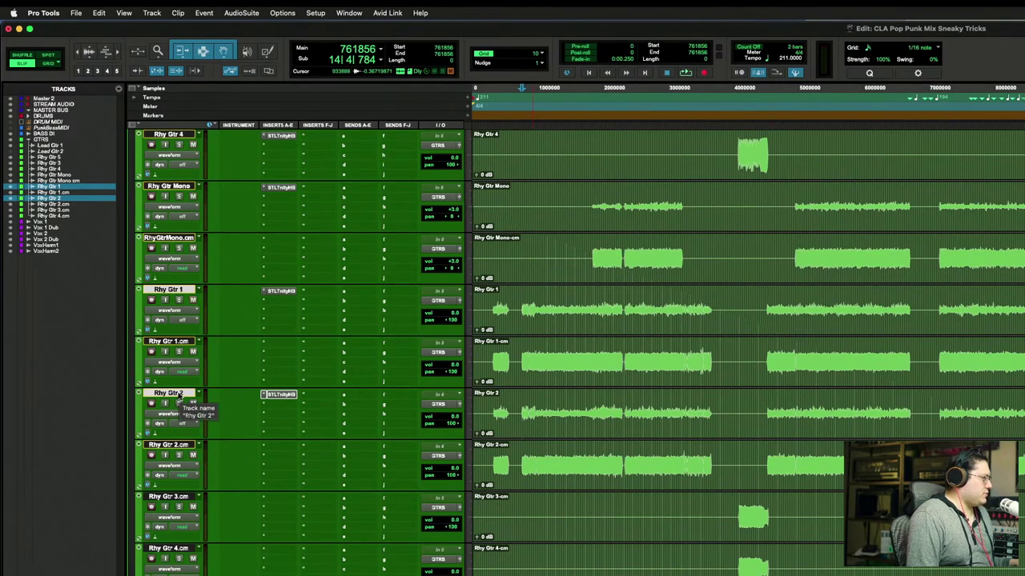
right_click(179, 395)
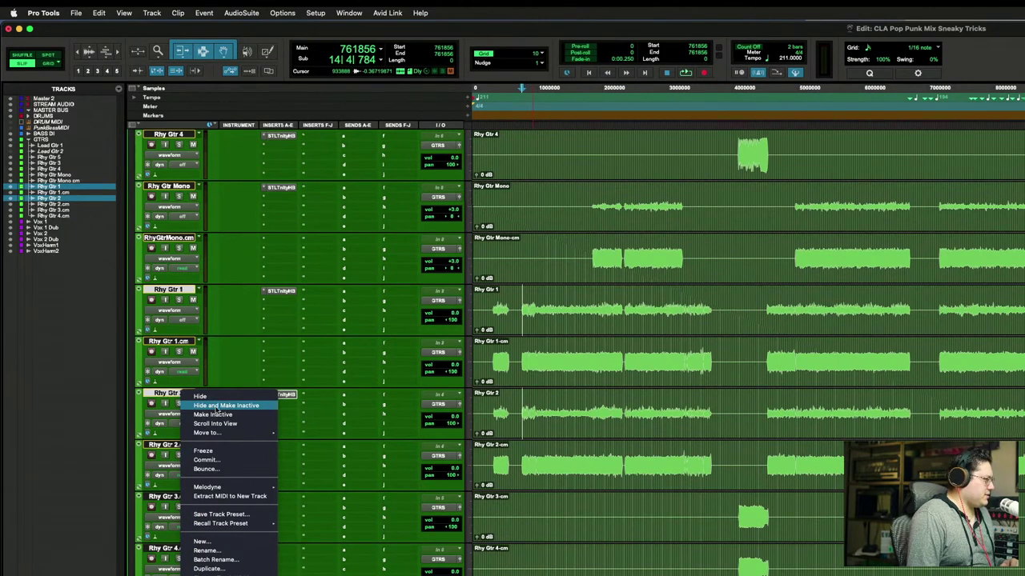
left_click(214, 406)
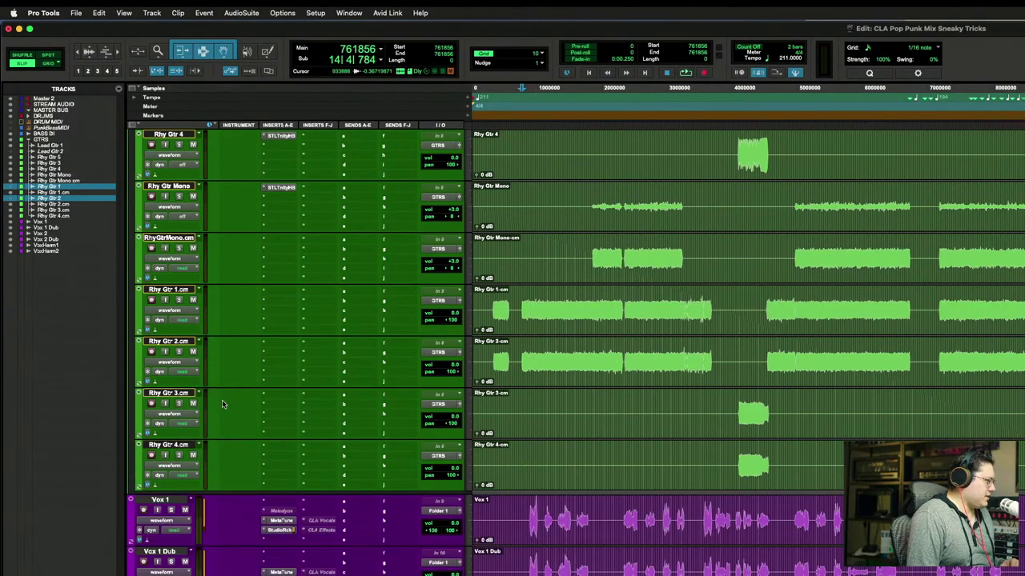
Step: Reorder Rhy Gtr 3 and Rhy Gtr 4 so that each sits directly above its own committed track
left_click(174, 238)
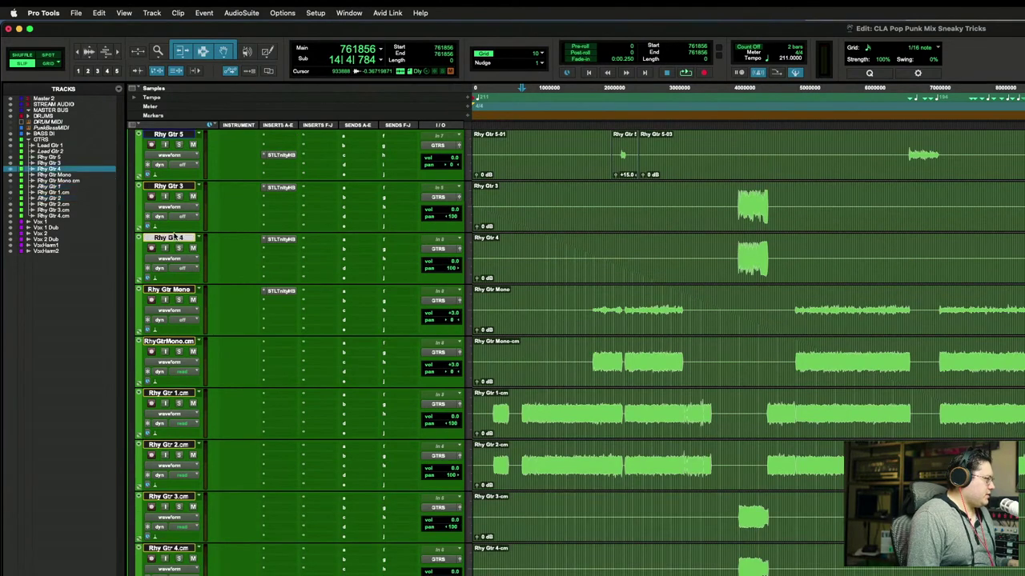
left_click(175, 189, "shift")
left_click_drag(176, 188, 176, 538)
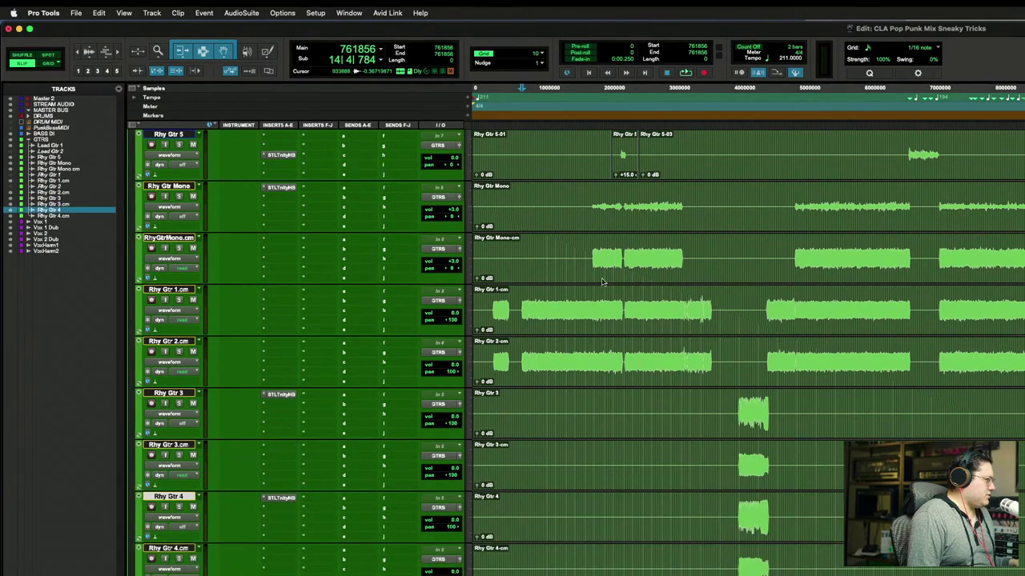
Step: Solo Rhy Gtr 3 and Rhy Gtr 4 and listen to their passage with Rhy Gtr 3's STL Tonality plug-in open
left_click_drag(693, 57, 585, 61)
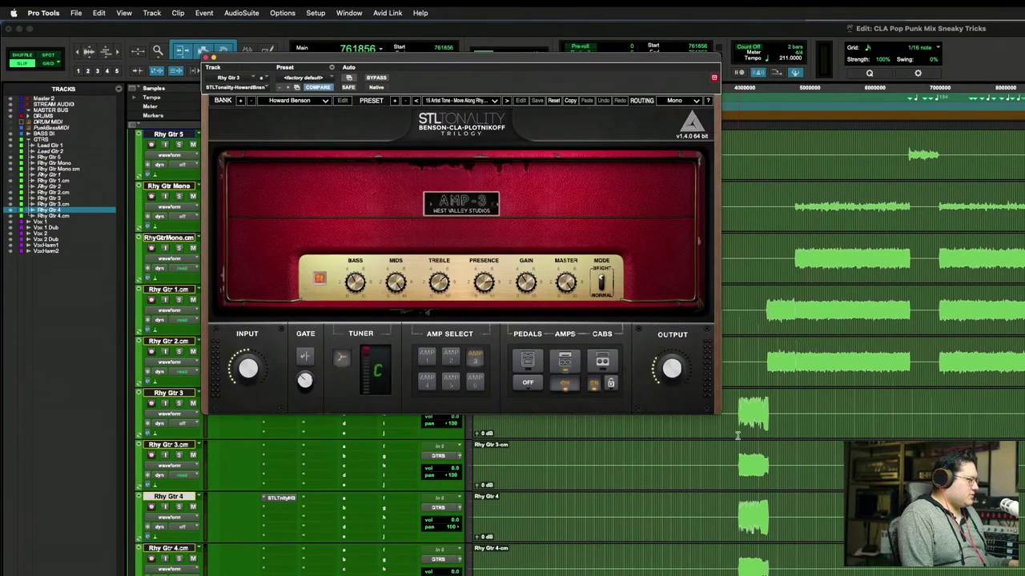
left_click(168, 393)
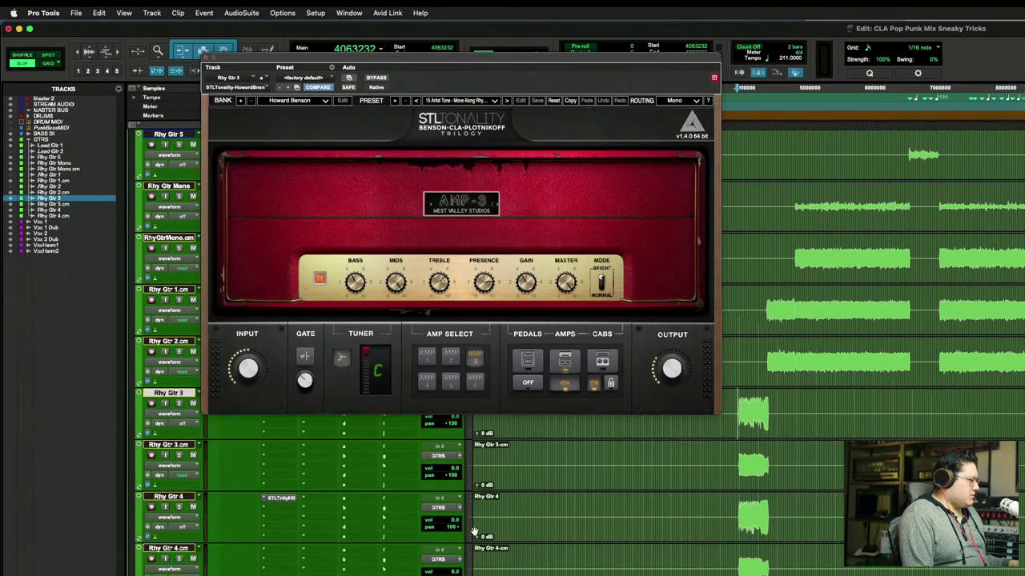
left_click(183, 496, "shift")
left_click(175, 450, "super")
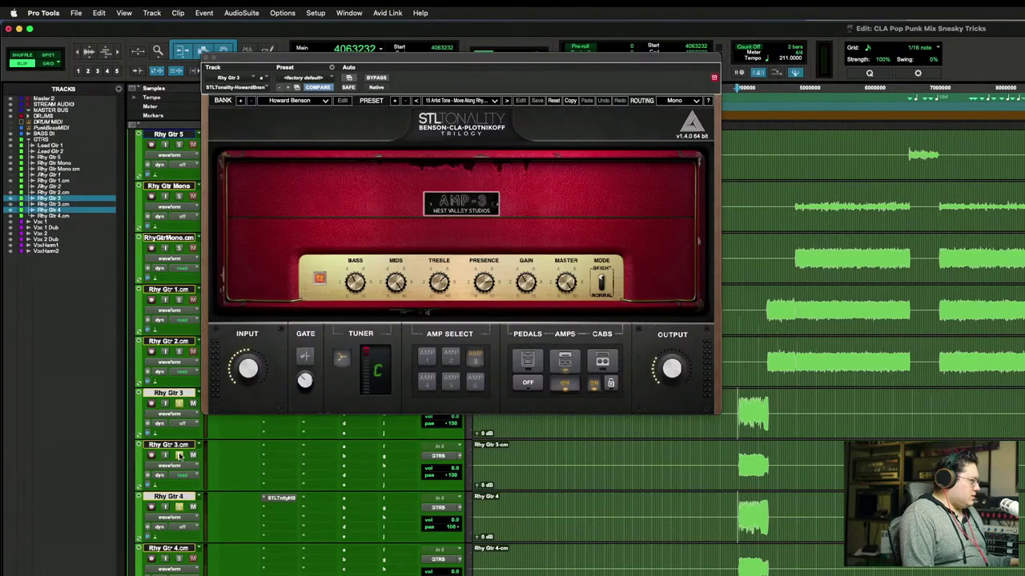
left_click(178, 402)
key("space")
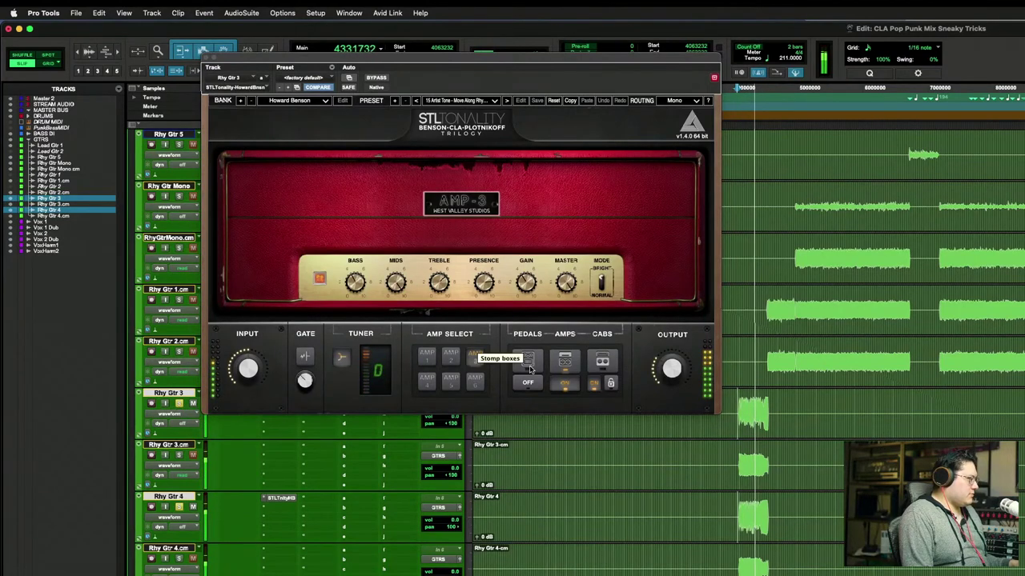
key("space")
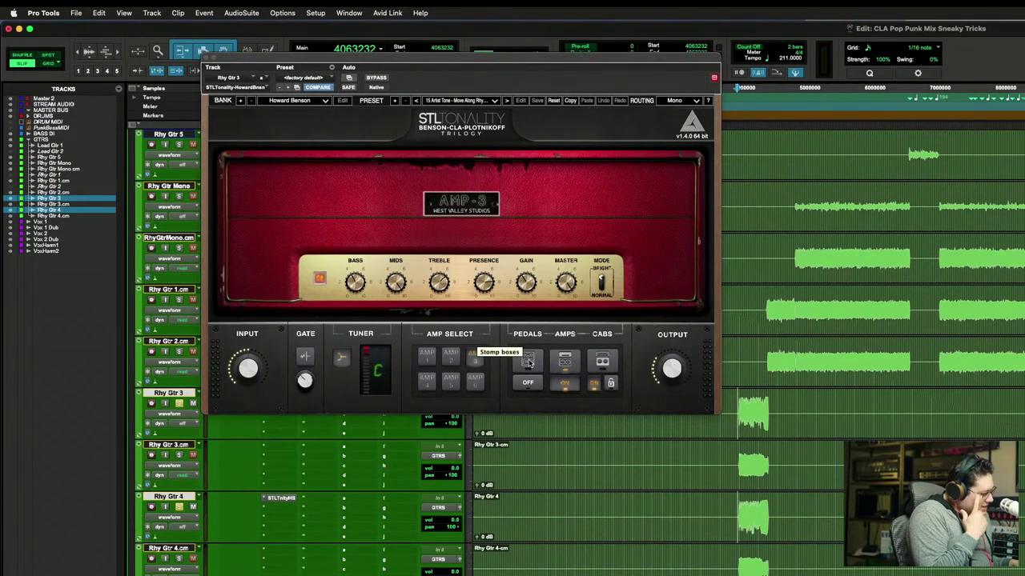
Step: View the cabinet and amp settings of Rhy Gtr 3's plug-in, leave only Rhy Gtr 3 soloed, and play its passage
left_click(602, 362)
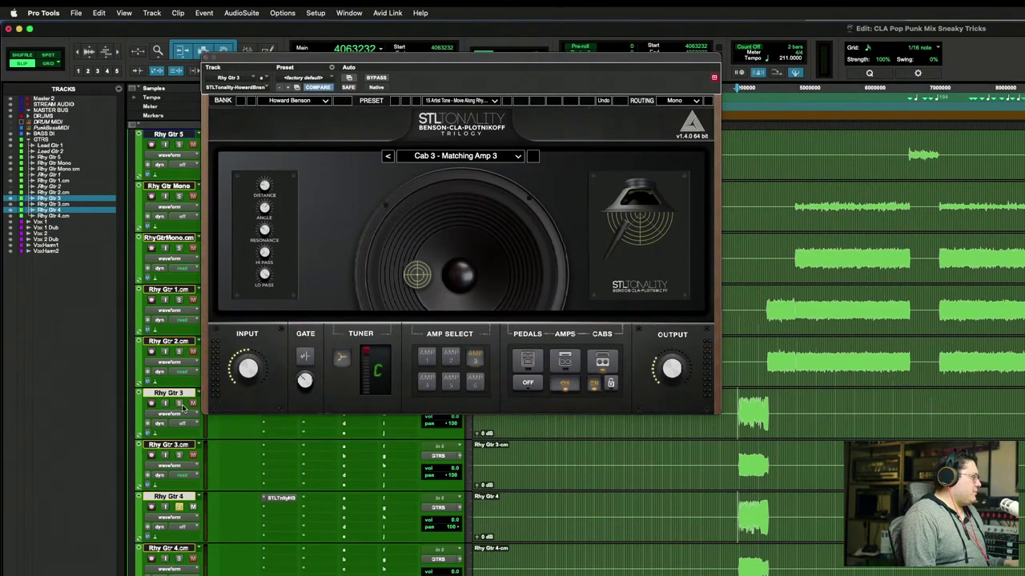
left_click(186, 495, "super")
left_click_drag(336, 62, 800, 149)
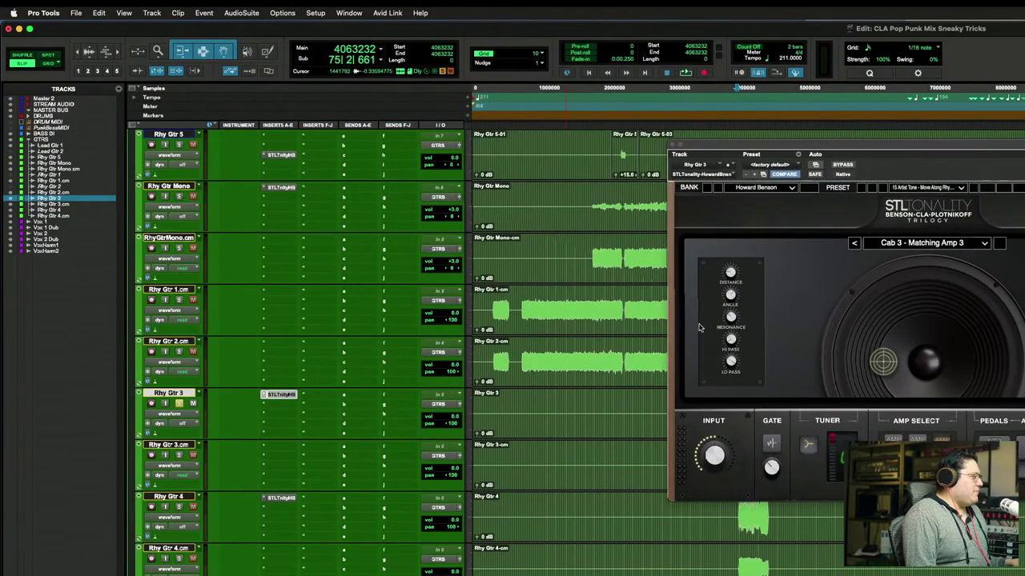
left_click(288, 397)
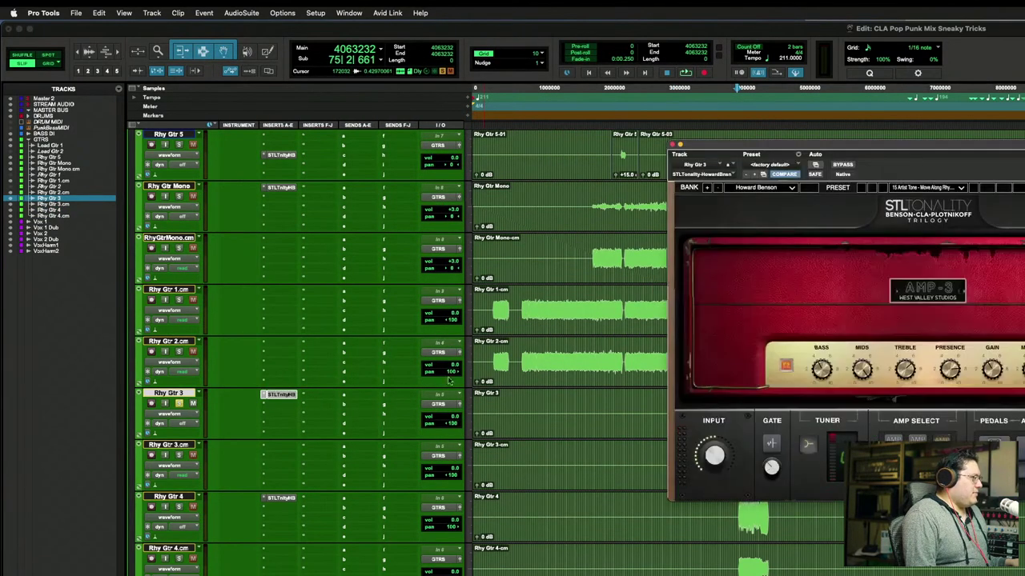
left_click_drag(853, 136, 451, 32)
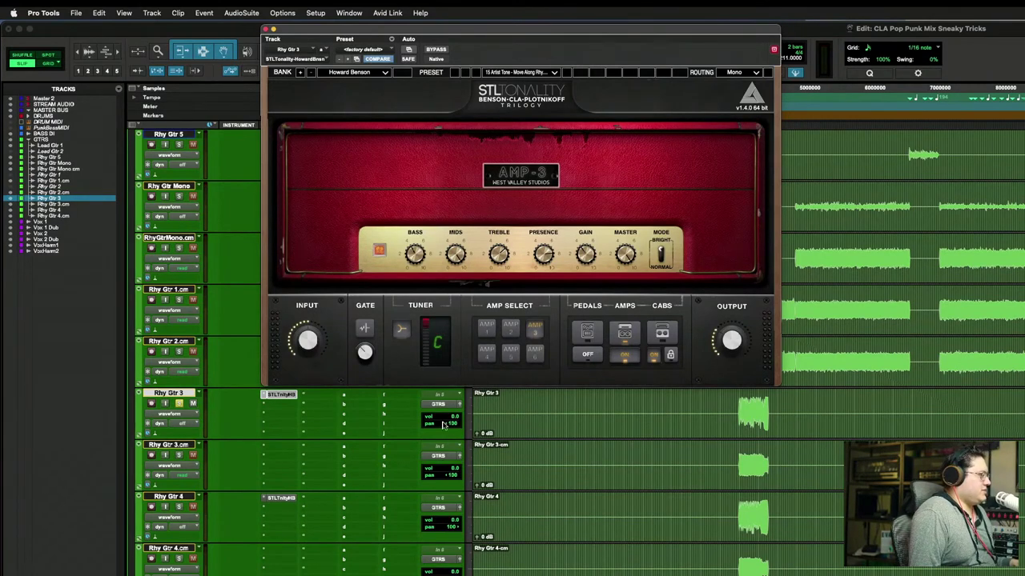
key("space")
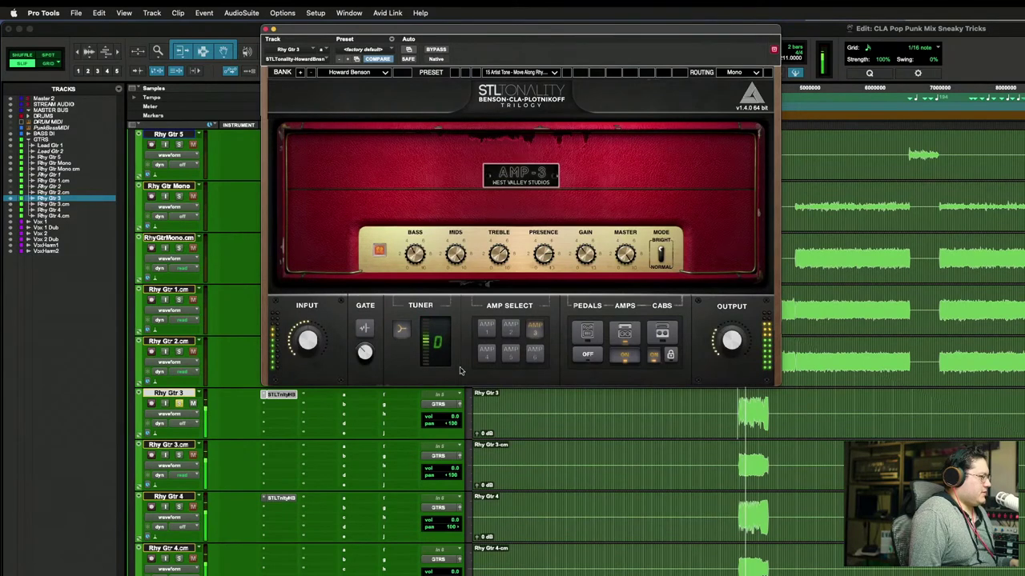
Step: Show the Cab 3 - Matching Amp 3 settings of Rhy Gtr 3's plug-in and audition its Resonance control during playback
left_click(416, 272)
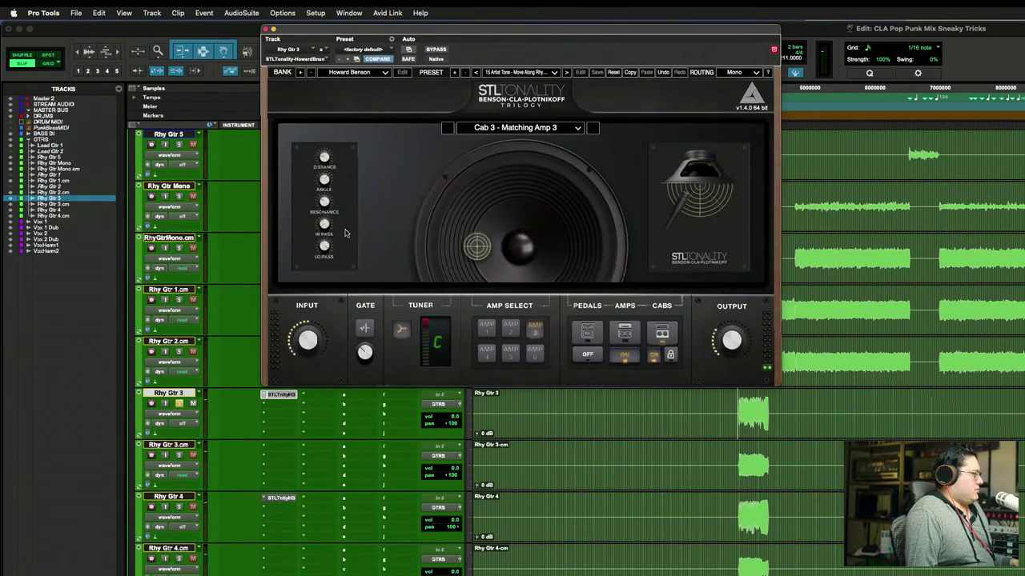
mouse_move(321, 206)
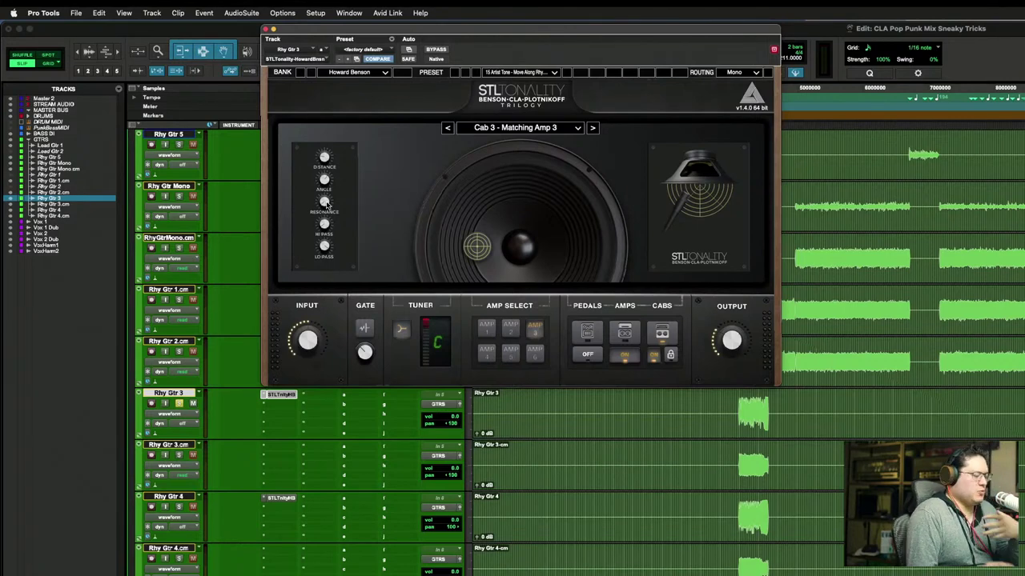
left_click_drag(327, 205, 338, 230)
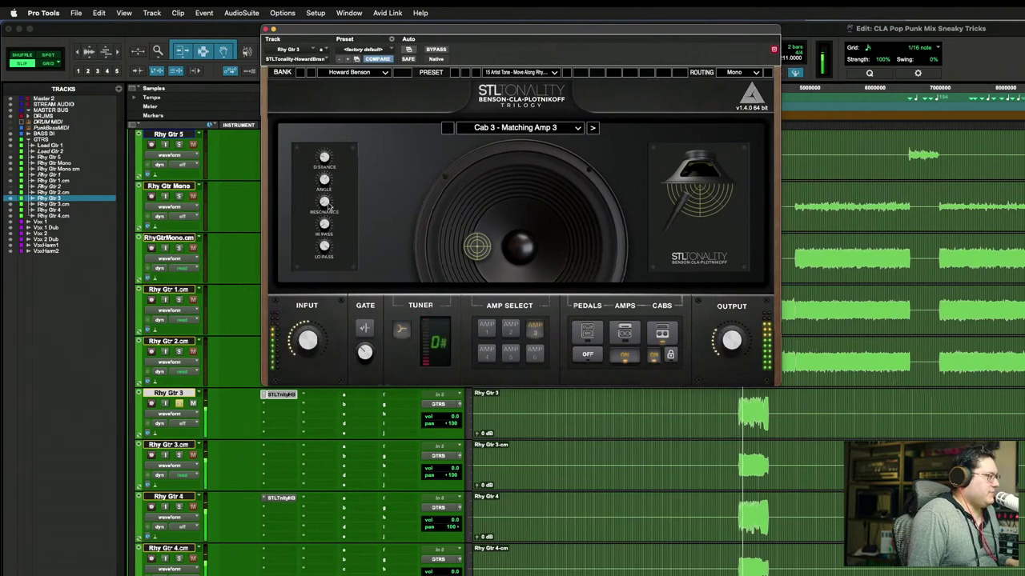
left_click_drag(327, 207, 328, 193)
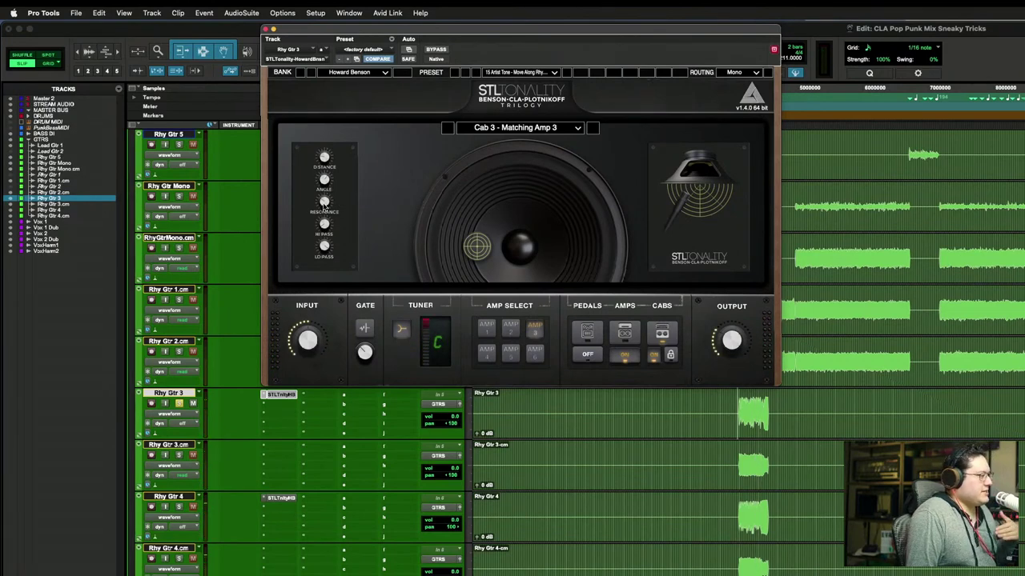
left_click_drag(324, 204, 324, 206)
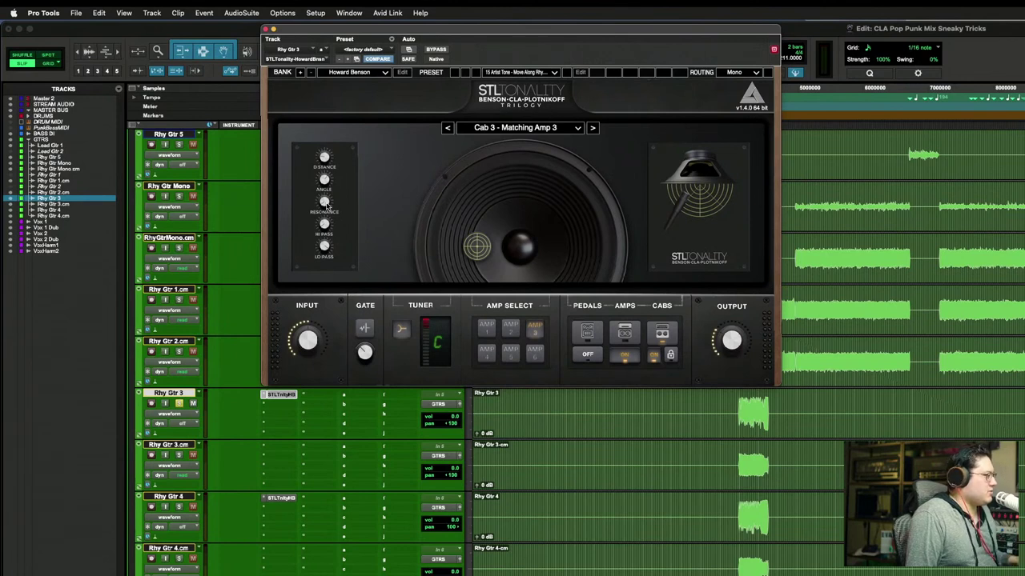
mouse_move(327, 201)
key("space")
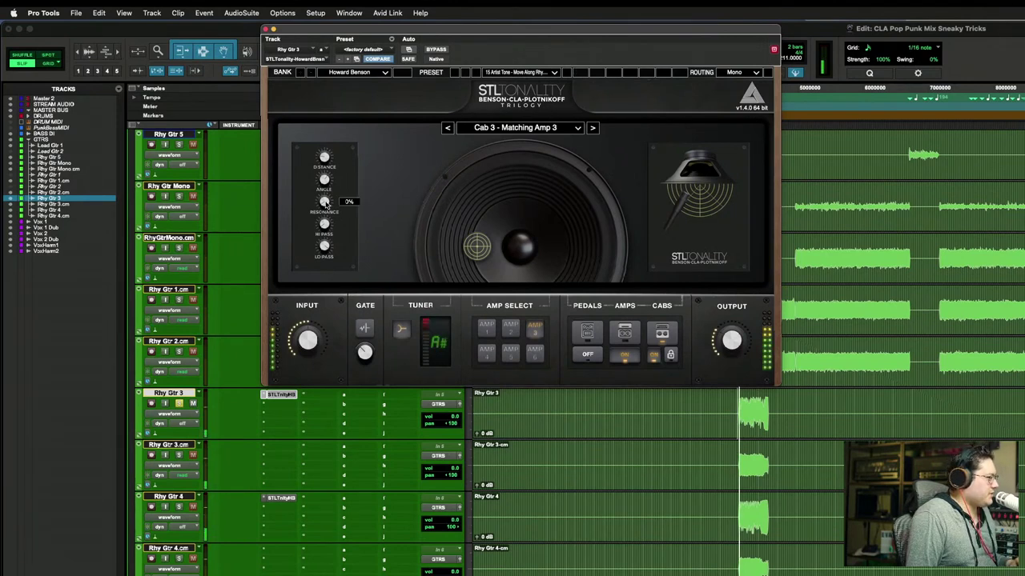
left_click_drag(327, 197, 327, 191)
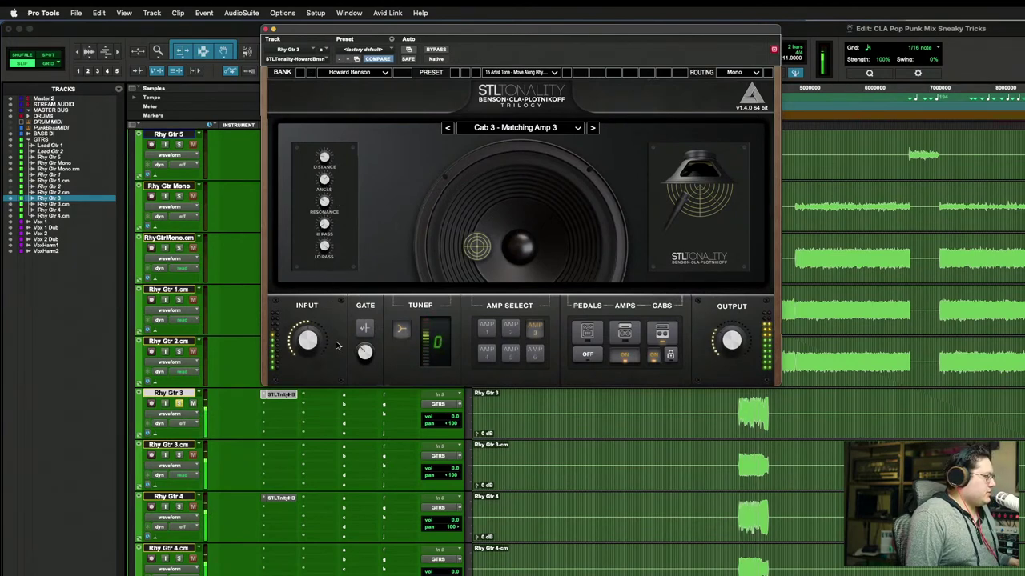
Step: Select Rhy Gtr 3 and Rhy Gtr 4 together, and hide both tracks and make them inactive
left_click(170, 497, "shift")
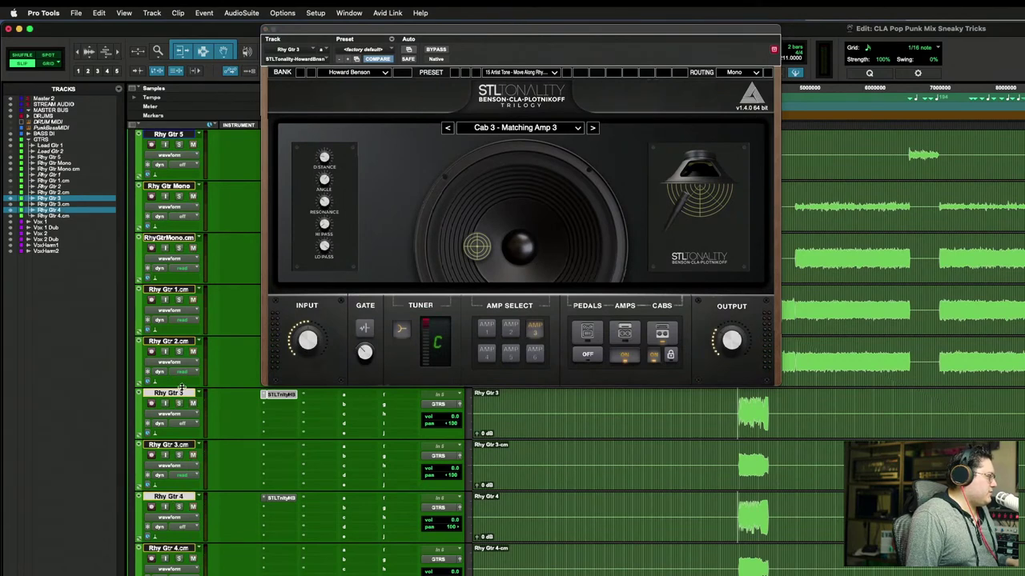
right_click(182, 393)
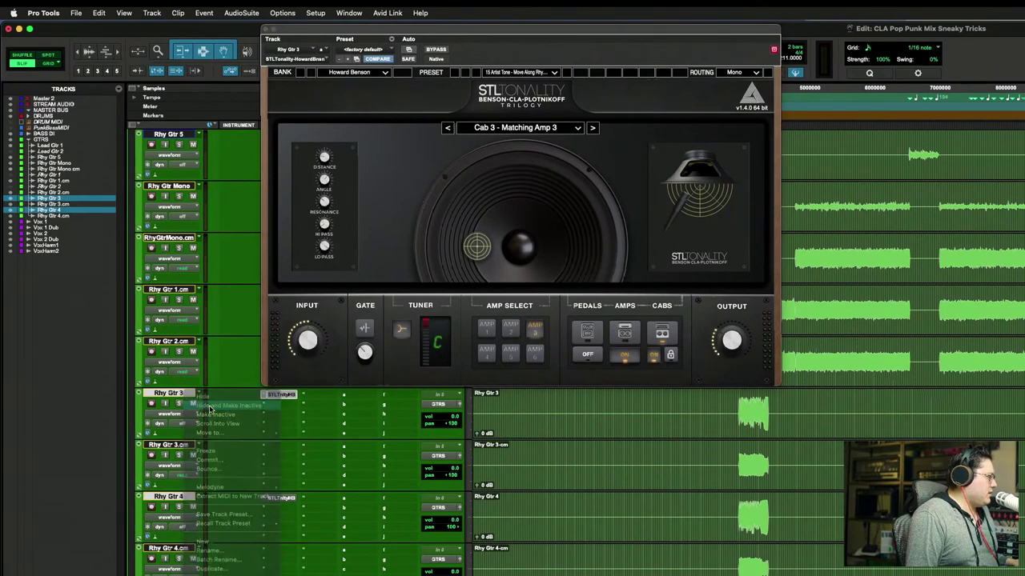
left_click(228, 405)
Step: Solo Rhy Gtr Mono, open its STL Tonality plug-in, and play the track from just before its first passage
scroll(606, 222, "up", 3)
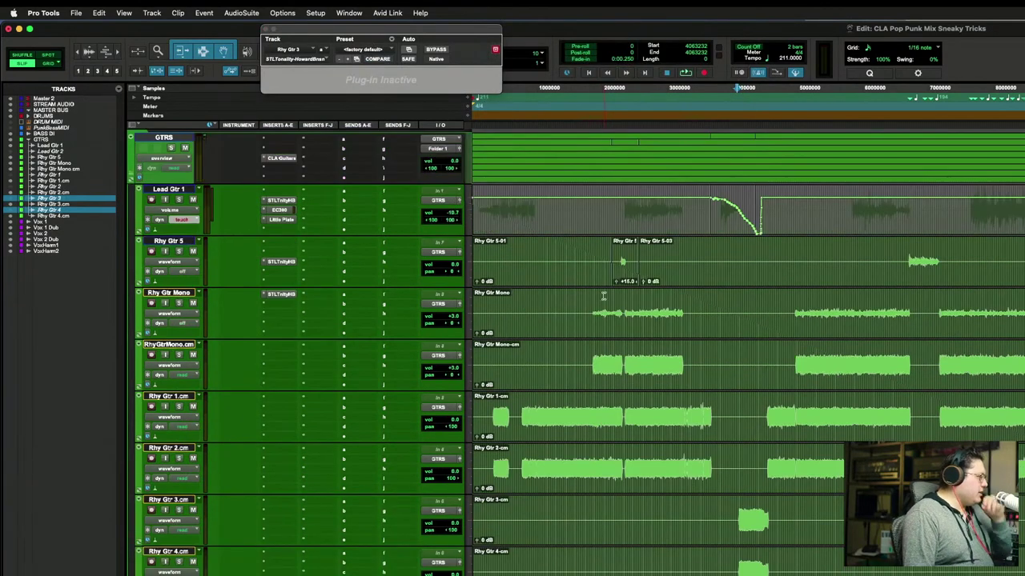
left_click(592, 310)
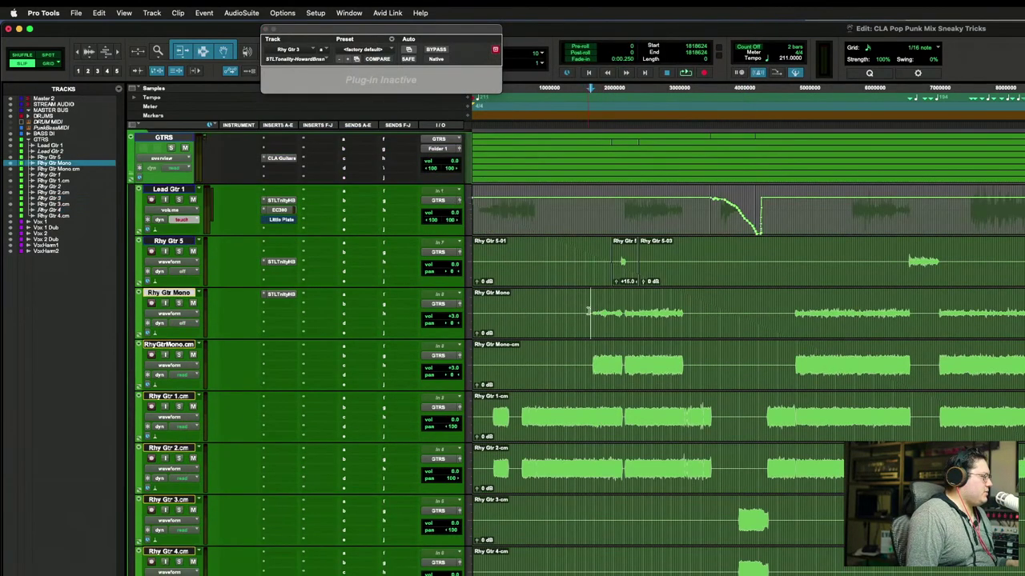
left_click(180, 304)
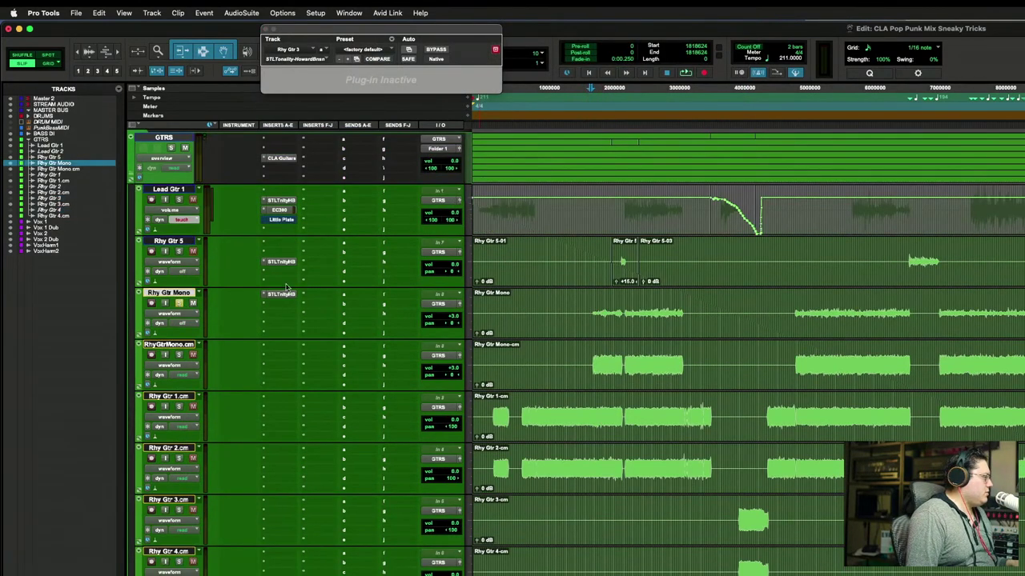
left_click(281, 294)
key("space")
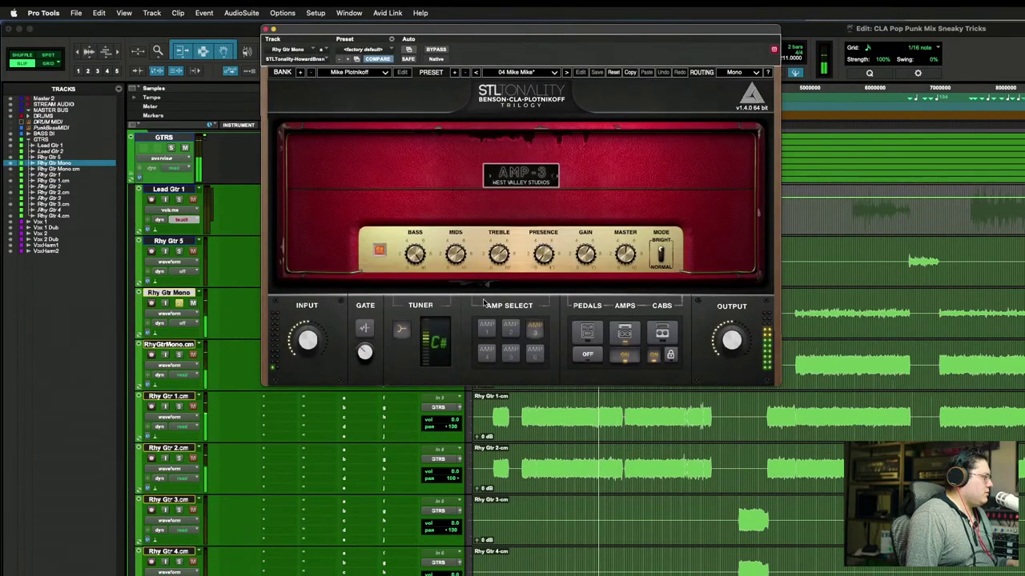
key("space")
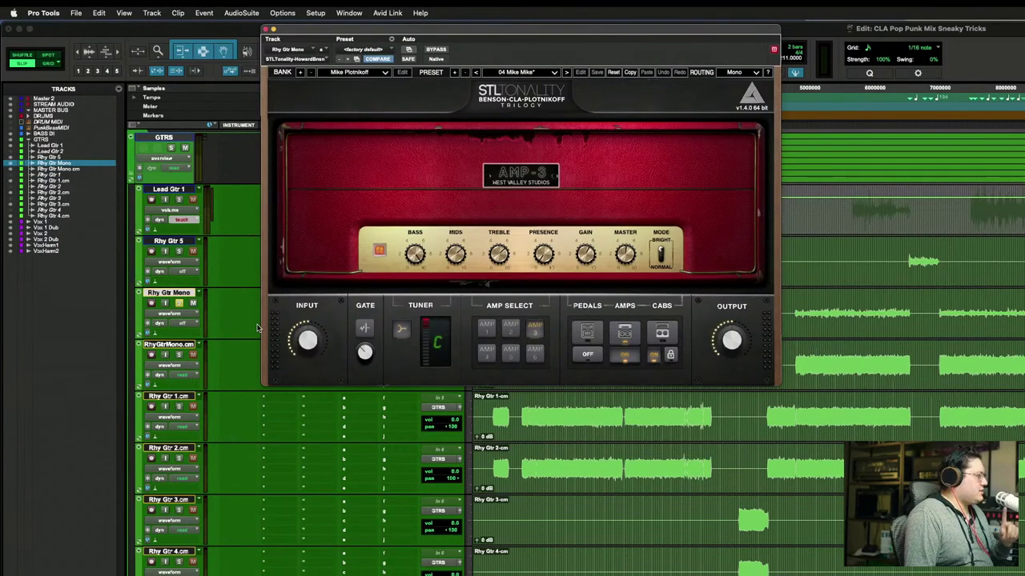
Step: Select RhyGtrMono.cm and Rhy Gtr 1.cm and solo them along with Rhy Gtr Mono while the session plays
left_click(173, 349)
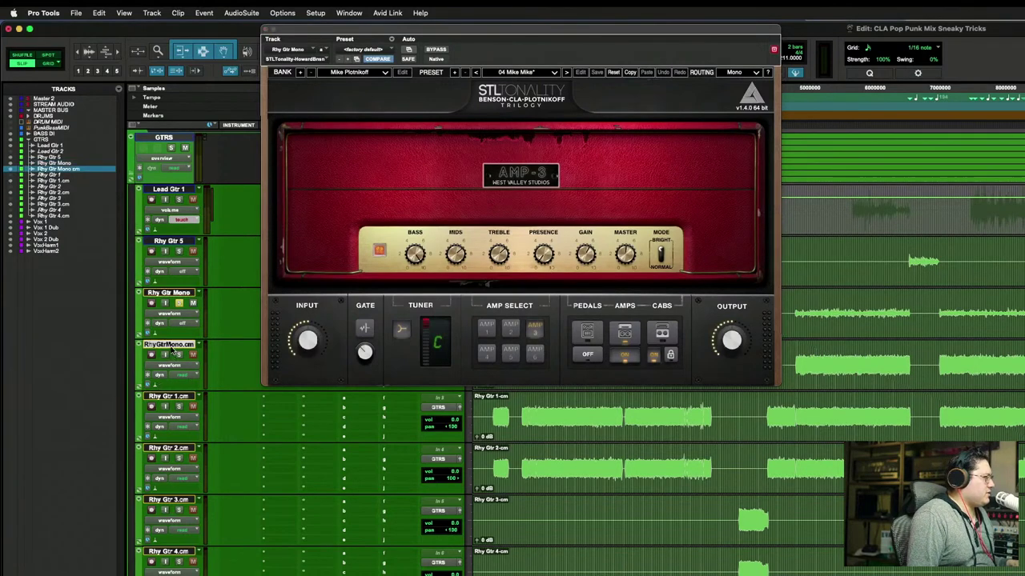
left_click(166, 398, "shift")
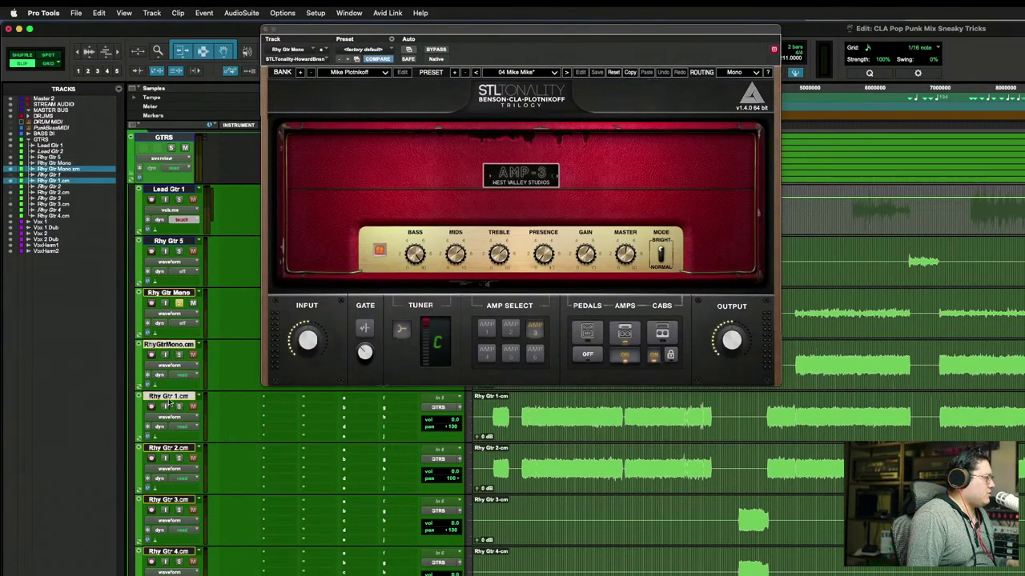
left_click(179, 304)
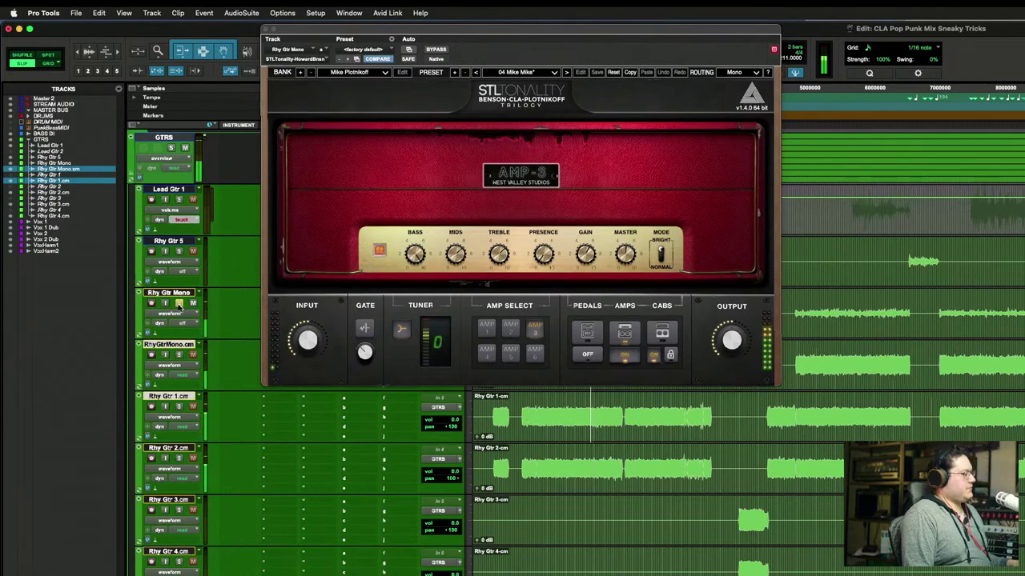
left_click(179, 356)
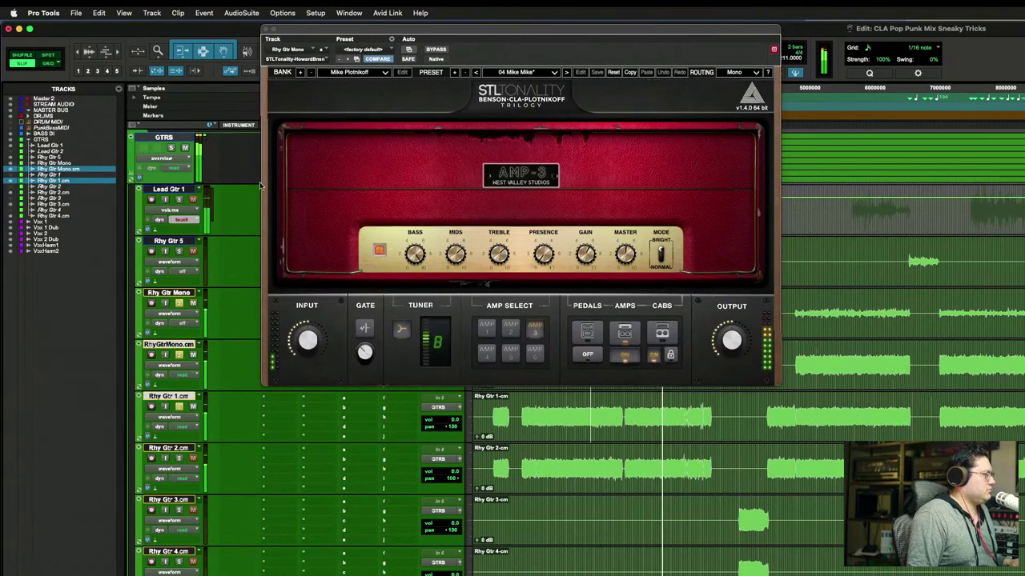
Step: Close Rhy Gtr Mono's plug-in window, stop playback, and hide the Rhy Gtr Mono track and make it inactive
left_click(266, 29)
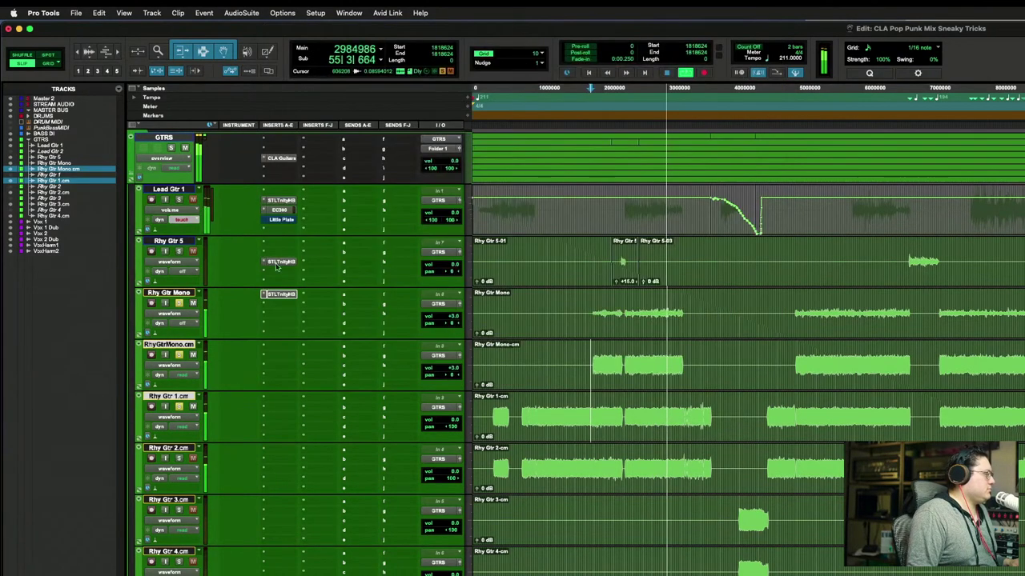
left_click(178, 294)
key("space")
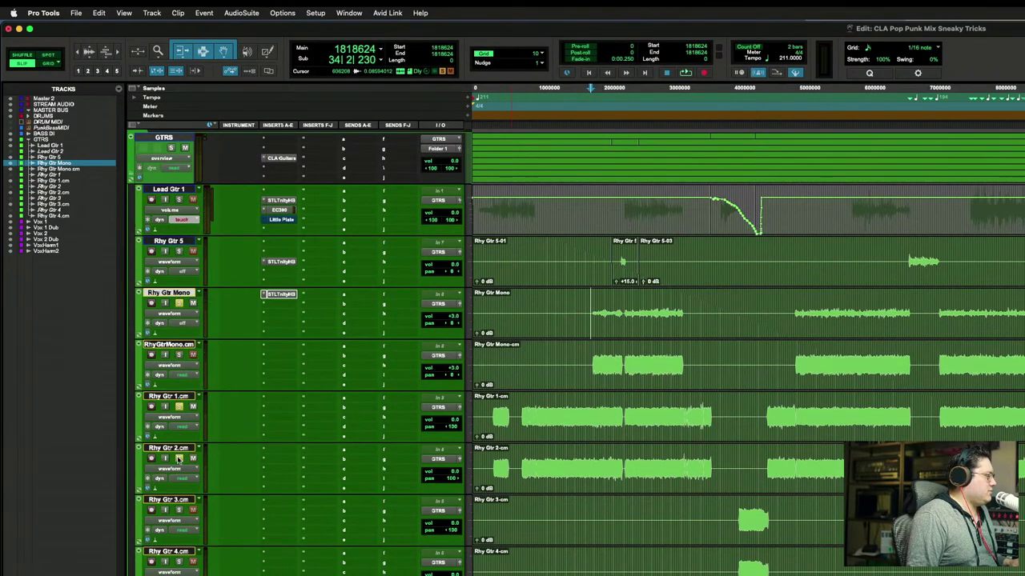
right_click(185, 293)
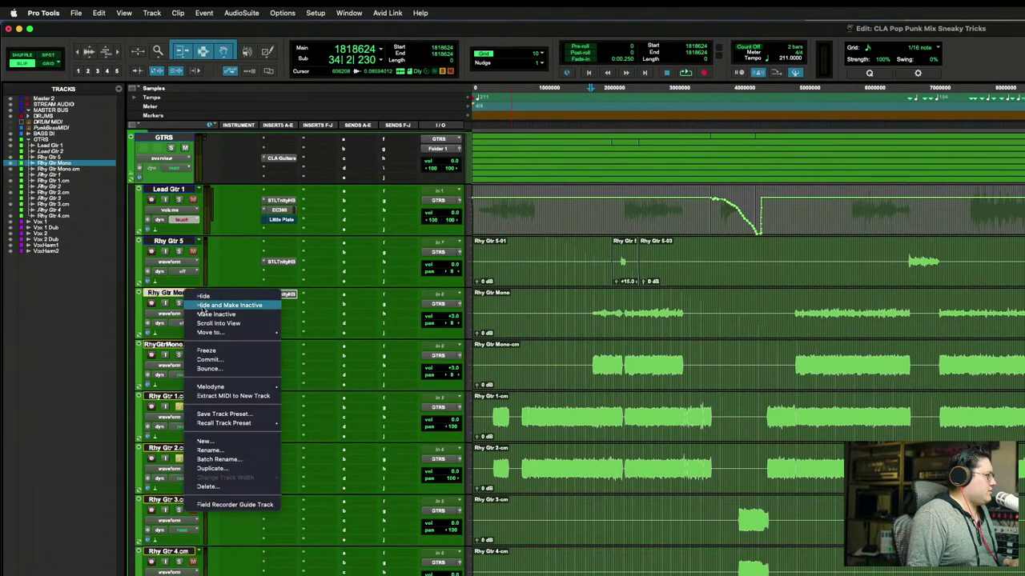
left_click(202, 306)
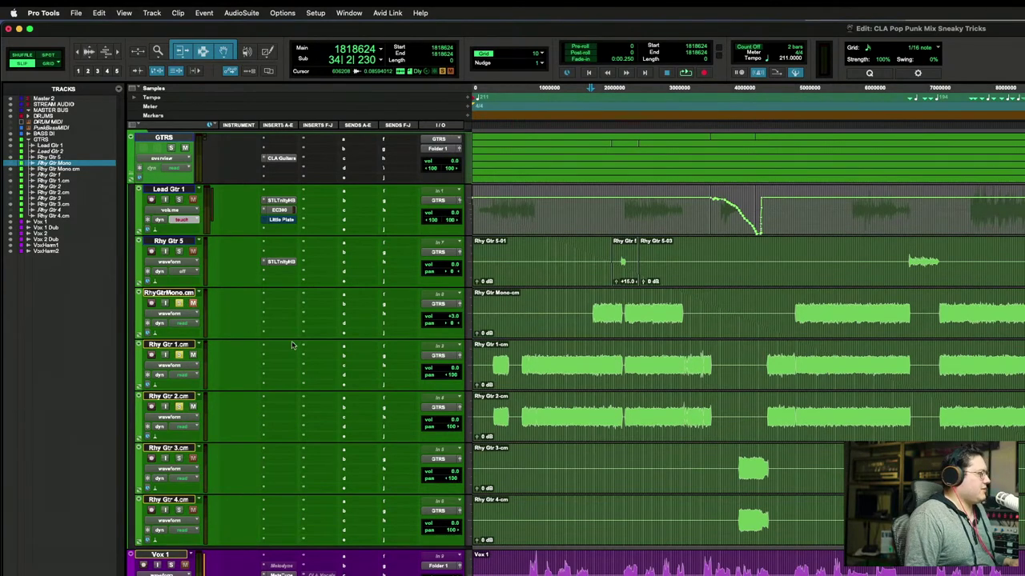
Step: Play the committed guitars from just before RhyGtrMono.cm's first passage, comparing it in solo with Rhy Gtr 1.cm and Rhy Gtr 2.cm
left_click(590, 350)
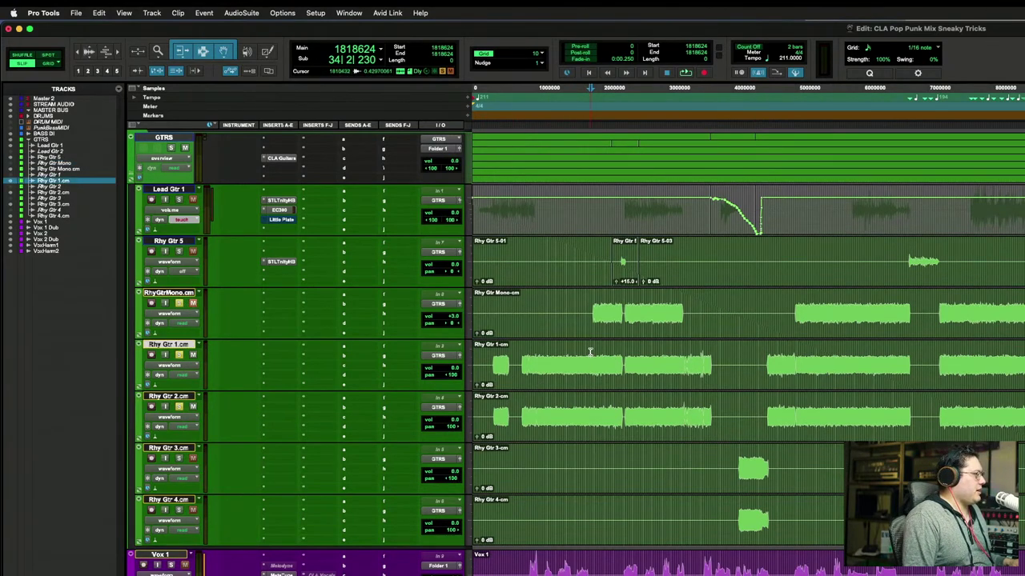
key("space")
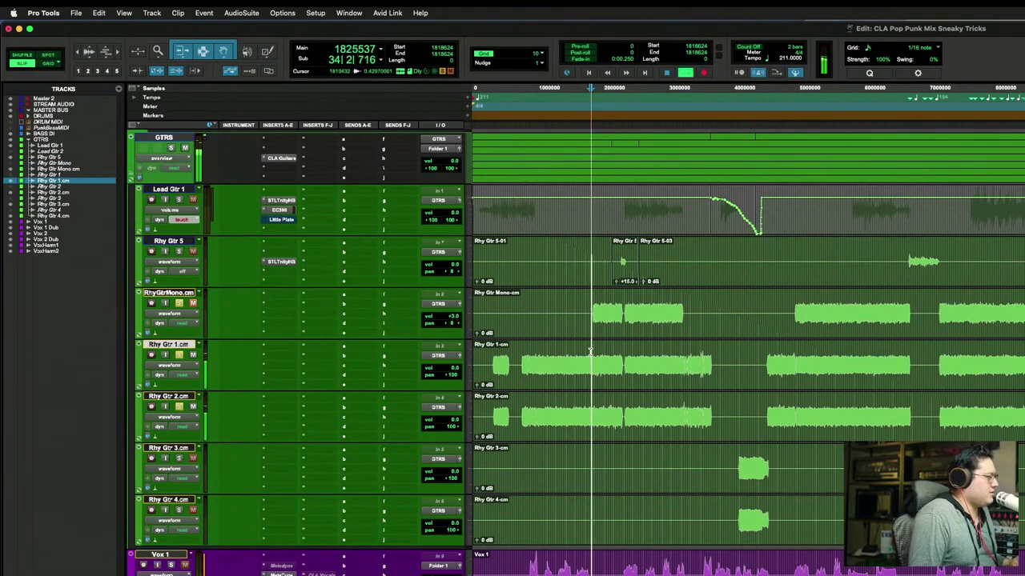
left_click(179, 295)
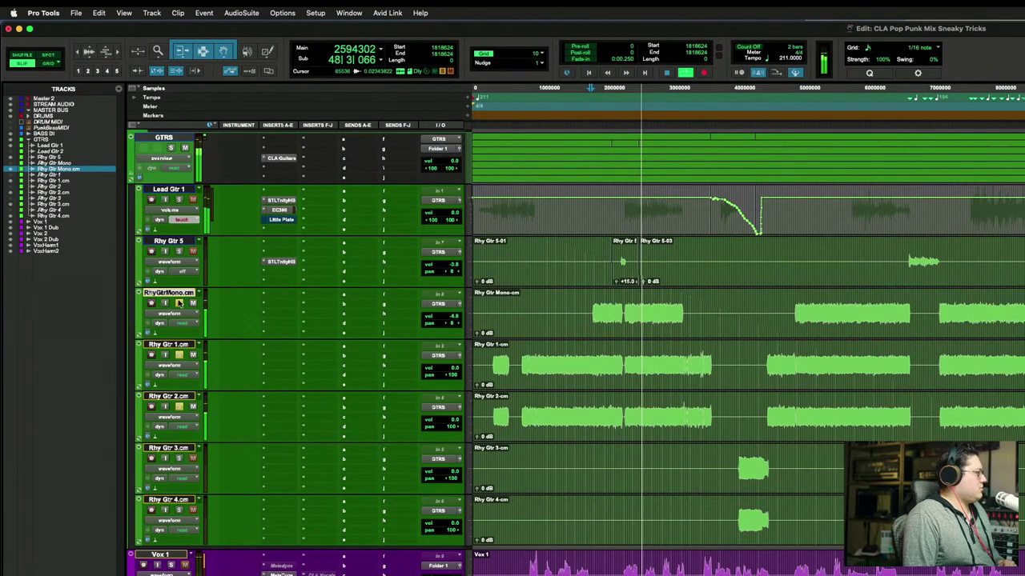
key("space")
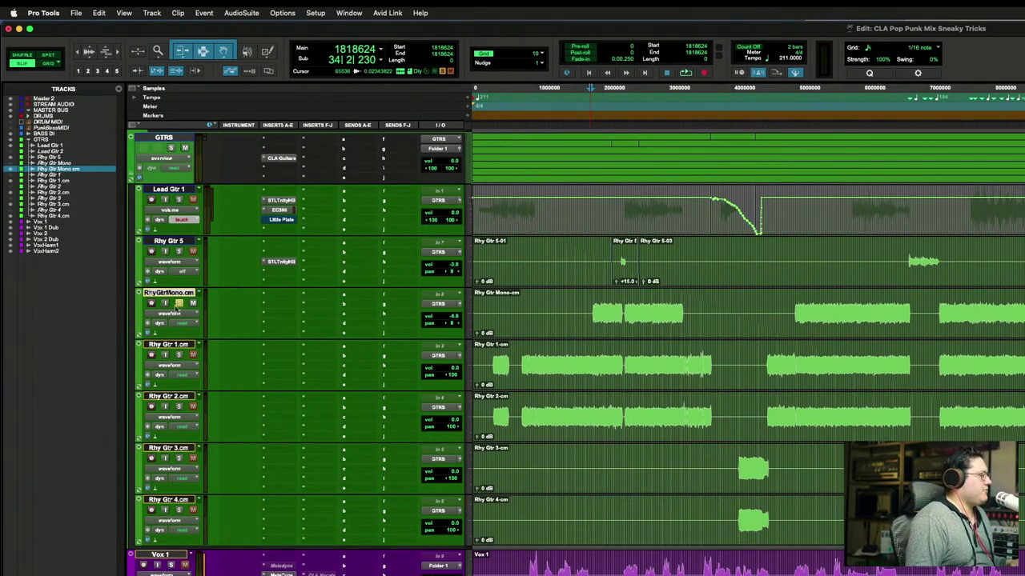
left_click(178, 303)
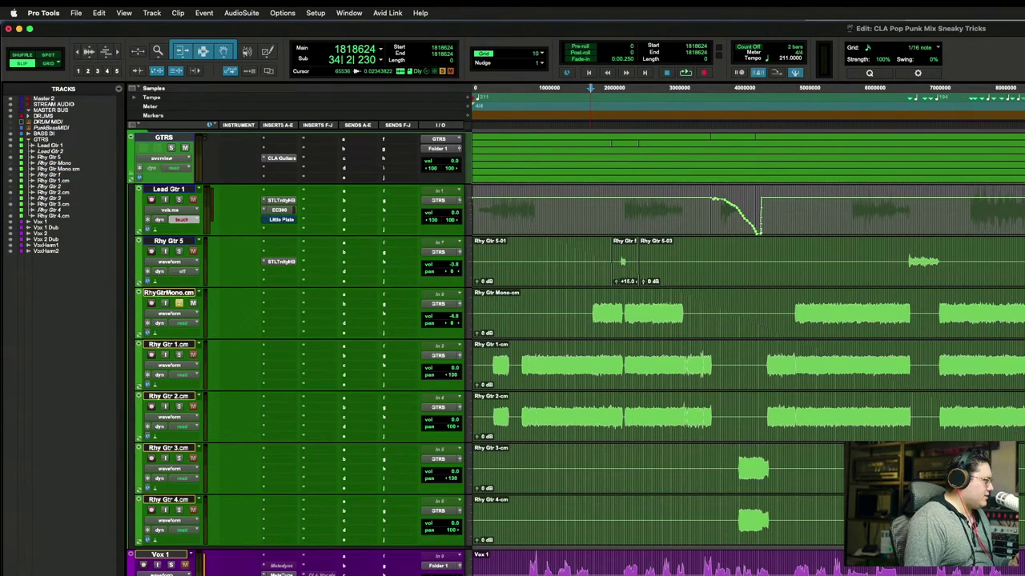
Step: Hide the track list and solo the BASS DI track
scroll(222, 500, "up", 5)
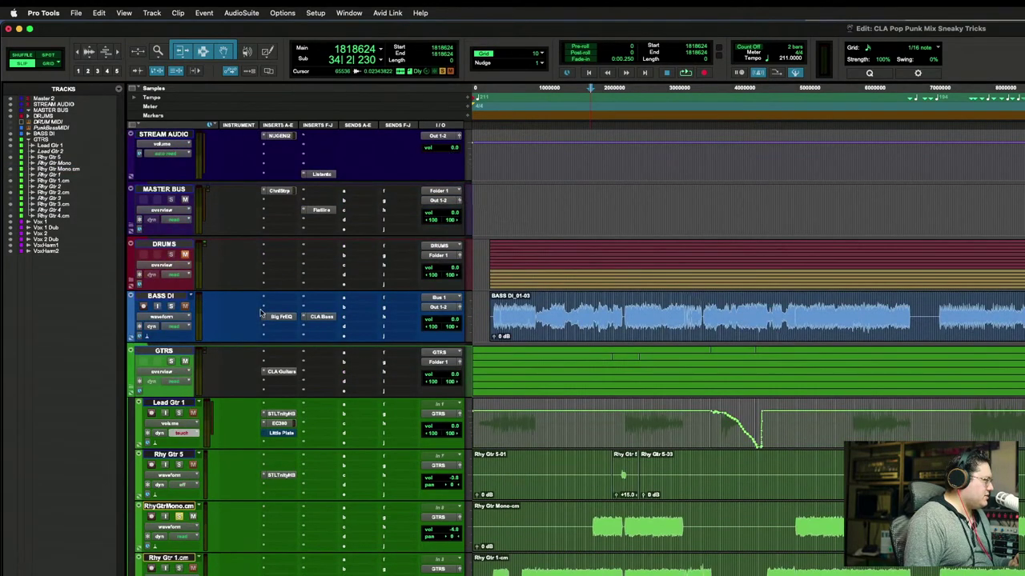
key("super+alt+l")
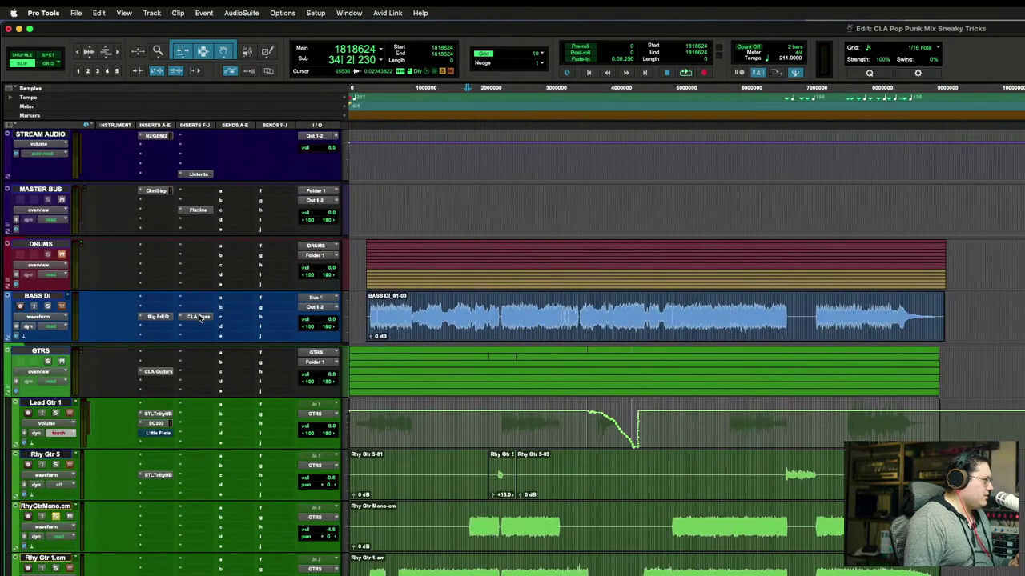
scroll(199, 318, "down", 2)
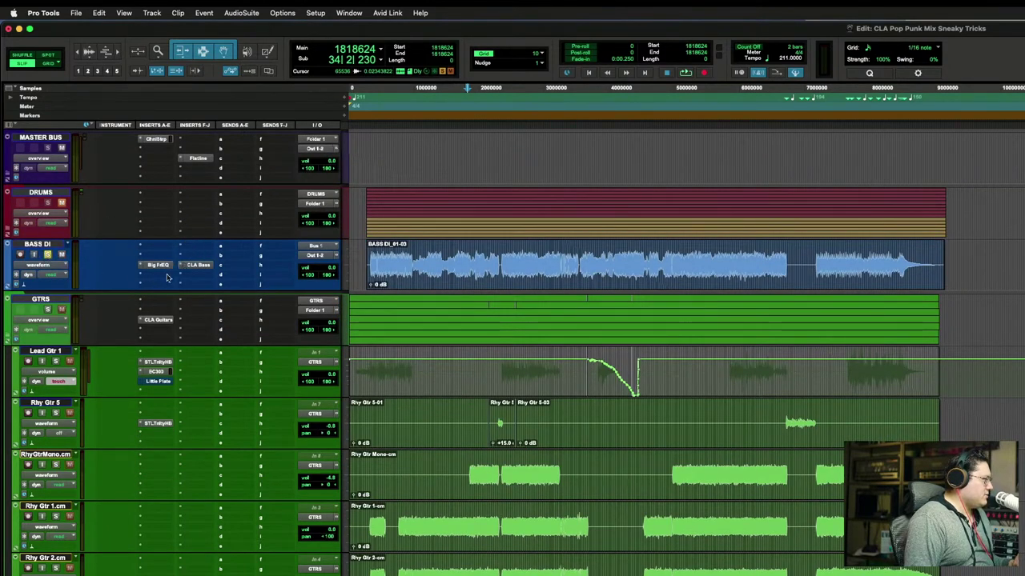
Step: Open the CLA Bass and Big FrEQ plug-ins of BASS DI side by side during playback, with Big FrEQ in front
left_click(197, 265)
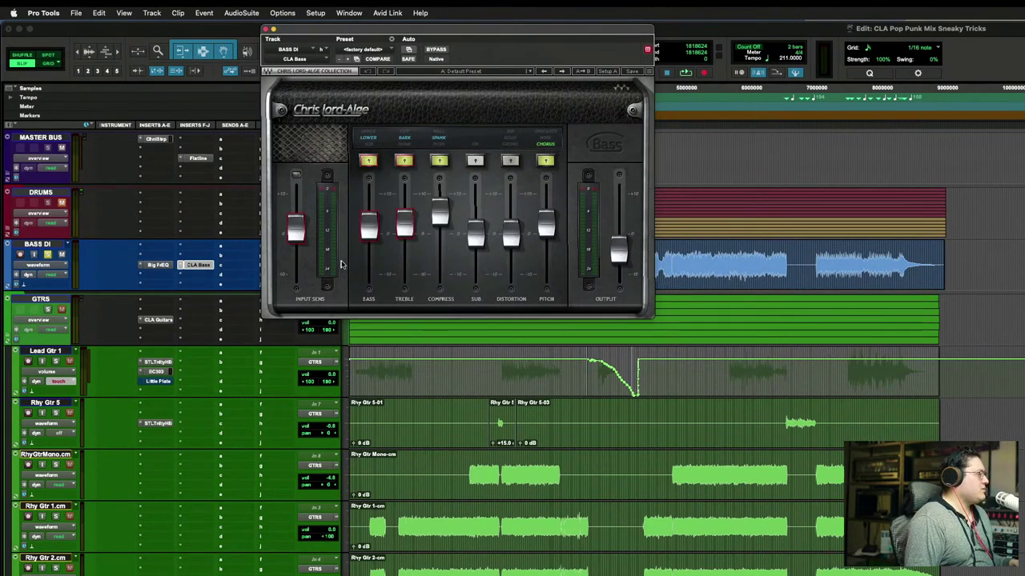
key("space")
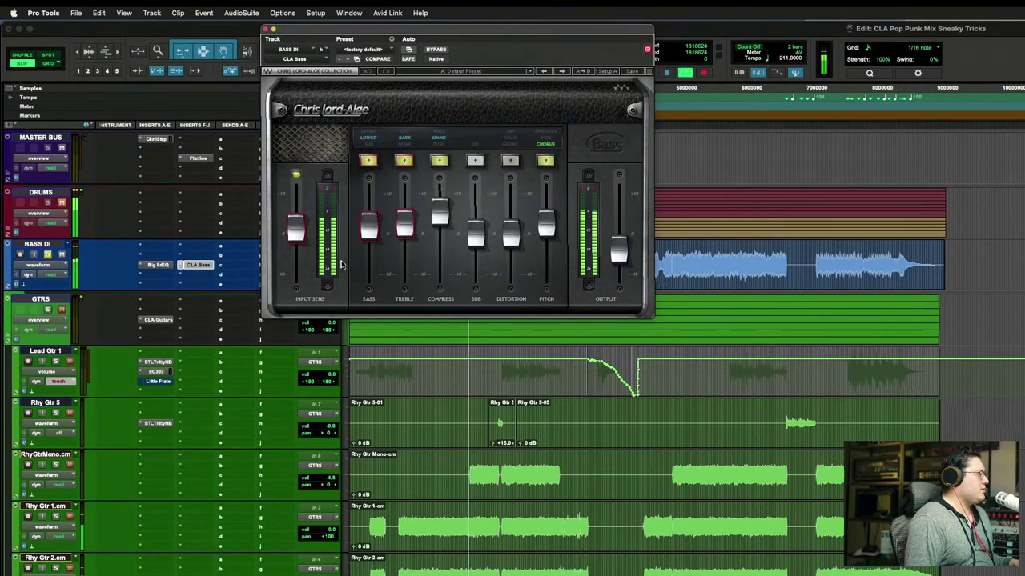
left_click(158, 265)
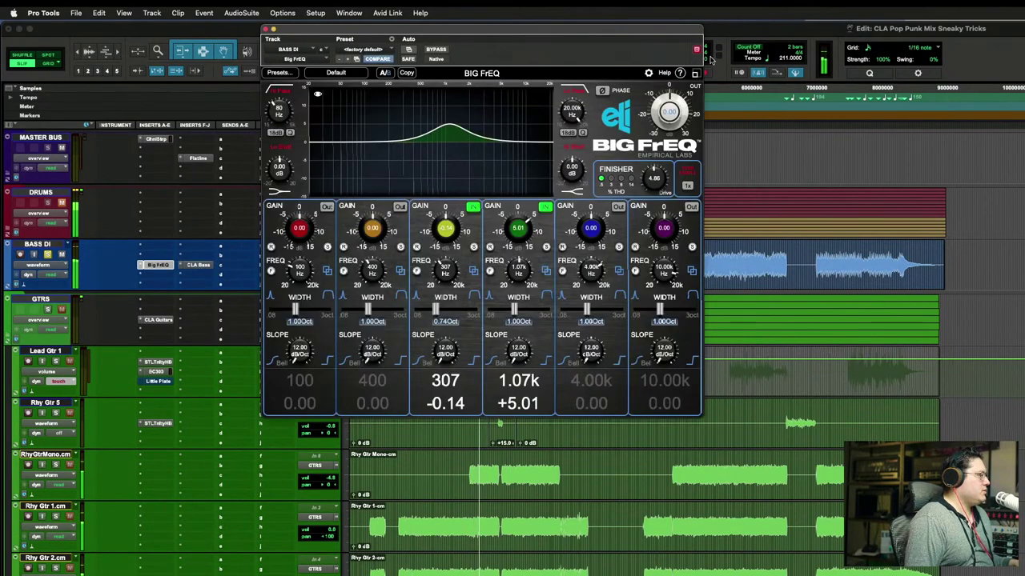
left_click_drag(692, 39, 673, 181)
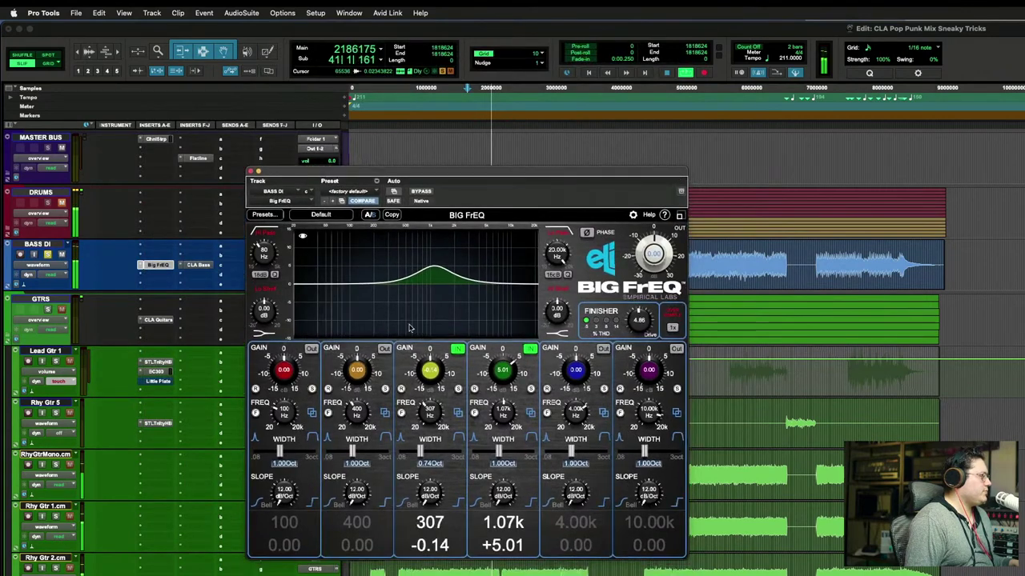
left_click(199, 265)
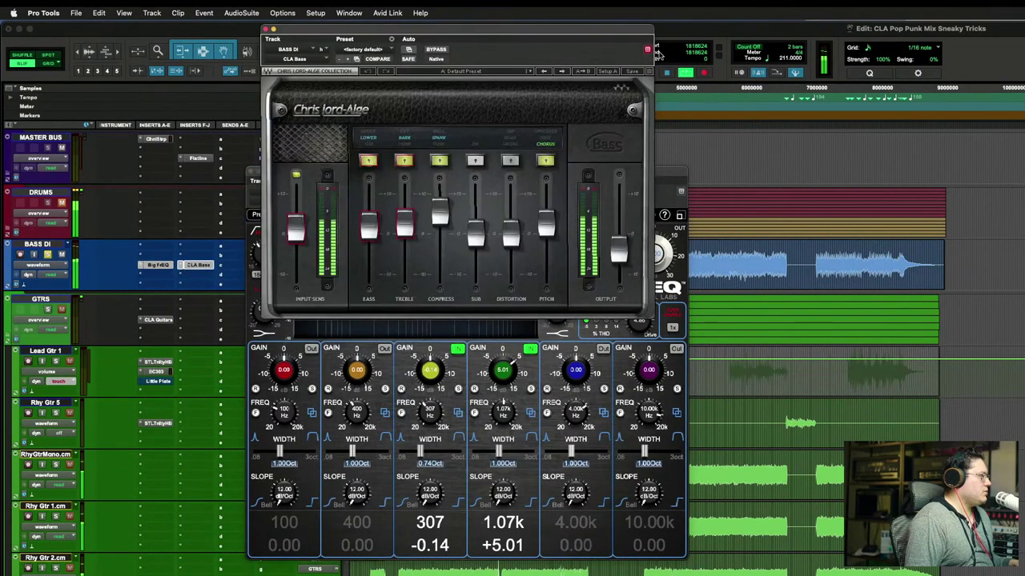
left_click(659, 174)
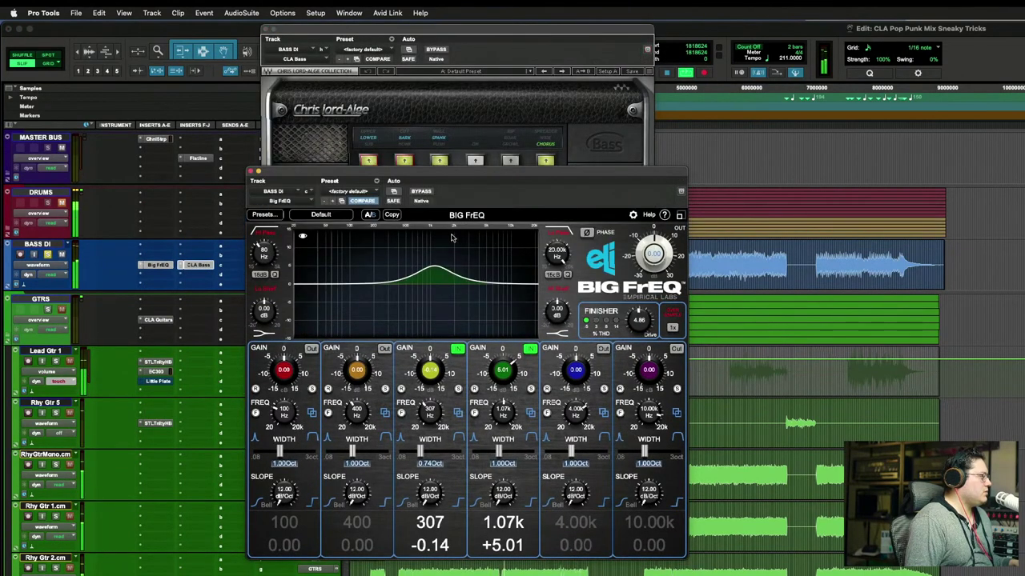
Step: Compare the bass with Big FrEQ bypassed and active, and check its 1.07 kHz band's on/off switch
left_click(421, 192)
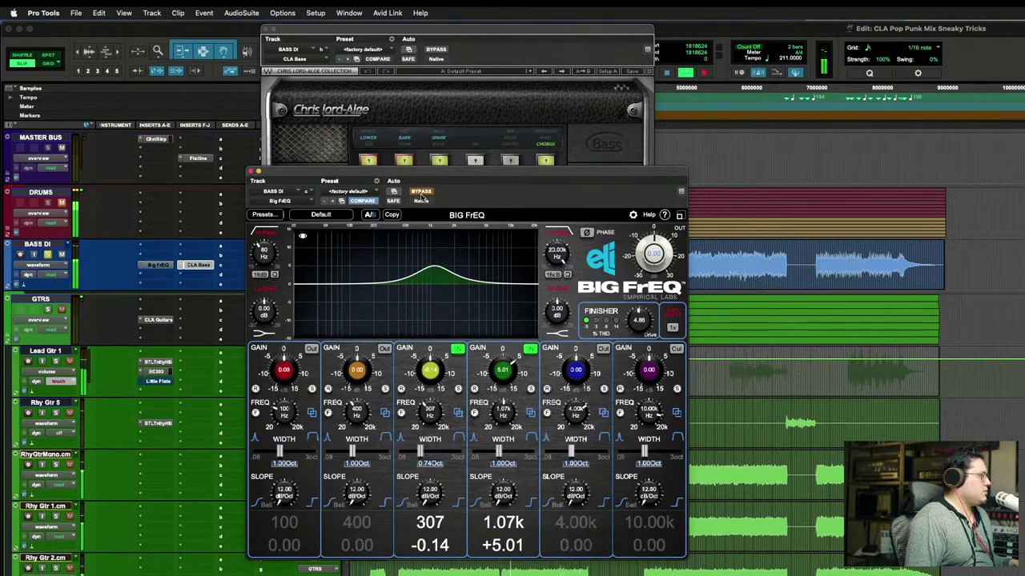
left_click(422, 192)
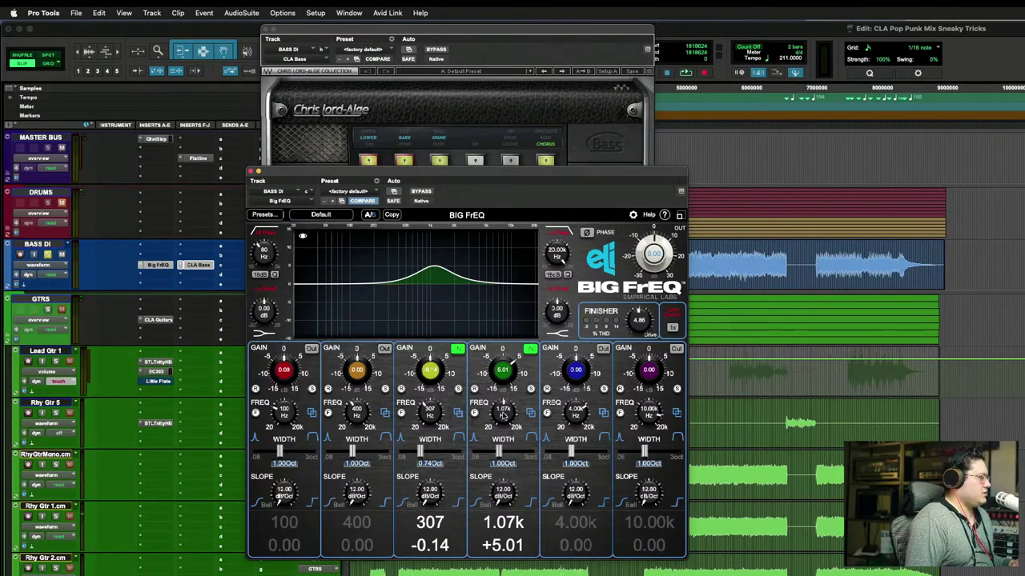
left_click(530, 349)
left_click(530, 350)
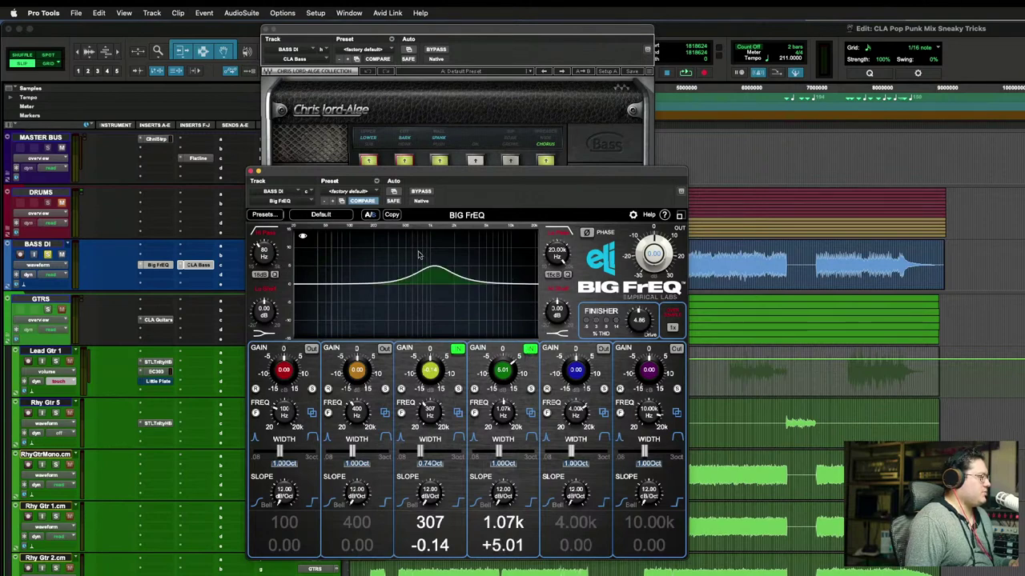
Step: Uncover CLA Bass by moving Big FrEQ lower, and compare Big FrEQ bypassed and active while playing a later bass passage
left_click_drag(476, 180, 448, 264)
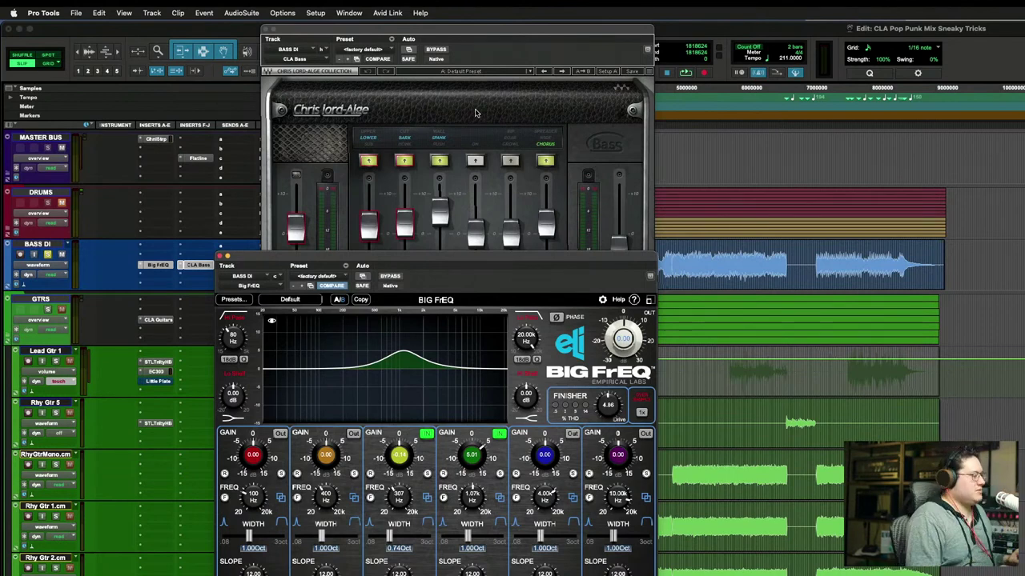
left_click(390, 276)
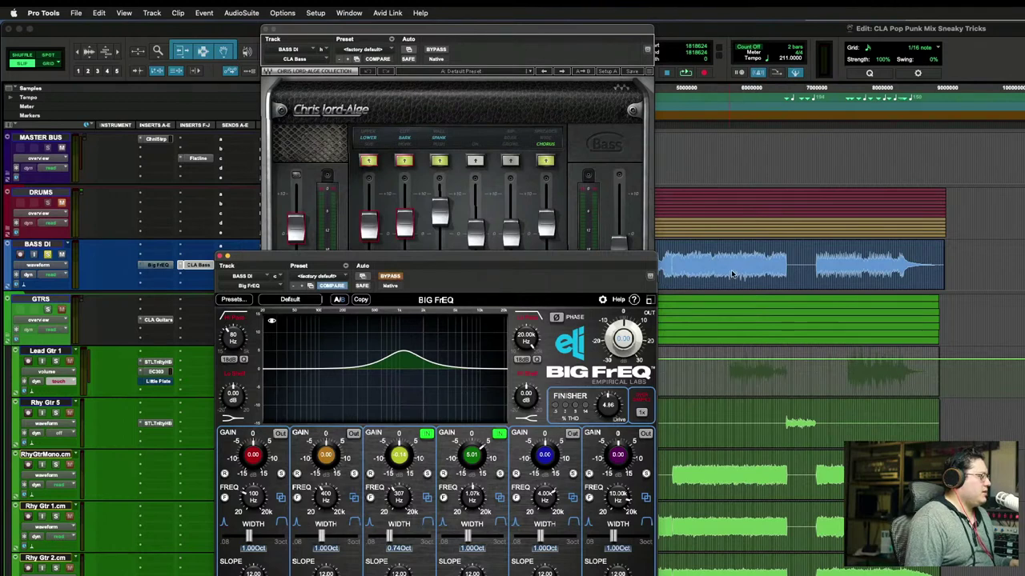
left_click(675, 257)
key("space")
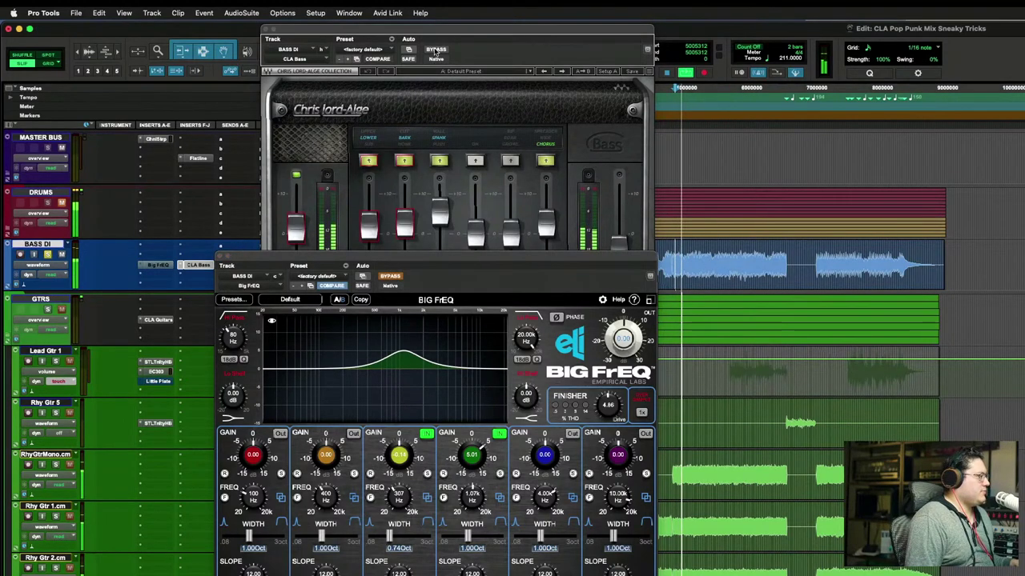
left_click(392, 277)
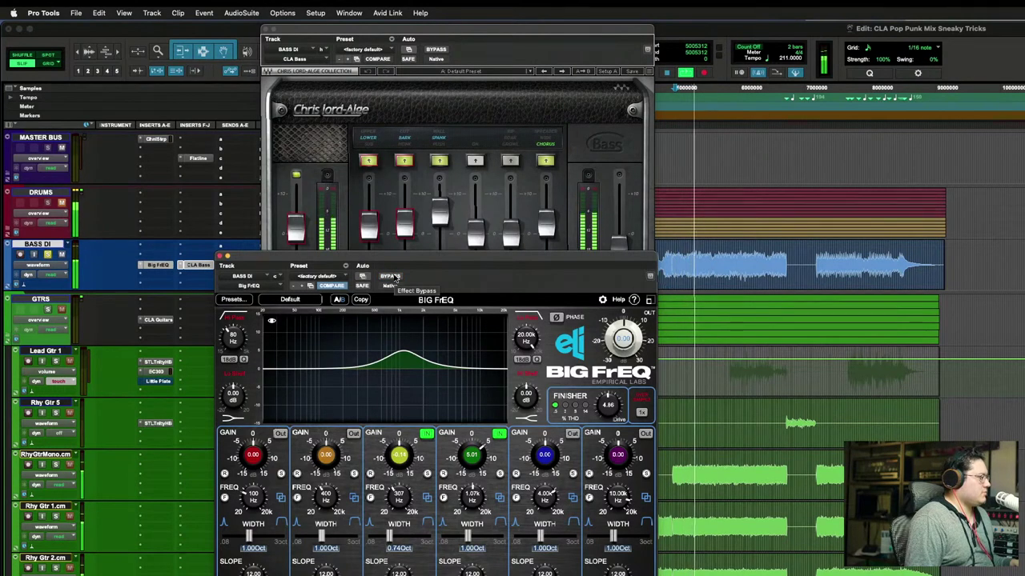
left_click(392, 276)
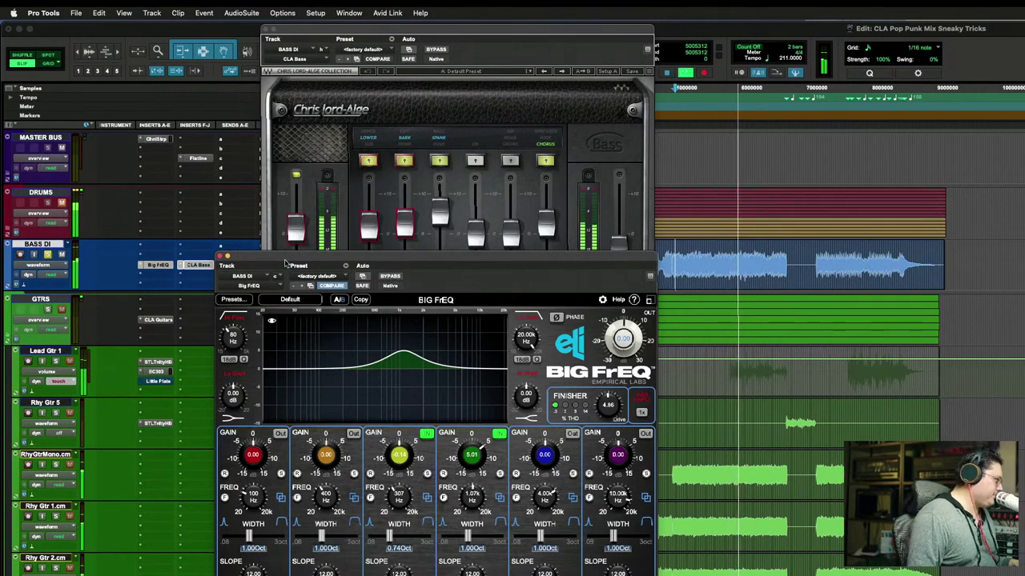
Step: Close the Big FrEQ and CLA Bass windows, and unsolo BASS DI
left_click(228, 256)
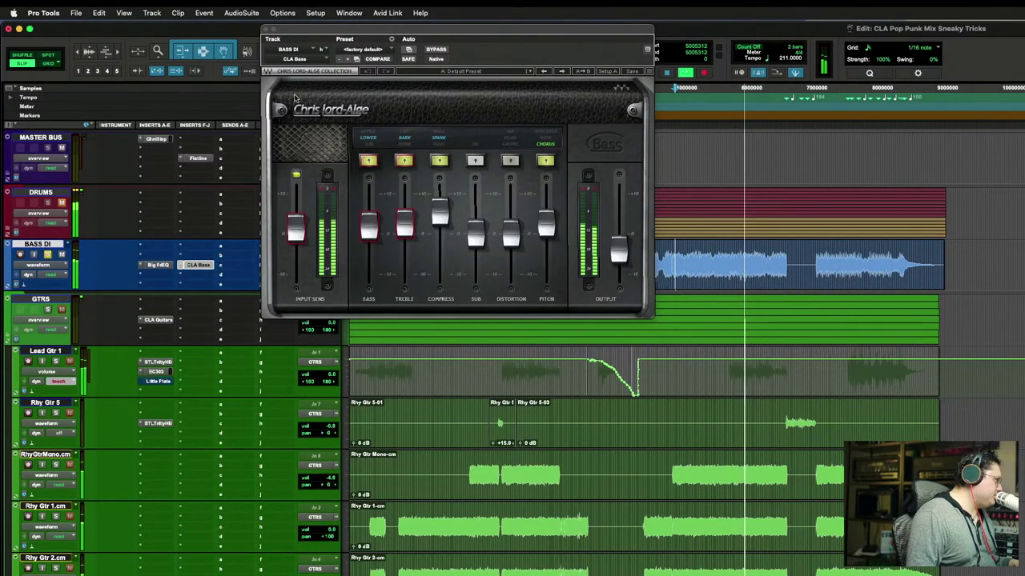
left_click(192, 265)
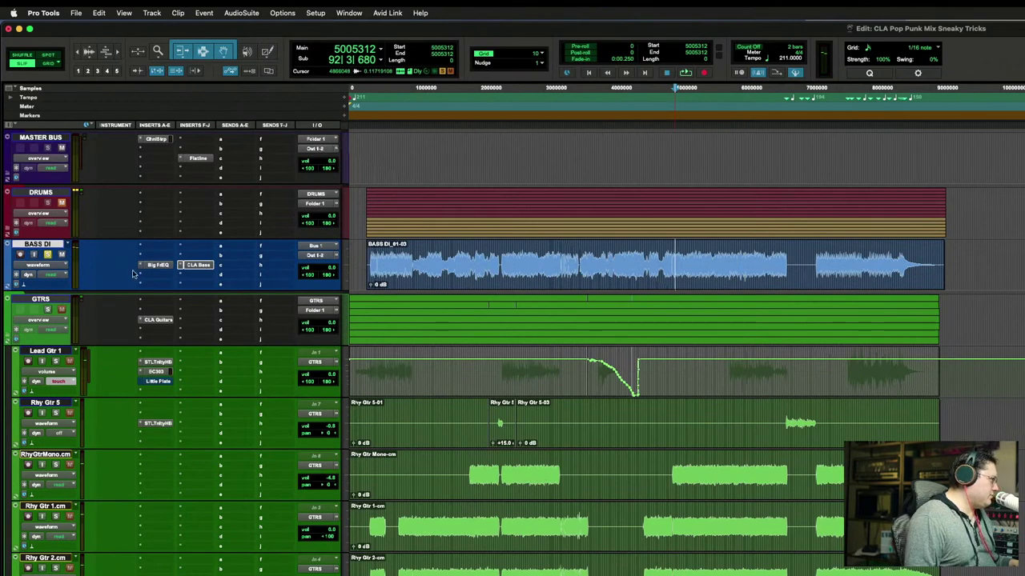
left_click(47, 254)
left_click(49, 244)
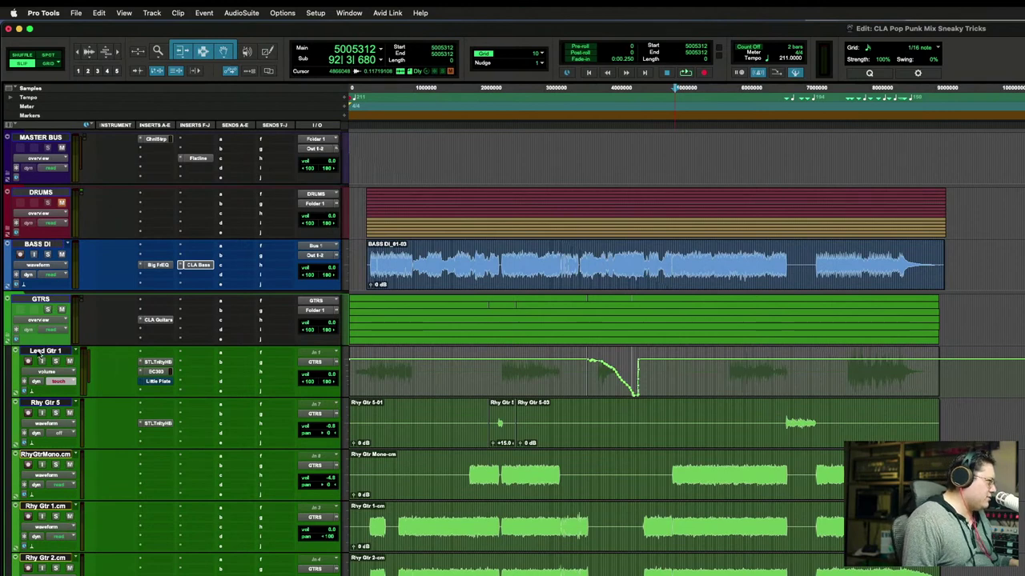
Step: Open CLA Guitars on the GTRS folder, solo the folder, and compare the plug-in bypassed and active during playback
left_click(159, 320)
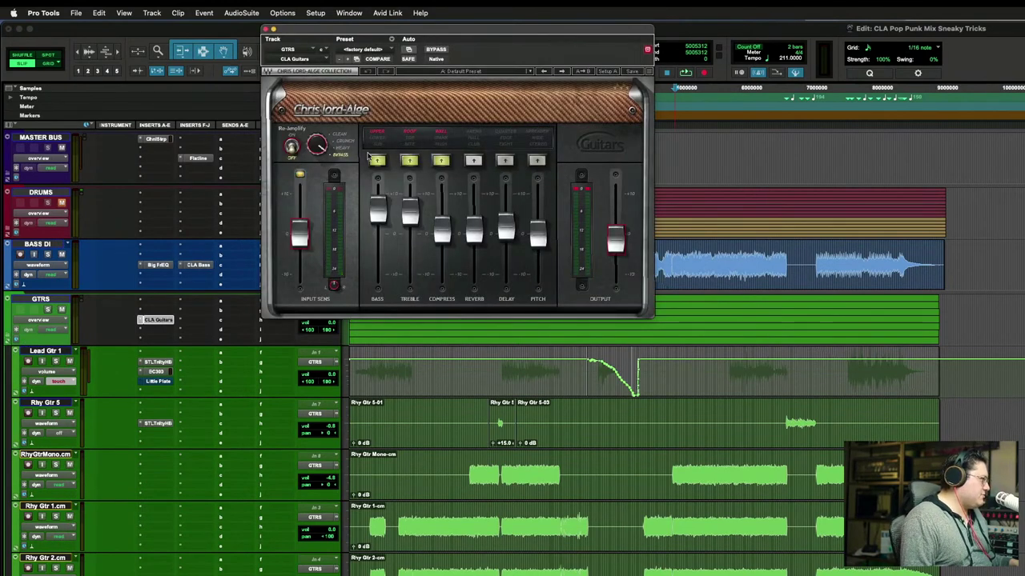
left_click(45, 310)
key("space")
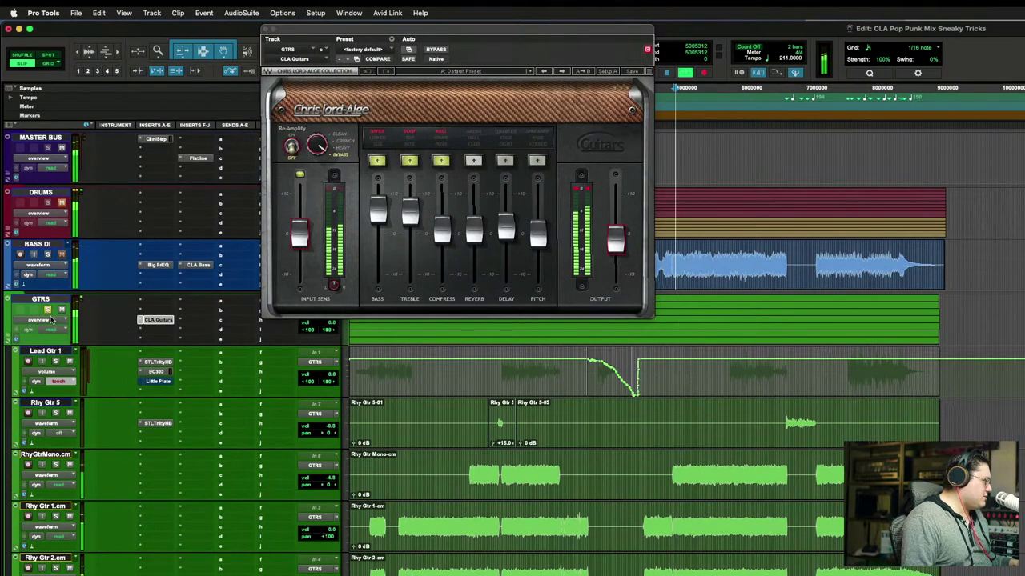
left_click(436, 50)
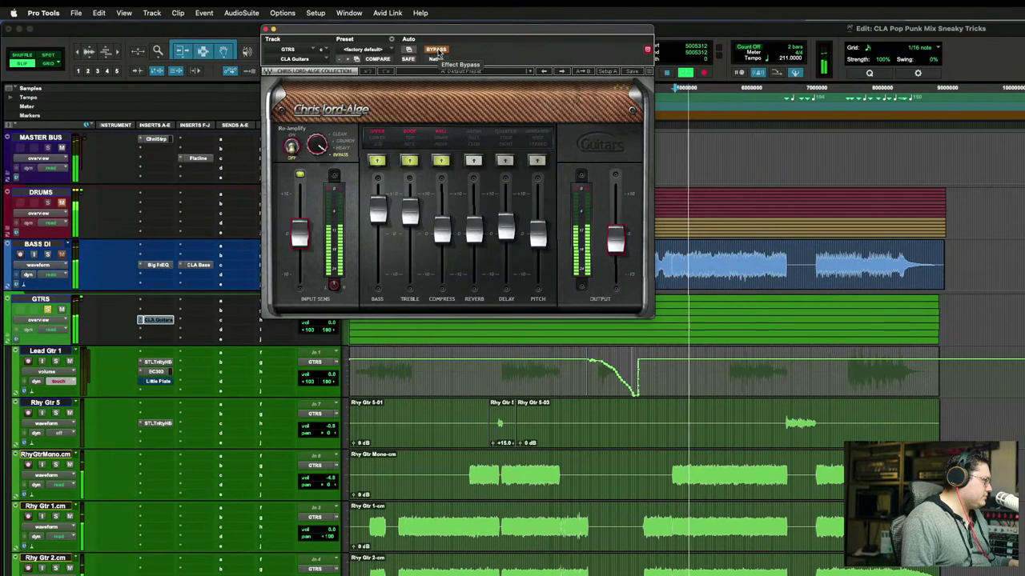
left_click(436, 49)
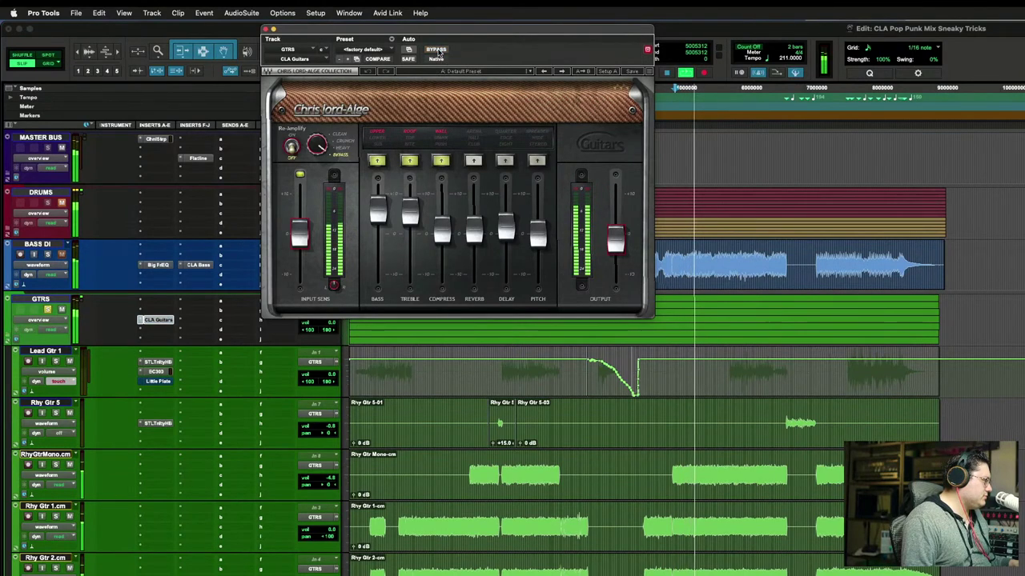
left_click(437, 49)
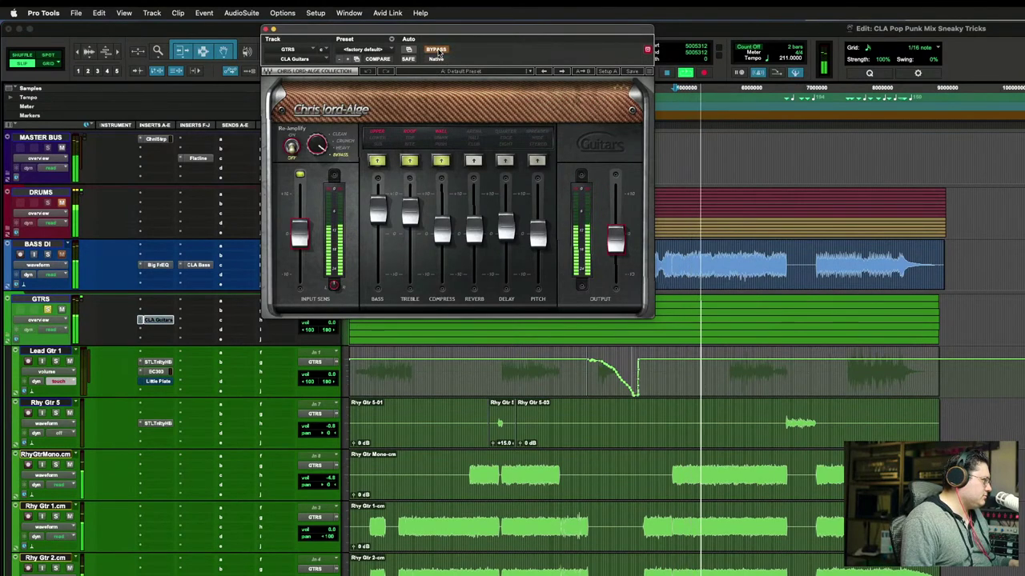
left_click(436, 49)
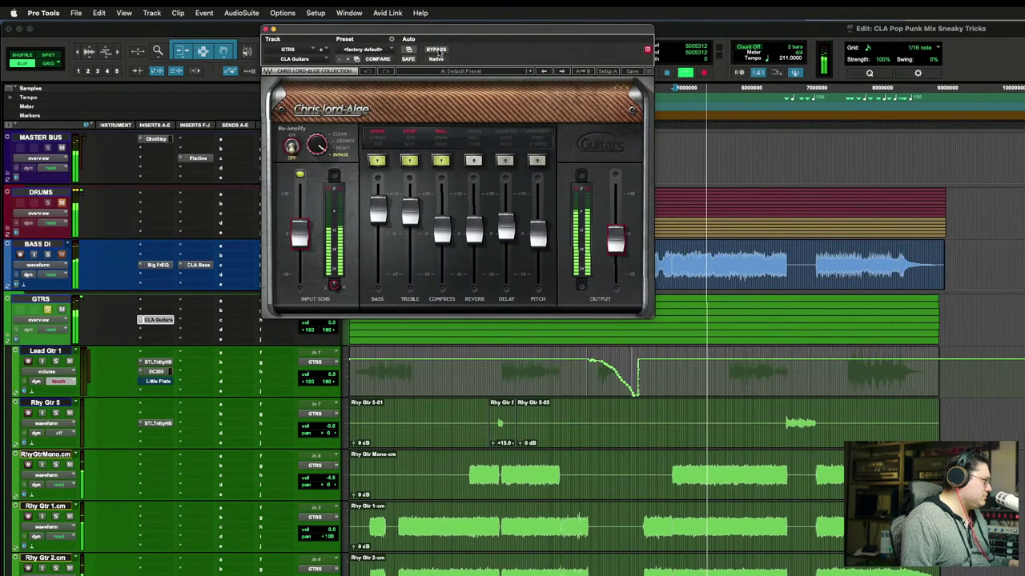
Step: Stop playback, unsolo and collapse the GTRS folder, and close the CLA Guitars window
key("space")
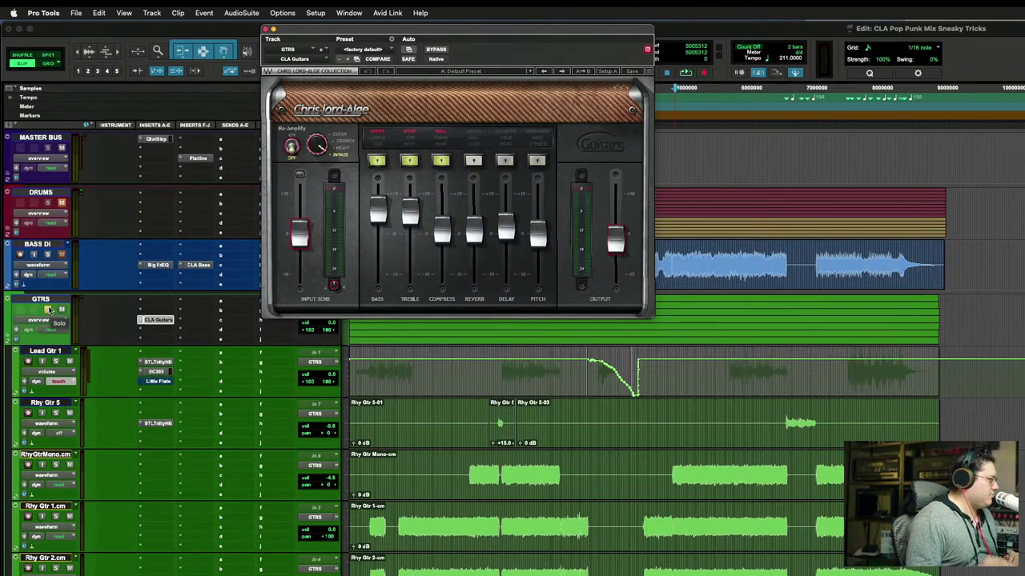
left_click(37, 319)
left_click(8, 339)
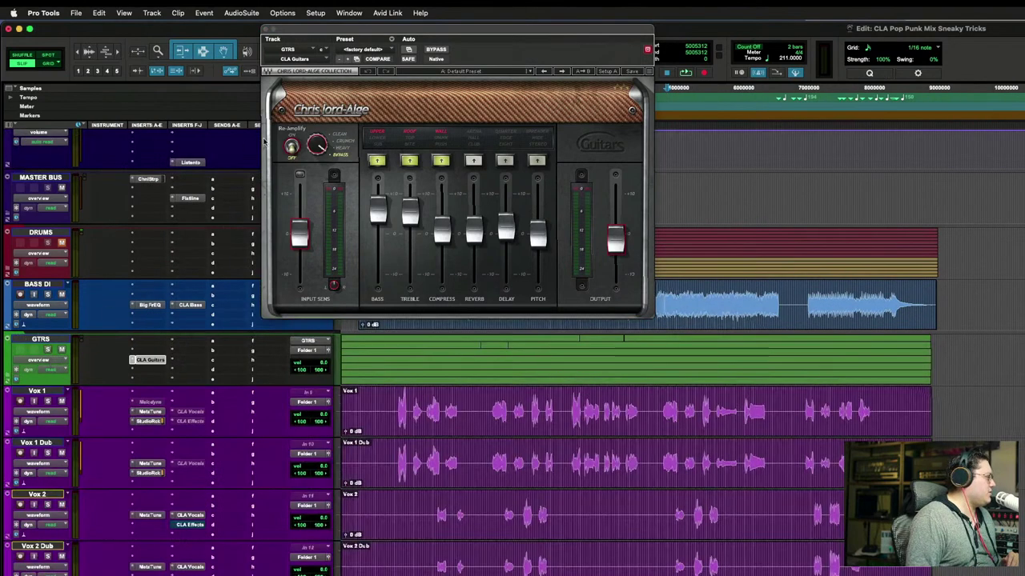
left_click(267, 31)
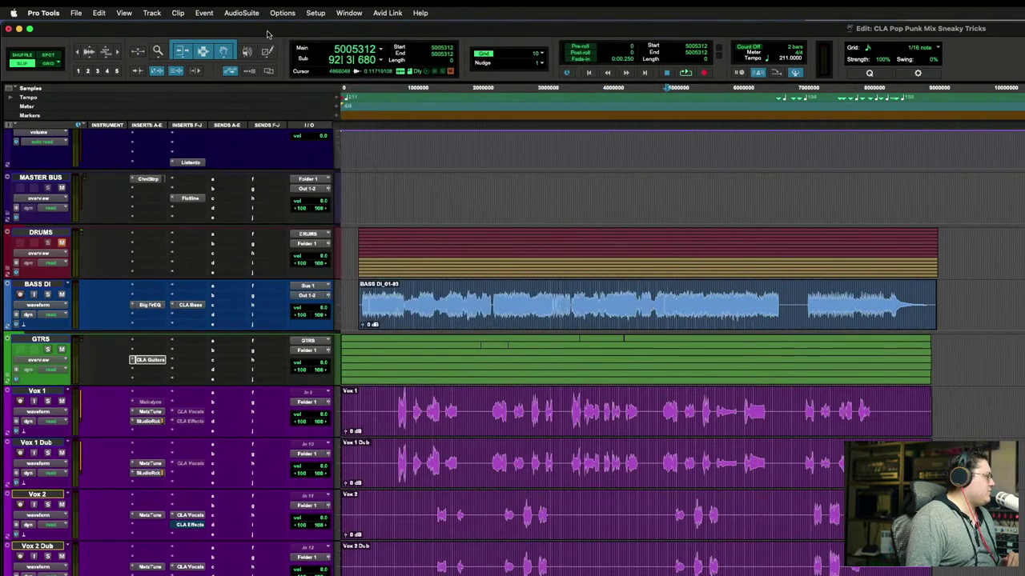
Step: Inspect MetaTune on Vox 1, Vox 1 Dub and Vox 2 in turn, and close the plug-in window
left_click(492, 399)
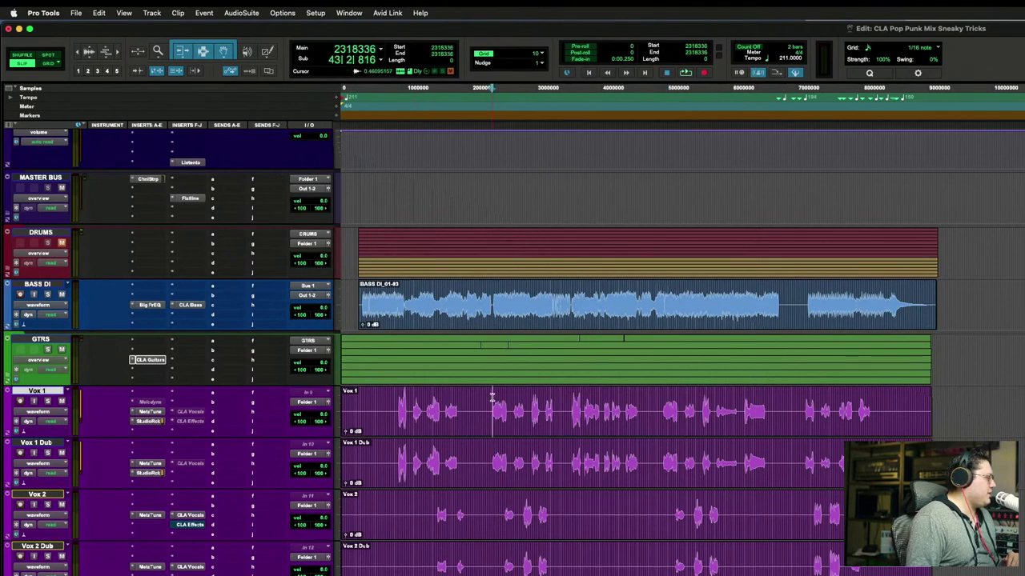
left_click(151, 412)
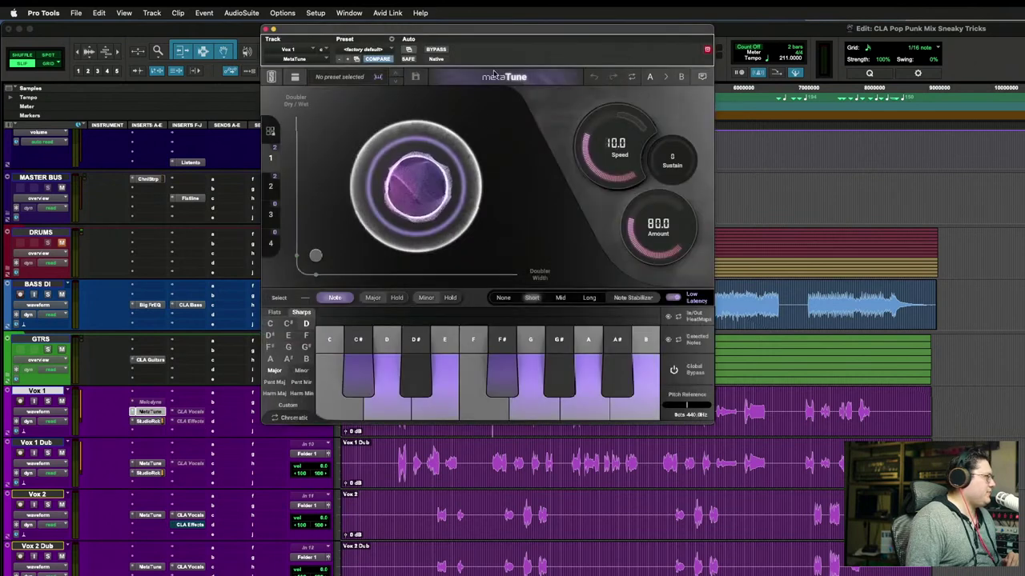
left_click_drag(472, 27, 495, 22)
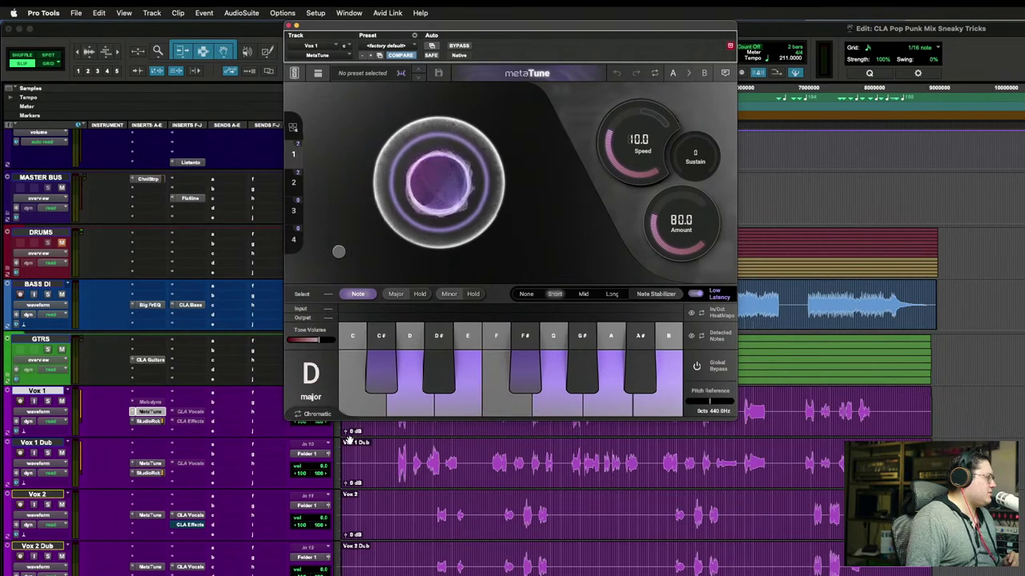
left_click(154, 466)
left_click(155, 465)
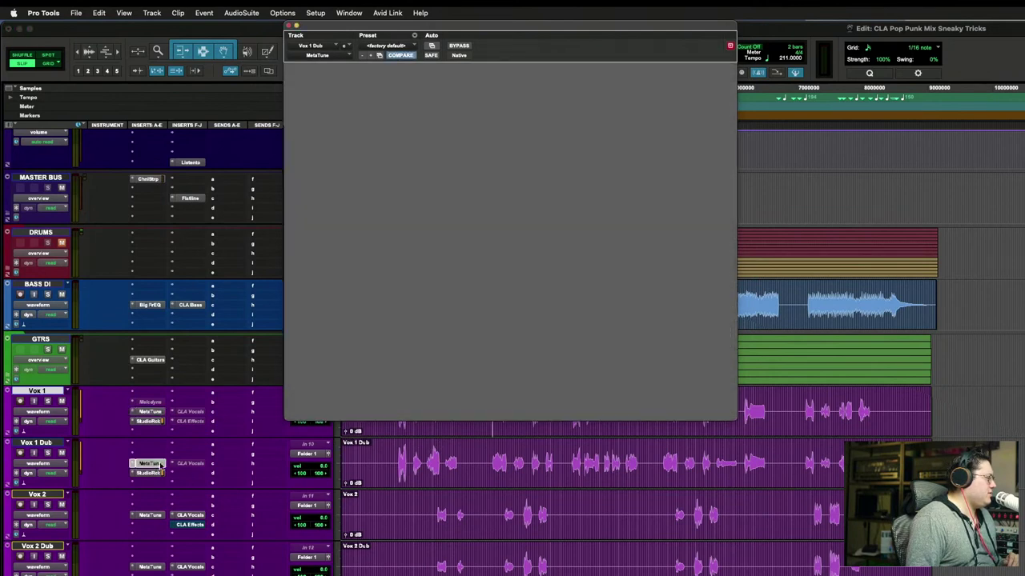
left_click(288, 27)
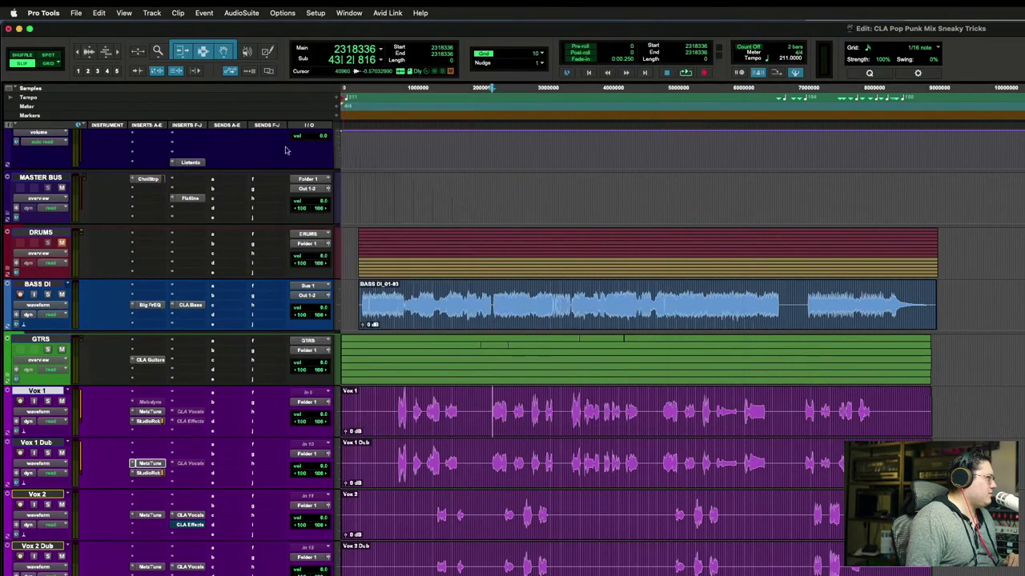
left_click(151, 516)
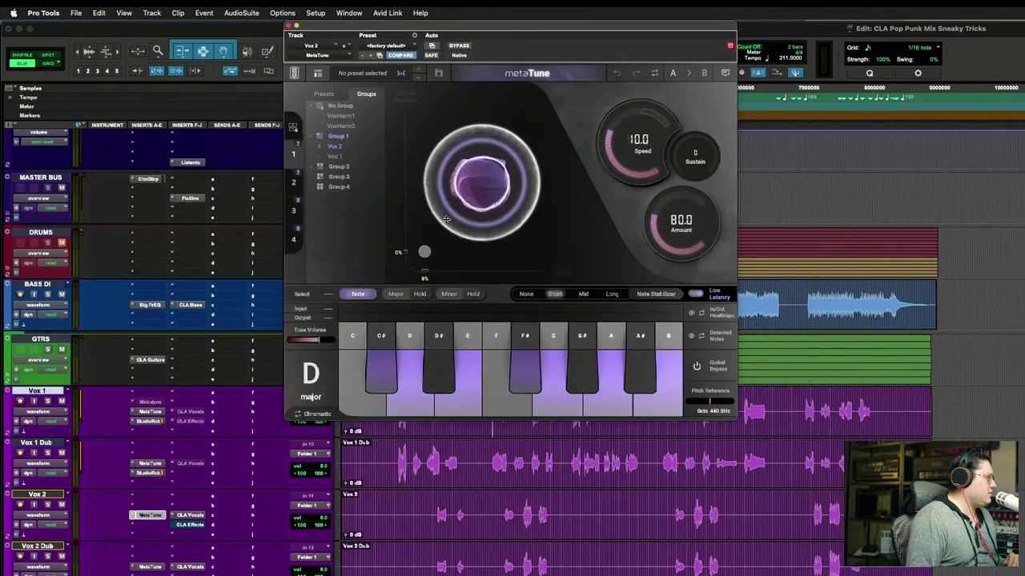
left_click(288, 26)
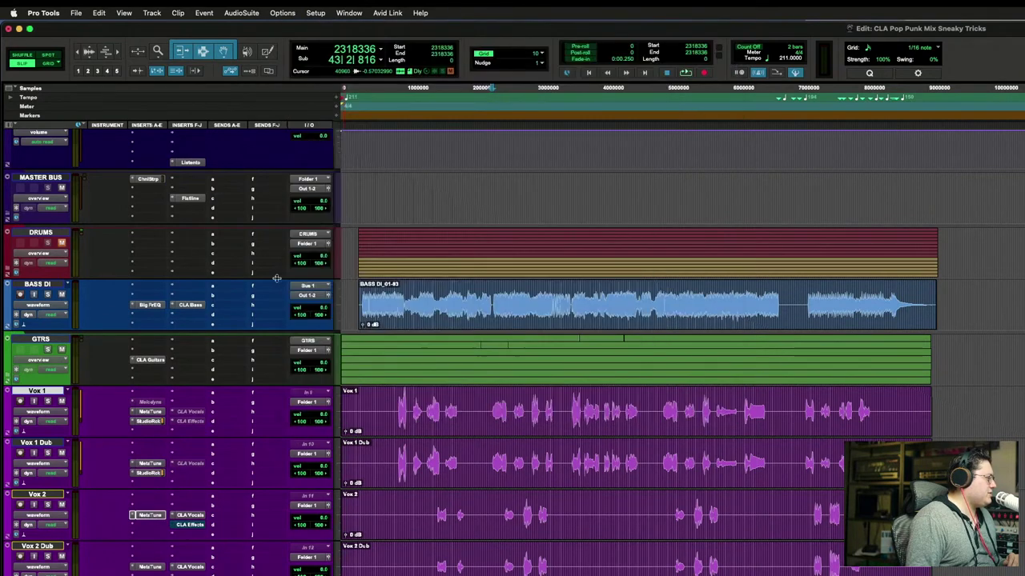
Step: Reopen MetaTune on Vox 1, and browse the Antares Audio Technologies plug-ins available for an empty insert on that track
left_click(149, 411)
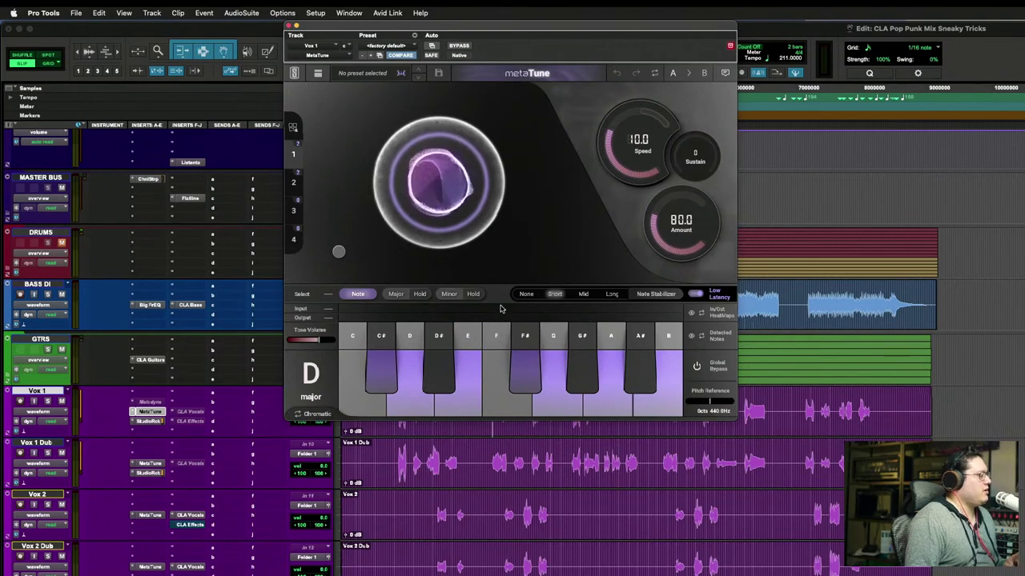
left_click(147, 398)
mouse_move(164, 393)
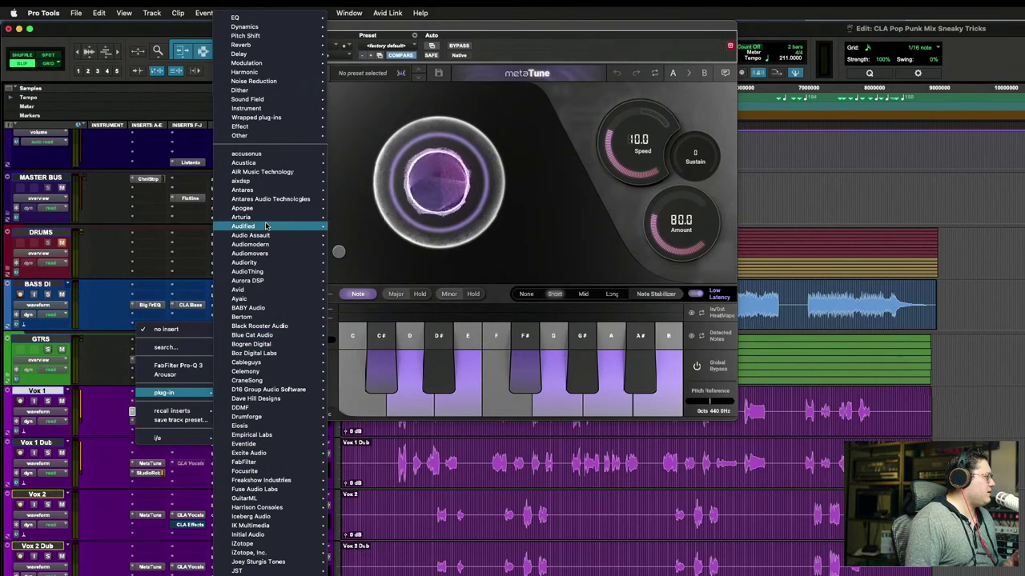
mouse_move(279, 290)
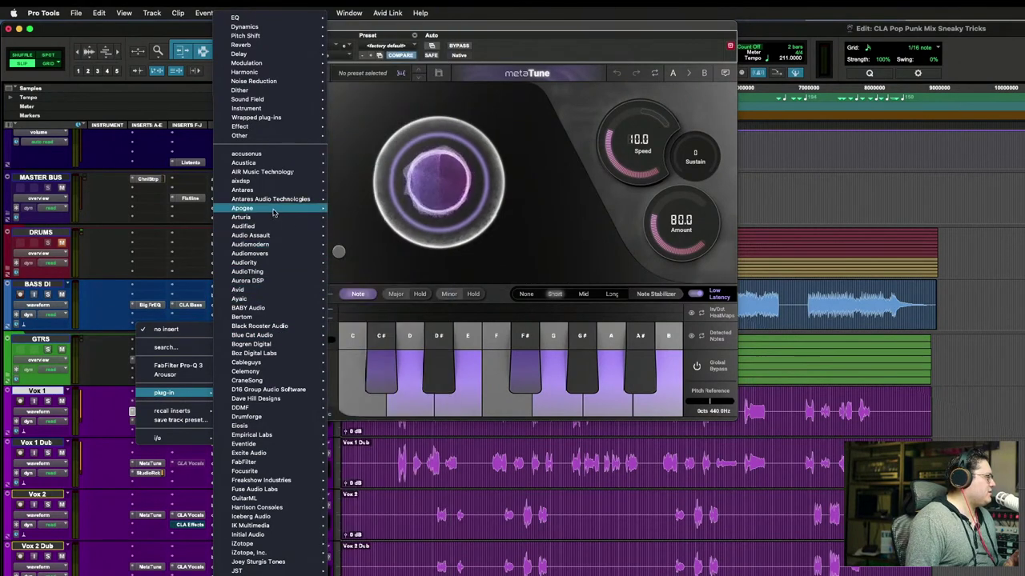
mouse_move(272, 202)
left_click(361, 202)
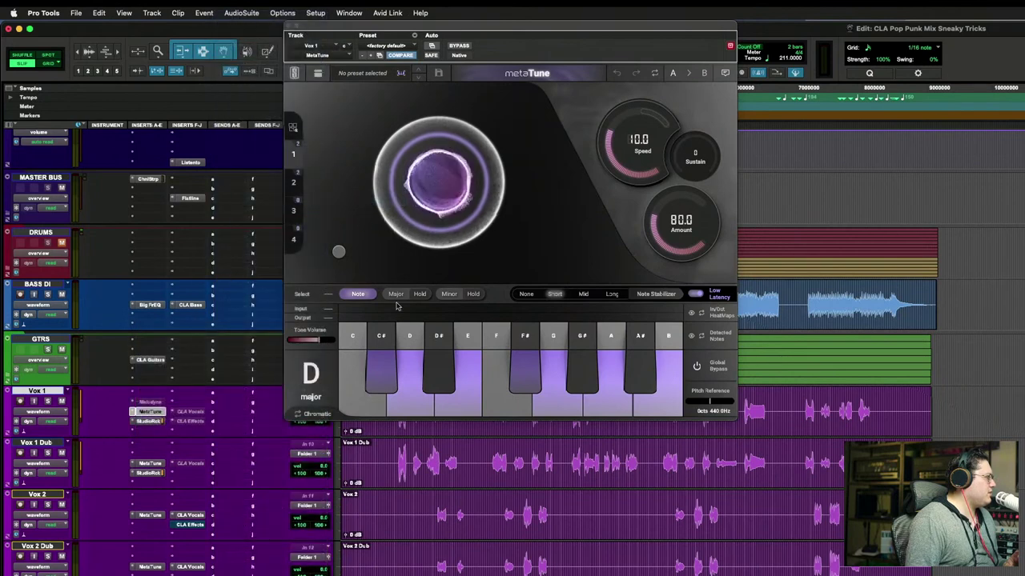
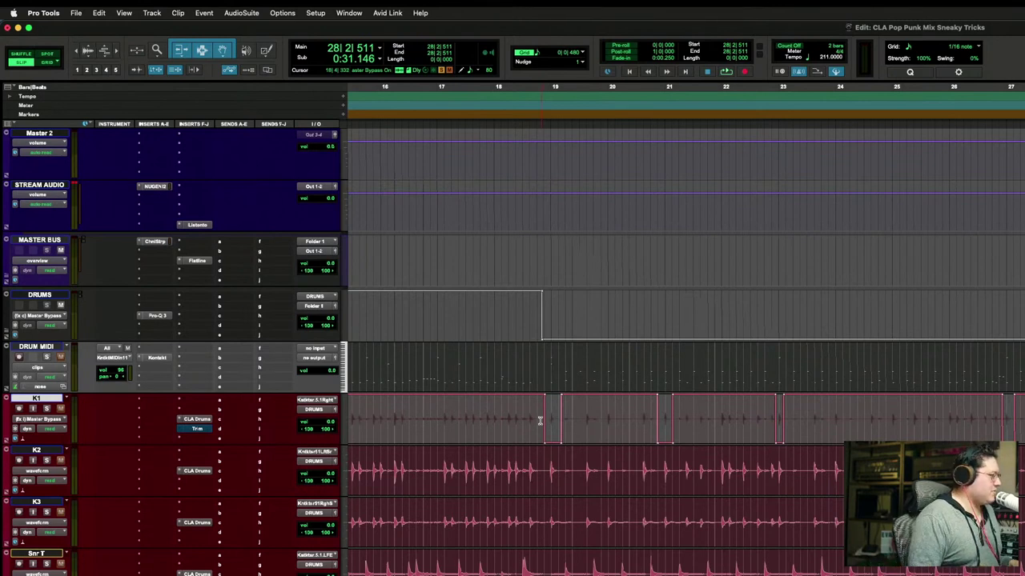
Step: Play the drums from just before K1's first Master Bypass automation change ahead of bar 19
left_click(529, 425)
key("super+bracketright")
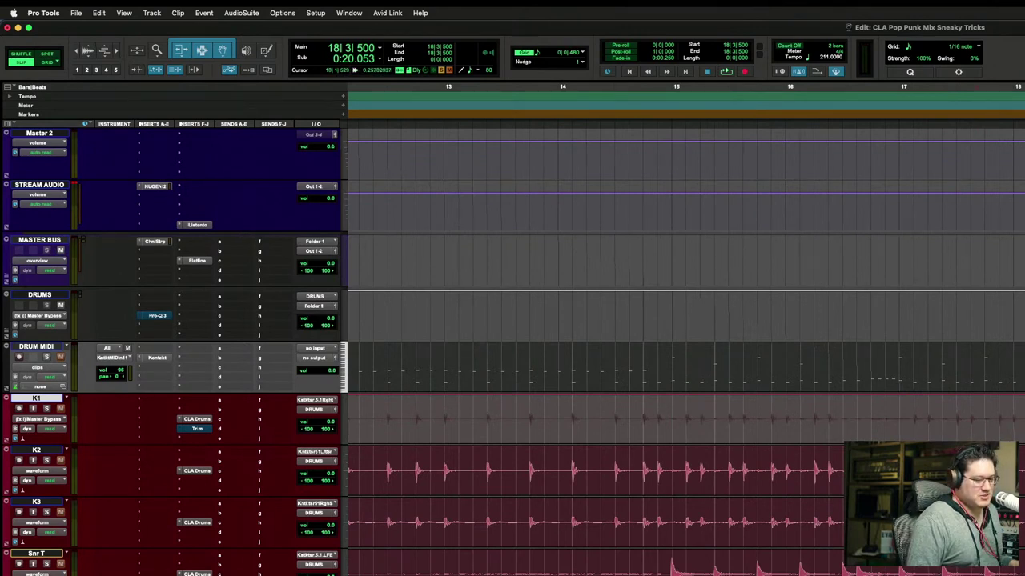
scroll(868, 436, "right", 10)
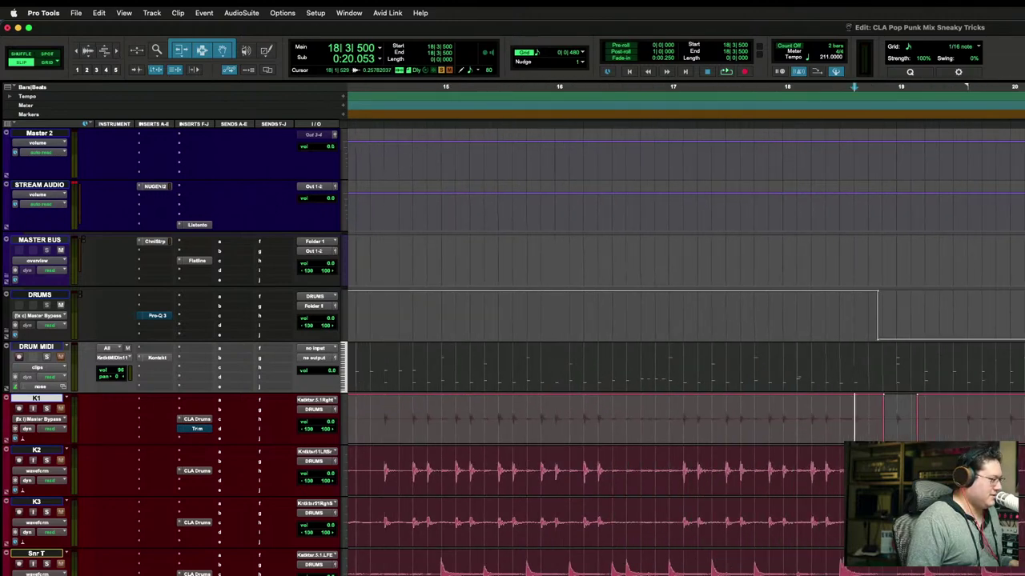
scroll(868, 436, "right", 5)
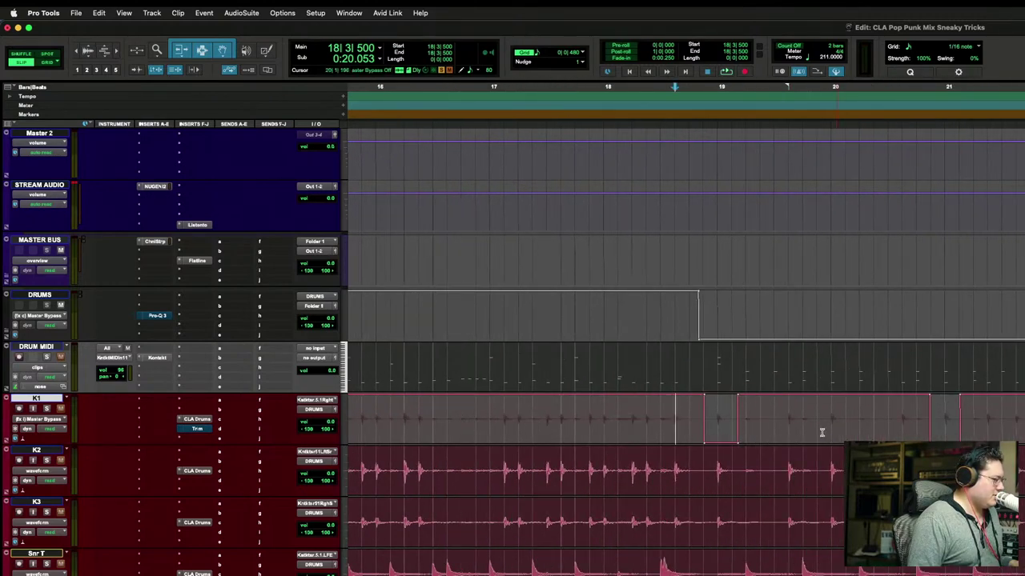
left_click(681, 415)
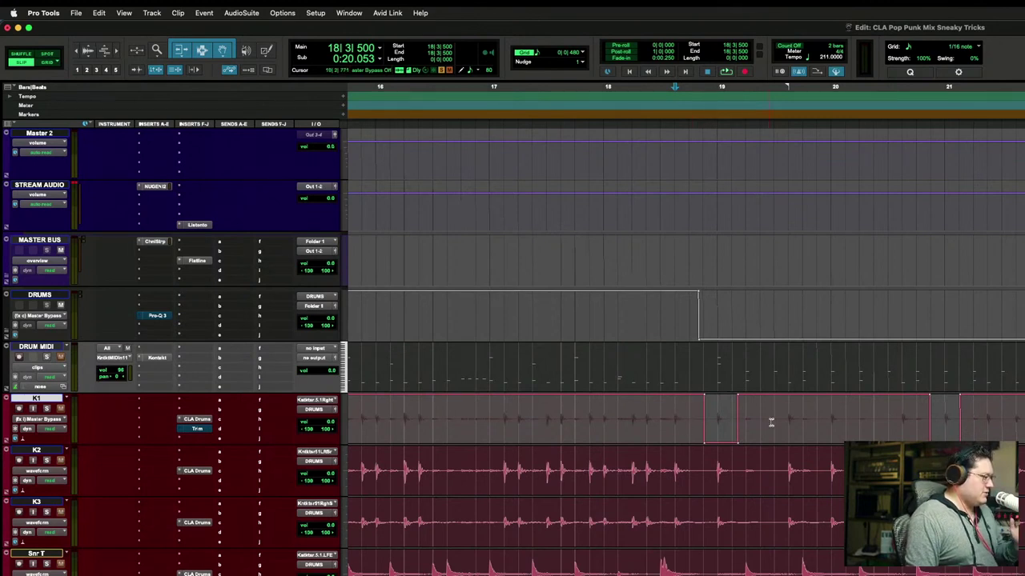
left_click(682, 417)
key("space")
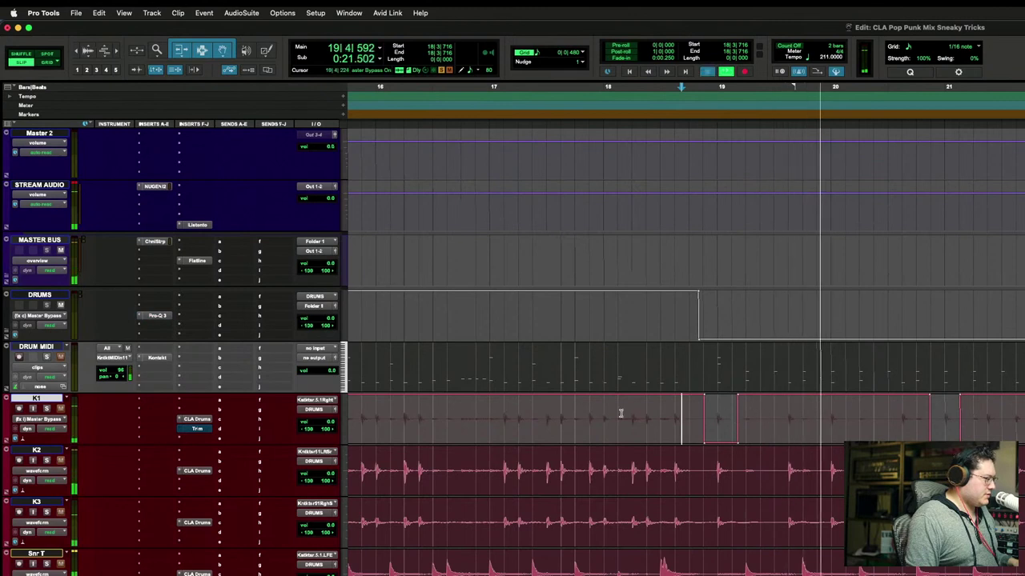
key("space")
Step: Solo K1 and play the same passage on its own
left_click(47, 409)
key("space")
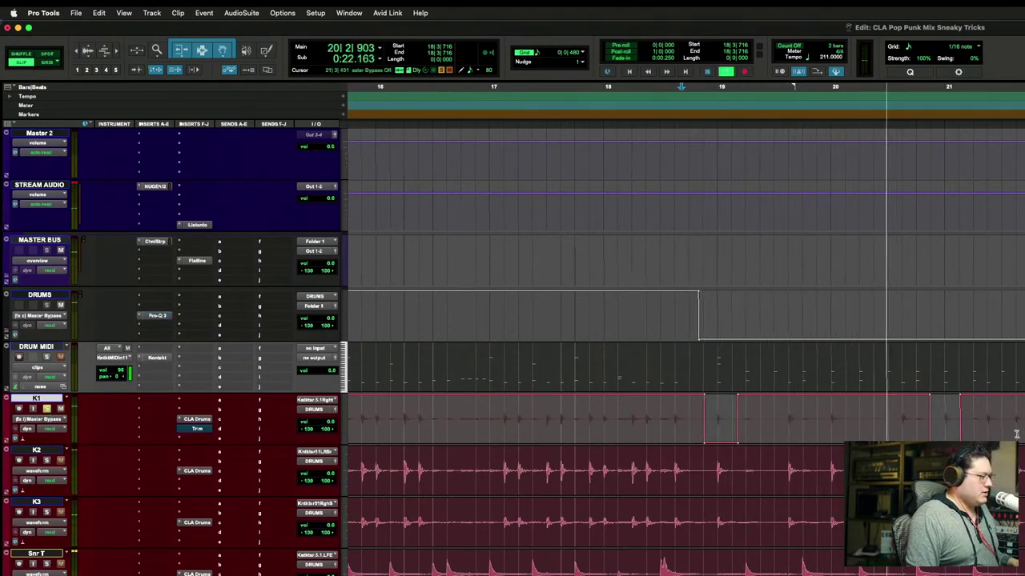
key("space")
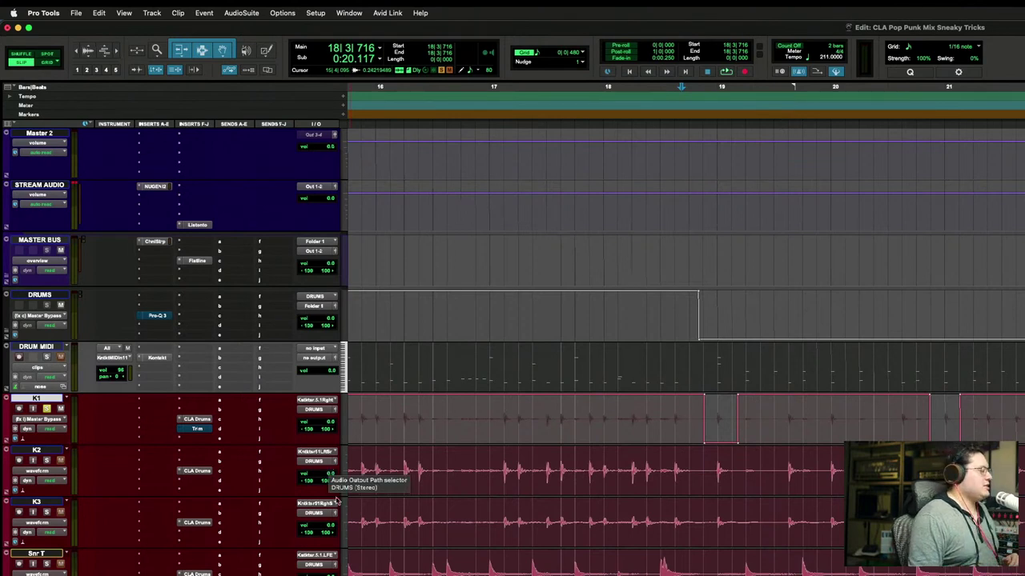
Step: Open Trim on K1, and compare the track's volume automation view with the Trim's Master Bypass view
left_click(202, 431)
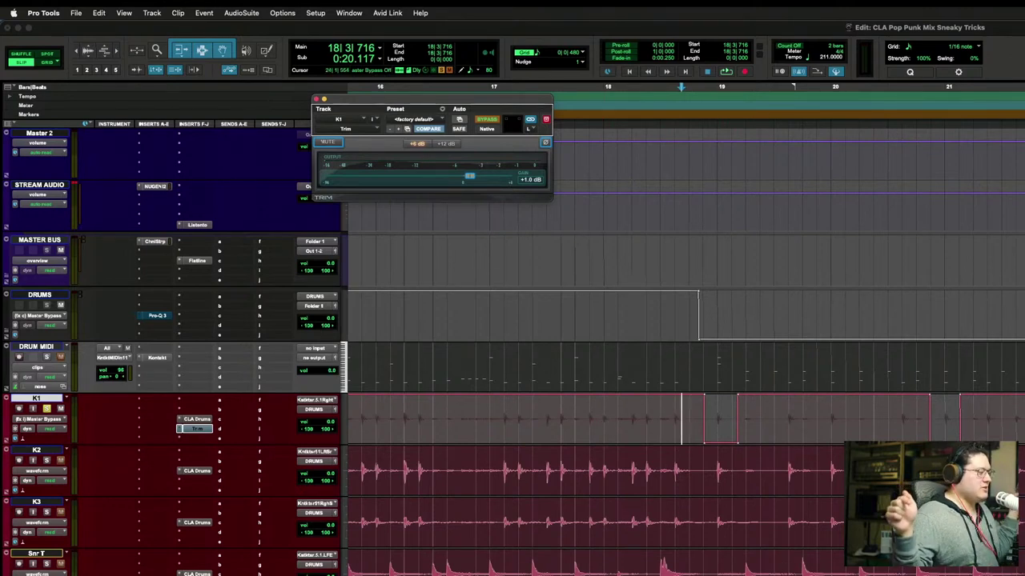
left_click(330, 425, "ctrl+super")
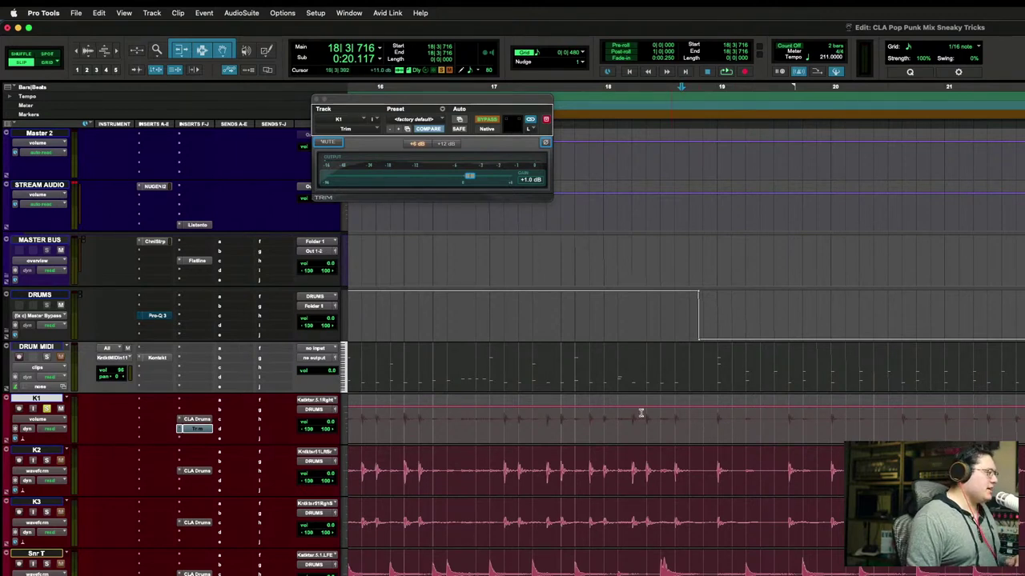
left_click(196, 429)
left_click(196, 429)
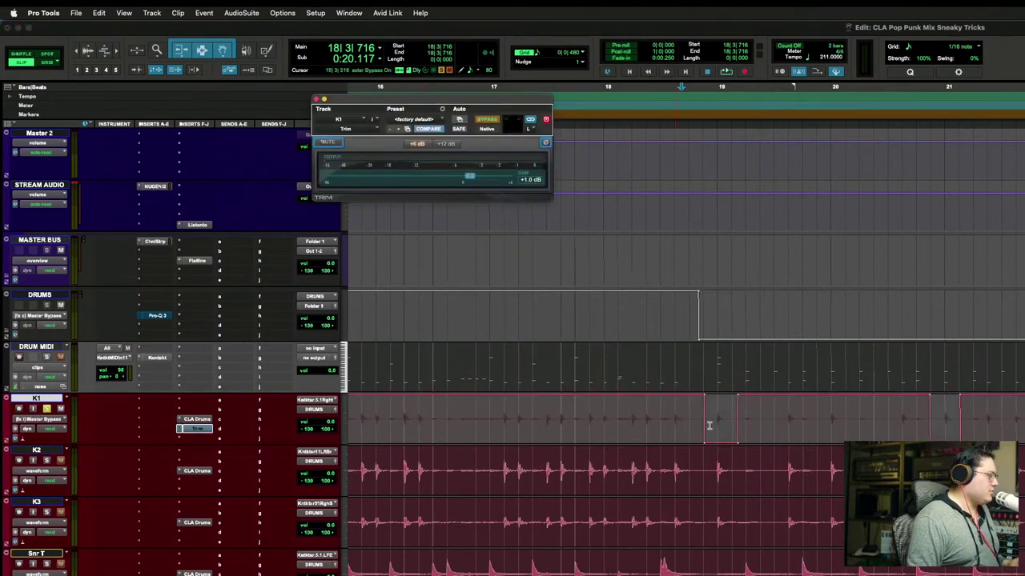
Step: Look over the drum, bass and vocal tracks, view Pro-Q 3 on the DRUMS folder, and close its window
scroll(726, 497, "down", 10)
scroll(726, 496, "down", 4)
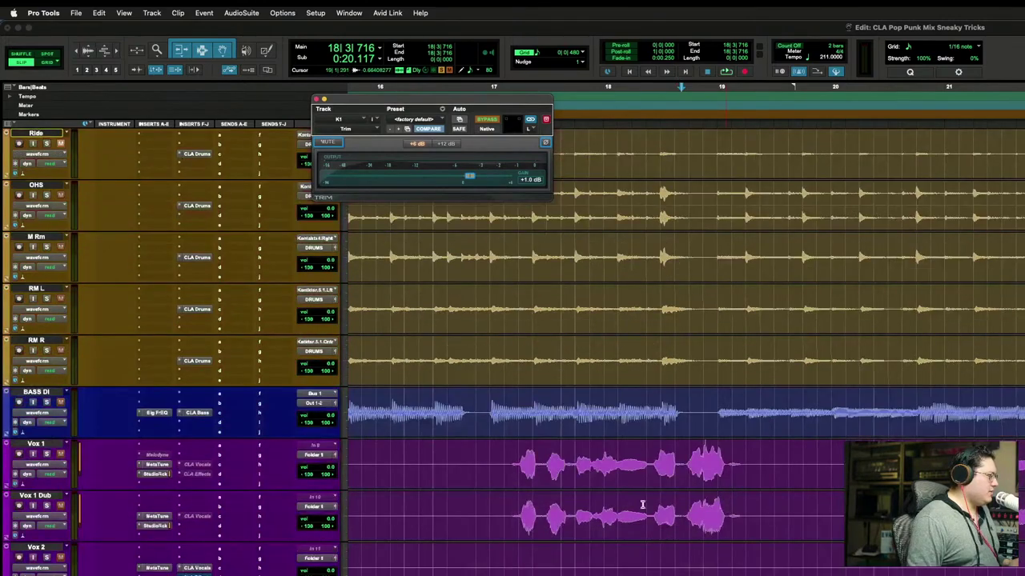
scroll(234, 387, "up", 8)
scroll(234, 387, "up", 10)
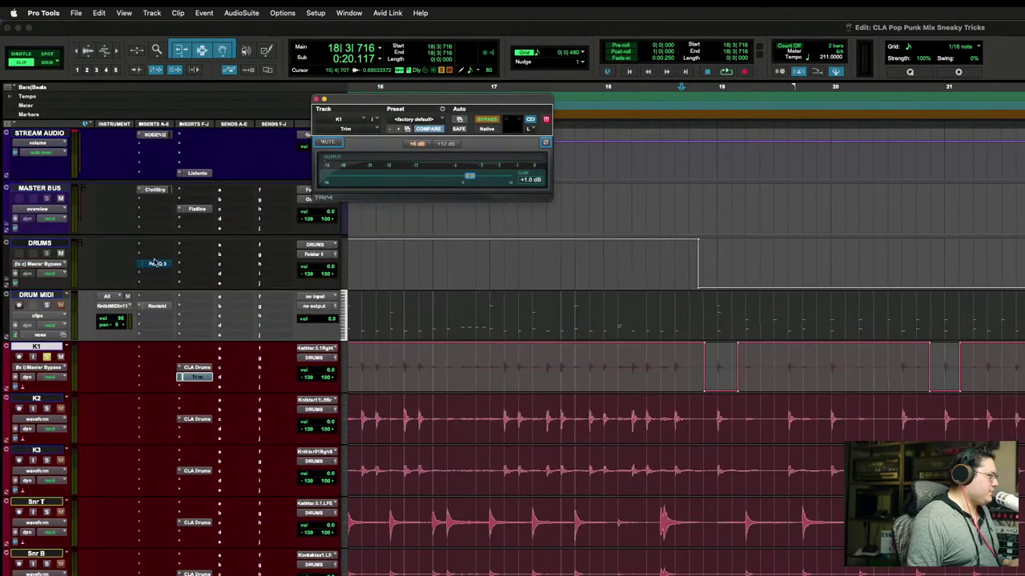
left_click(157, 263)
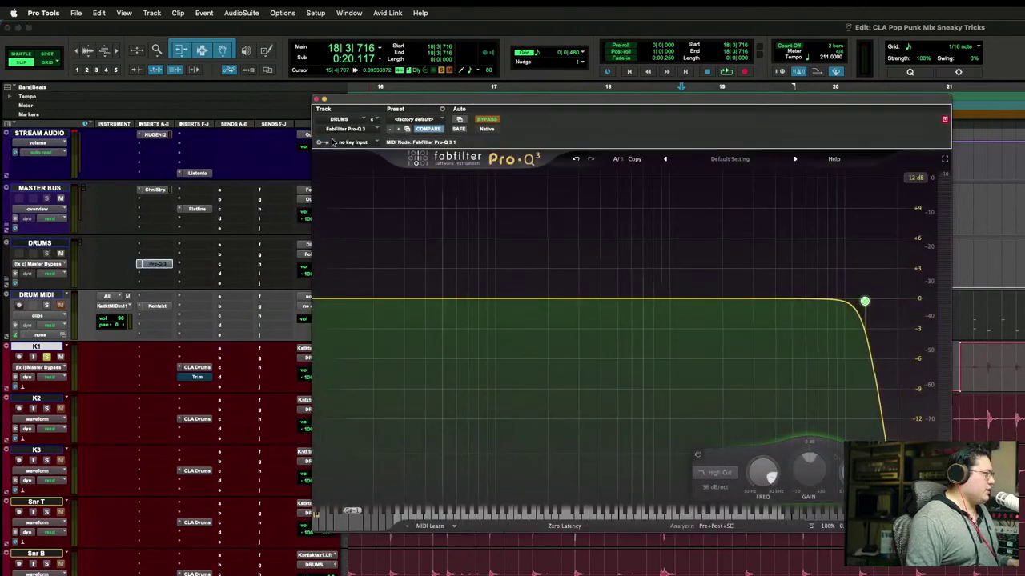
left_click(316, 98)
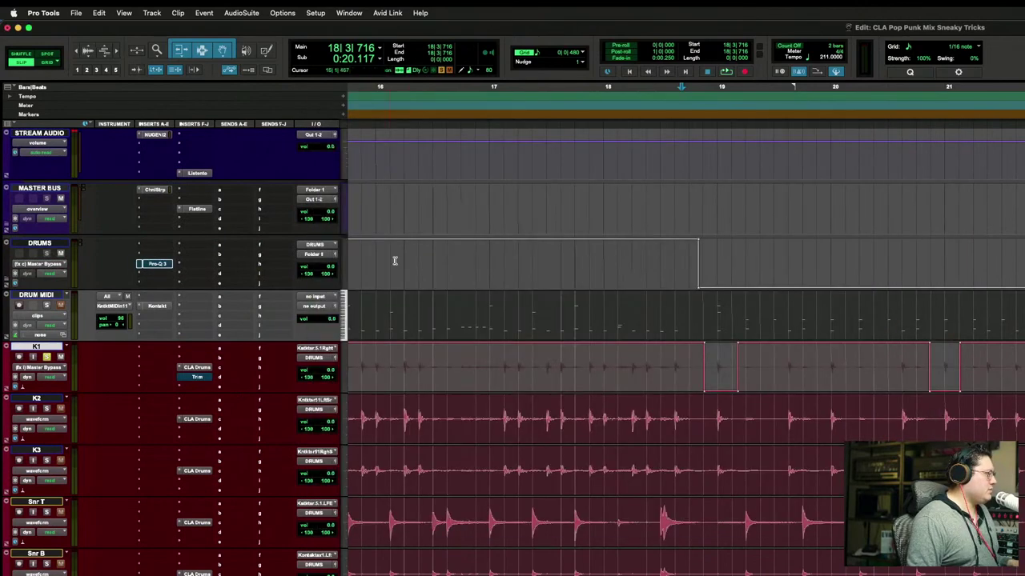
Step: Examine where Pro-Q 3's Master Bypass automation switches on the DRUMS folder, from just before bar 19 onward
left_click(691, 304)
key("r")
key("r")
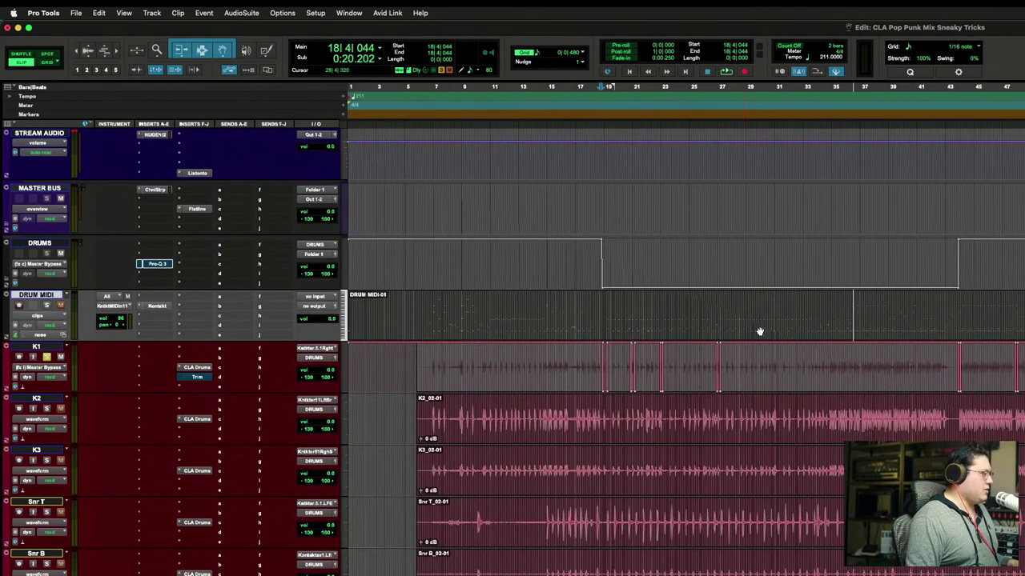
key("r")
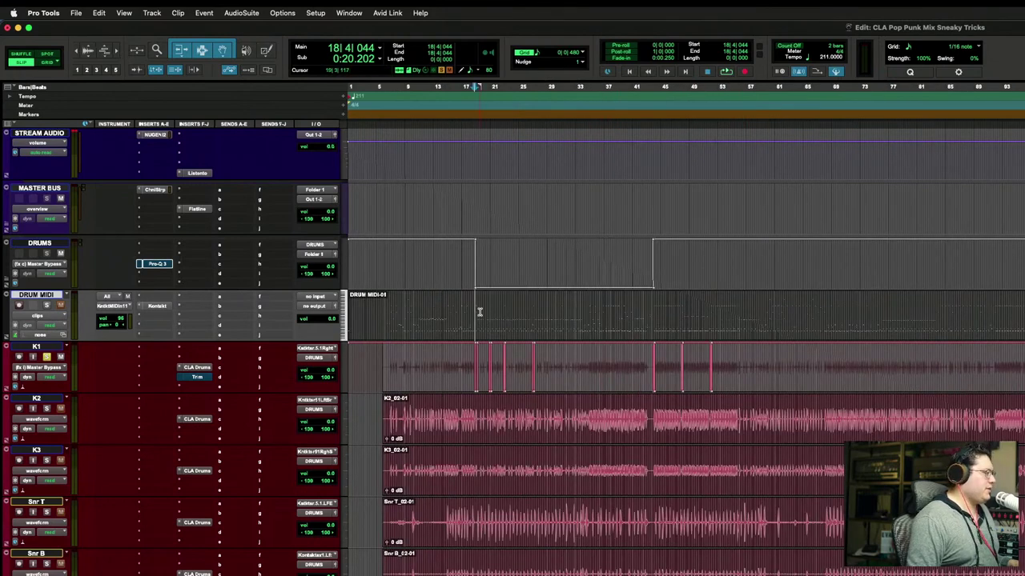
Step: Reopen Pro-Q 3 on the DRUMS folder, inspect its High Cut band's settings, and reposition the window lower
left_click(156, 264)
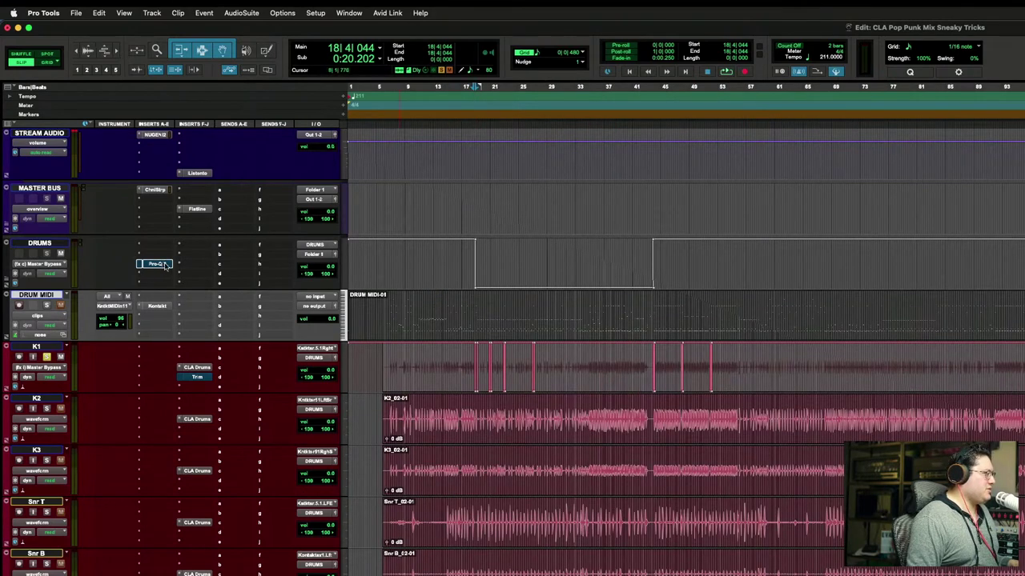
mouse_move(820, 103)
left_mouse_down()
mouse_move(838, 264)
mouse_move(868, 320)
mouse_move(759, 113)
mouse_move(749, 134)
mouse_move(745, 98)
left_mouse_up()
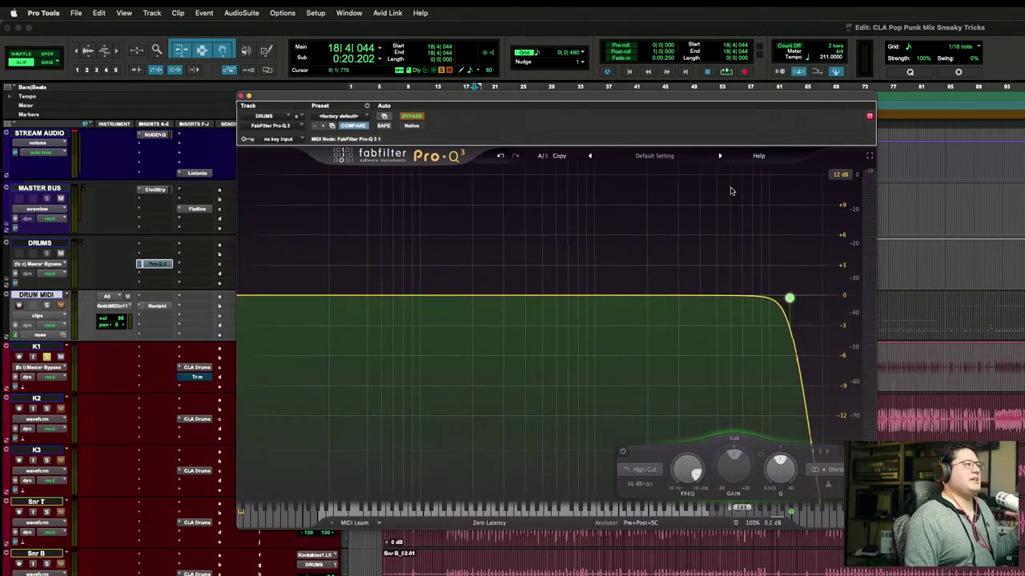
mouse_move(766, 299)
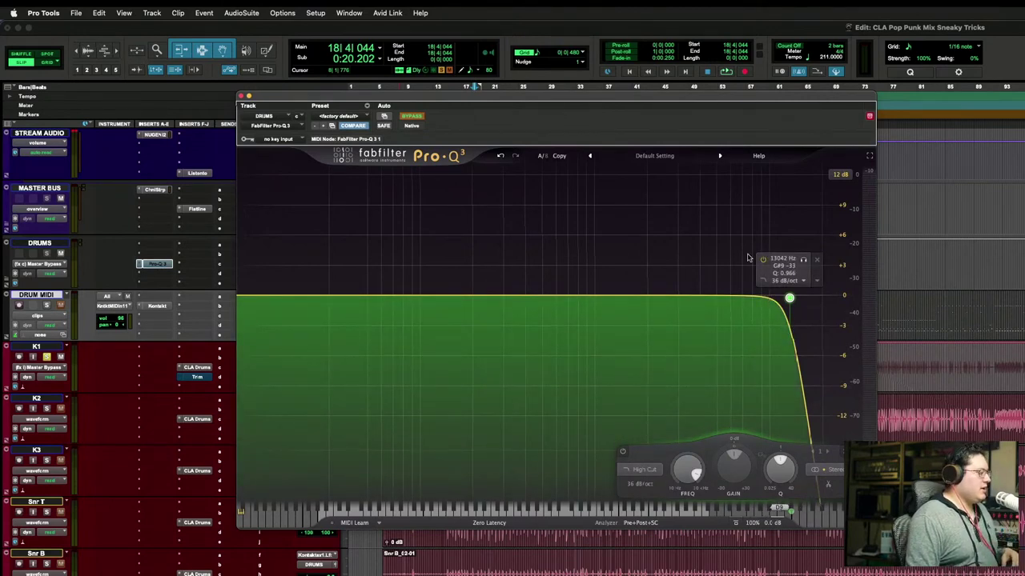
left_click_drag(745, 107, 746, 141)
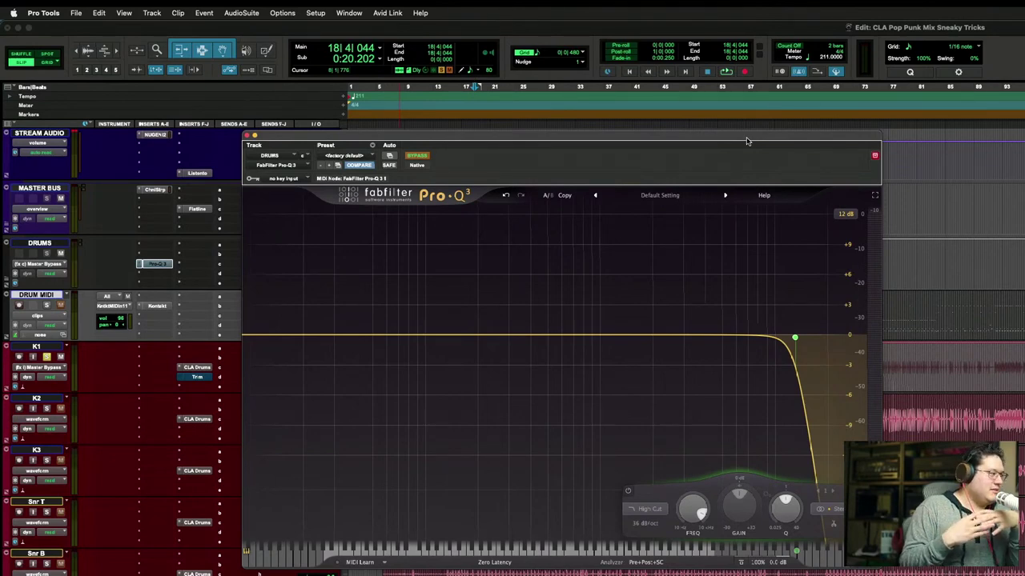
Step: Move the Pro-Q 3 window on DRUMS higher to review its High Cut, release its target setting, and close it
left_click_drag(746, 140, 727, 16)
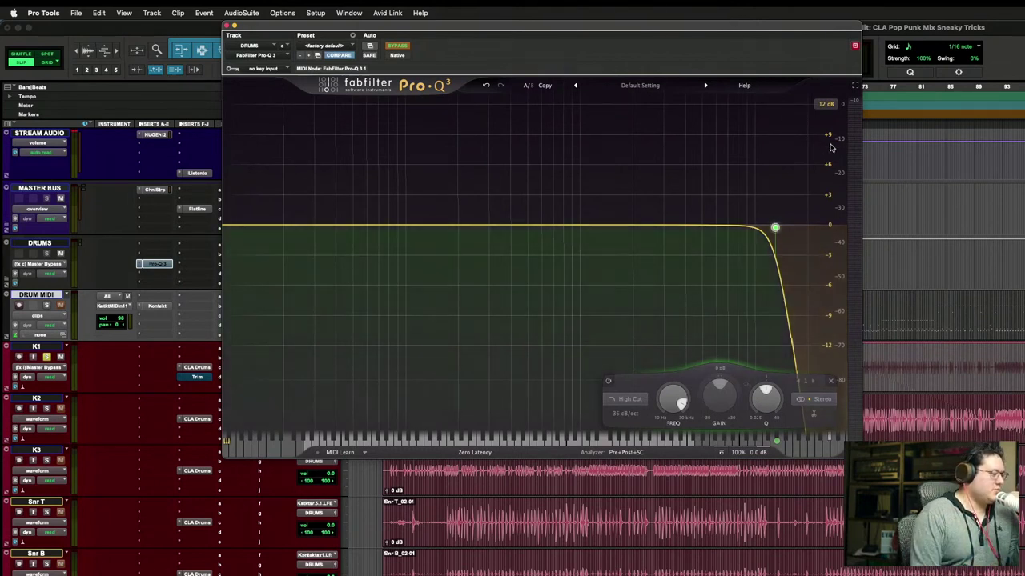
mouse_move(768, 160)
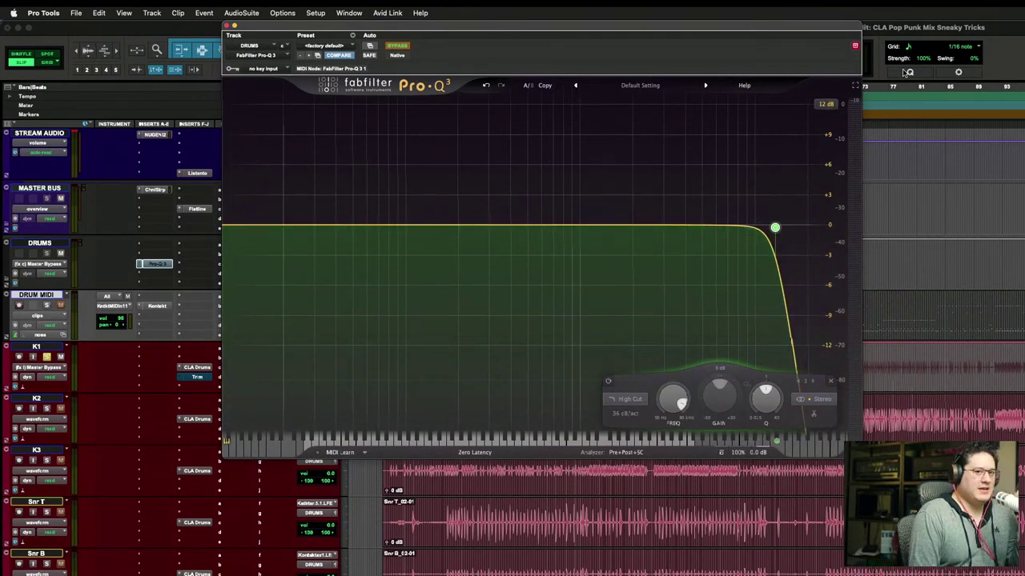
left_click(855, 46)
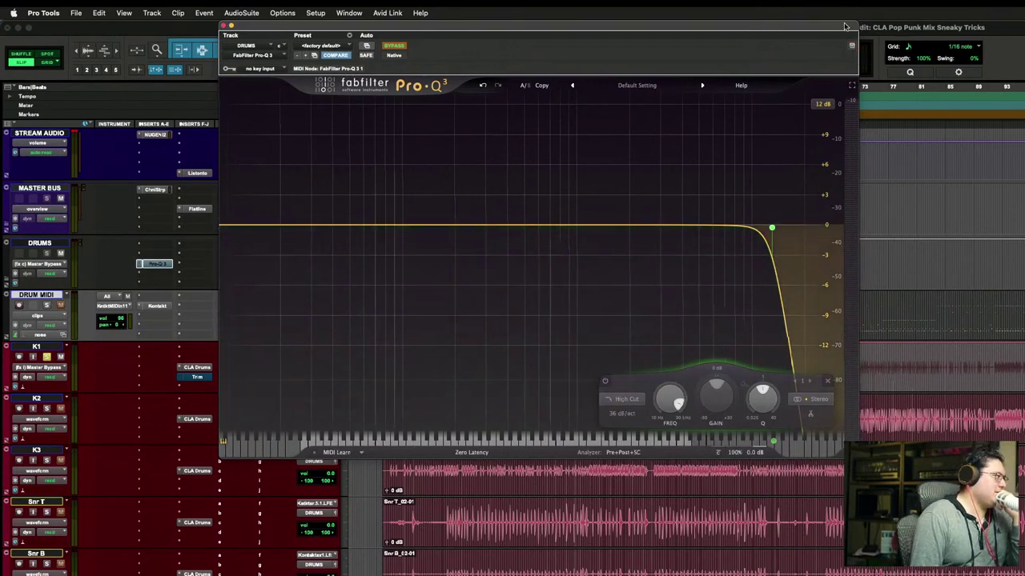
left_click_drag(849, 36, 846, 21)
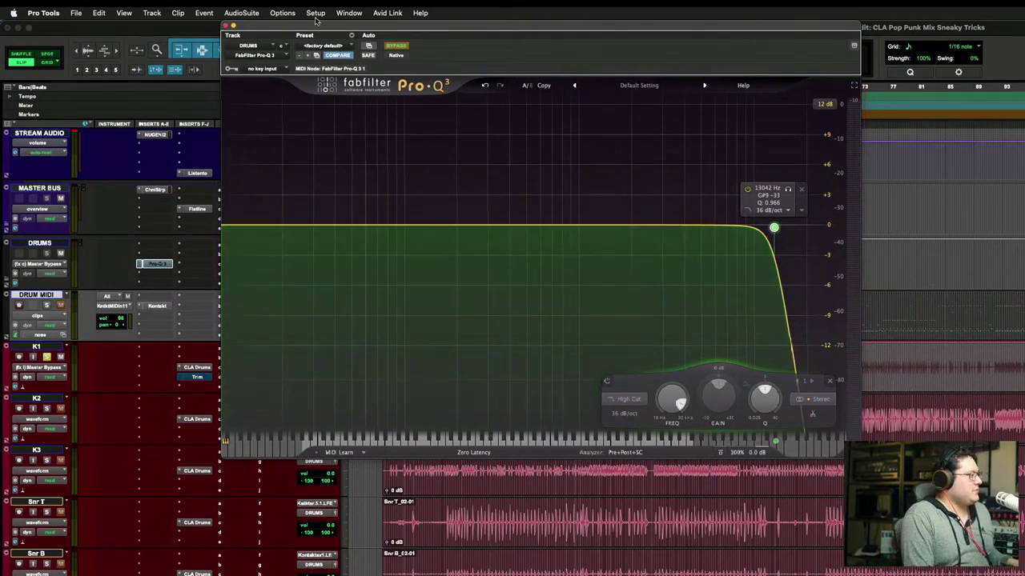
left_click(224, 27)
Step: View the High Cut settings of Pro-Q 3 on the GTRS folder and close its window
scroll(256, 355, "down", 15)
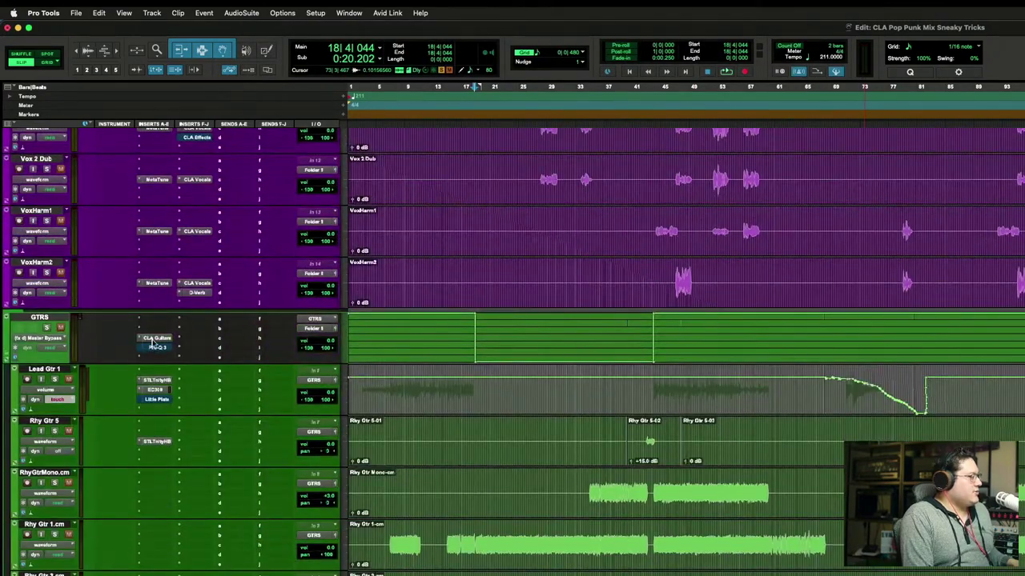
left_click(157, 348)
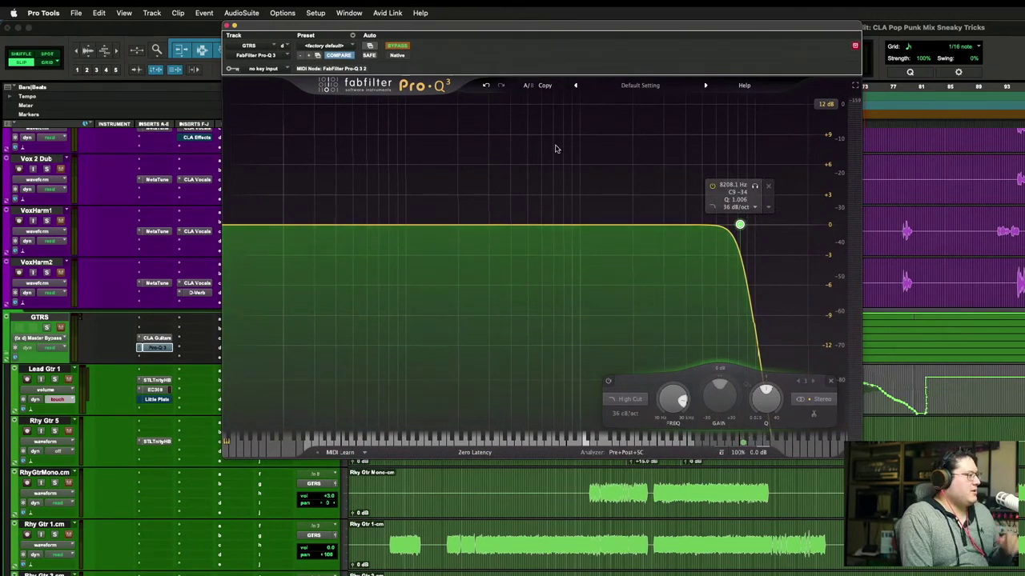
left_click(233, 26)
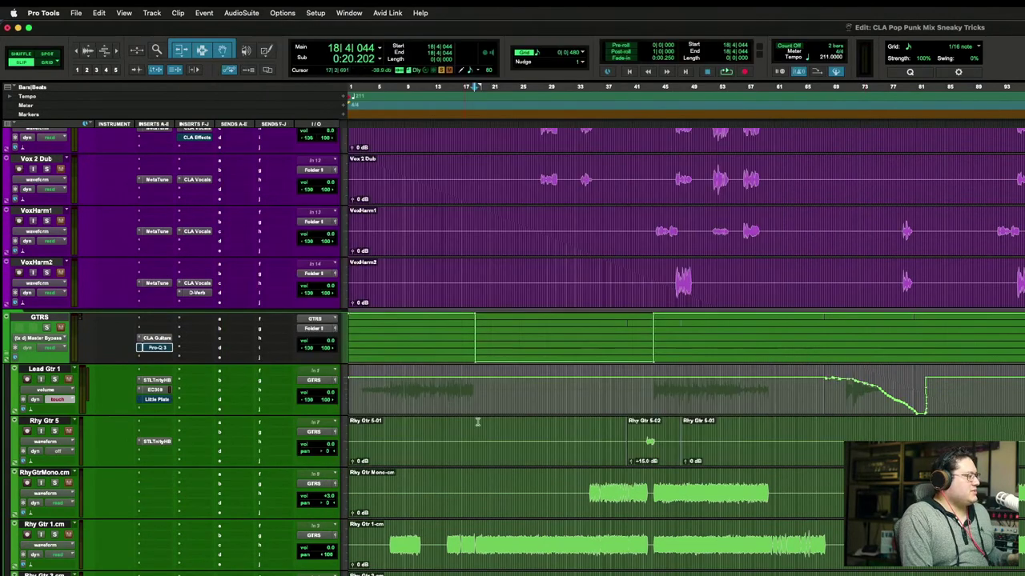
Step: Play the session from bar 16 while watching Pro-Q 3's analyzer on the GTRS folder, and close the window
left_click(468, 340)
left_click(459, 340)
key("space")
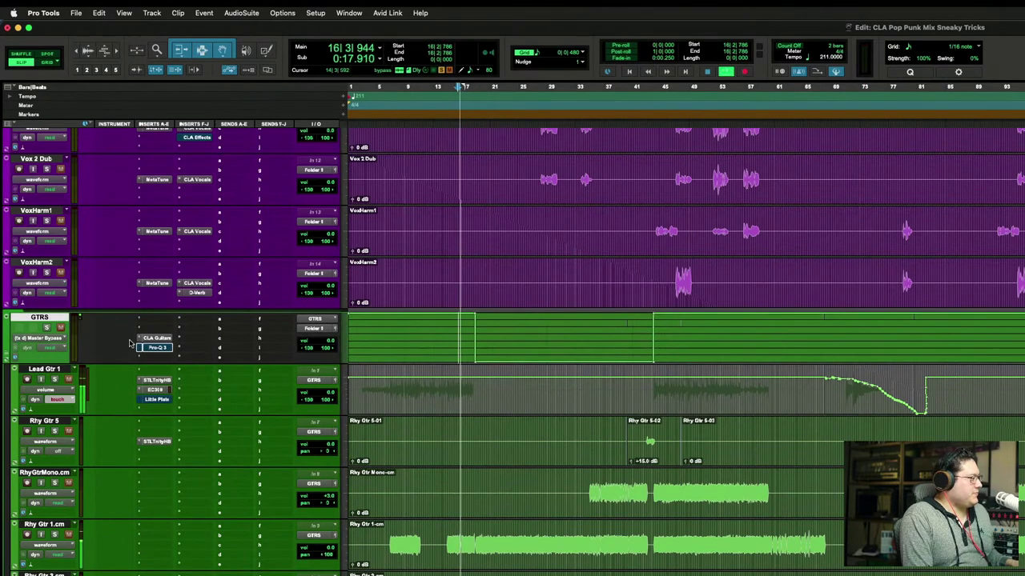
key("space")
key("space")
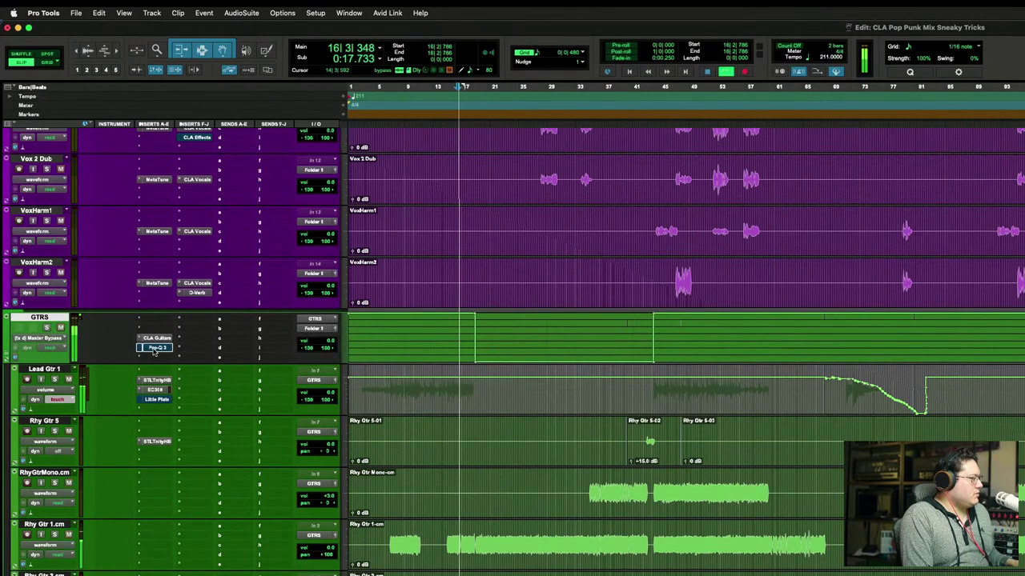
left_click(155, 348)
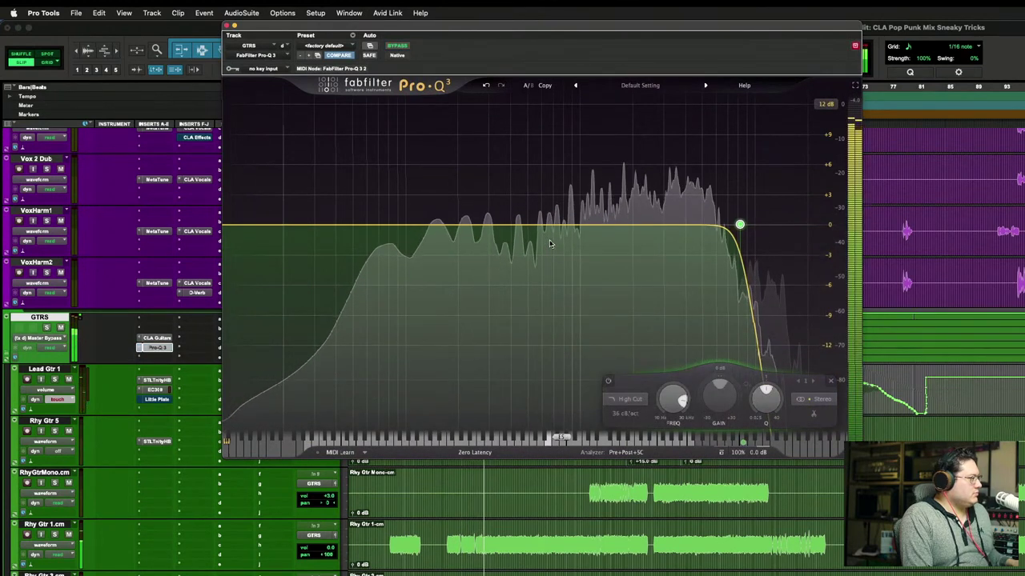
key("space")
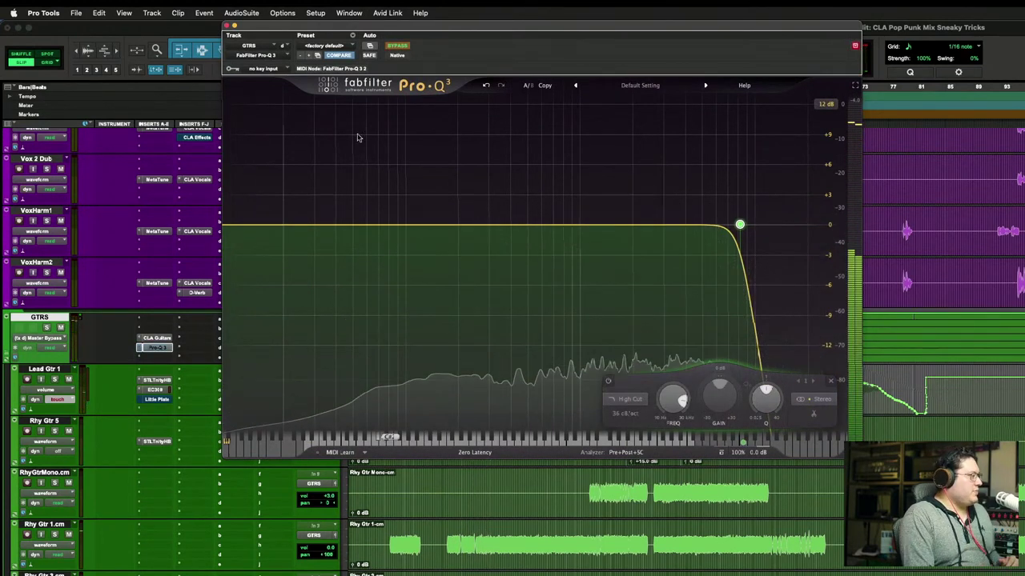
key("super+w")
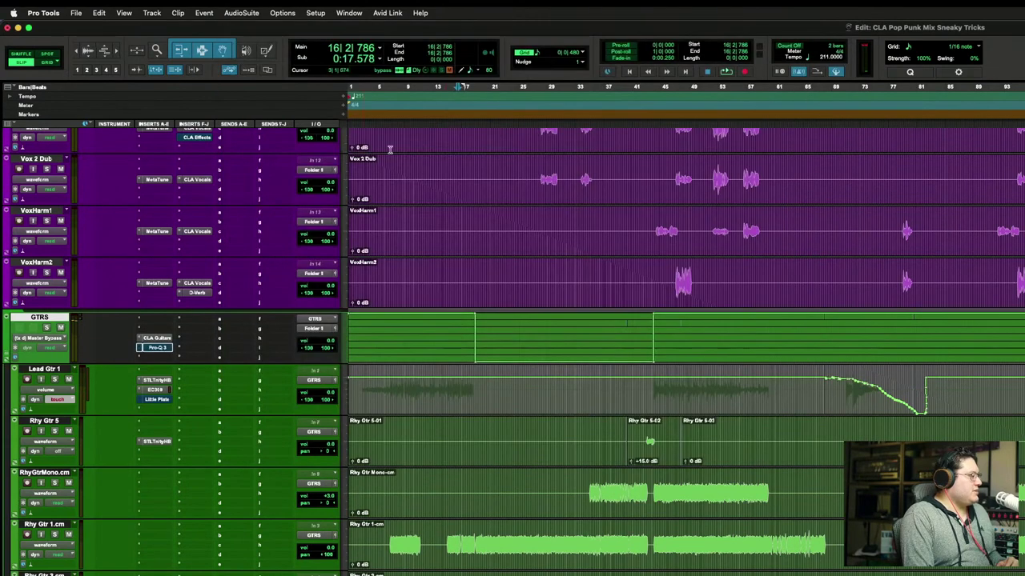
Step: Play across both Master Bypass changes on the GTRS folder, starting from bar 15 and again from bar 40
left_click(449, 337)
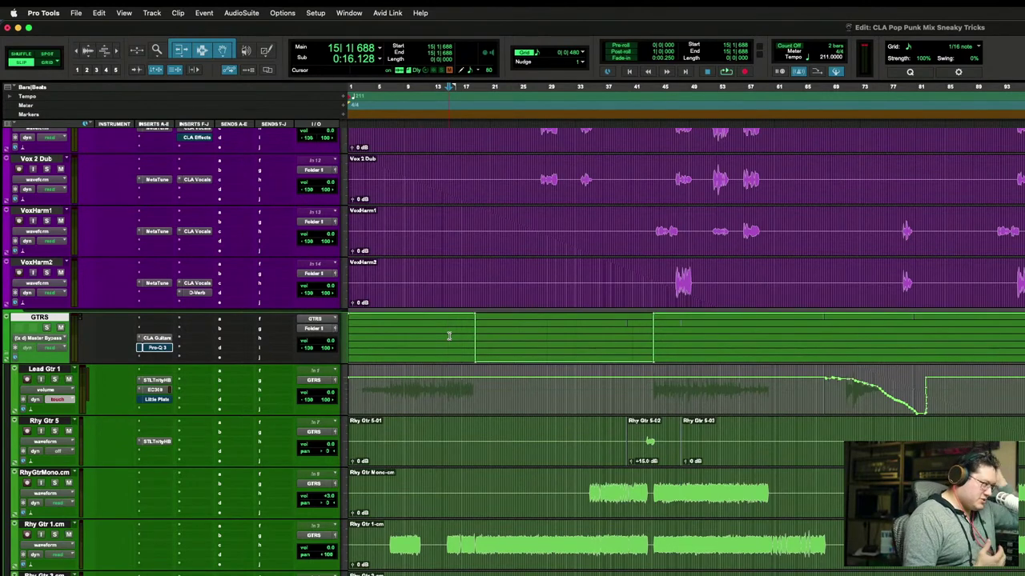
key("space")
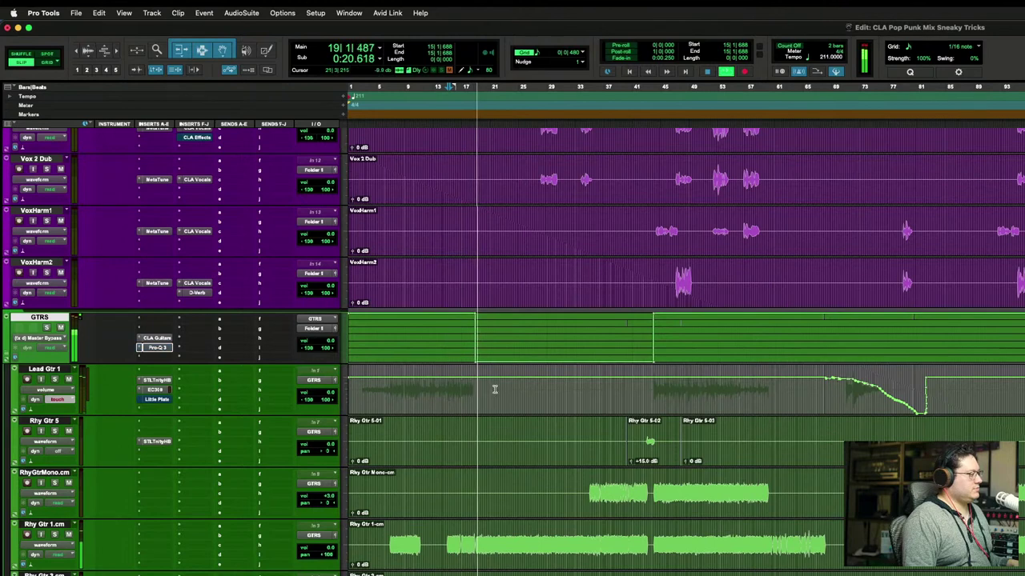
left_click(630, 339)
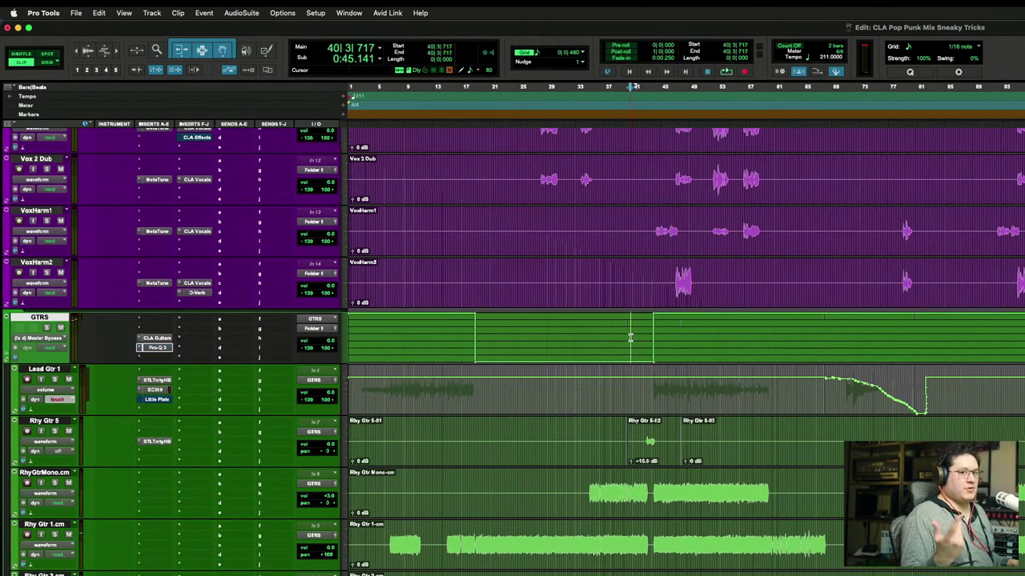
key("space")
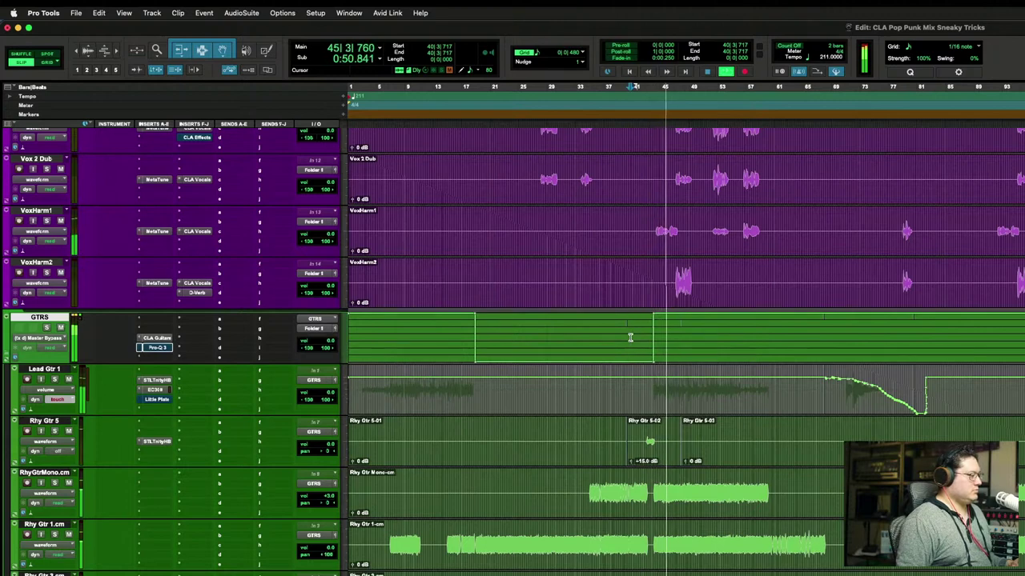
key("space")
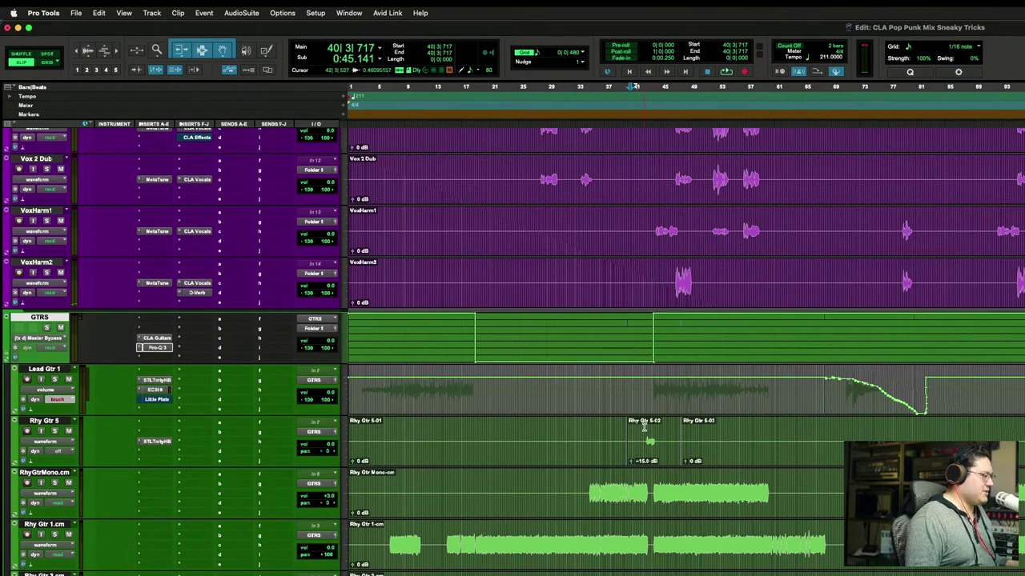
Step: View D-Verb on the VoxHarm2 track and reposition its window over the drum room and bass tracks
scroll(644, 427, "up", 10)
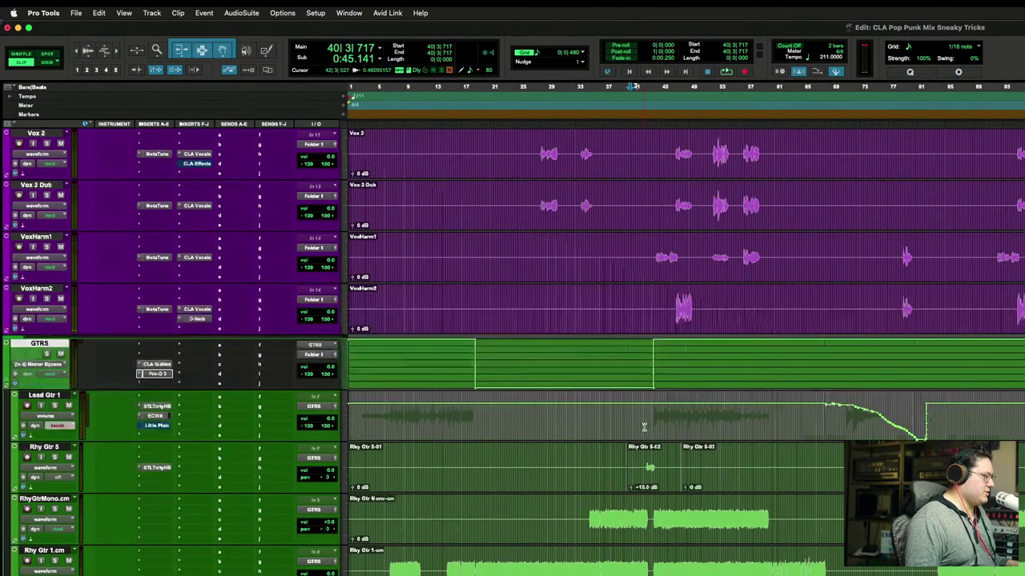
scroll(643, 426, "up", 3)
scroll(643, 427, "down", 2)
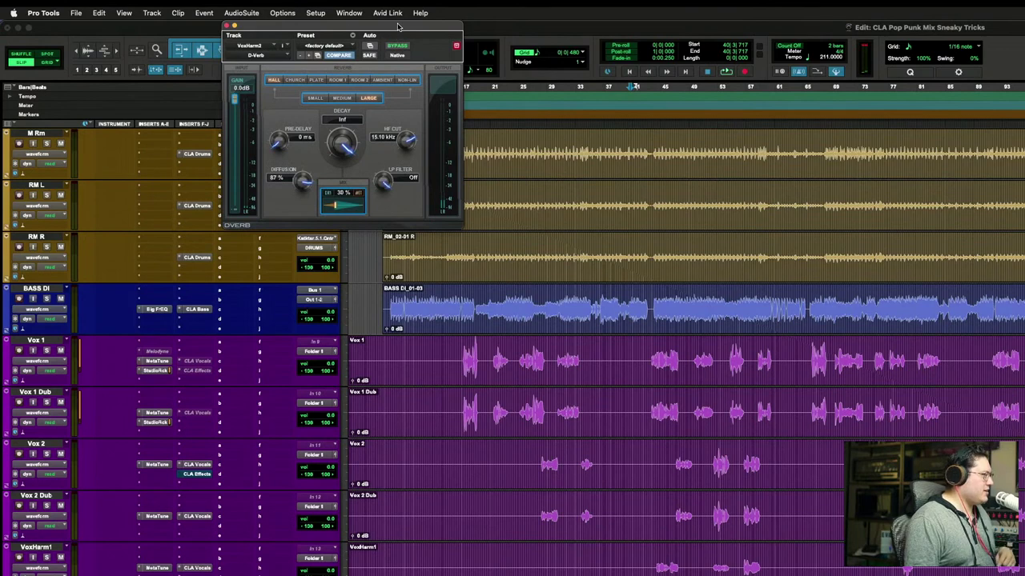
left_click_drag(398, 27, 473, 235)
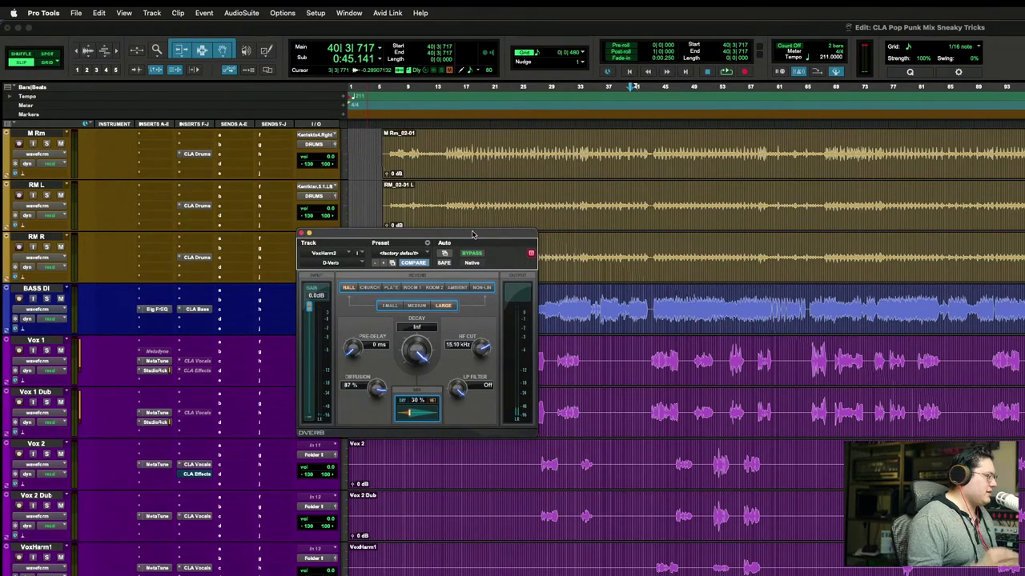
left_click_drag(482, 236, 483, 187)
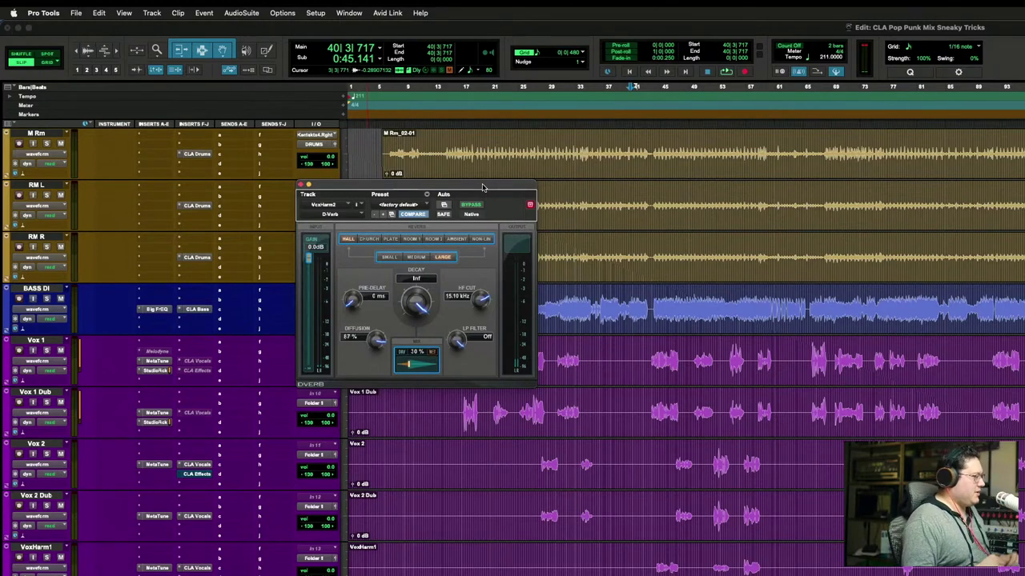
left_click_drag(469, 187, 476, 139)
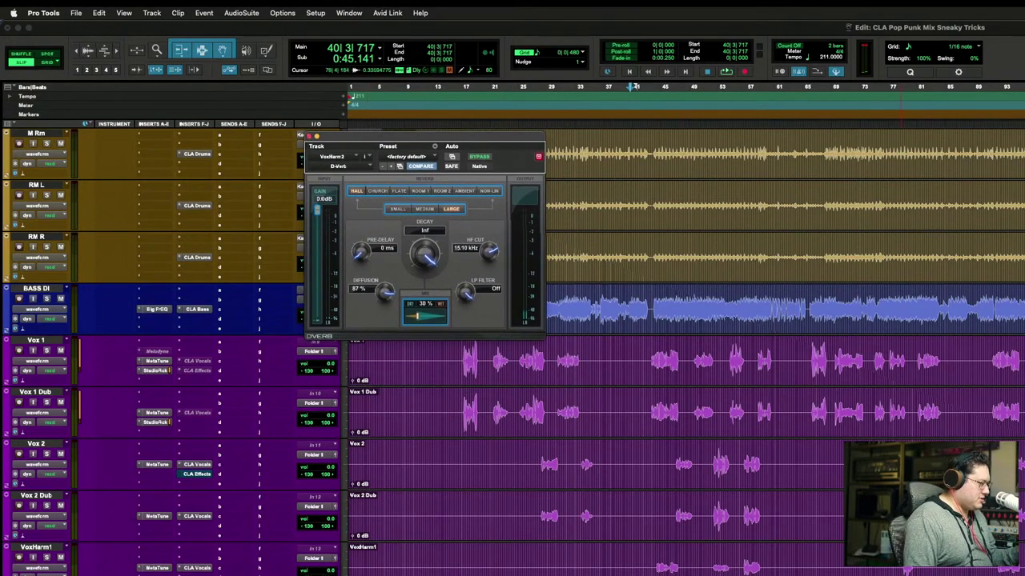
Step: Play the mix from bar 46 with the VoxHarm2 D-Verb window open
left_click(903, 87)
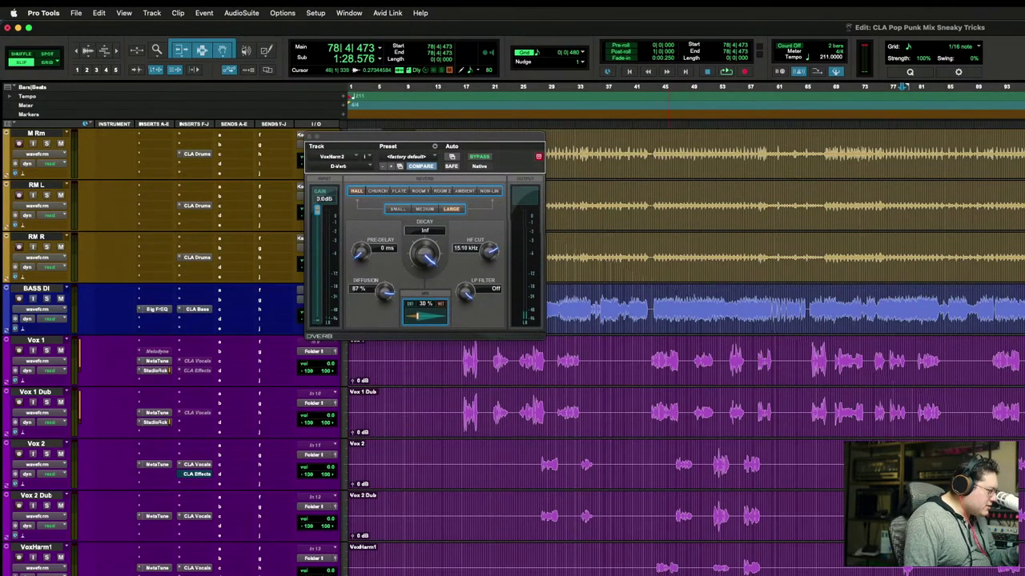
left_click(675, 86)
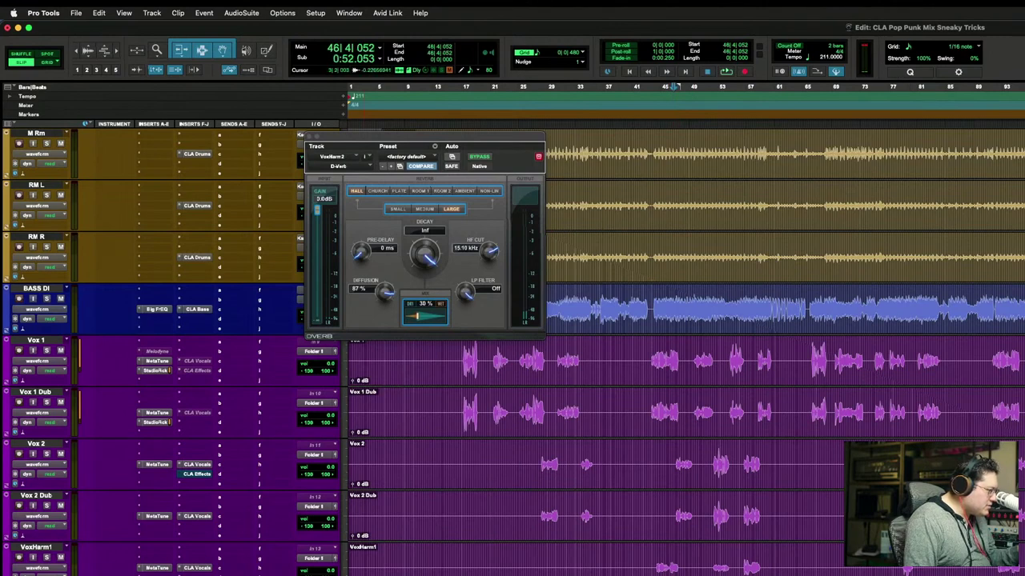
key("space")
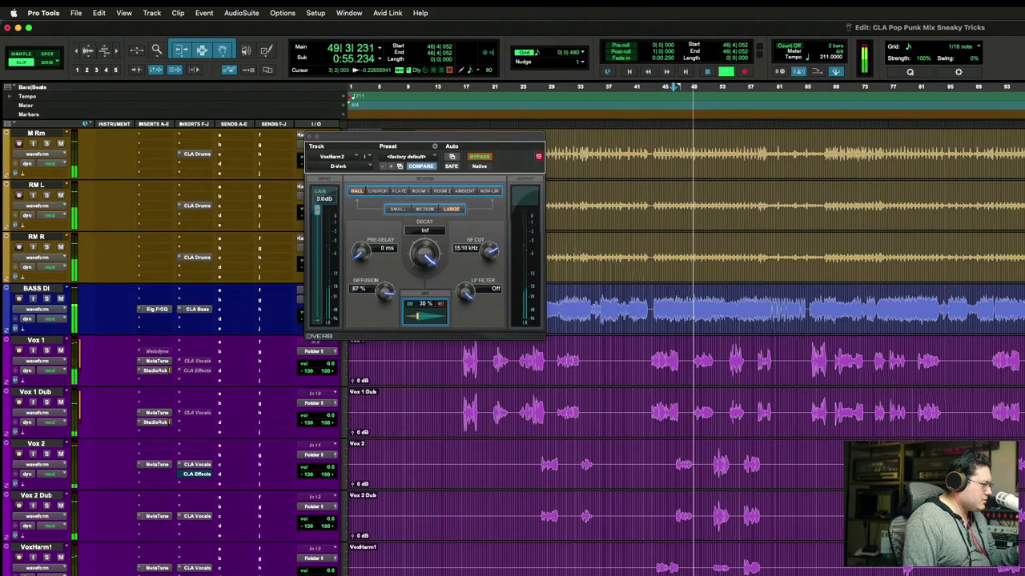
key("space")
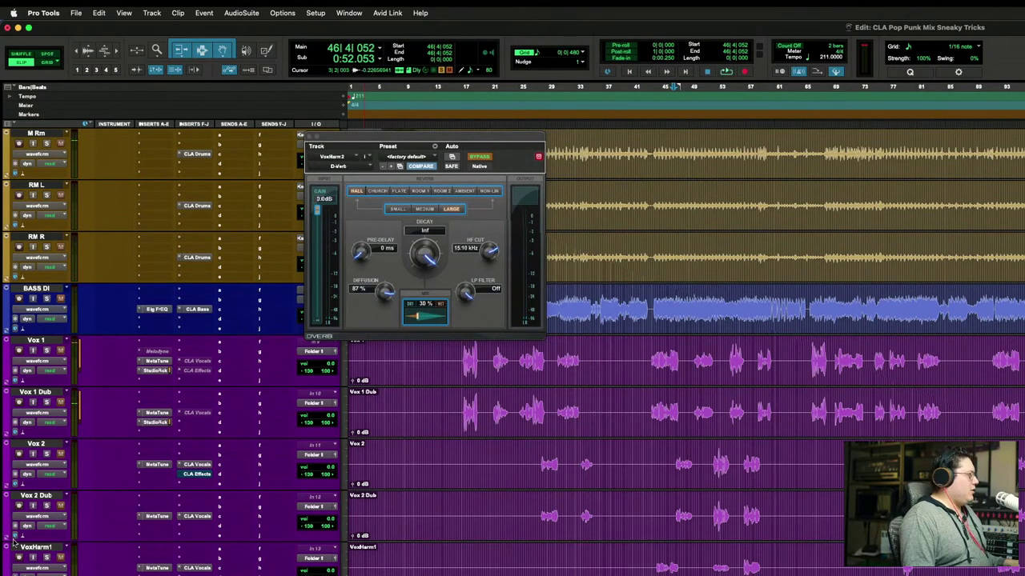
Step: Solo the vocal tracks from Vox 1 down through the harmonies, and briefly play them from bar 46
left_click(36, 341)
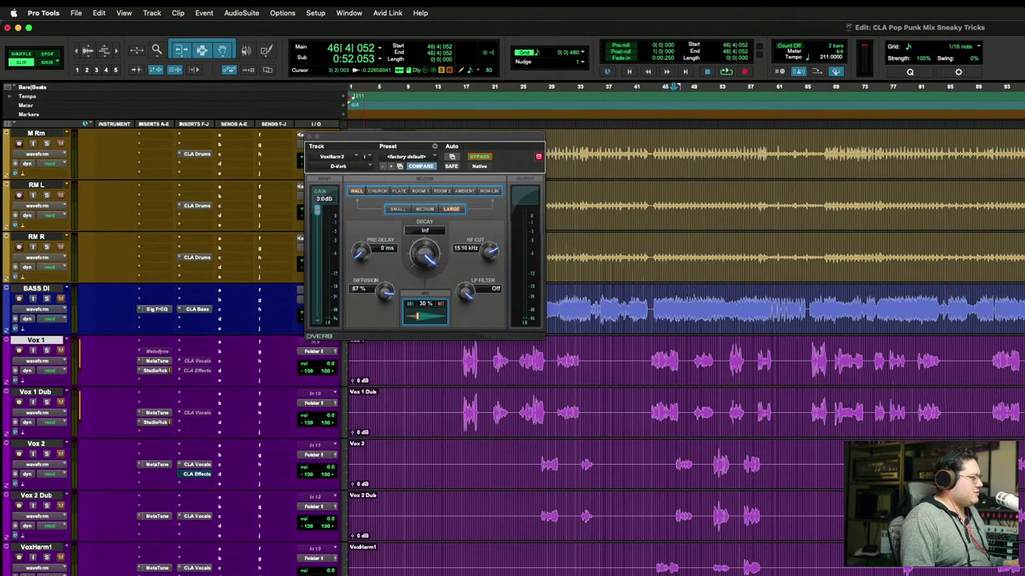
left_click(36, 547, "shift")
key("shift+s")
key("space")
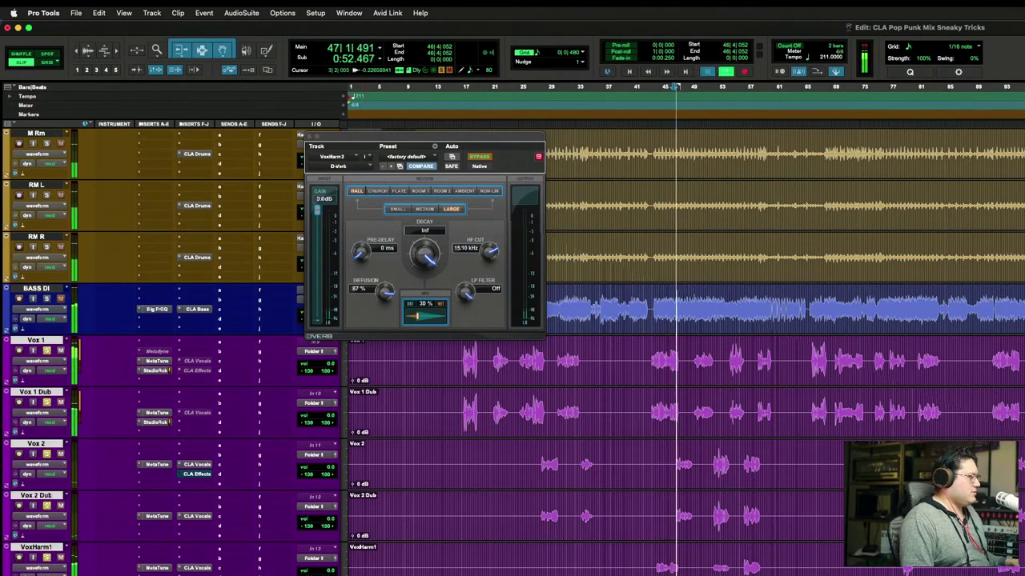
key("space")
Step: Select the VoxHarm2 phrase starting at 46|4|628 and bring its track into view
left_click(655, 565)
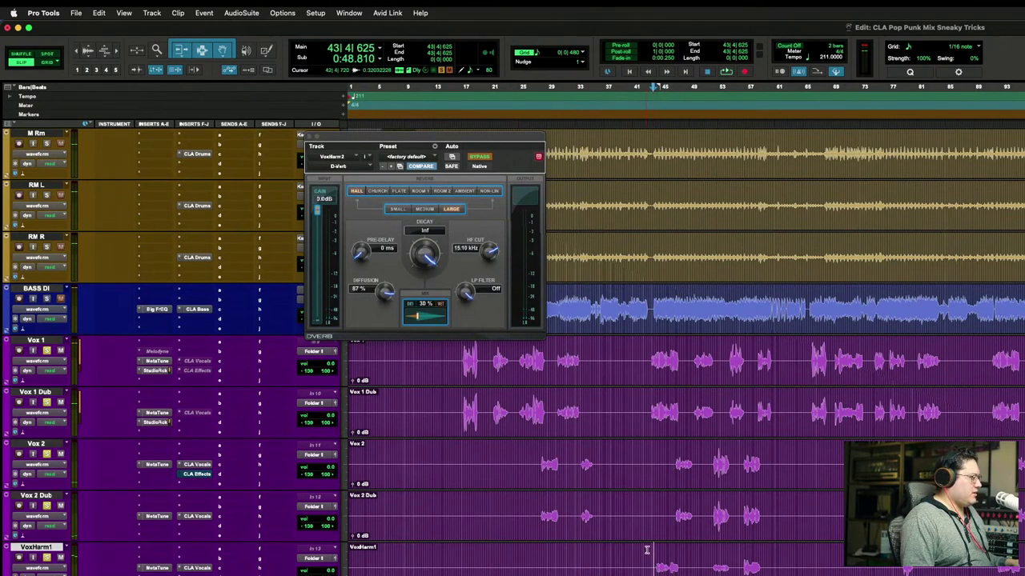
left_click(684, 87)
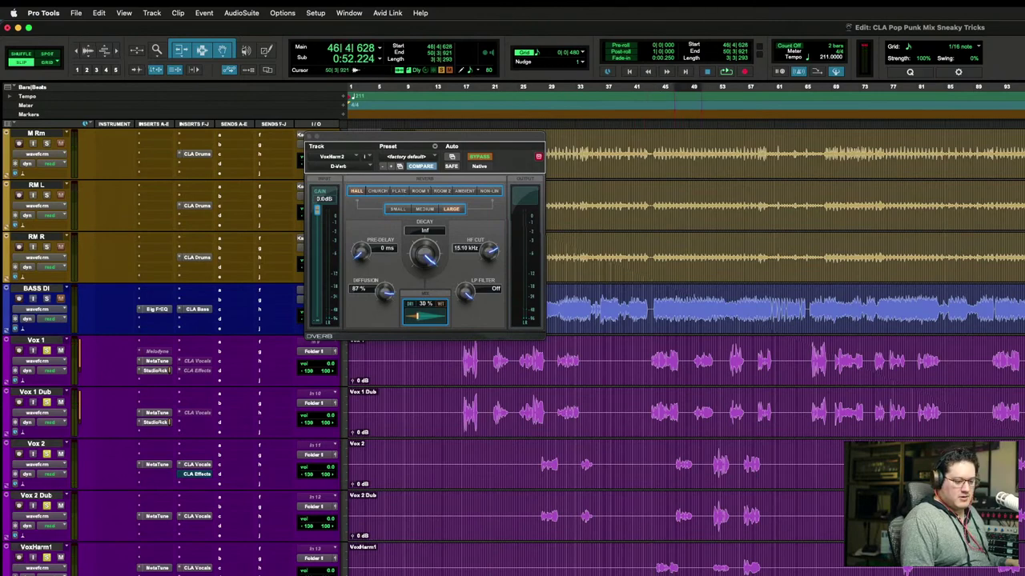
scroll(178, 368, "down", 2)
scroll(177, 368, "down", 2)
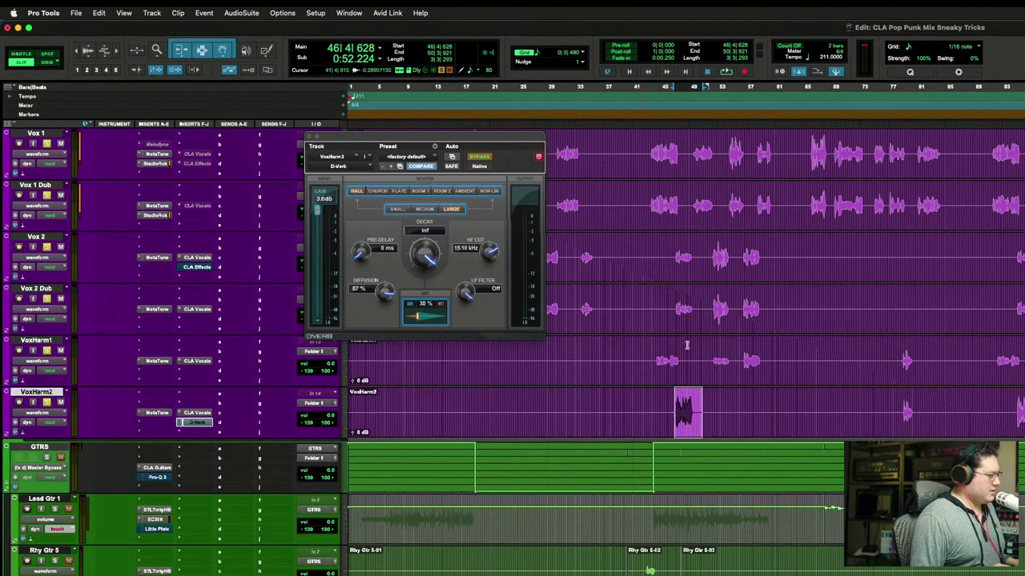
Step: Play the soloed vocals from bar 43, and set the playback start to the VoxHarm2 phrase at 46|4|628
left_click(650, 405)
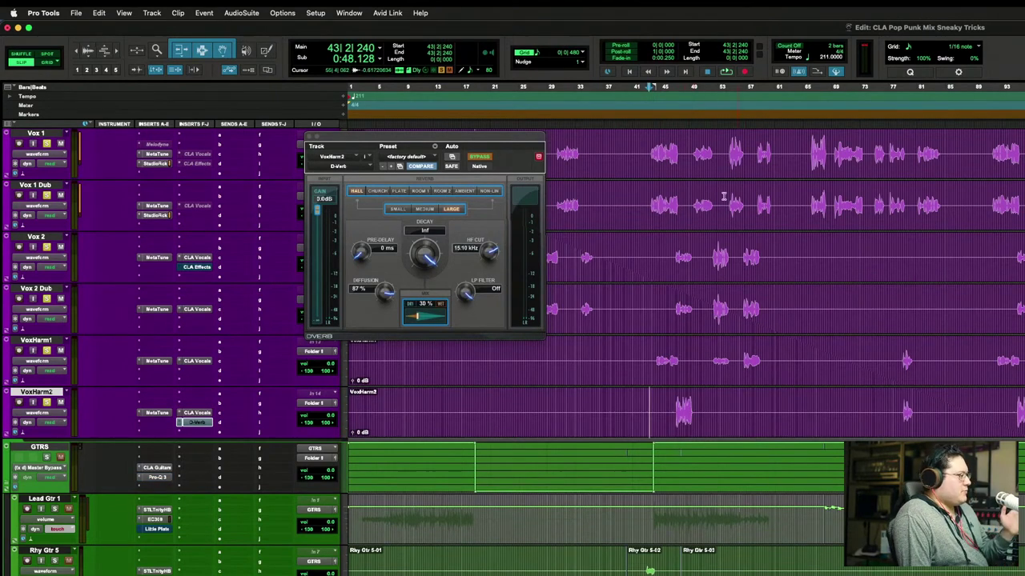
key("space")
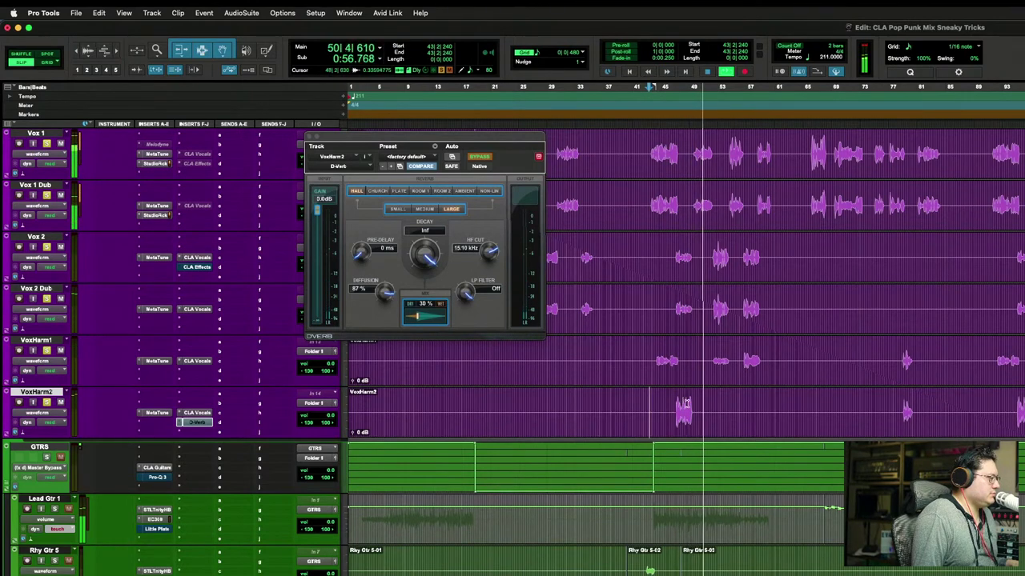
key("space")
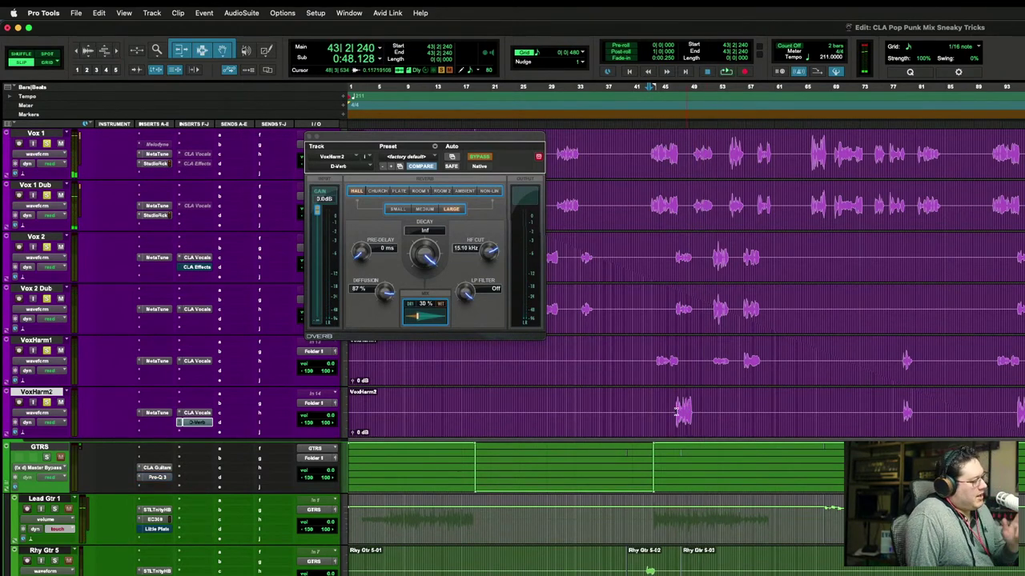
left_click(673, 407)
left_click(675, 406)
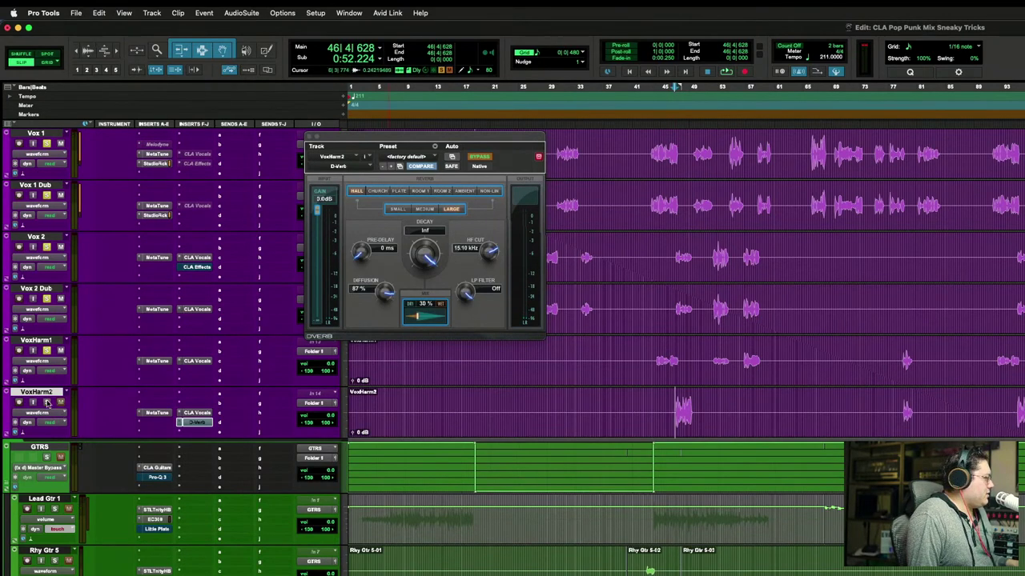
Step: Play the soloed VoxHarm2 phrase with its D-Verb from 46|4|628
key("space")
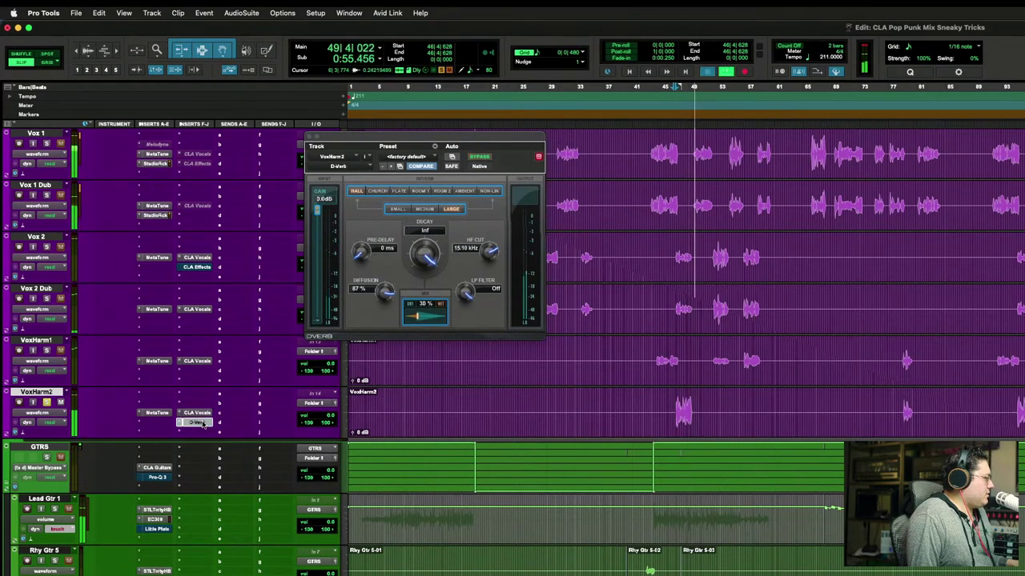
key("space")
left_click(577, 439)
key("super+bracketright")
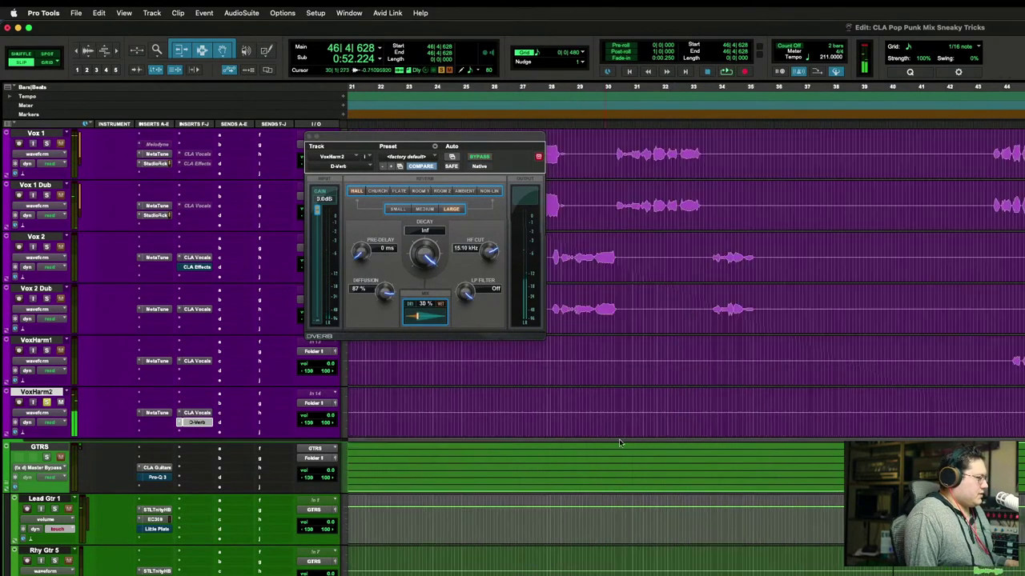
scroll(955, 398, "right", 5)
key("super+bracketright")
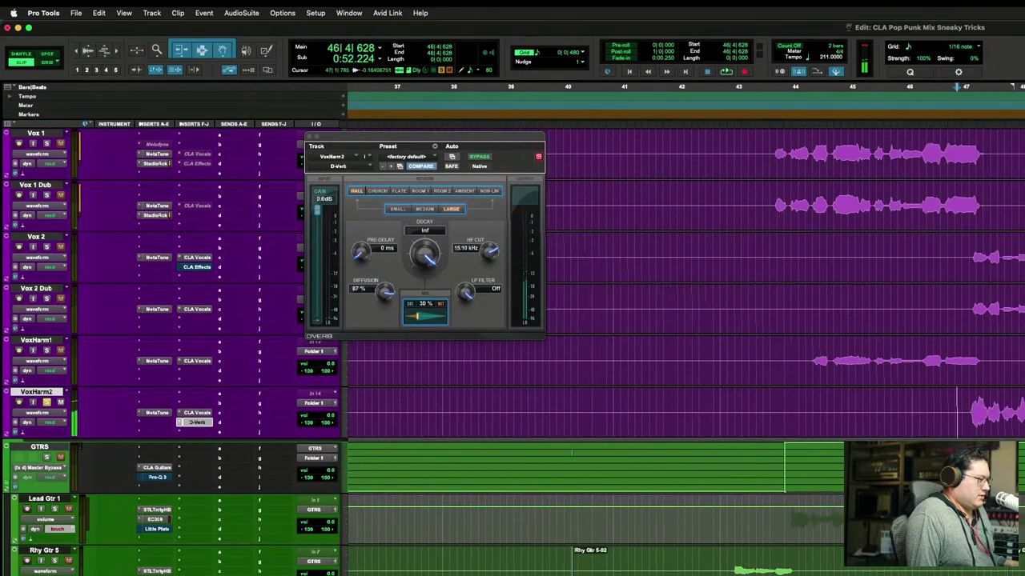
key("space")
Step: Play VoxHarm2 from 48|3|786, near the end of its phrase, and set its D-Verb decay to 400 ms
left_click(1002, 395)
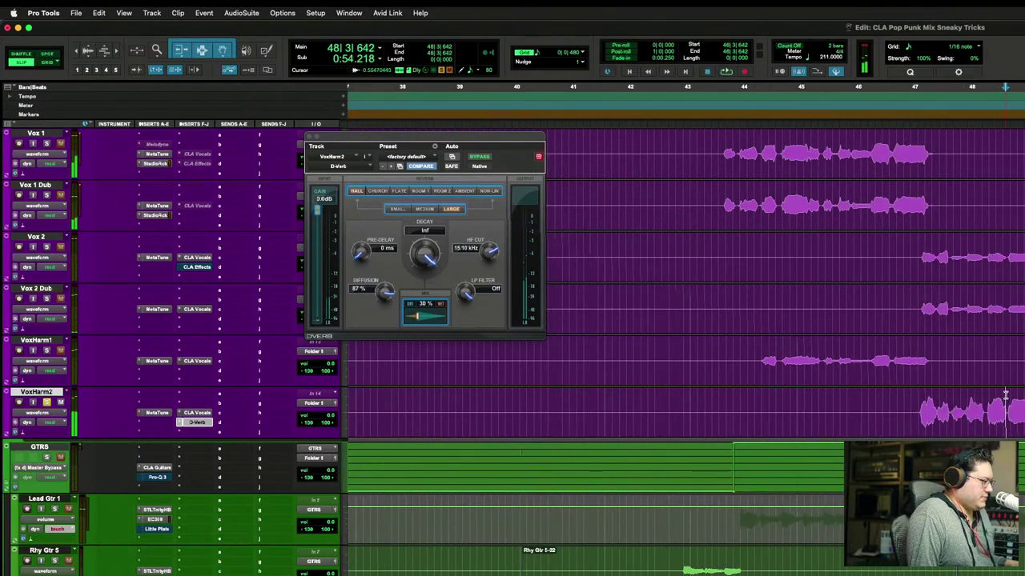
left_click(1007, 396)
key("space")
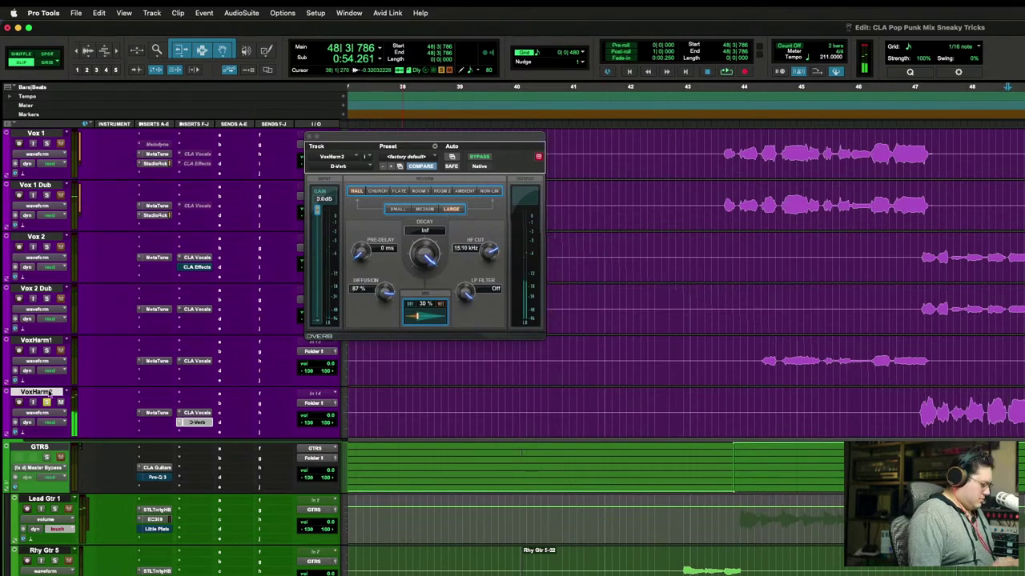
left_click(422, 260)
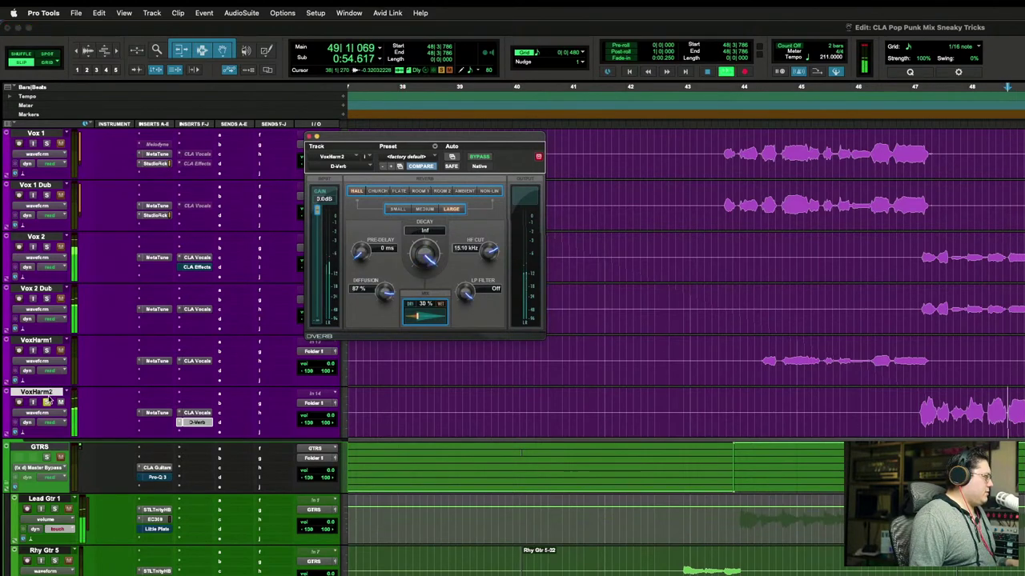
left_click_drag(424, 256, 428, 551)
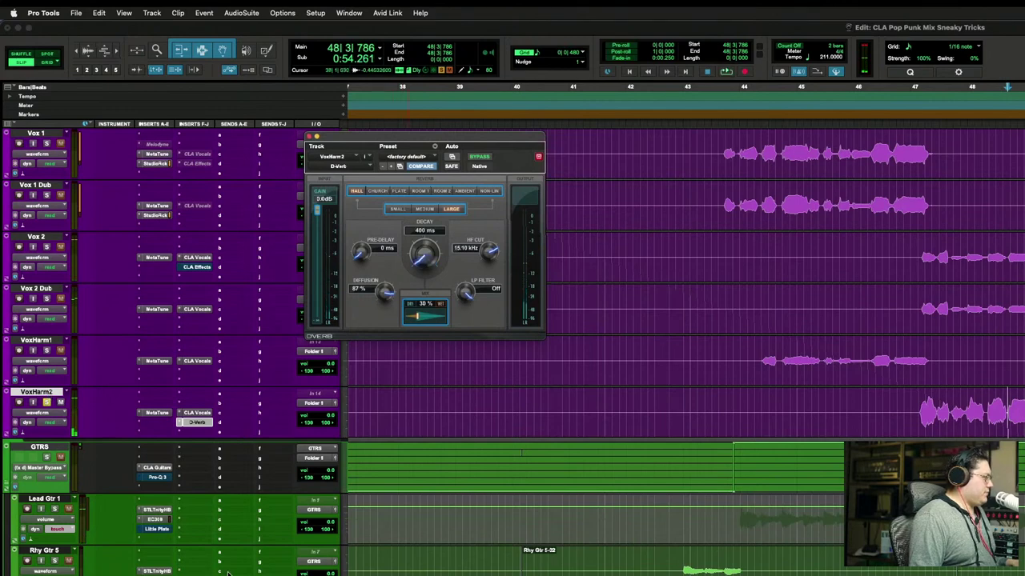
Step: Duplicate the VoxHarm2 track with its playlists, automation, inserts, sends and group assignments, inserting the copy after the last selected track
right_click(52, 393)
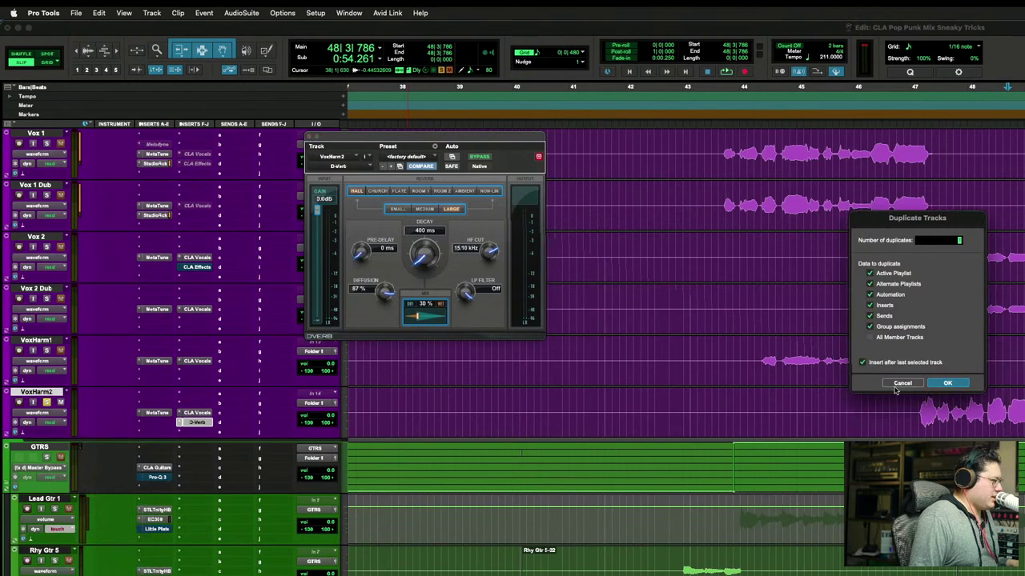
left_click(945, 385)
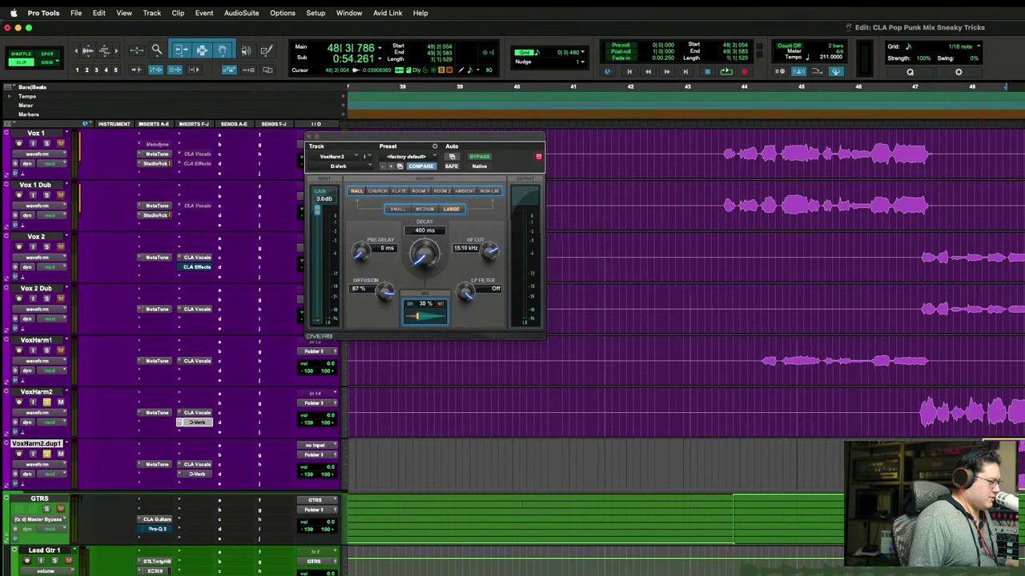
left_click(774, 460)
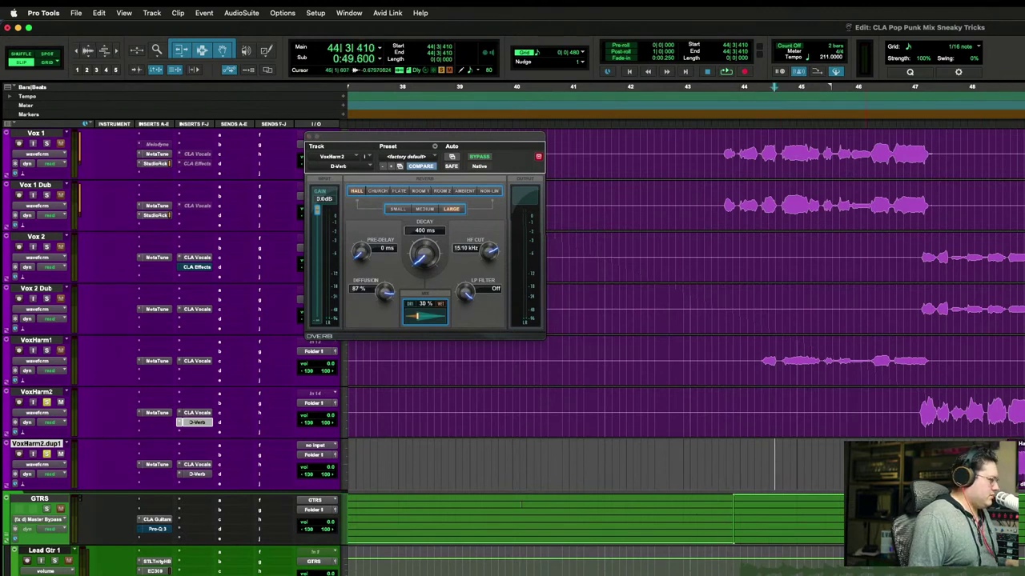
Step: Make D-Verb inactive on VoxHarm2, open the D-Verb on VoxHarm2.dup1, and play the duplicate from 48|3|246
left_click(194, 422, "ctrl+super")
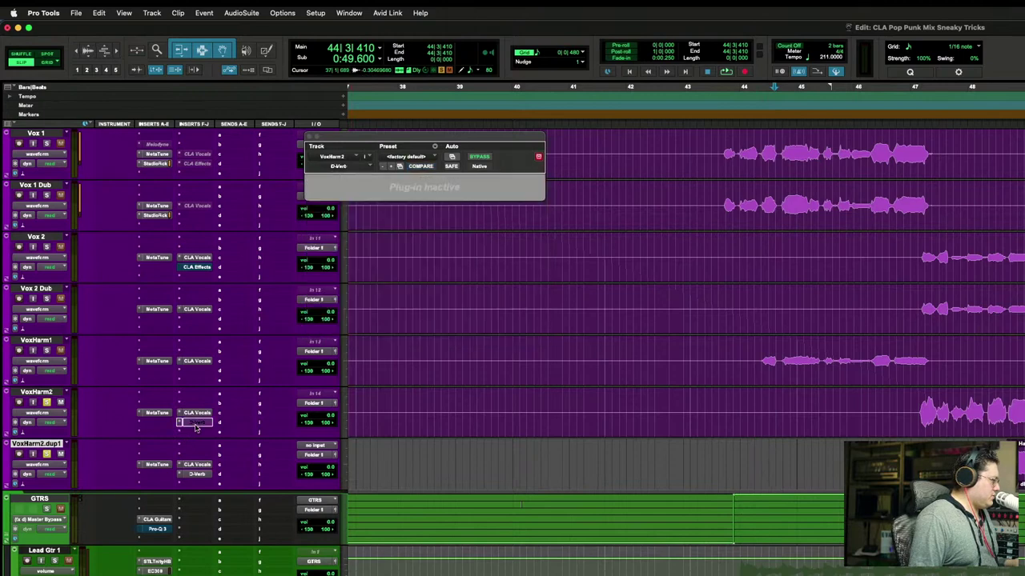
left_click(197, 475, "ctrl+super")
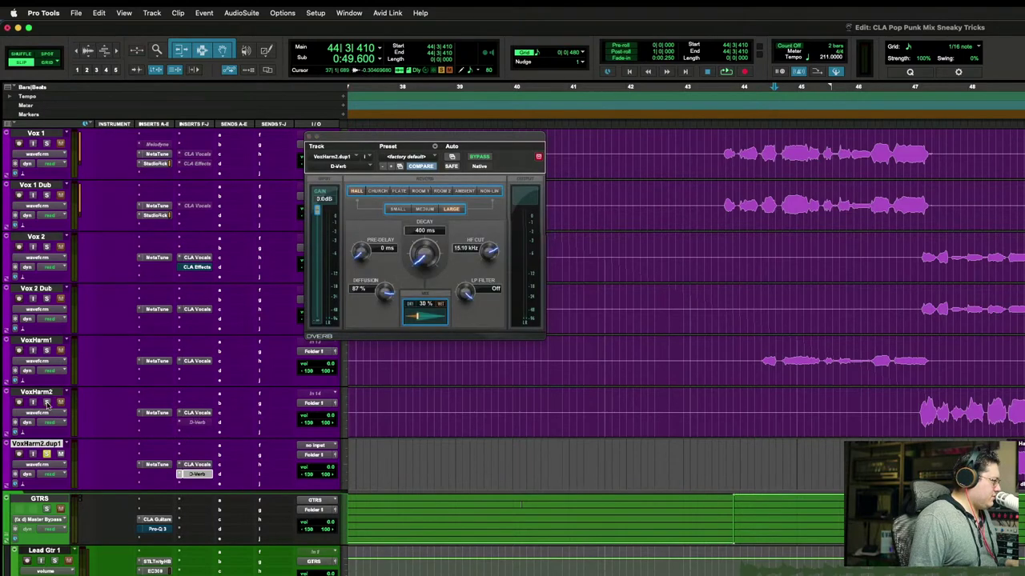
key("space")
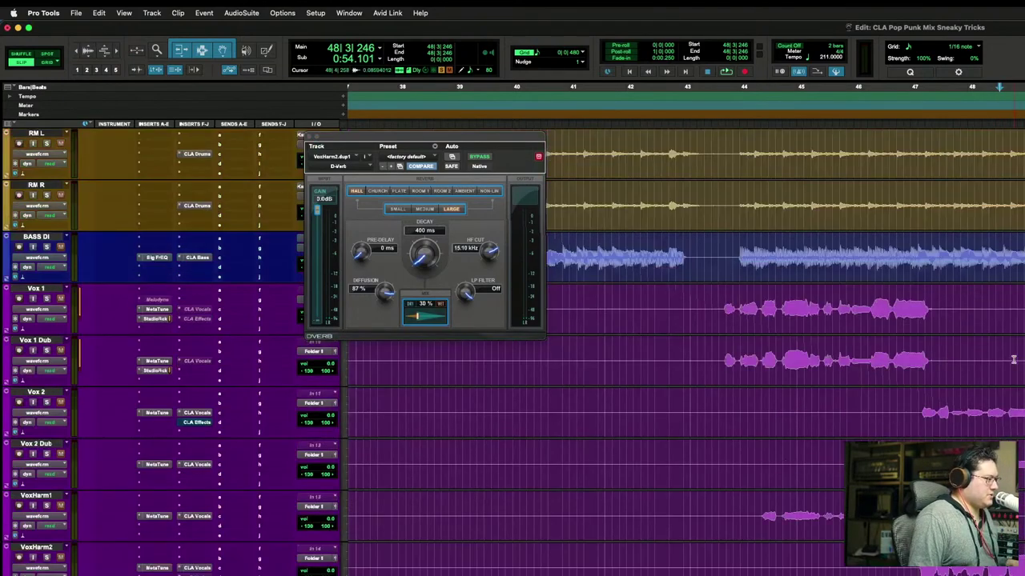
key("space")
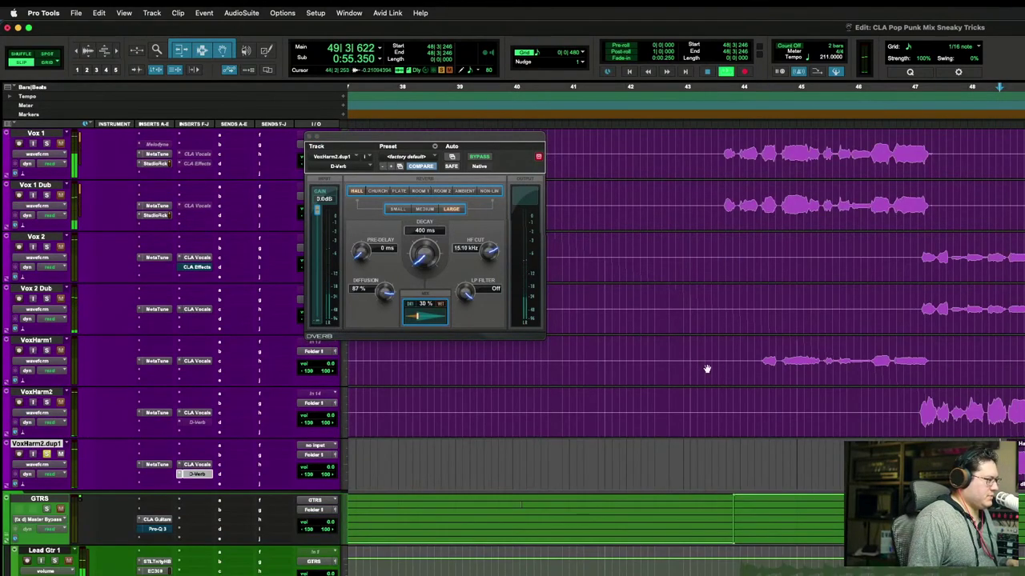
key("space")
Step: Set the decay of the D-Verb on VoxHarm2.dup1 to Inf and play the duplicate from 48|3|246
left_click_drag(427, 255, 428, 218)
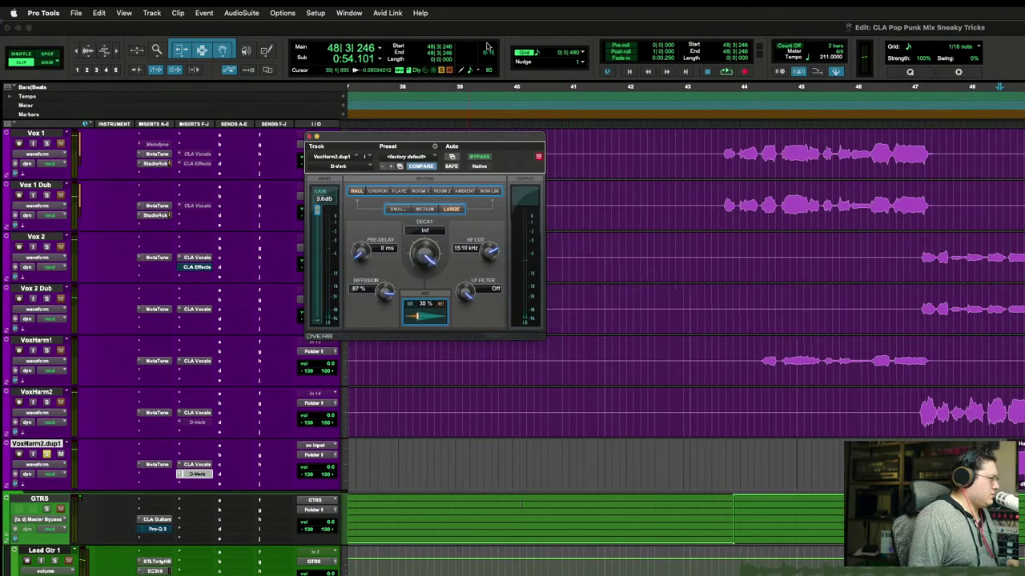
key("space")
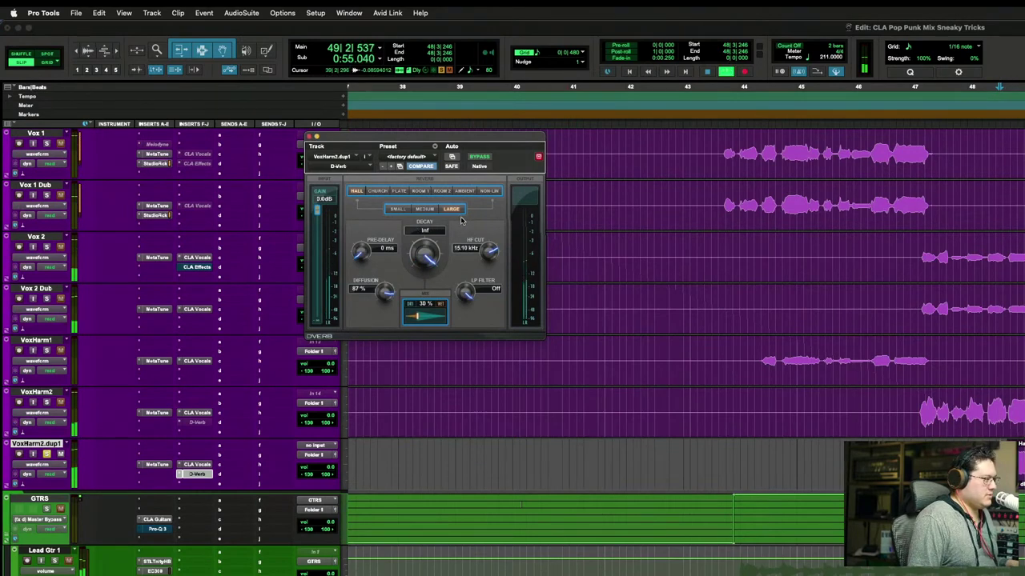
key("space")
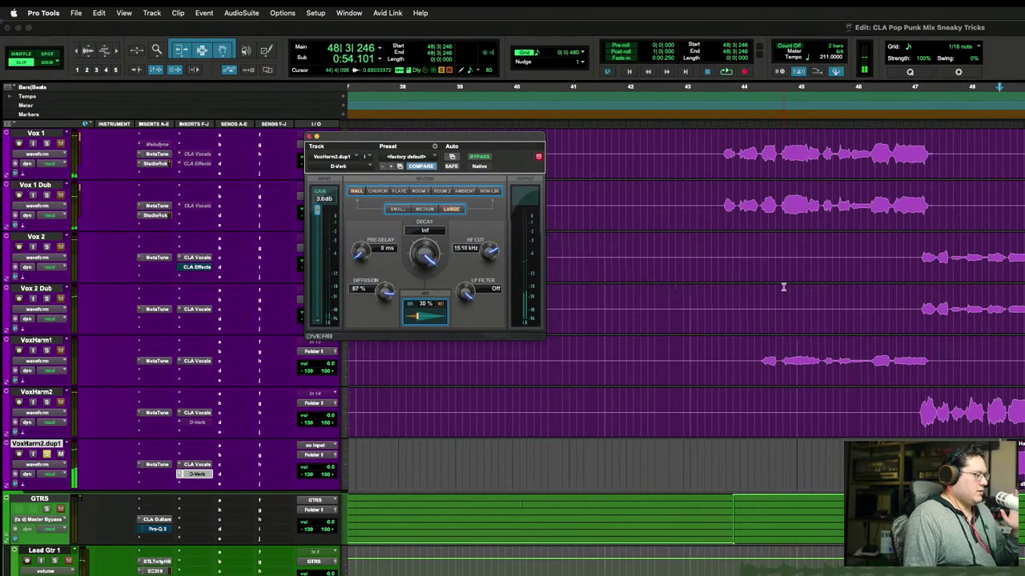
left_click(423, 257, "alt")
left_click_drag(424, 256, 446, 152)
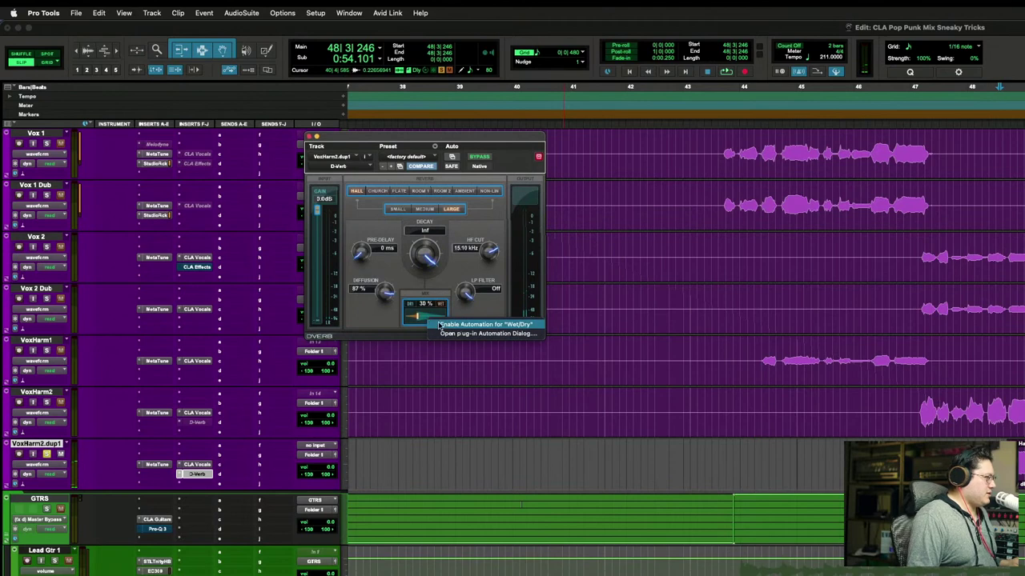
Step: Enable Decay and Wet/Dry automation for the duplicate's D-Verb, show its Wet/Dry automation on the track, and play from 48|3|246
left_click(429, 261, "ctrl+alt+super")
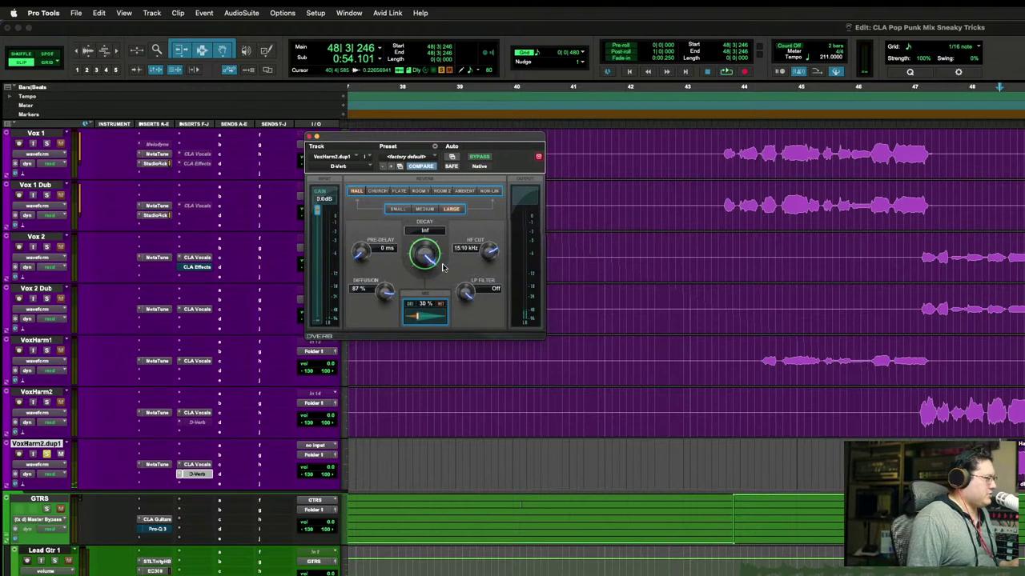
left_click(422, 317, "ctrl+super")
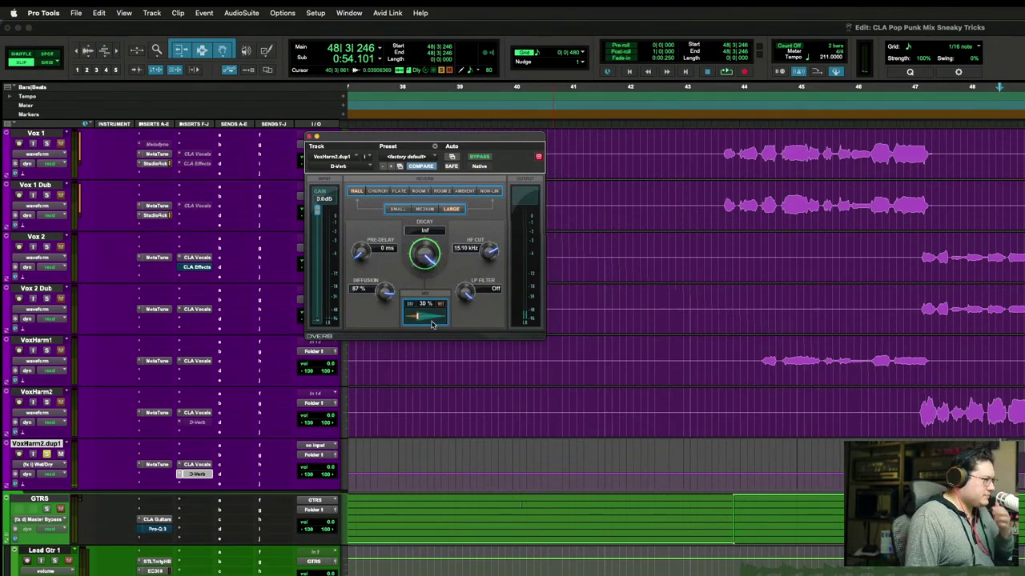
key("space")
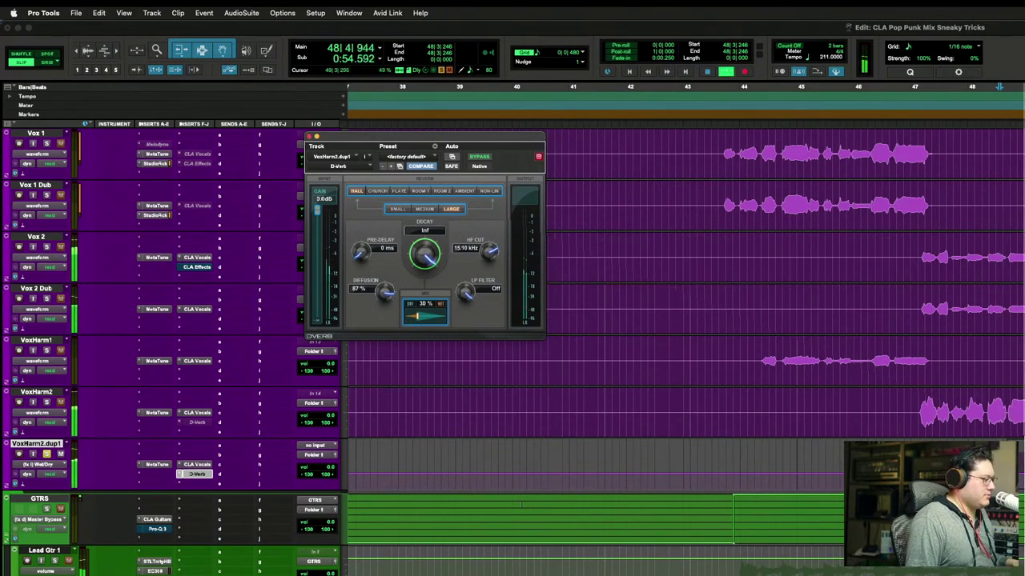
key("space")
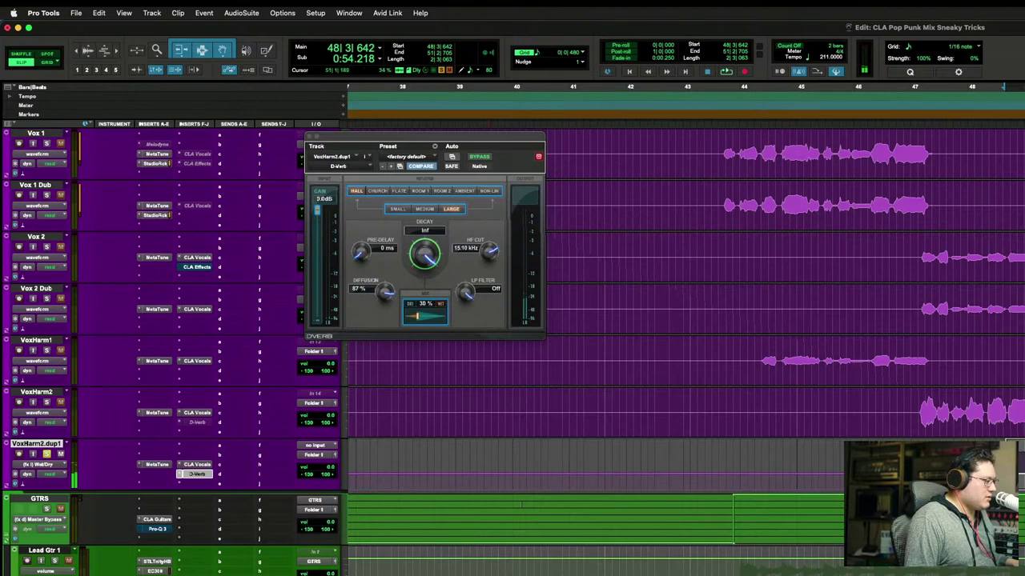
Step: Lower the D-Verb Wet/Dry automation on VoxHarm2.dup1 across the reverb tail, between about 48|3|642 and 51|2|705
left_click(1023, 464)
left_click(1023, 464)
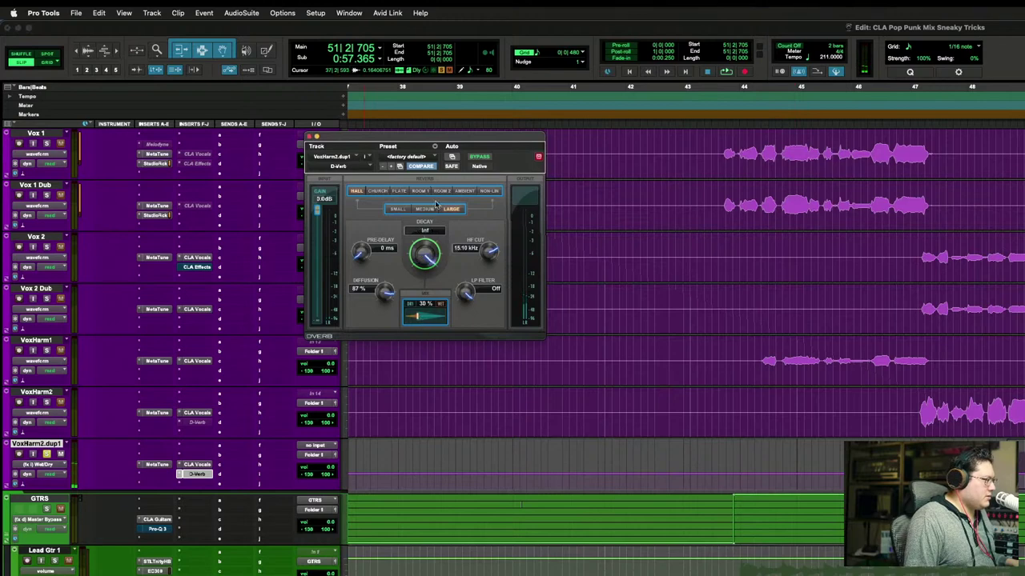
left_click(452, 170)
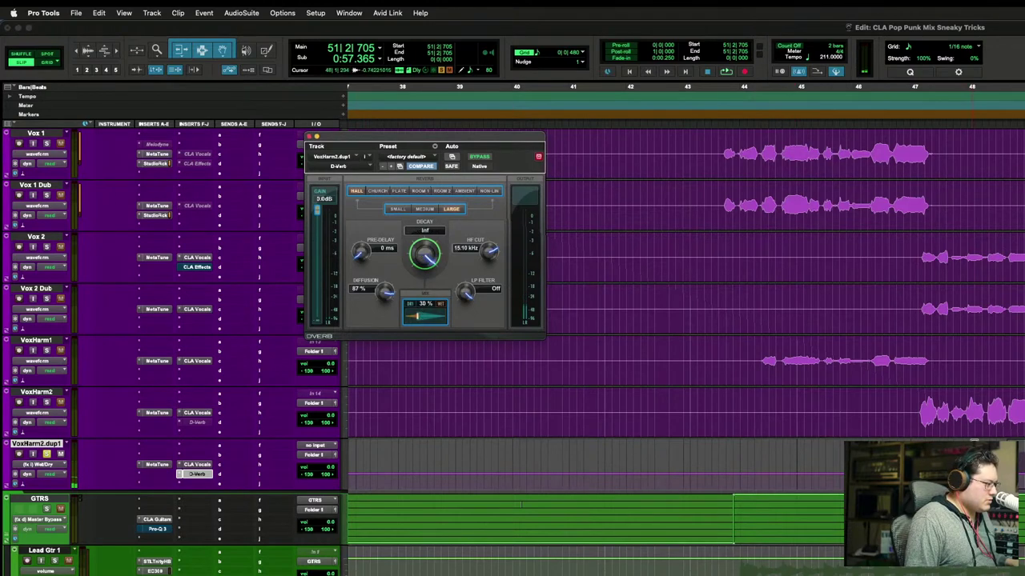
left_click(1007, 87)
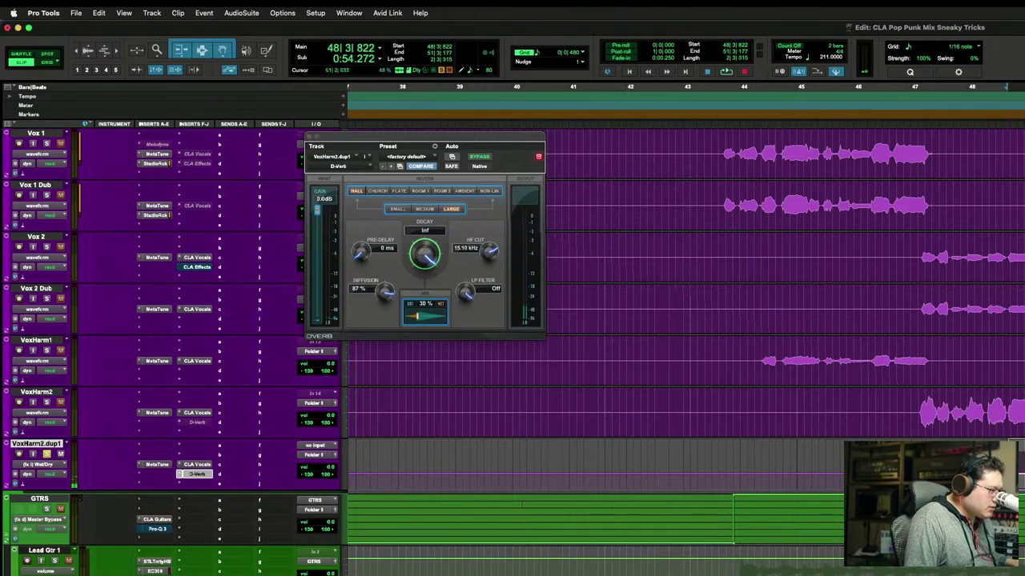
left_click(1015, 86)
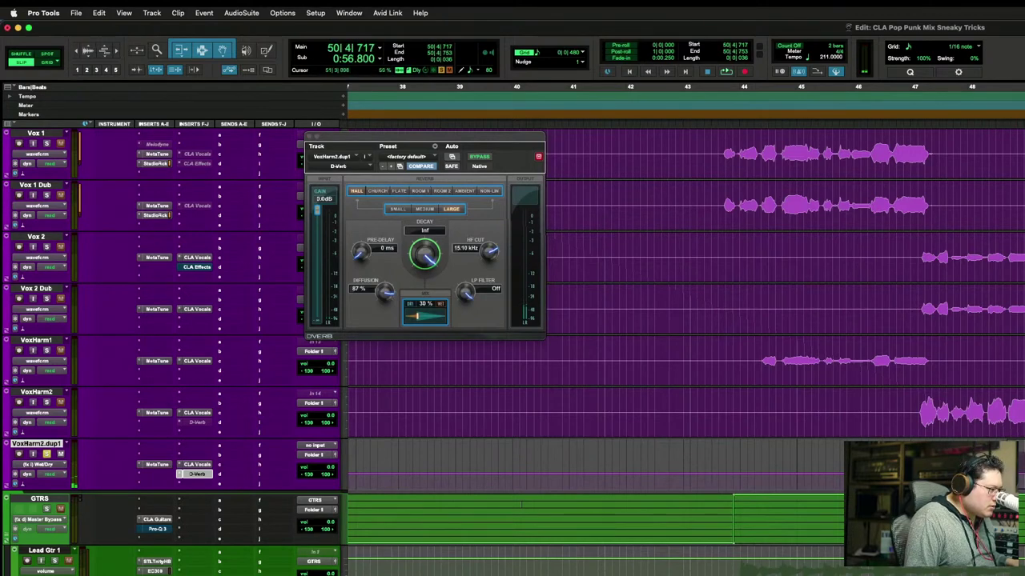
left_click_drag(1018, 86, 1004, 87)
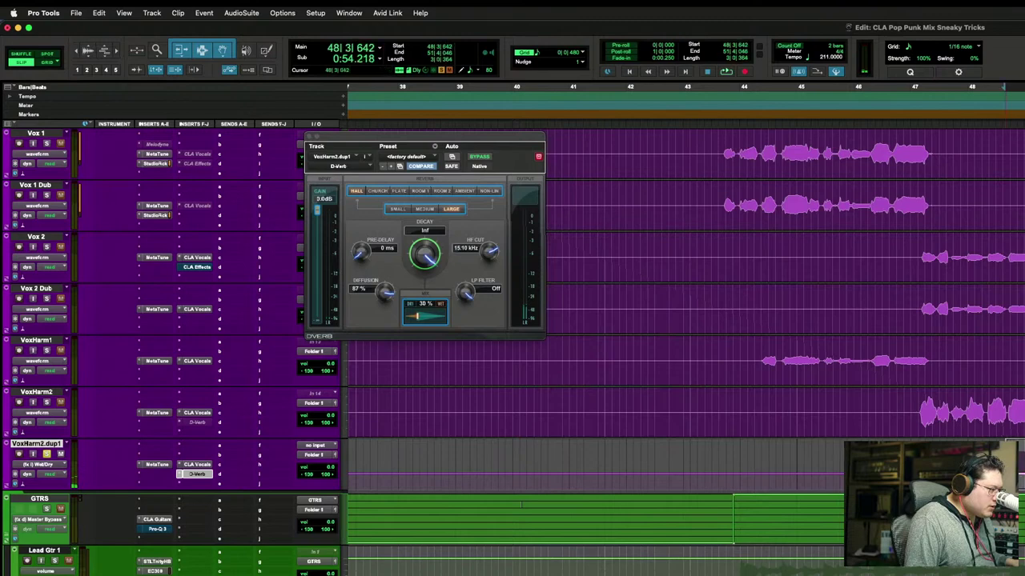
mouse_move(417, 316)
left_mouse_down()
mouse_move(406, 316)
mouse_move(416, 316)
left_mouse_up()
Step: Play the automated Wet/Dry reverb tail on VoxHarm2.dup1 from 48|3|138
left_click(1000, 86)
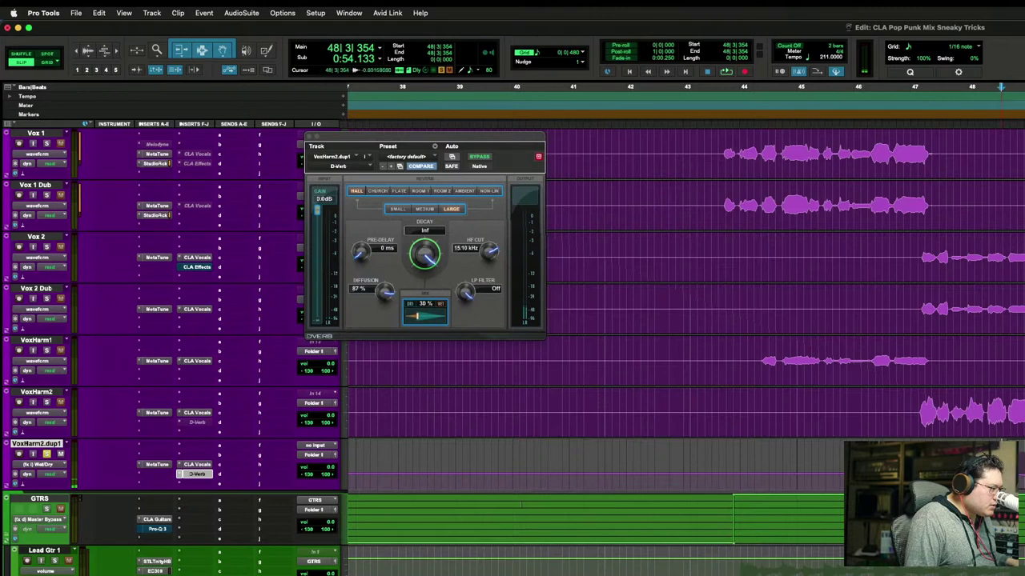
left_click(997, 87)
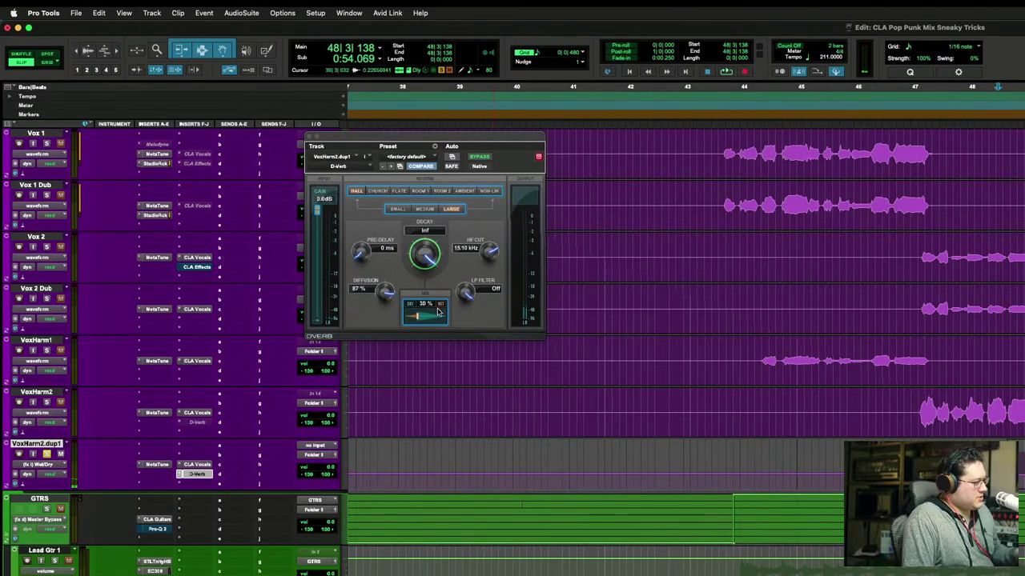
key("space")
scroll(438, 313, "down", 13)
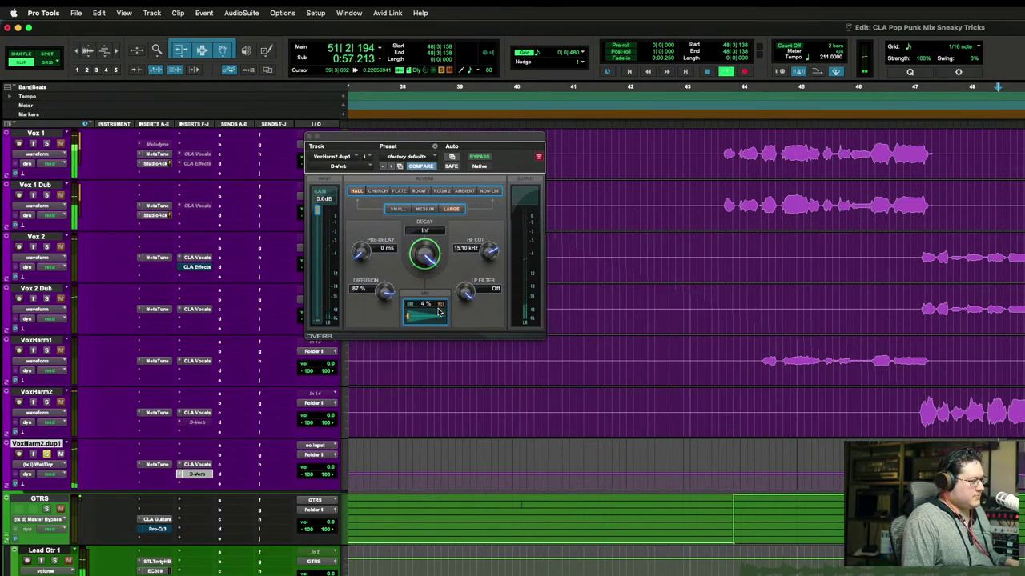
scroll(438, 312, "up", 13)
key("space")
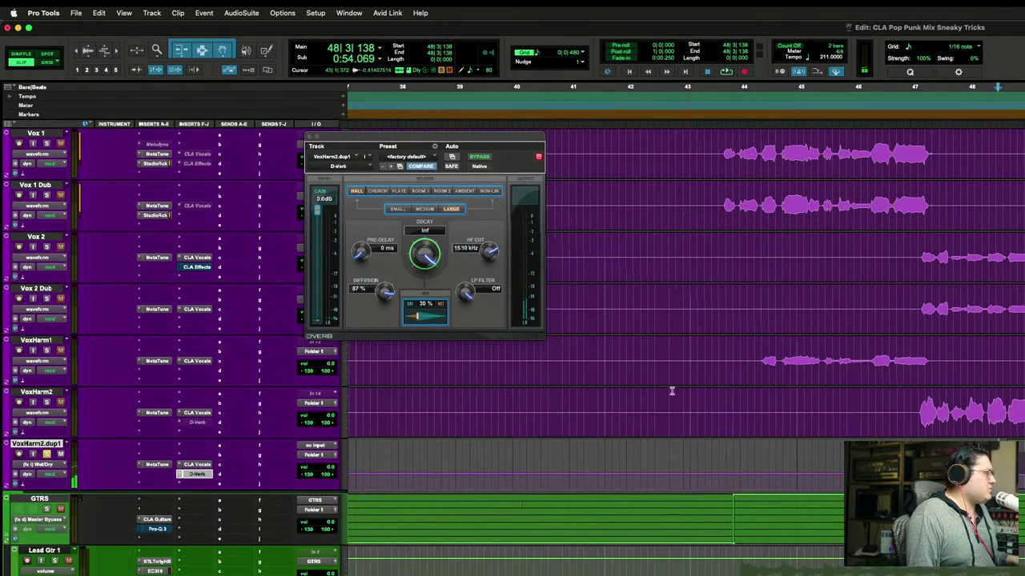
Step: Set the playback start to 48|3|138 and show the D-Verb Decay automation on VoxHarm2.dup1
left_click(990, 86)
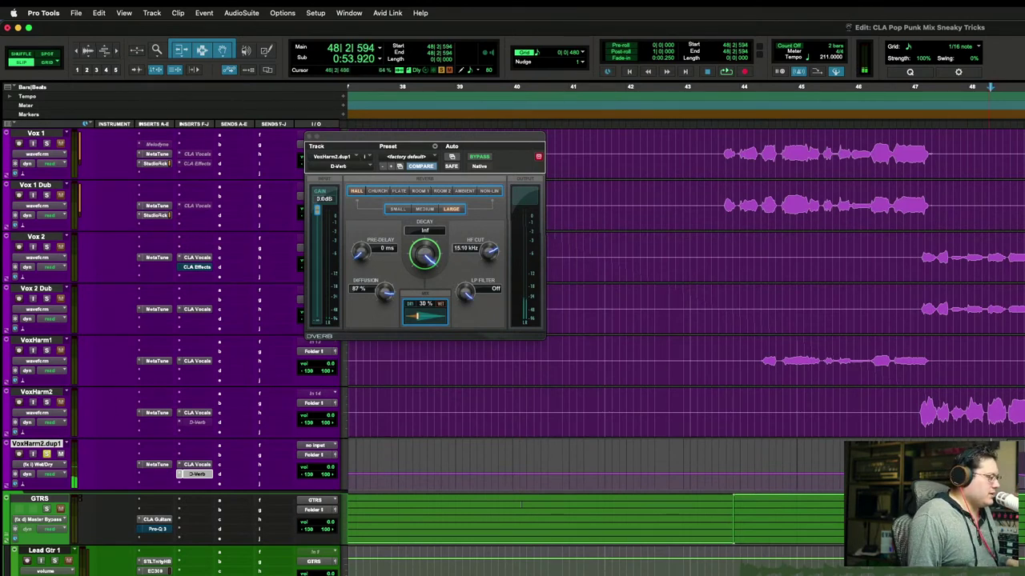
left_click(978, 87)
left_click(990, 87)
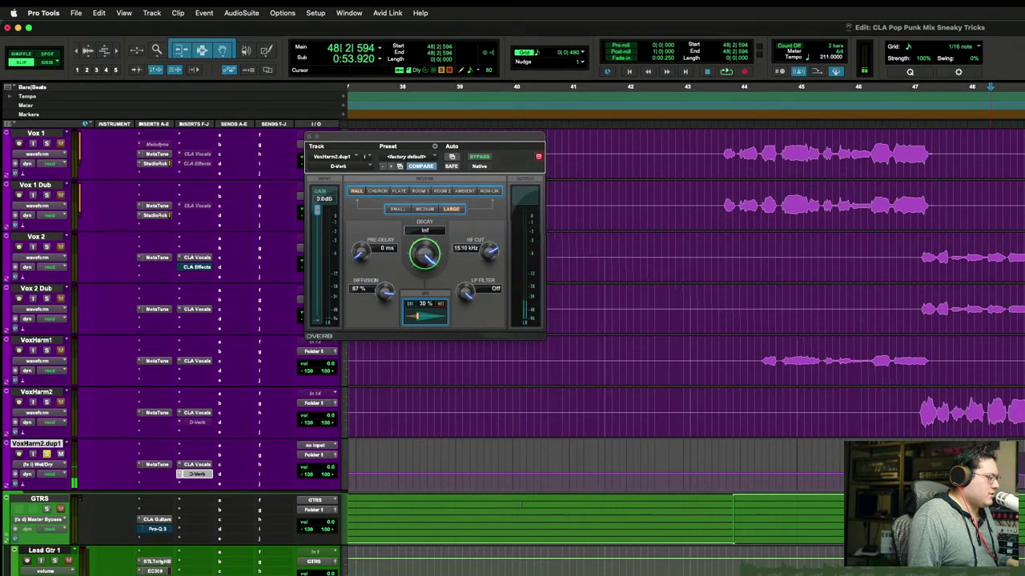
left_click(997, 86)
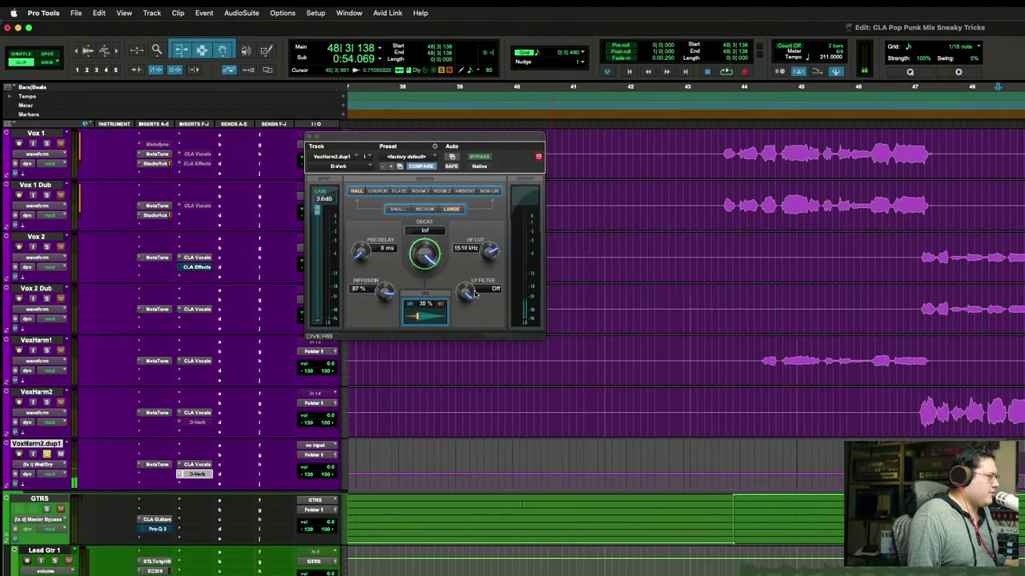
left_click(427, 258)
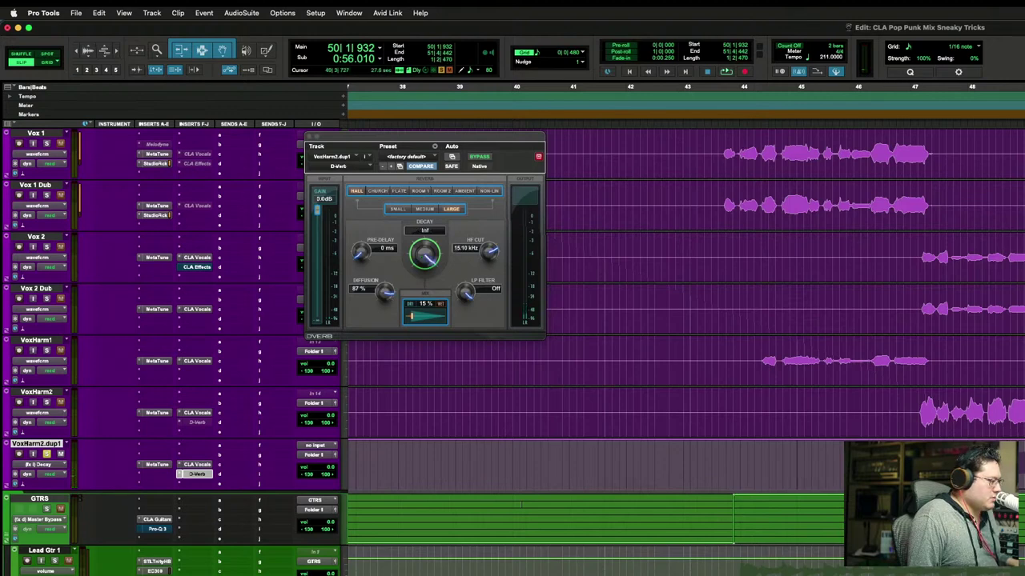
Step: Play the D-Verb Decay automation on VoxHarm2.dup1 from 48|2|558 and listen to the reverb tail
key("space")
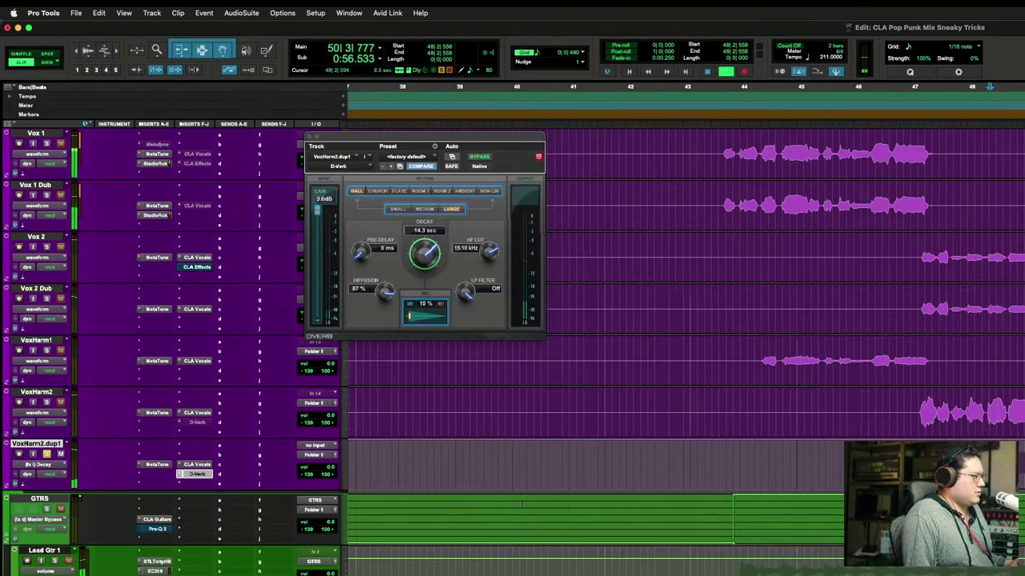
key("space")
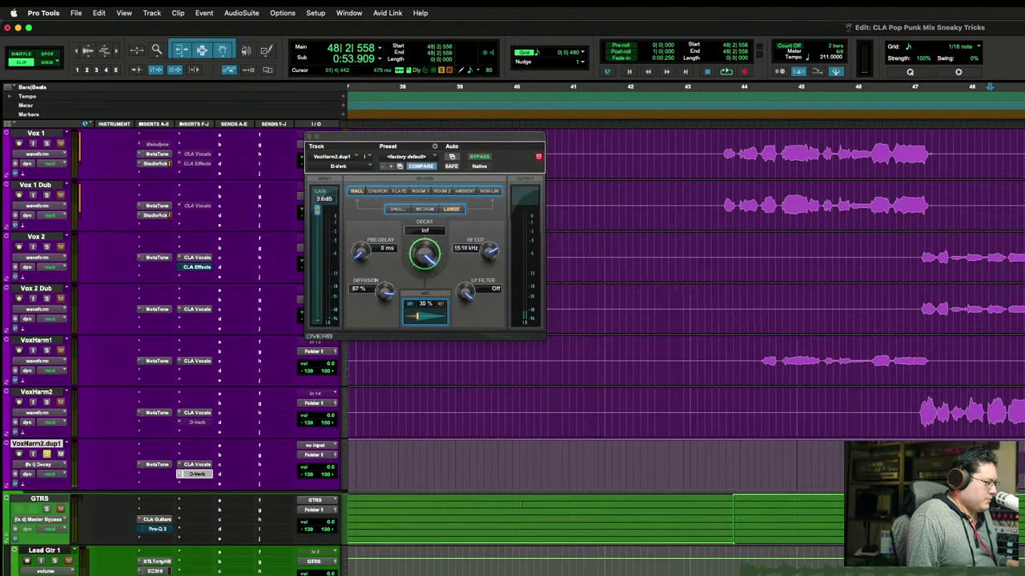
key("space")
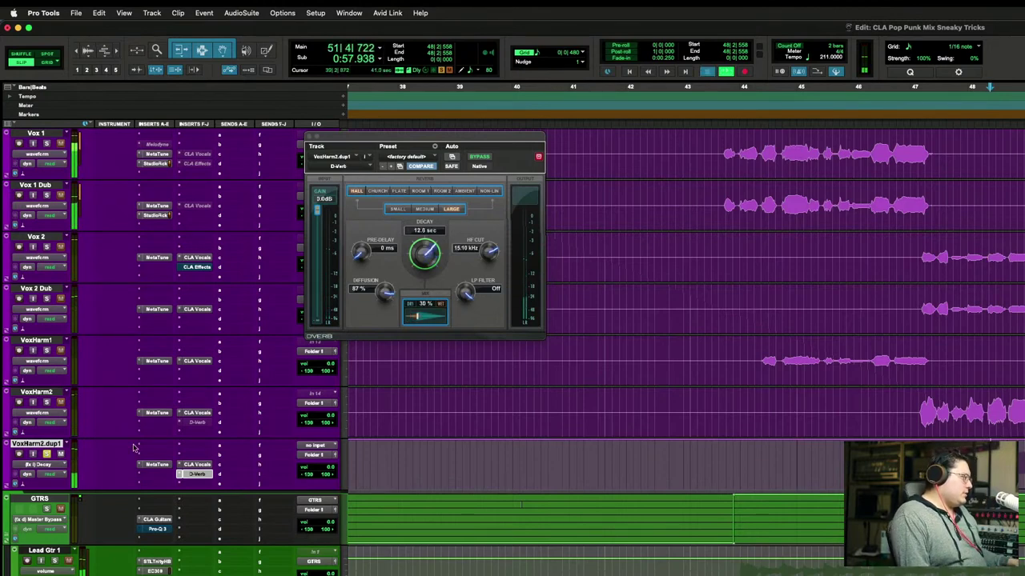
key("space")
Step: Show the D-Verb Wet/Dry automation on VoxHarm2.dup1 and adjust it around 52|2|070
left_click(37, 392)
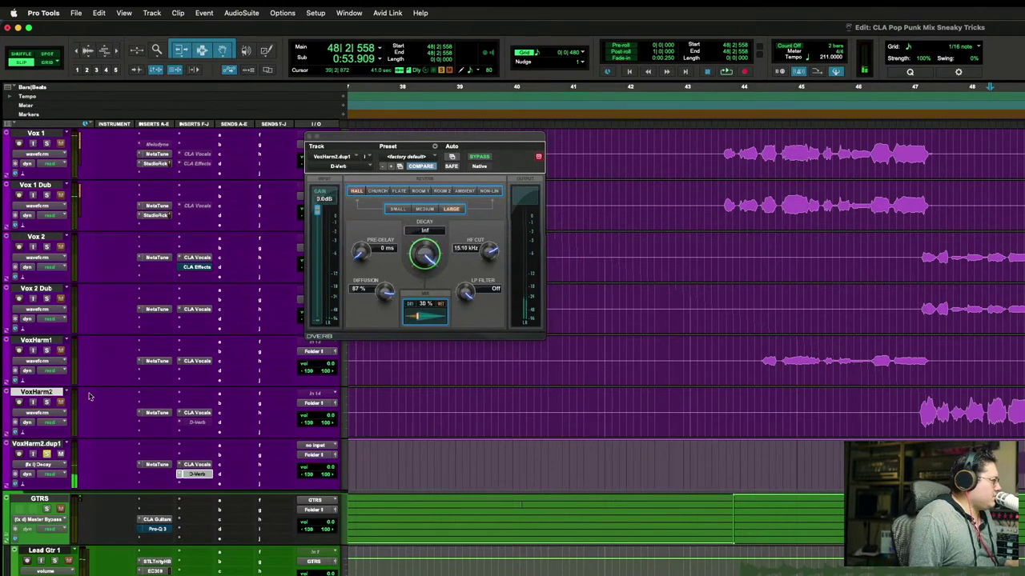
left_click(412, 318, "ctrl+super")
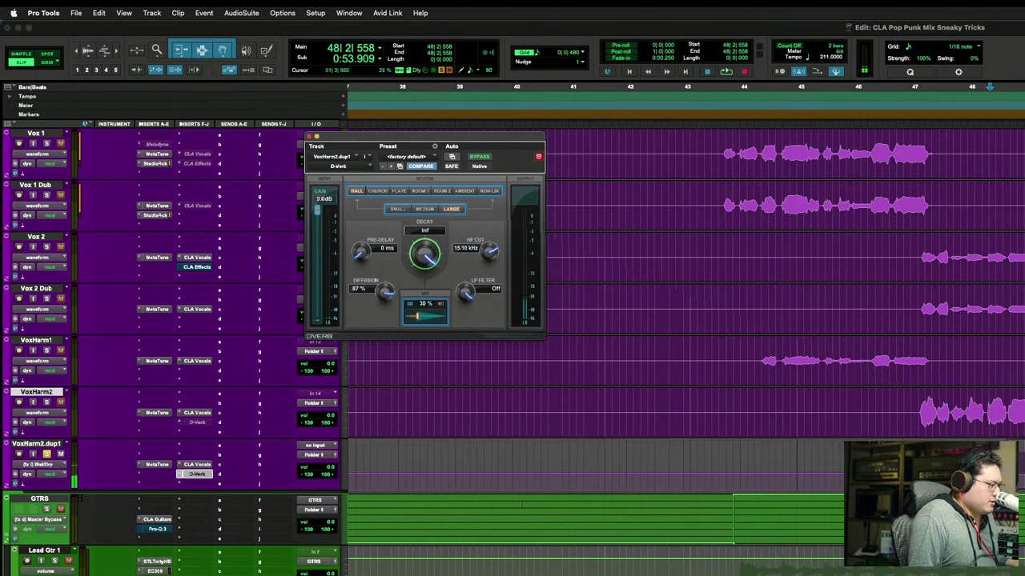
left_click(989, 412)
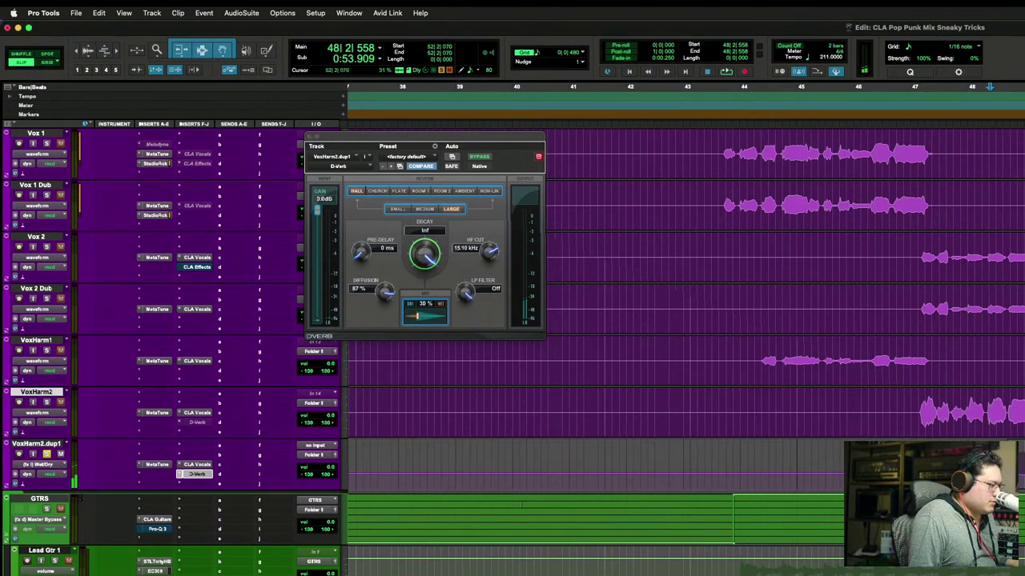
left_click(989, 465)
left_click(989, 412)
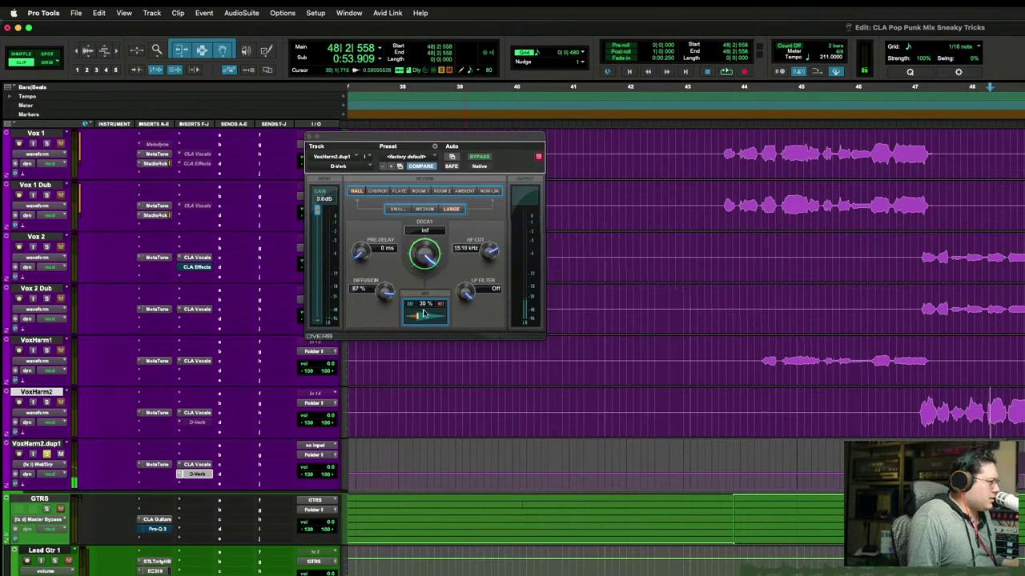
Step: Lower the D-Verb Wet/Dry automation on VoxHarm2.dup1 to 9% at 53|1|935 and play the tail from 47|3|773
left_click(427, 257)
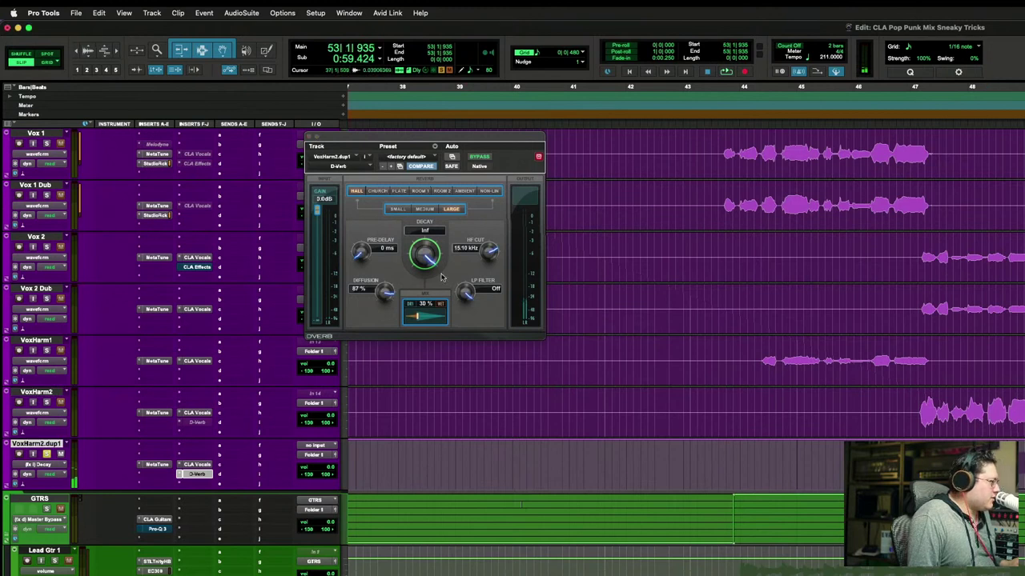
left_click(436, 320, "ctrl+super")
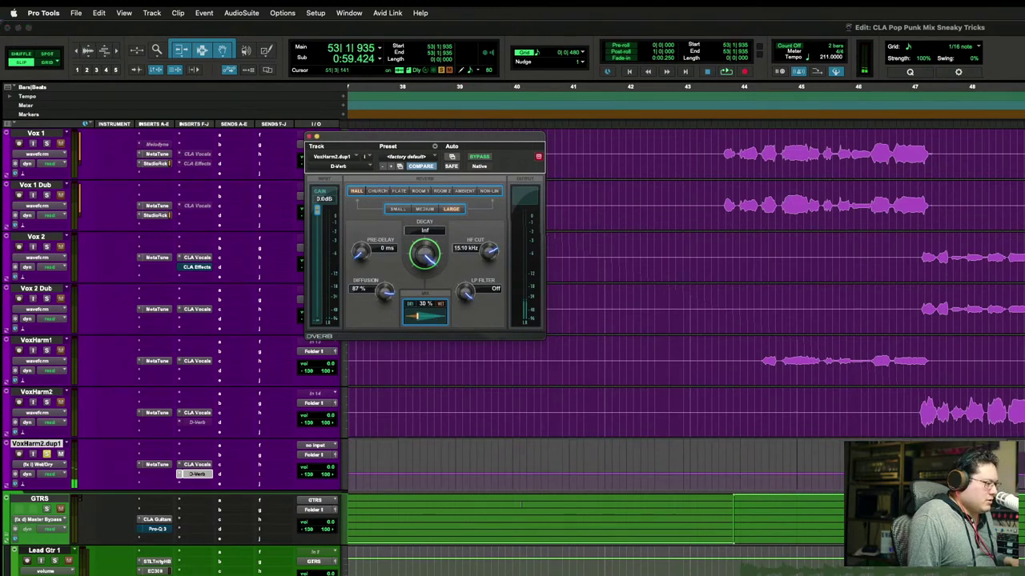
left_click(521, 506)
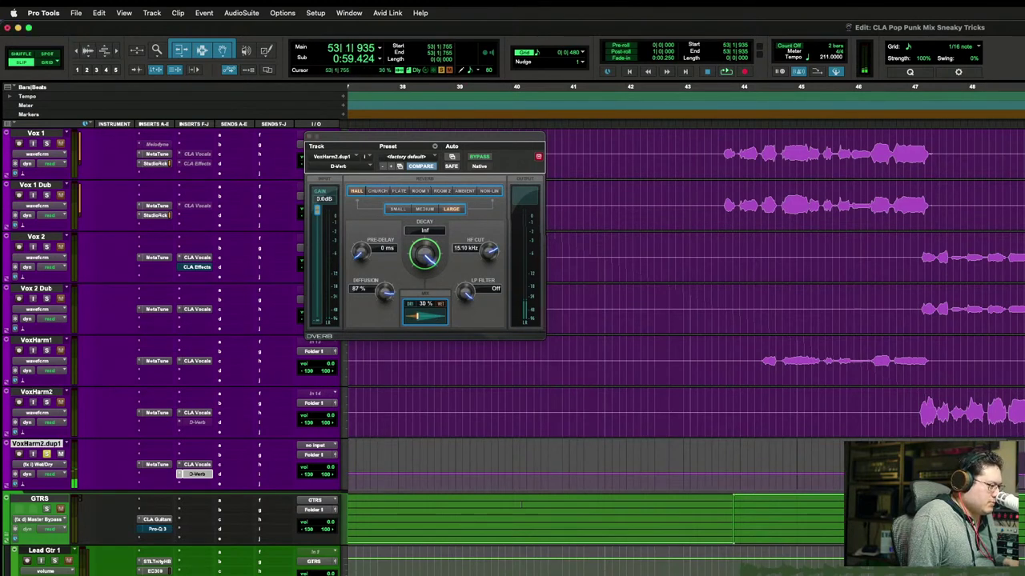
left_click(521, 506)
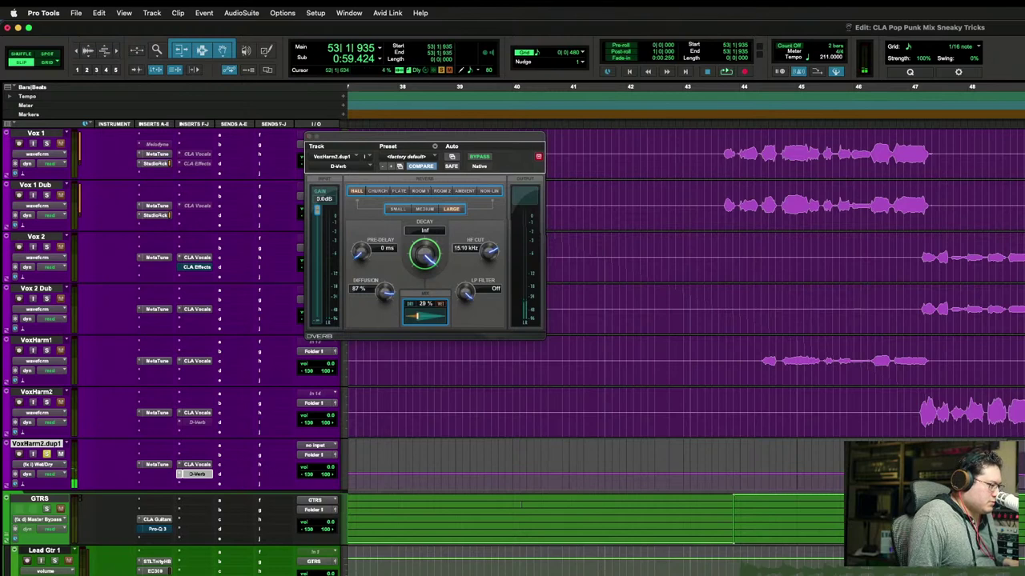
left_click(521, 506)
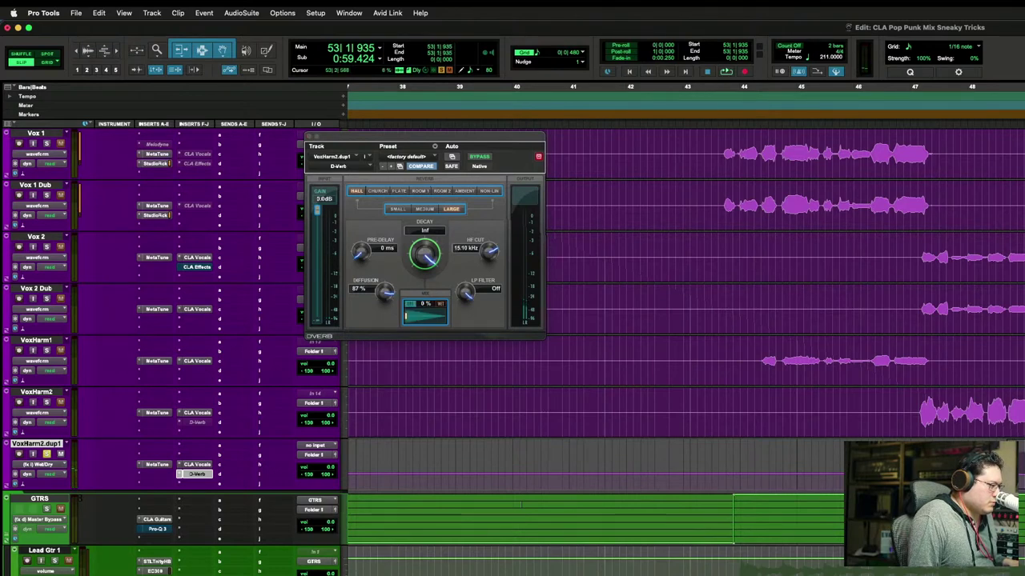
left_click(521, 506)
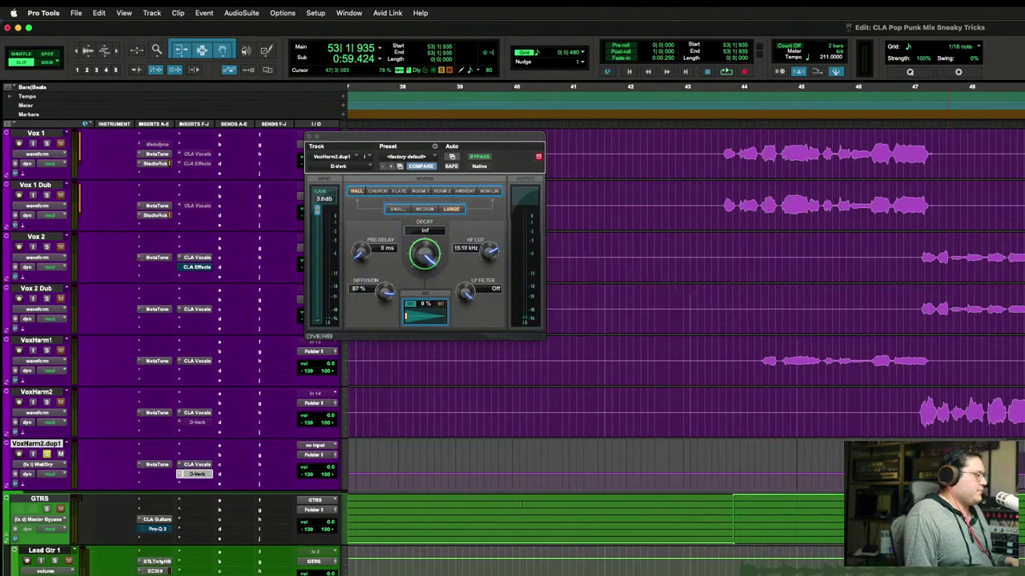
key("space")
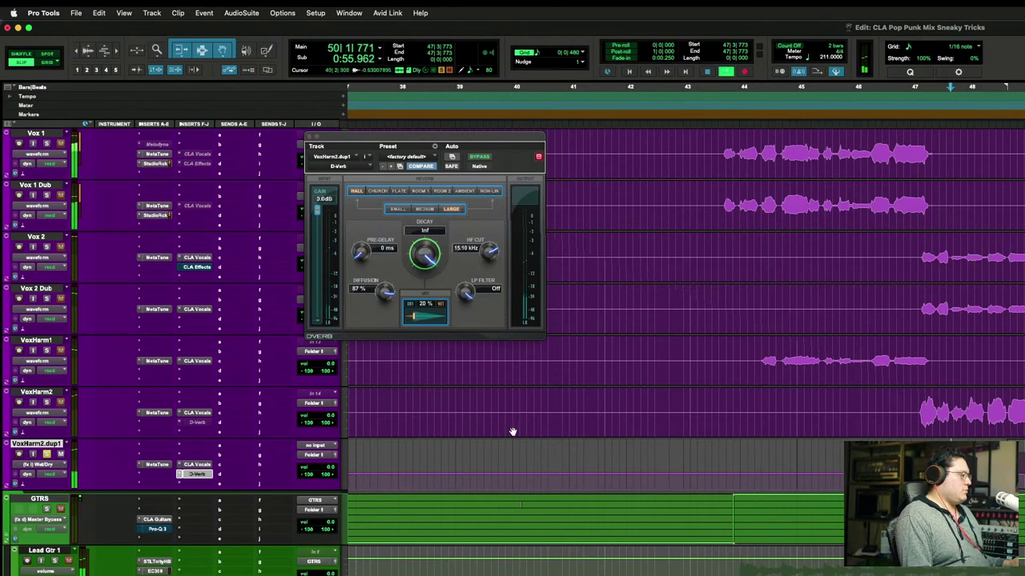
key("space")
Step: Solo all the vocal tracks together with VoxHarm2.dup1 and play them from 43|3|577
key("space")
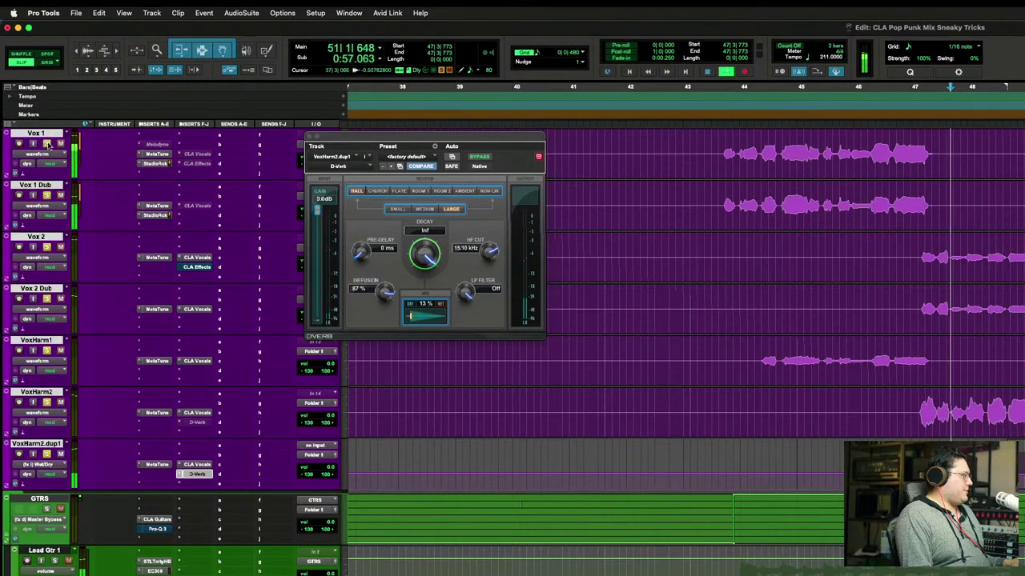
left_click(719, 251)
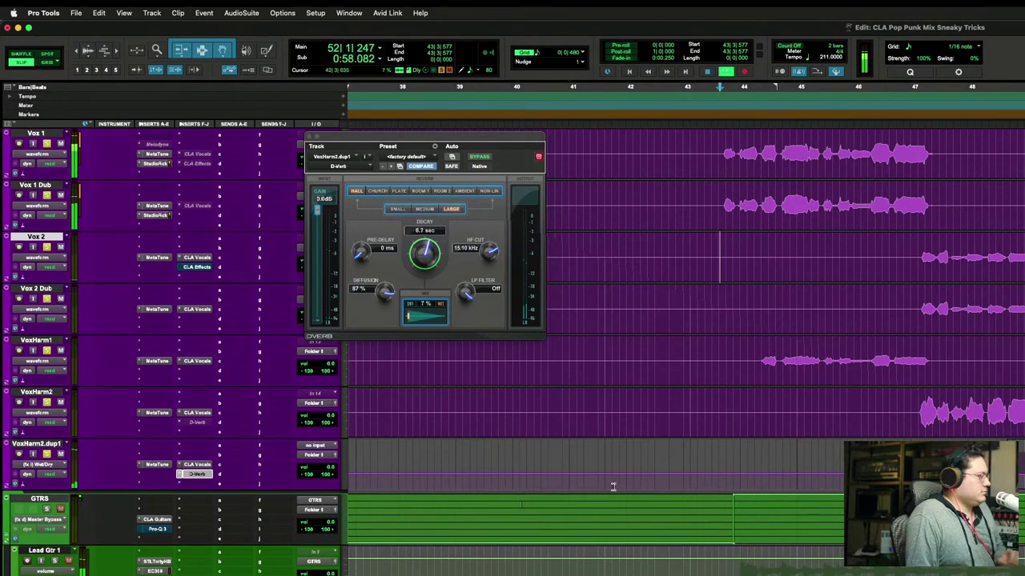
key("space")
Step: Compare the soloed vocals with VoxHarm2.dup1 muted and unmuted, playing from 43|3|577
left_click(60, 455)
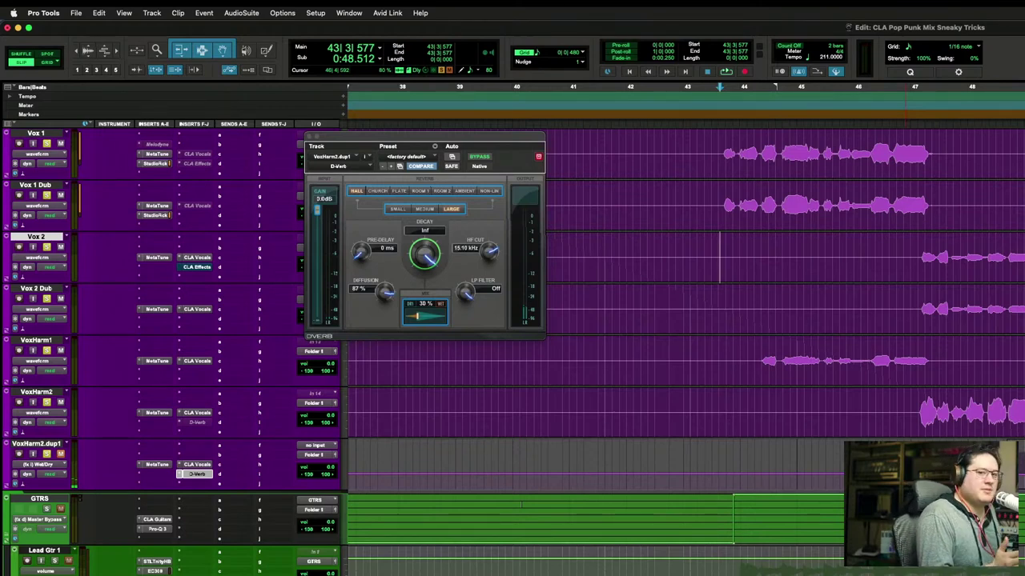
key("space")
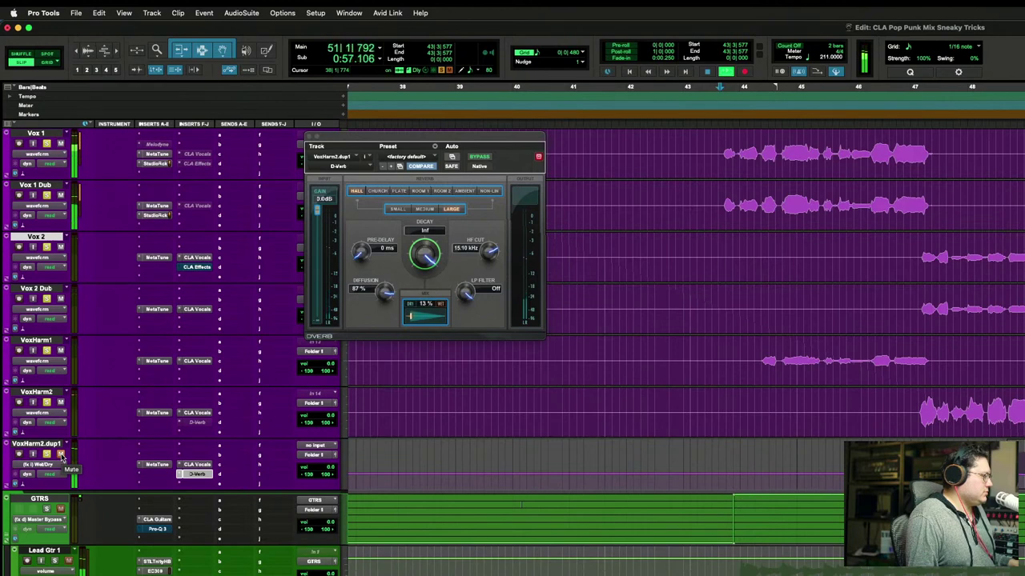
key("space")
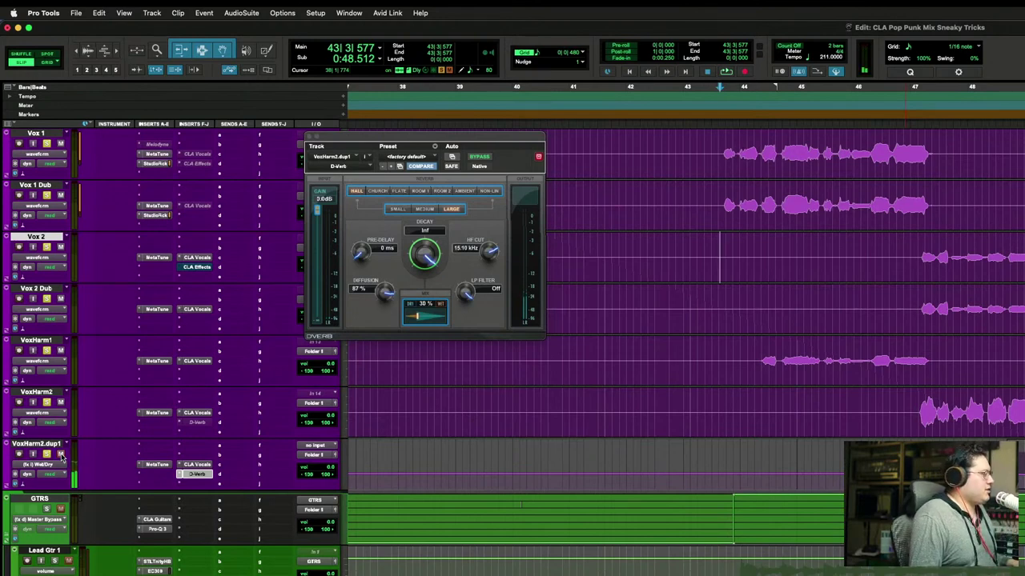
key("space")
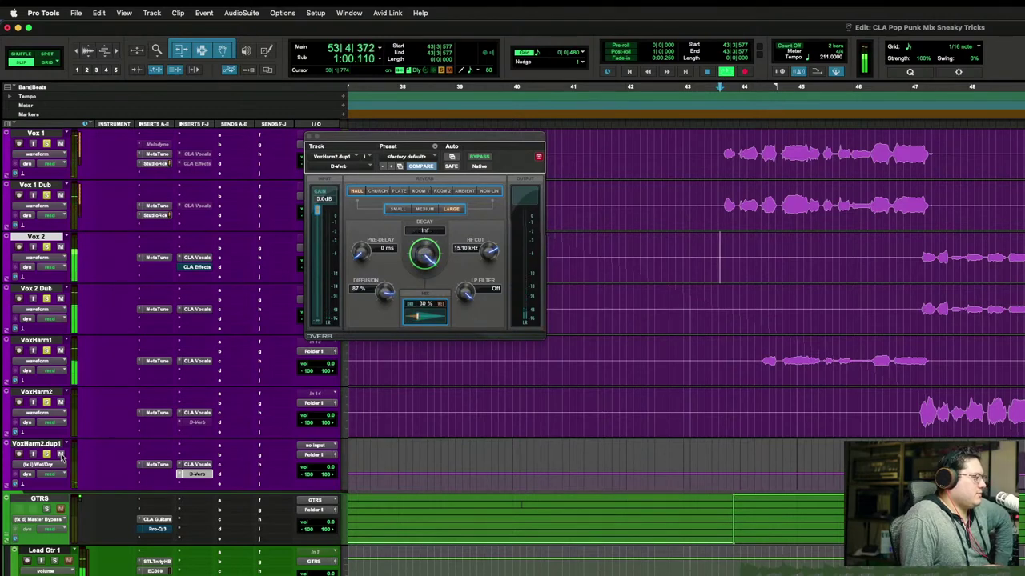
key("space")
Step: Clear the solos on the vocal tracks and play the full mix from 43|3|577
scroll(26, 317, "up", 5)
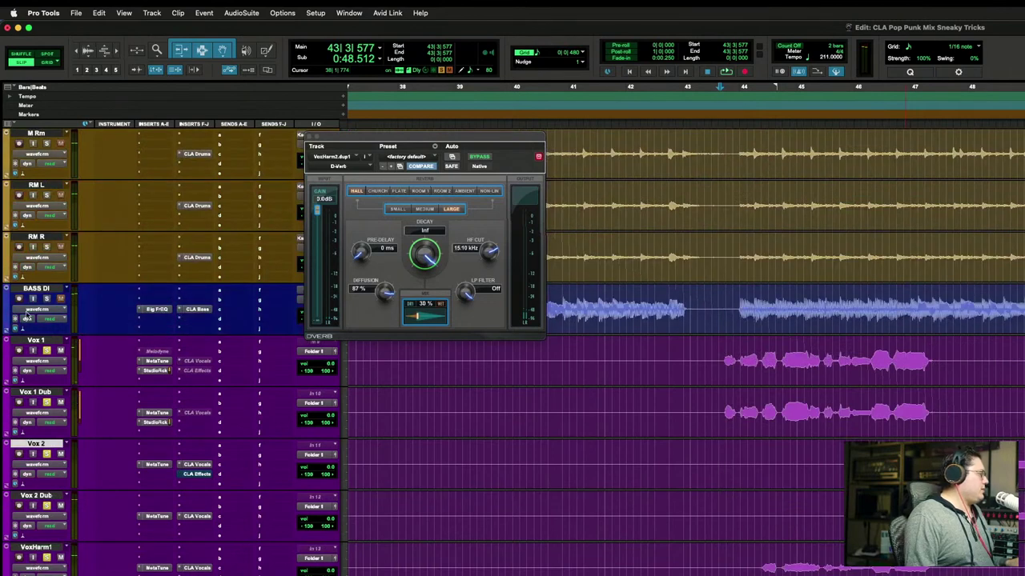
scroll(36, 346, "down", 5)
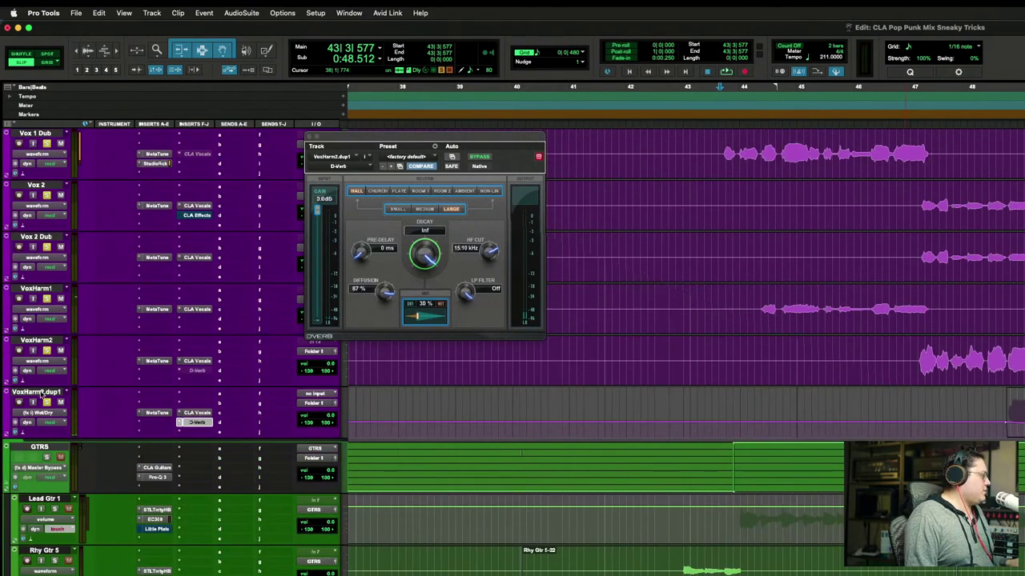
left_click(40, 393)
key("space")
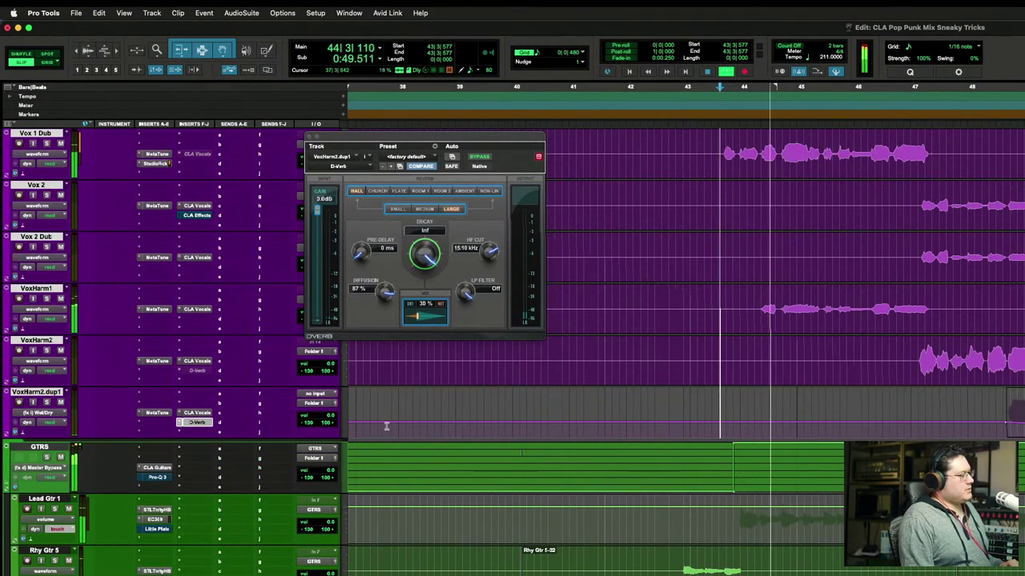
scroll(432, 392, "up", 3)
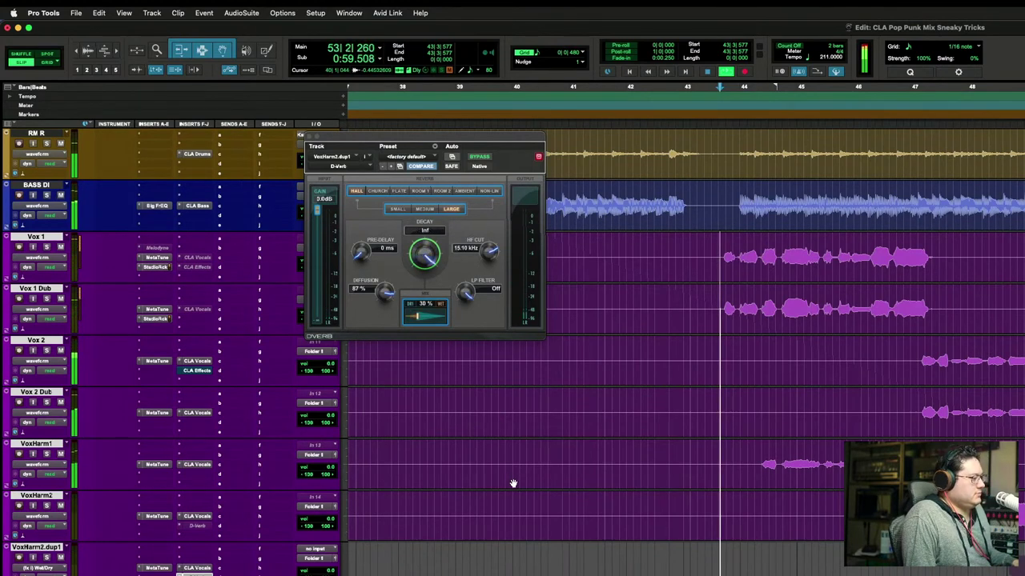
key("space")
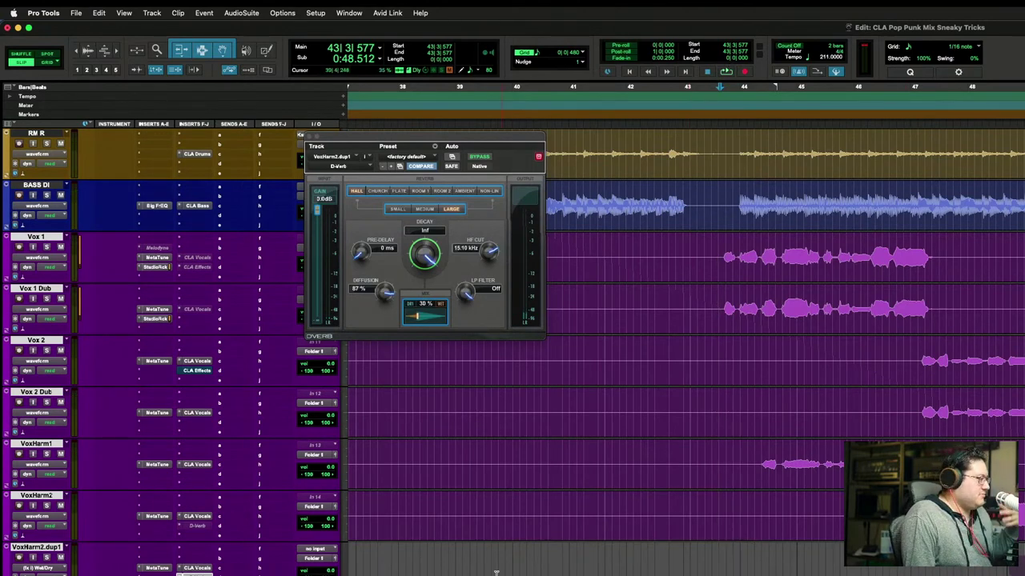
Step: Raise the D-Verb Wet/Dry automation on VoxHarm2.dup1 to 51% at 48|3|750 and play it within the full mix
left_click_drag(477, 139, 468, 91)
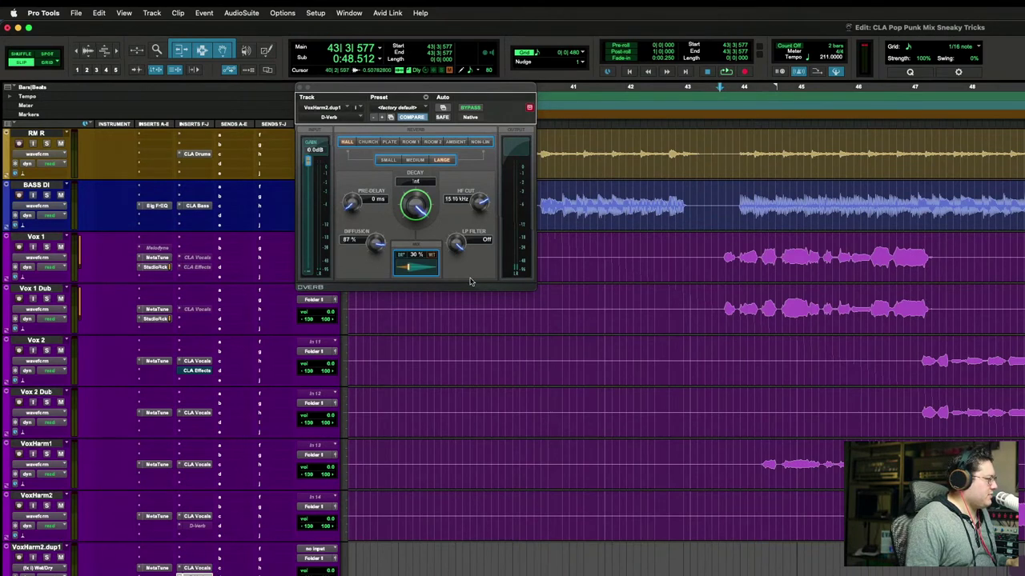
left_click(417, 269)
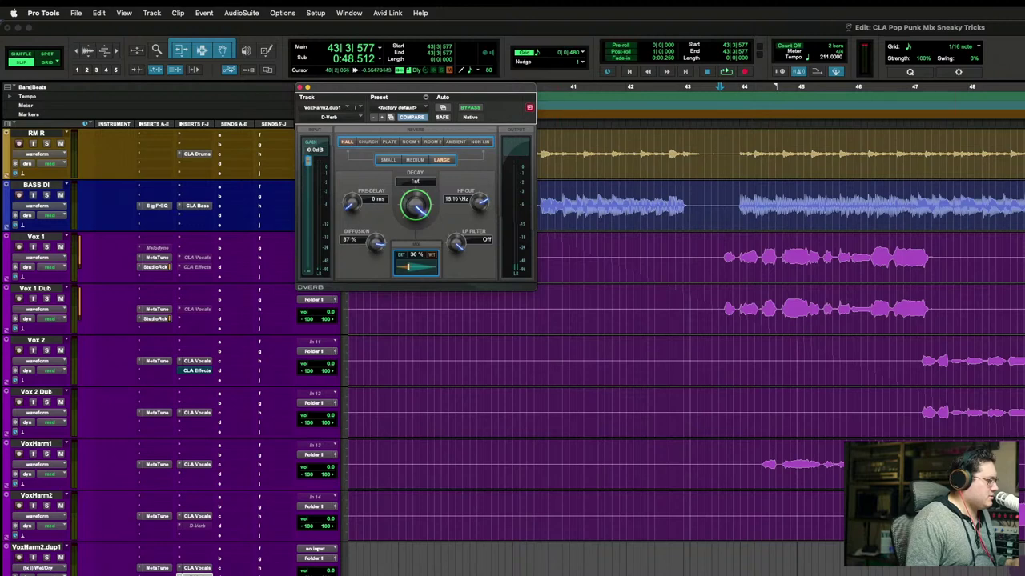
left_click(1006, 570)
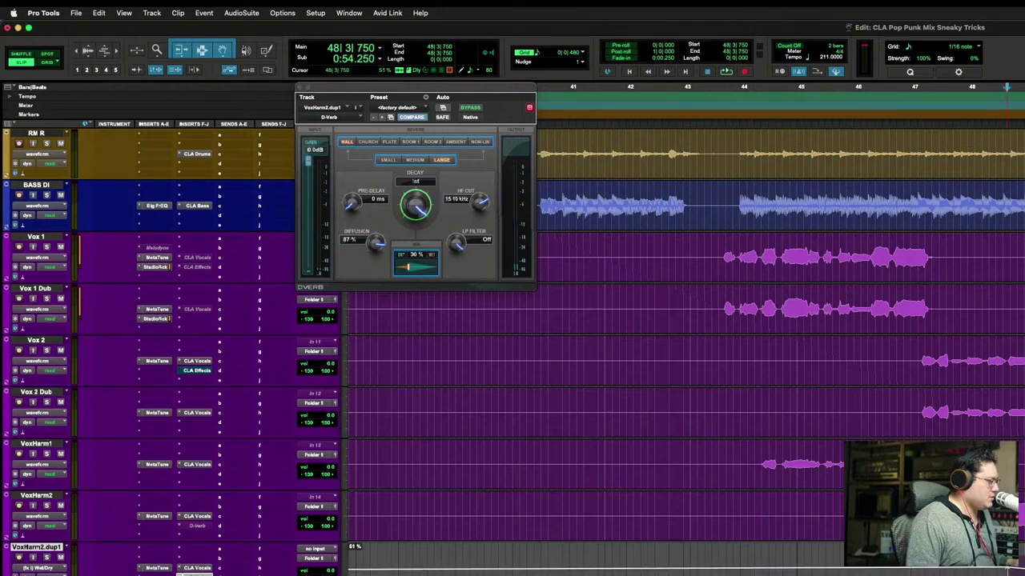
key("space")
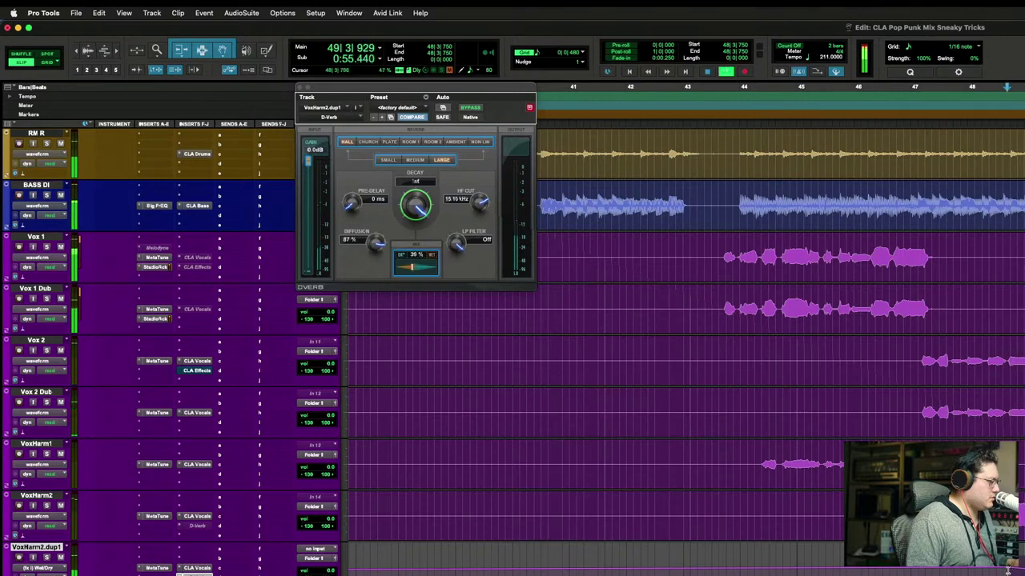
key("space")
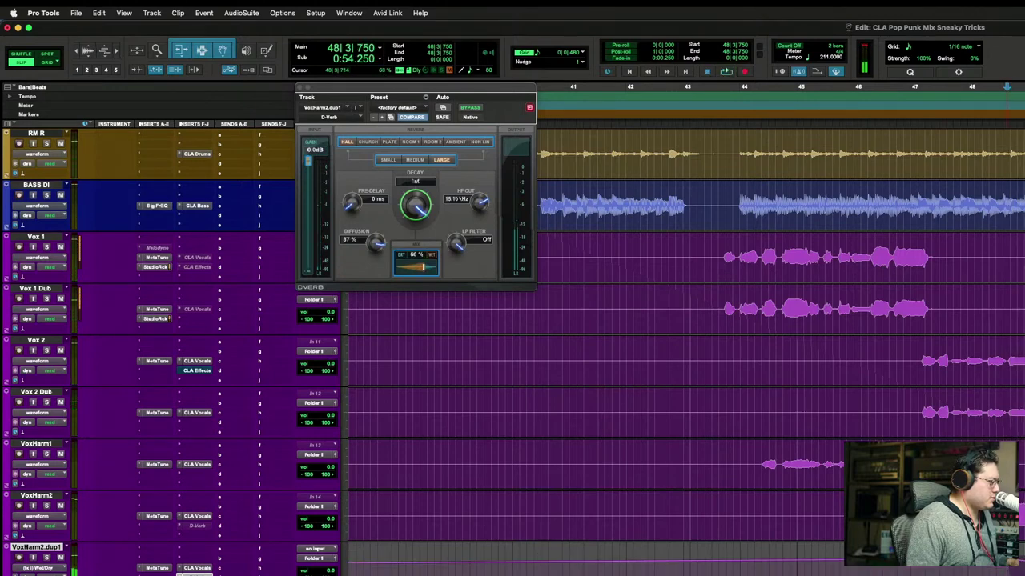
Step: Raise the Wet/Dry automation on VoxHarm2.dup1 further to 75% near 48|3|678 and play the mix from 48|3|750
key("space")
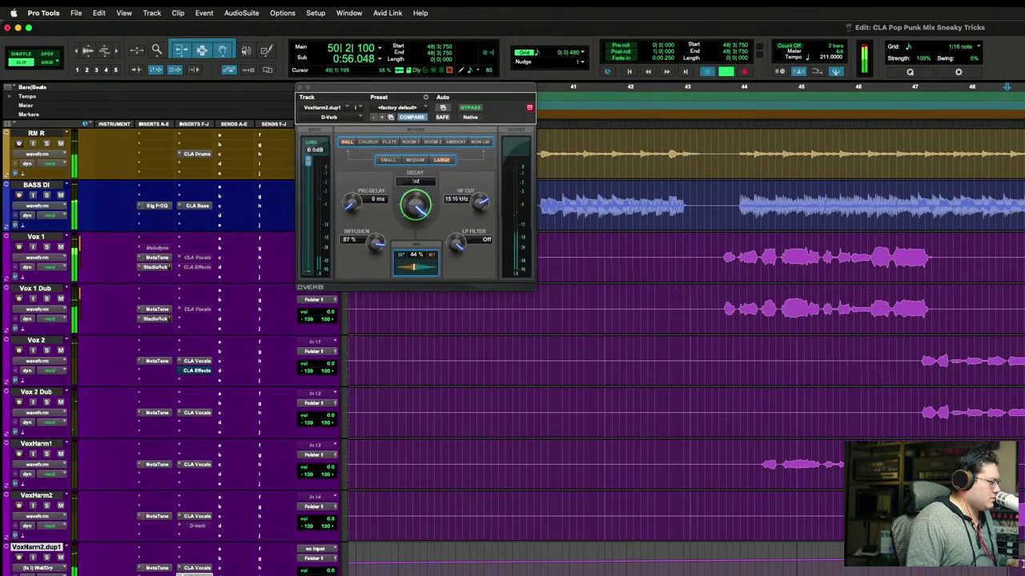
key("space")
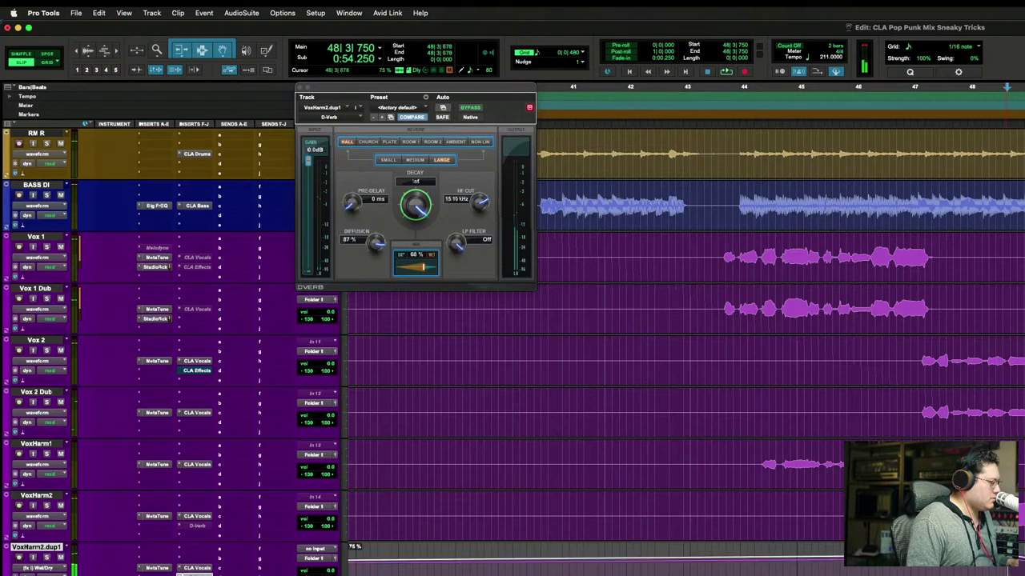
key("space")
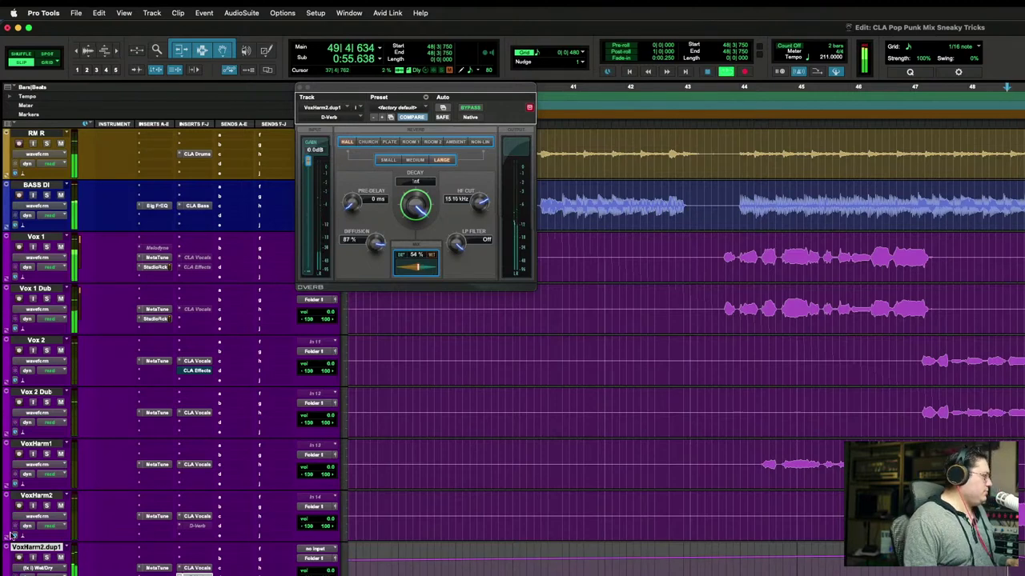
key("space")
Step: Solo all the vocal tracks and play the wetter reverb tail from 48|3|750
left_click(47, 247)
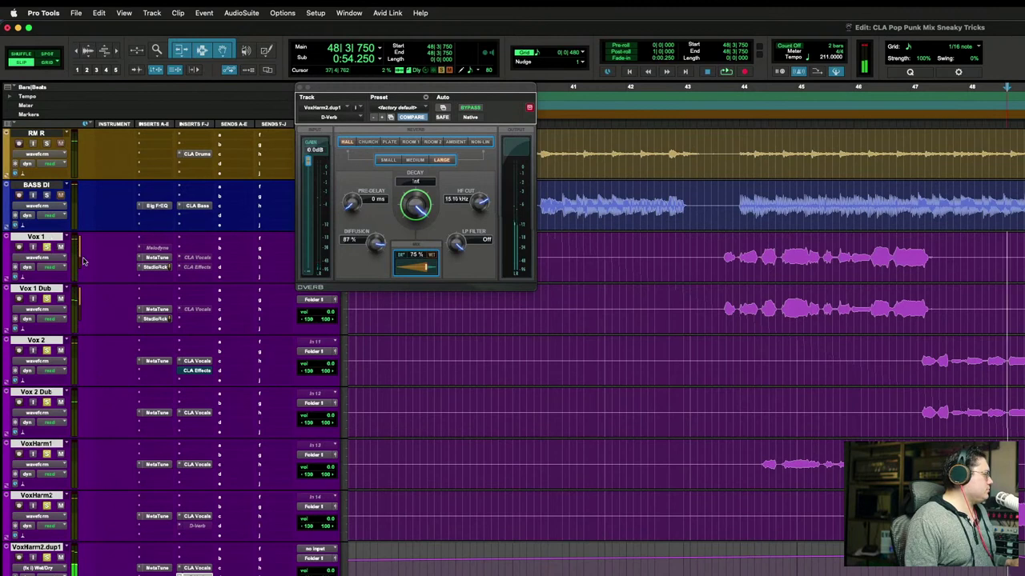
key("space")
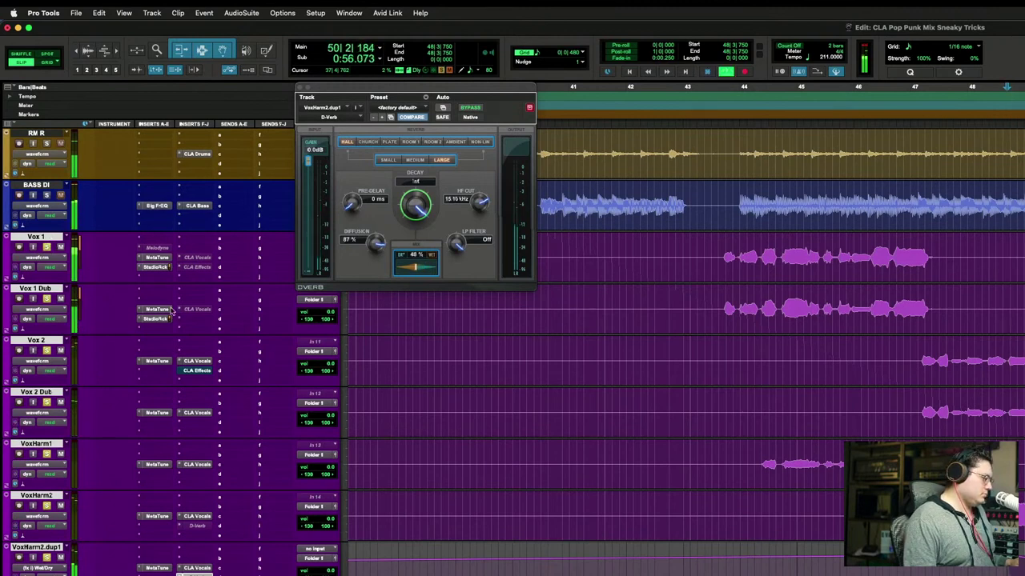
Step: Stop playback and move CLA Vocals and D-Verb up one insert slot each on VoxHarm2.dup1
key("space")
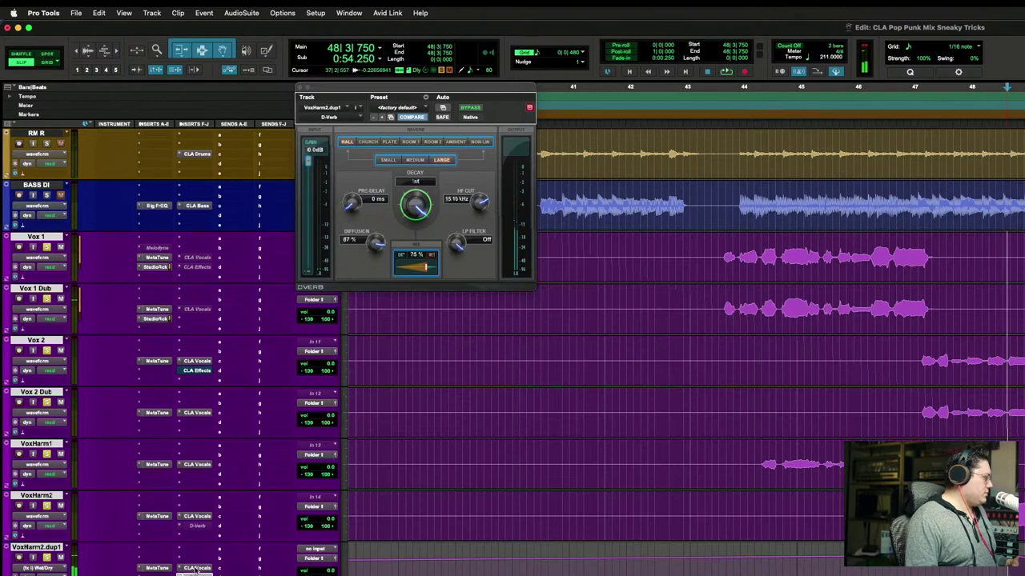
left_click_drag(190, 573, 197, 561)
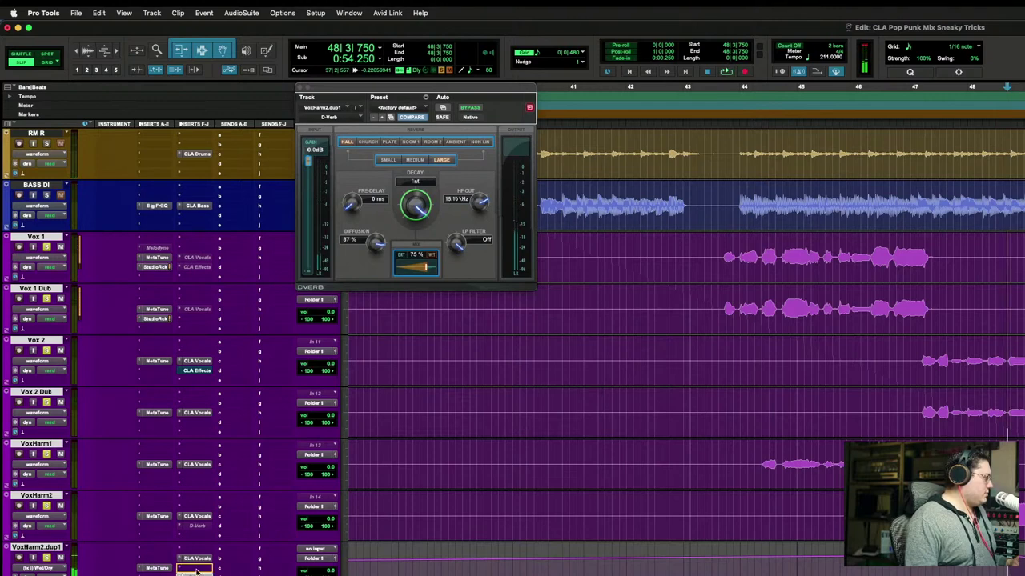
key("space")
key("space")
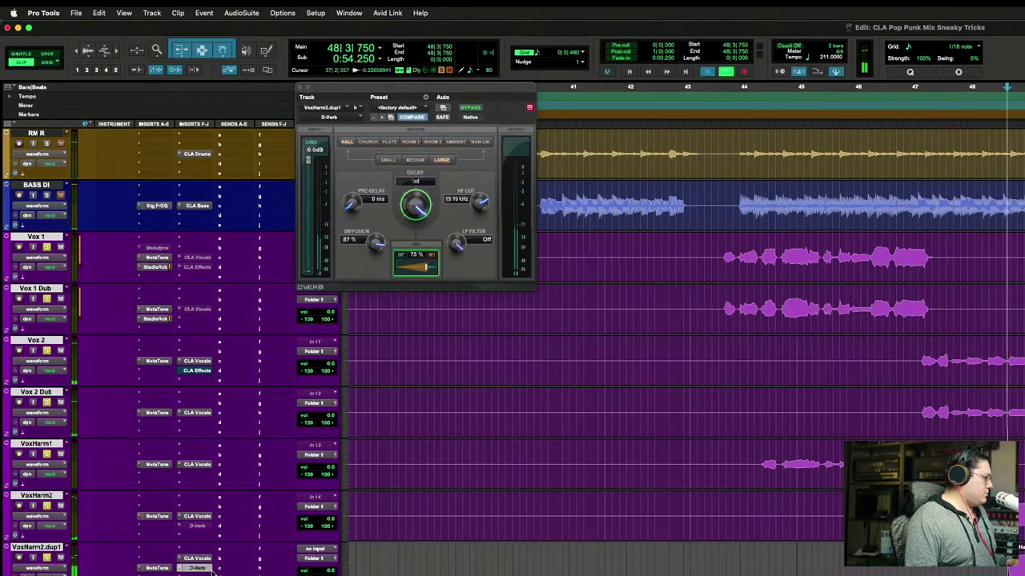
Step: Play the mix from 48|3|750 with the VoxHarm2.dup1 D-Verb settings open, following the reverb past bar 54
key("space")
left_click(198, 567)
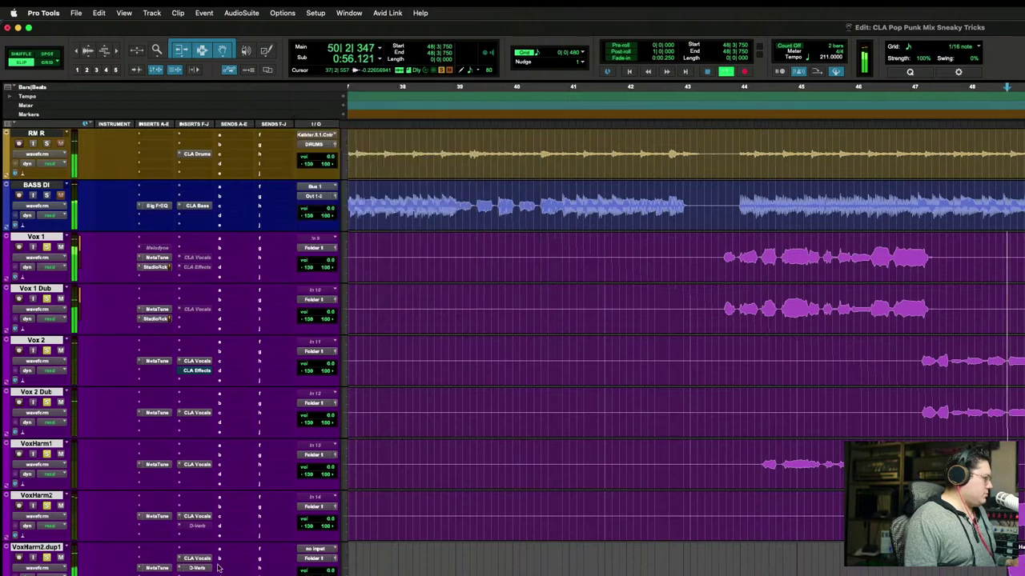
left_click(197, 567)
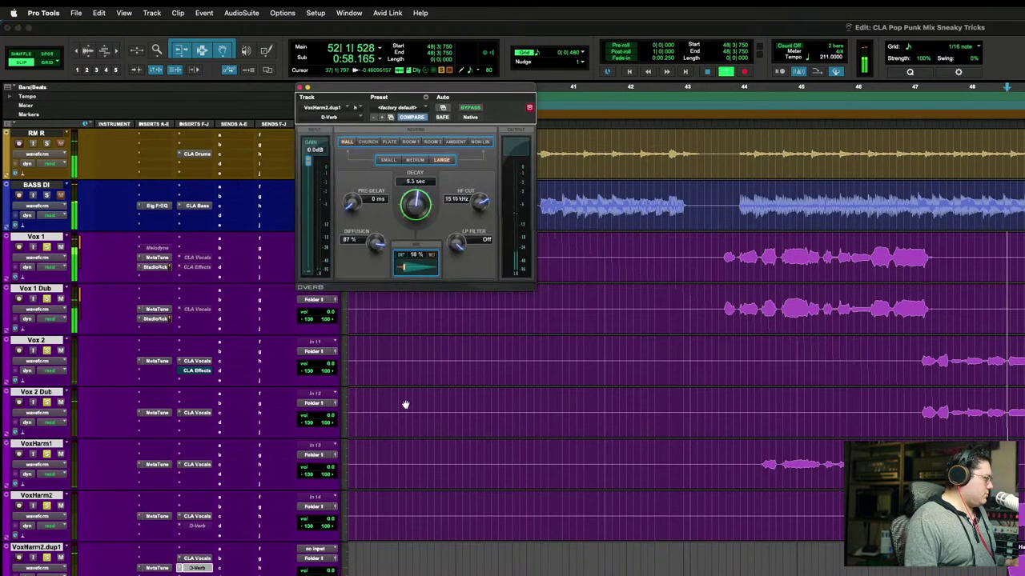
left_click_drag(422, 272, 432, 270)
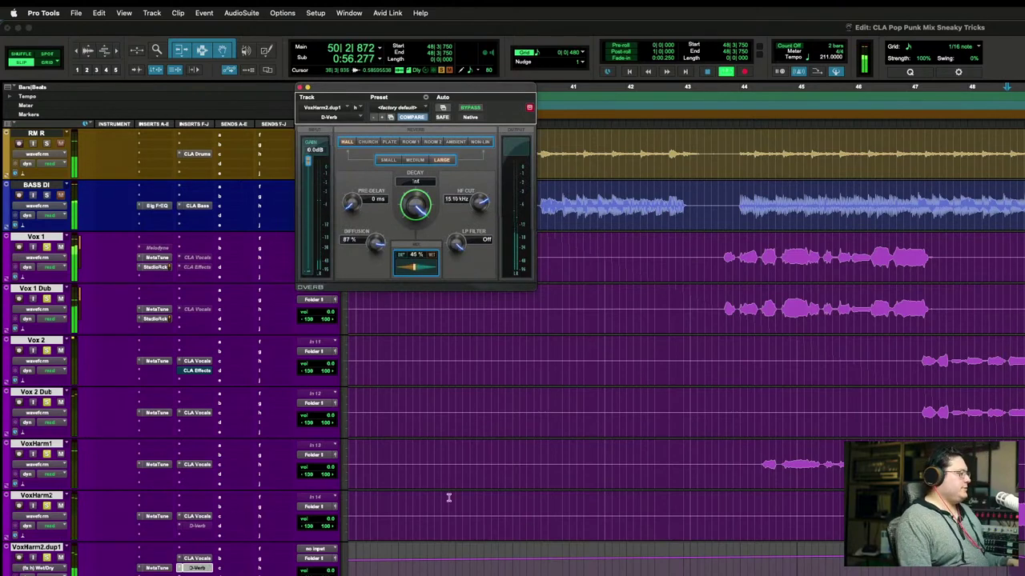
key("space")
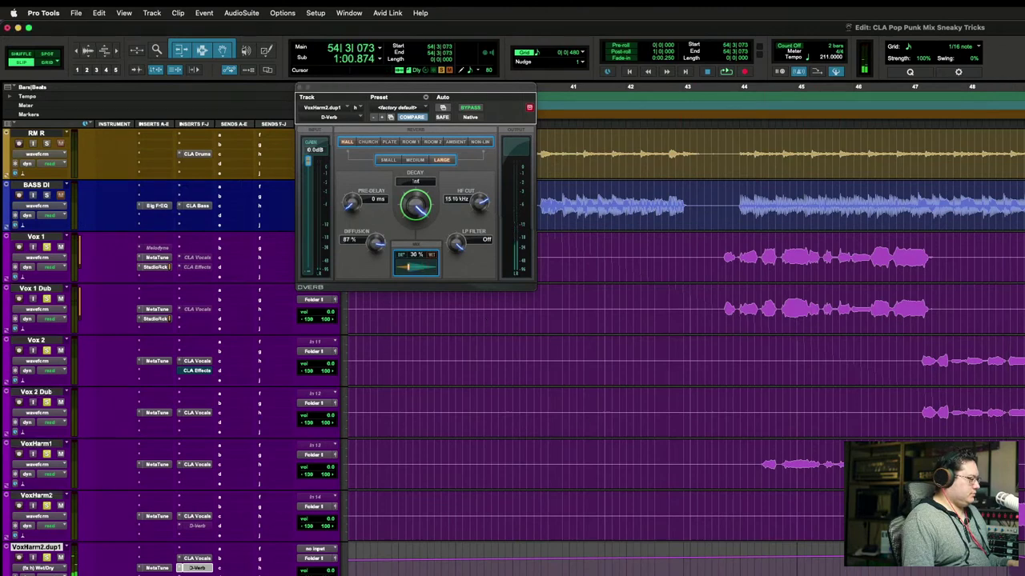
key("space")
key("space")
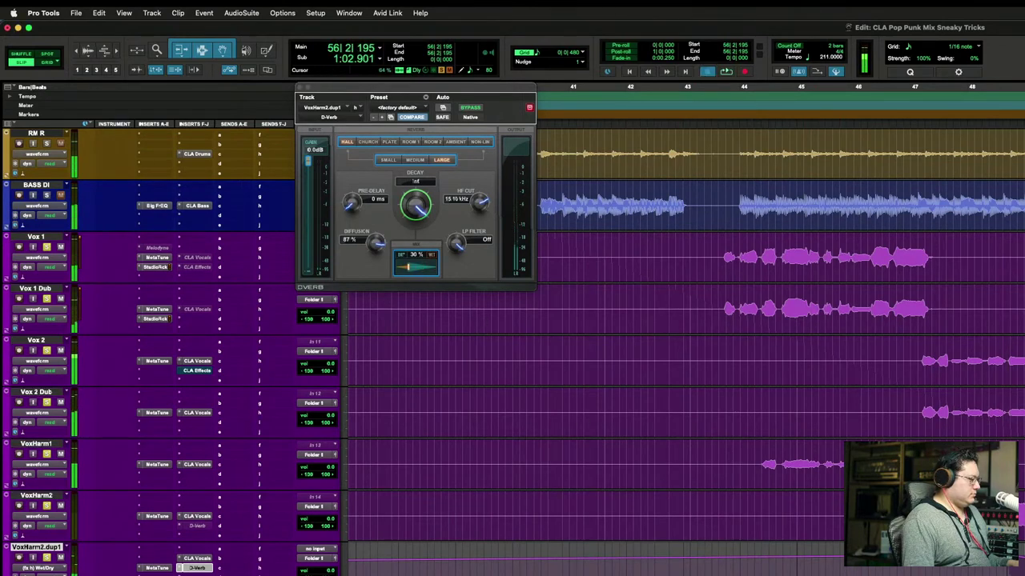
Step: Toggle D-Verb inactive and active again on VoxHarm2.dup1, and set the playback position to 48|3|822
left_click(206, 569, "ctrl+super")
left_click(206, 569, "ctrl+super")
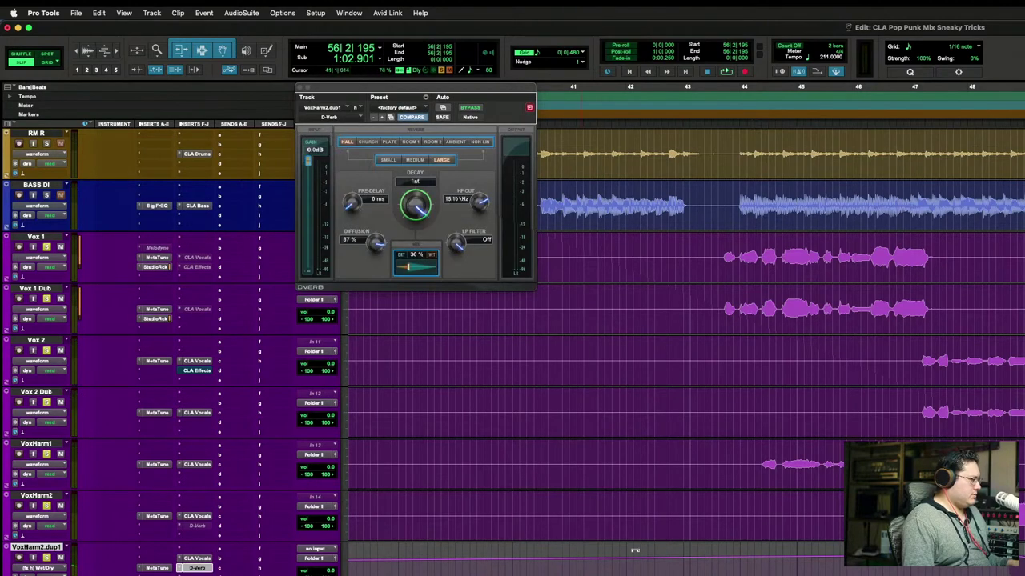
left_click(1007, 571)
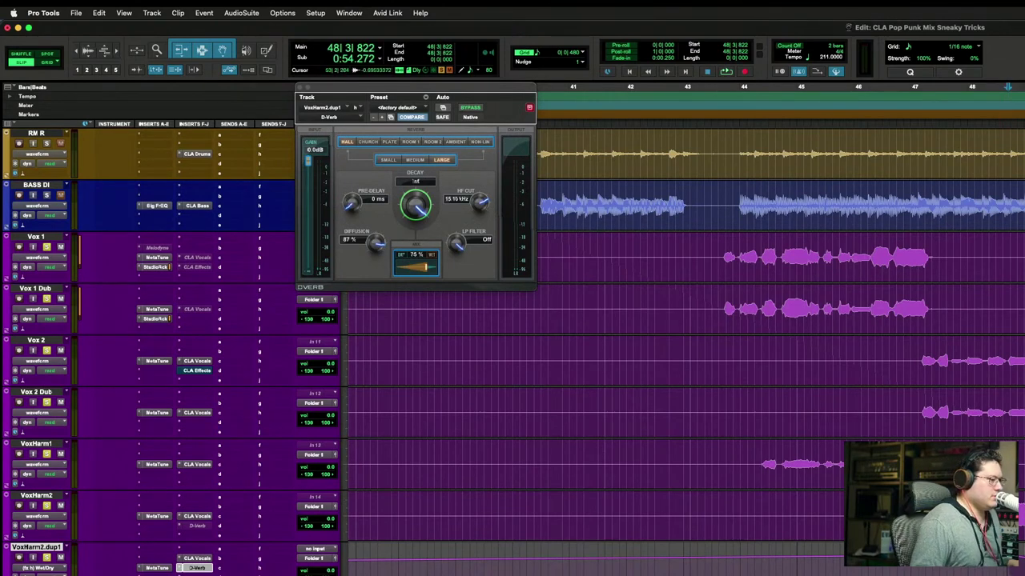
Step: Insert the Waves SSL EV2 Channel (stereo) below D-Verb on VoxHarm2.dup1 and reposition its window so all its controls are visible
key("super+Tab")
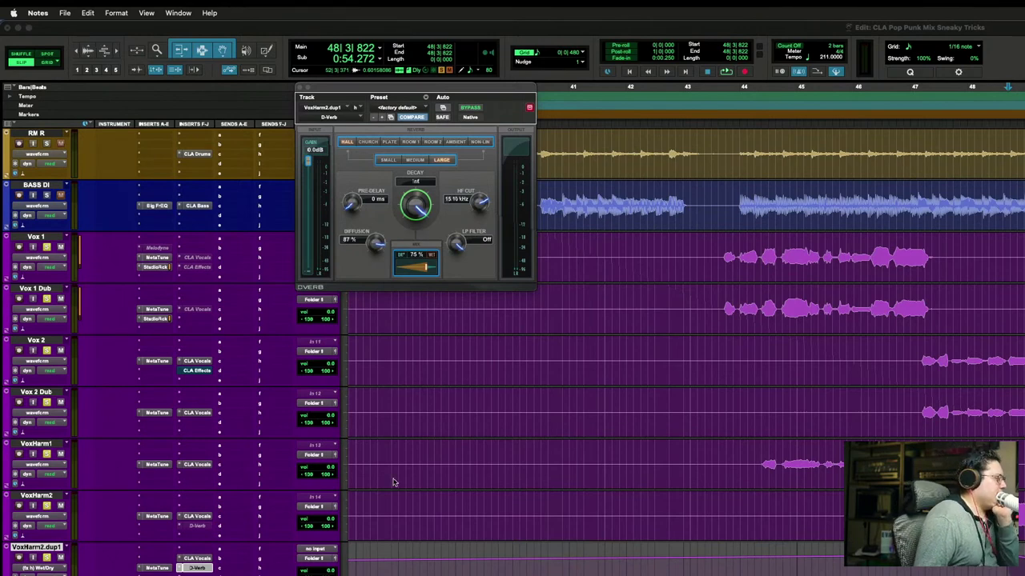
left_click(192, 567)
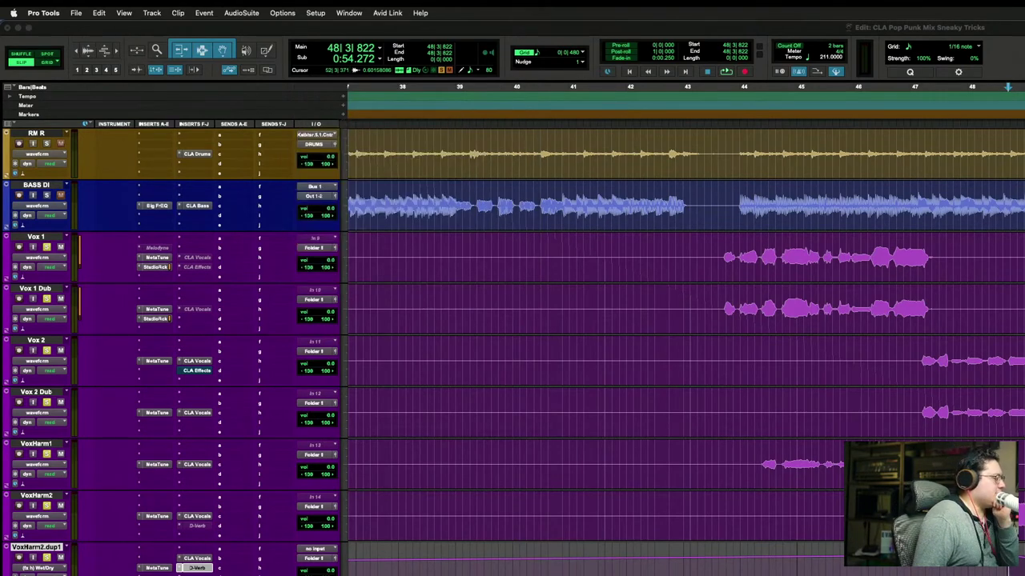
left_click(192, 568)
mouse_move(228, 573)
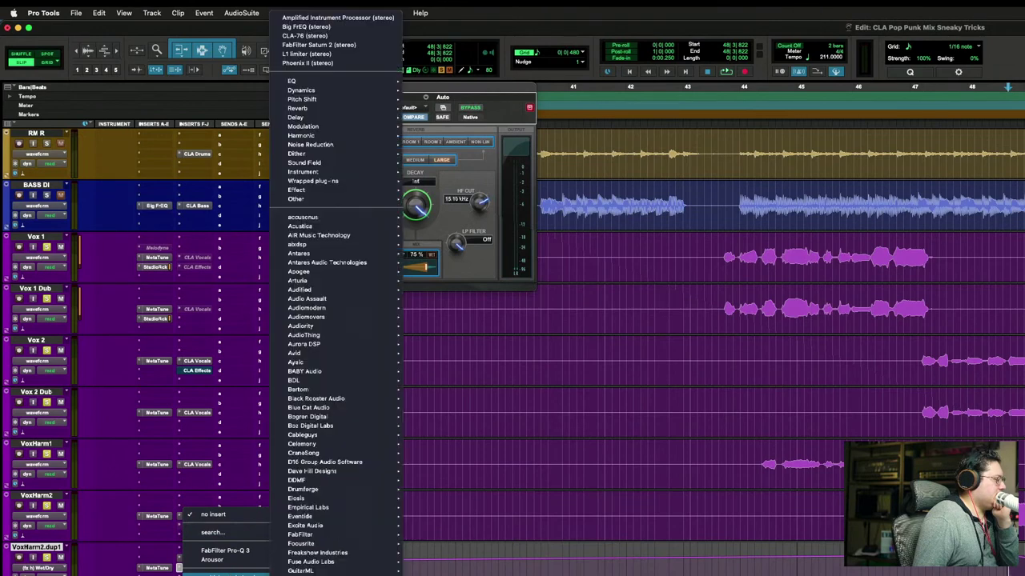
scroll(336, 553, "down", 10)
mouse_move(336, 565)
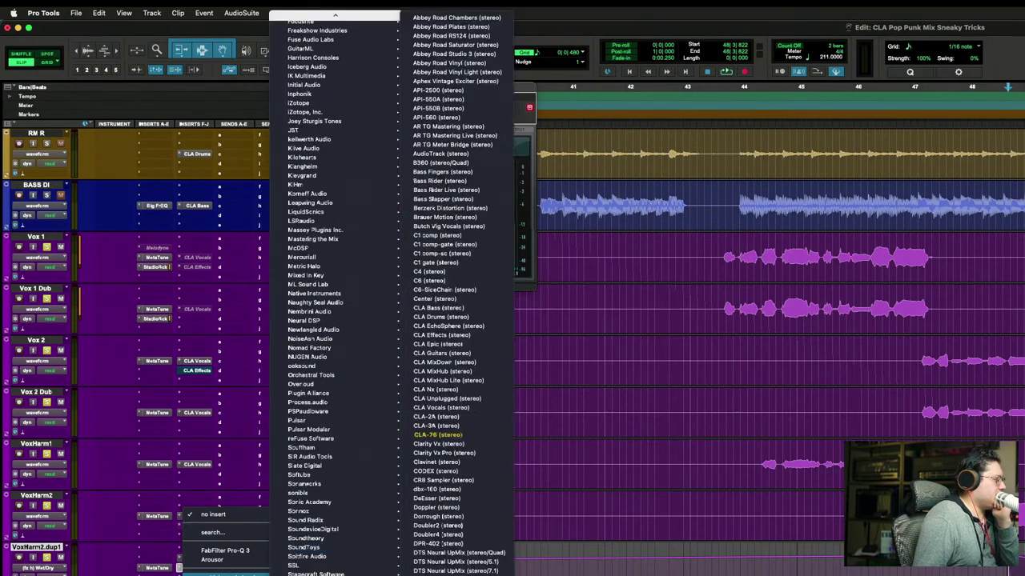
scroll(456, 296, "down", 20)
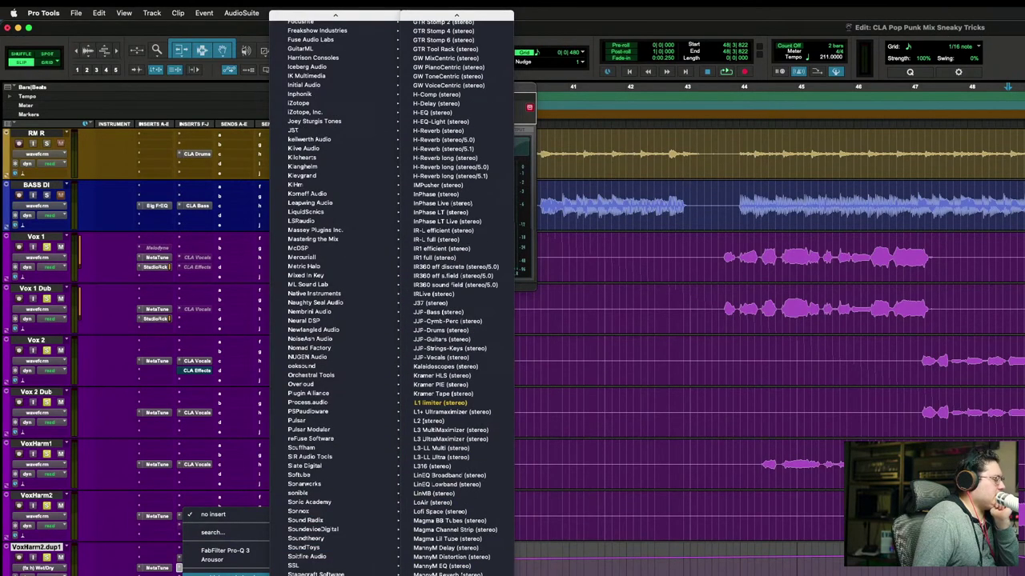
scroll(459, 296, "down", 20)
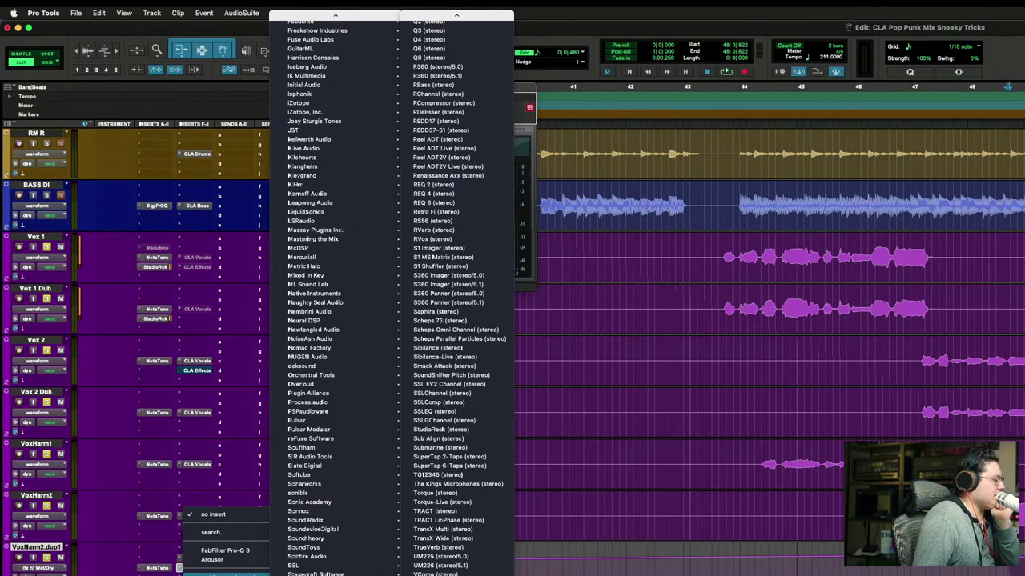
left_click(481, 387)
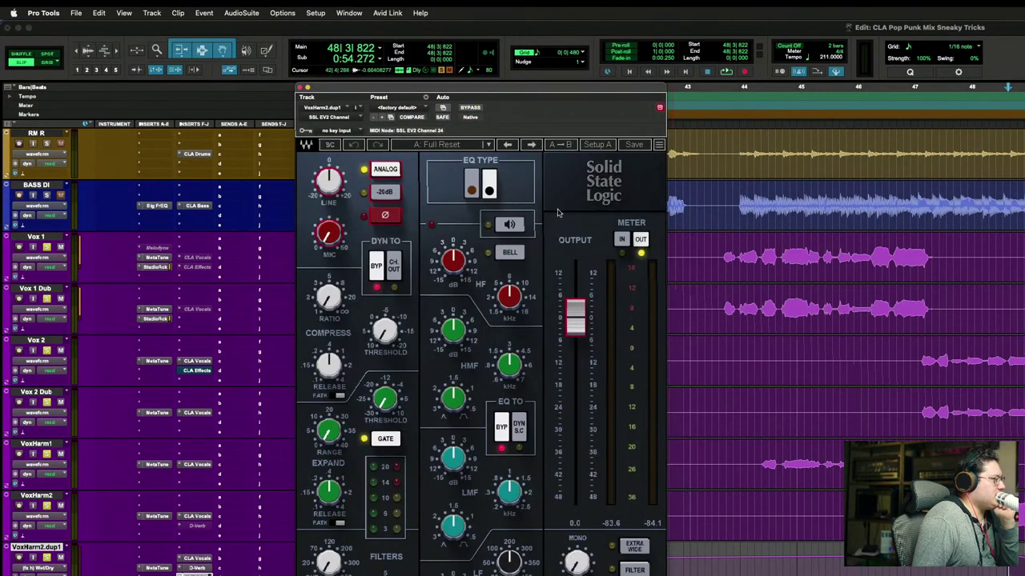
left_click_drag(493, 99, 457, 28)
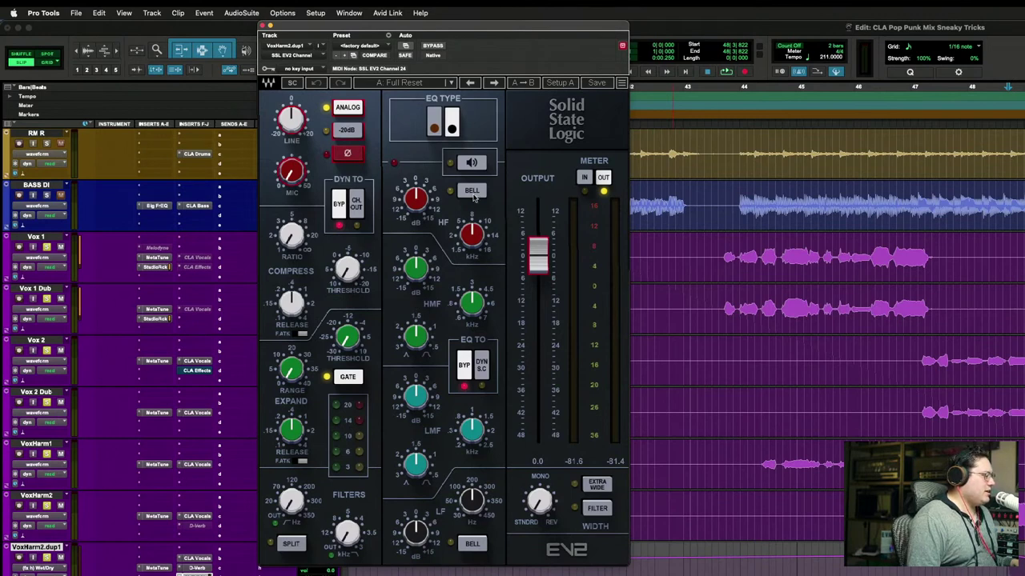
Step: Play the mix, enable the SSL EV2 EQ, and boost the HF band by about 9 dB with a Bell shape
key("space")
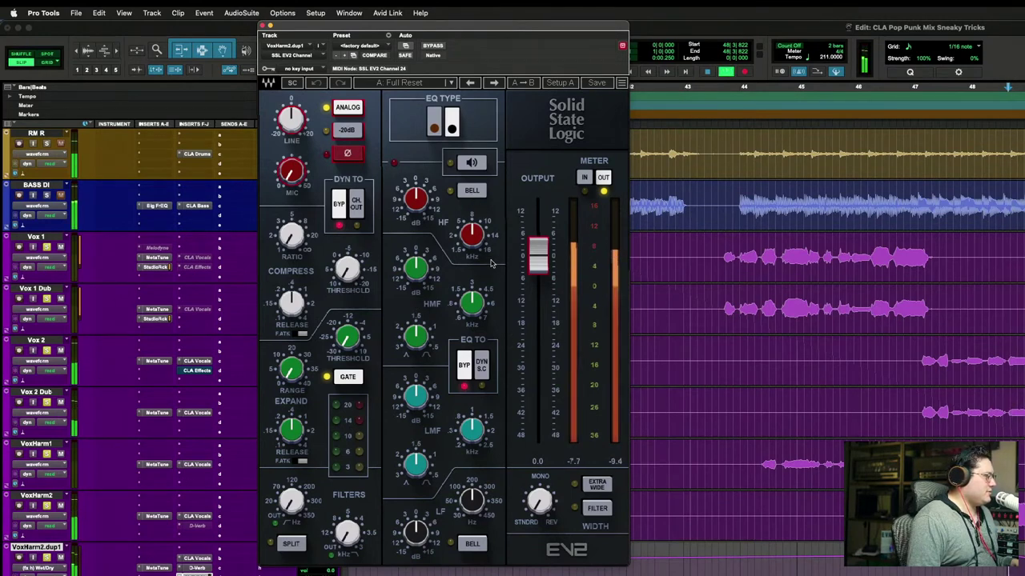
left_click(465, 365)
left_click_drag(416, 199, 472, 192)
left_click(472, 192)
mouse_move(414, 202)
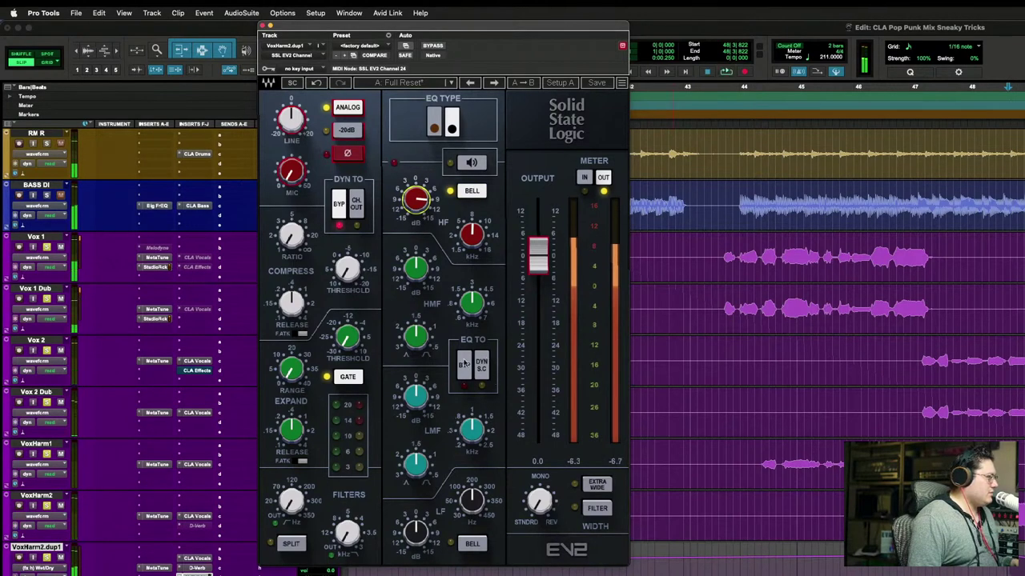
Step: Cut the HMF band at 1.39 kHz and boost the LMF band by 3.1 dB at about 2.5 kHz
left_click_drag(473, 314, 473, 312)
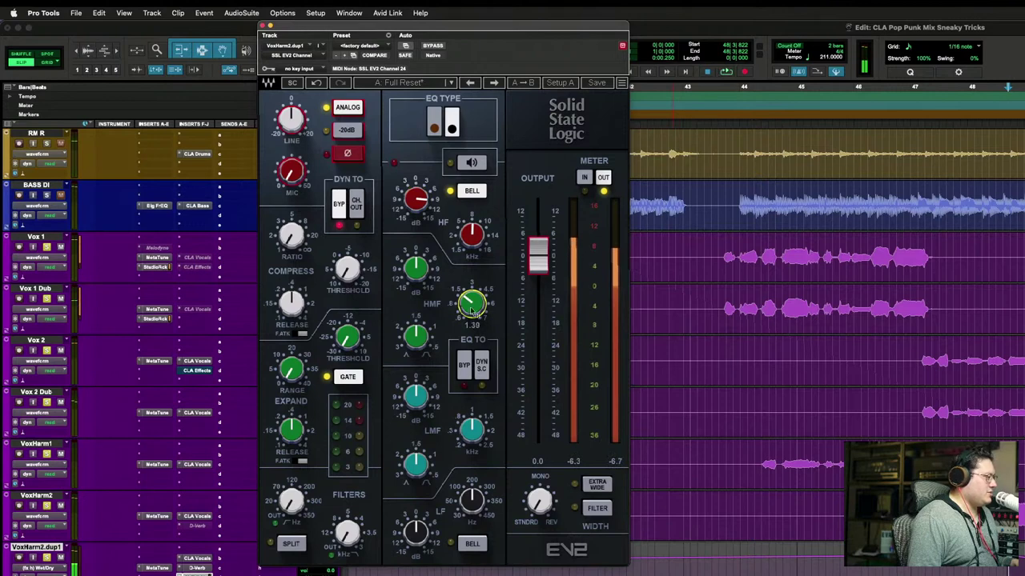
left_click_drag(416, 274, 417, 282)
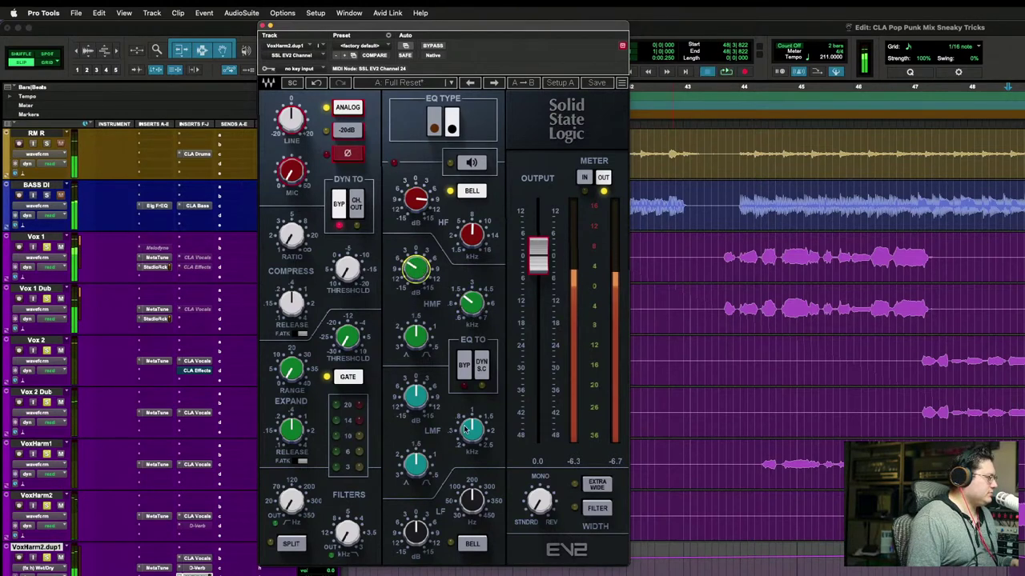
left_click_drag(464, 441, 464, 435)
left_click_drag(415, 396, 415, 393)
key("space")
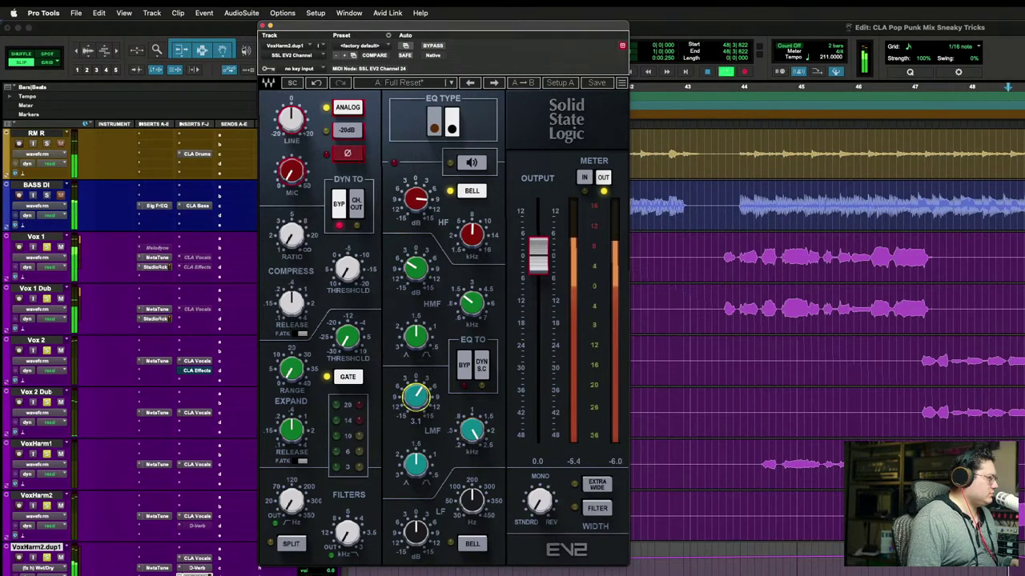
Step: Raise the LF band's frequency and cut its gain, then play the mix
left_click_drag(471, 500, 427, 571)
left_click_drag(415, 532, 415, 526)
key("space")
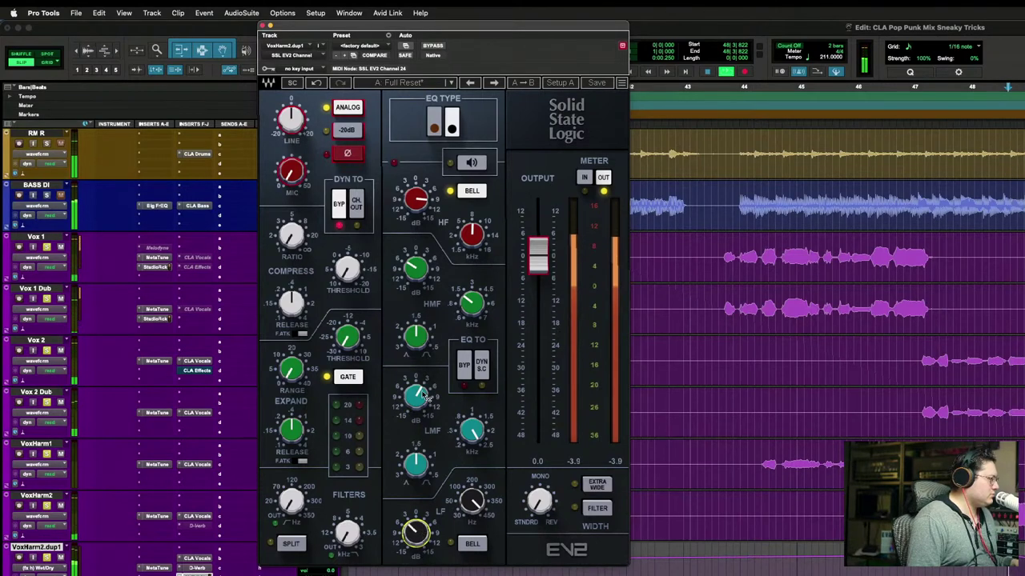
Step: Deepen the HMF cut past -7.3 dB, adjust the HMF band's Q, and replay the mix
key("space")
left_click(416, 268)
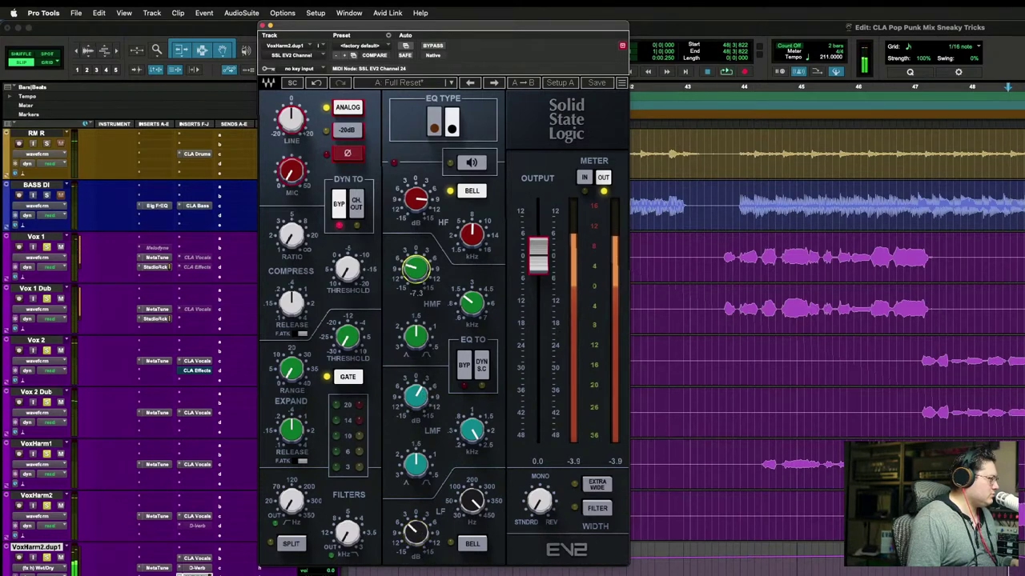
key("space")
left_click(424, 344)
key("space")
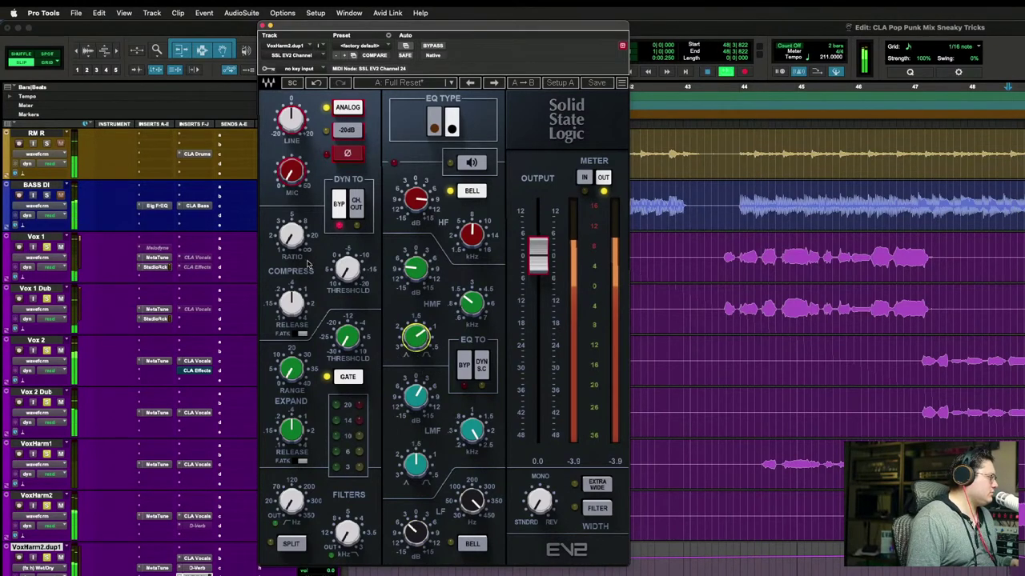
Step: Enable the compressor with a 1.9 ratio, 0.15 release and fast attack, and set its threshold to 5.2 during playback
key("space")
left_click(290, 234)
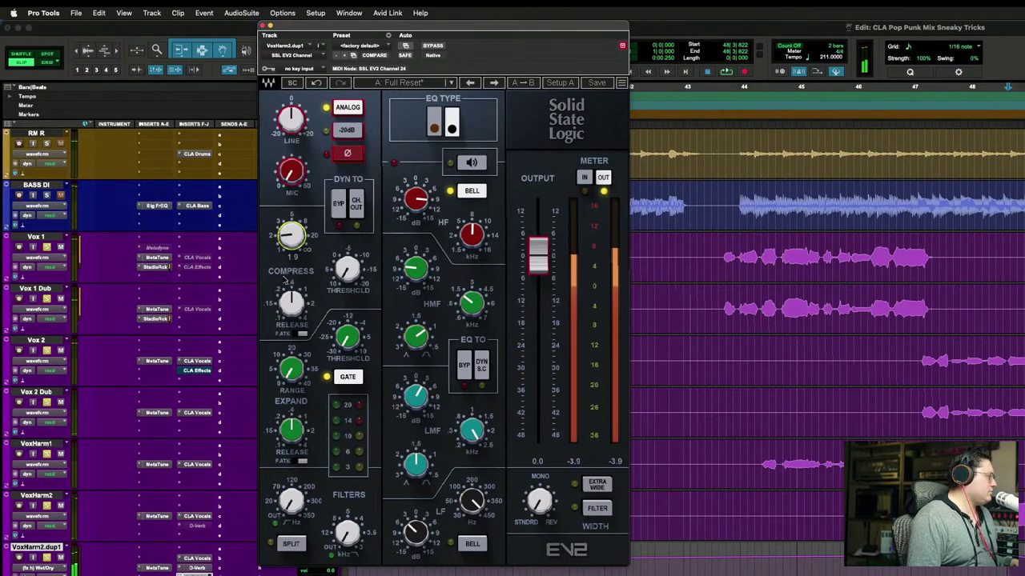
left_click(291, 302)
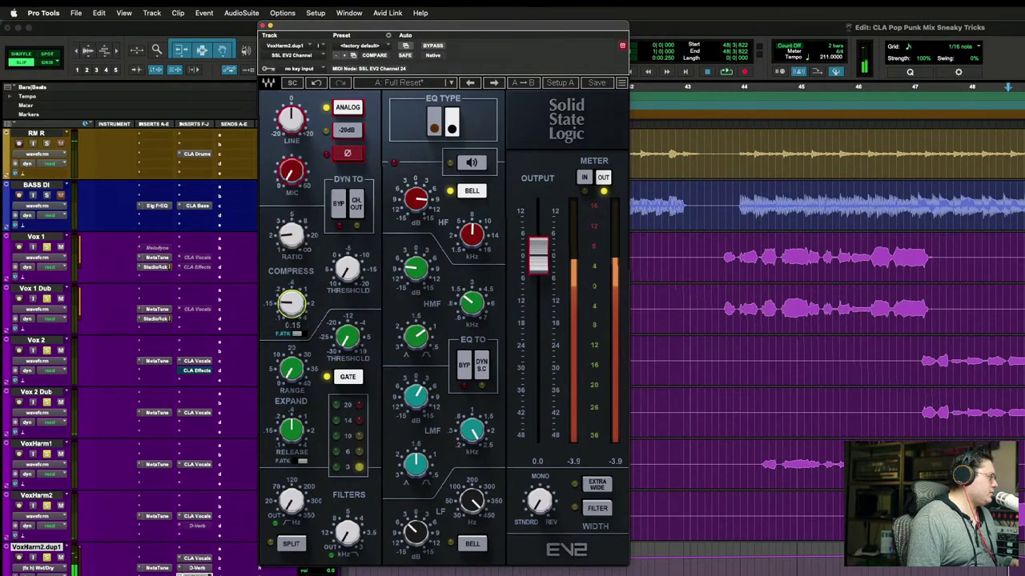
key("space")
left_click(344, 272)
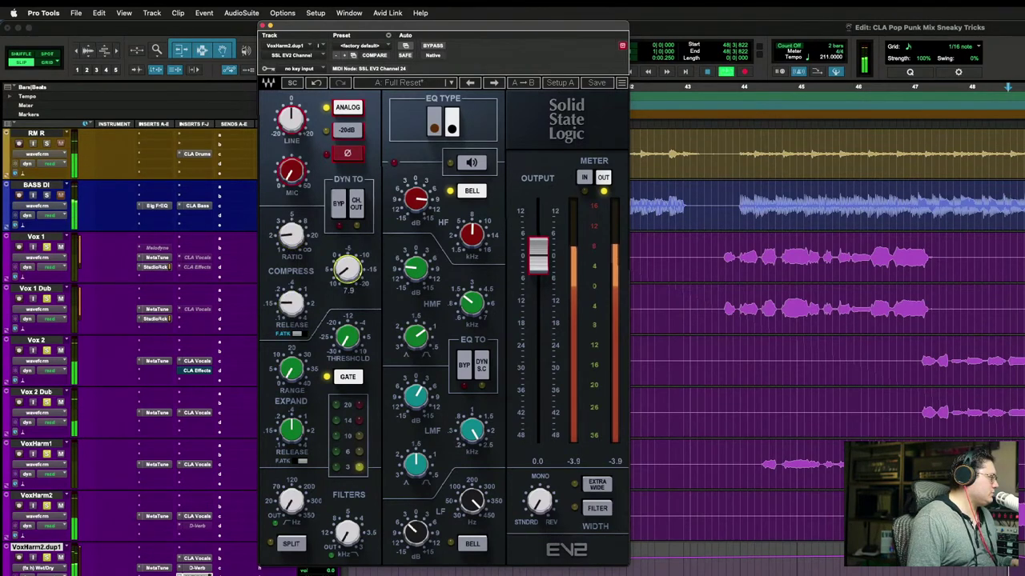
left_click_drag(342, 278, 344, 280)
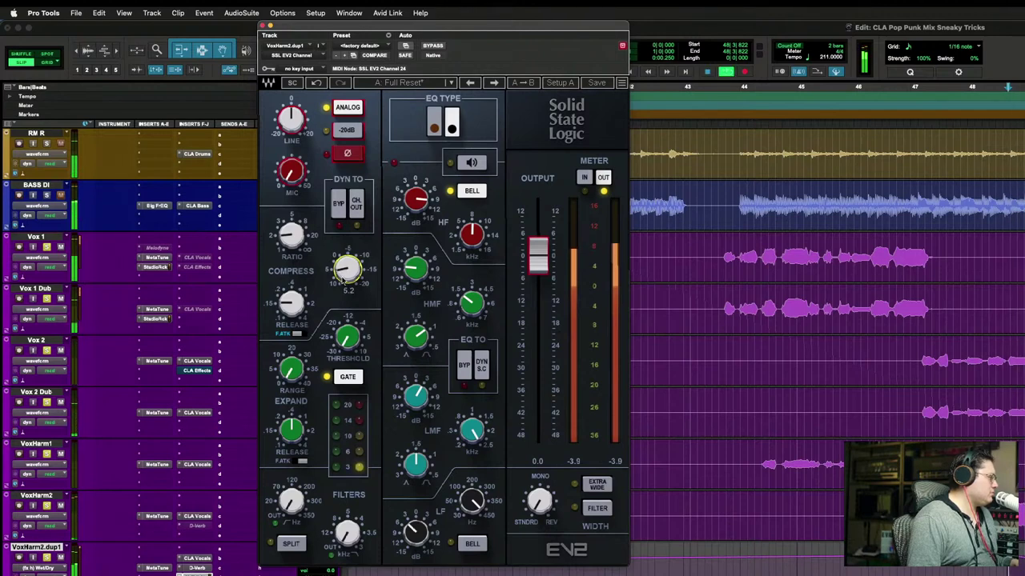
Step: Sweep the low-pass filter with Split enabled, return the filter to Out, and play the mix again
left_click(346, 532)
left_click_drag(346, 532, 346, 536)
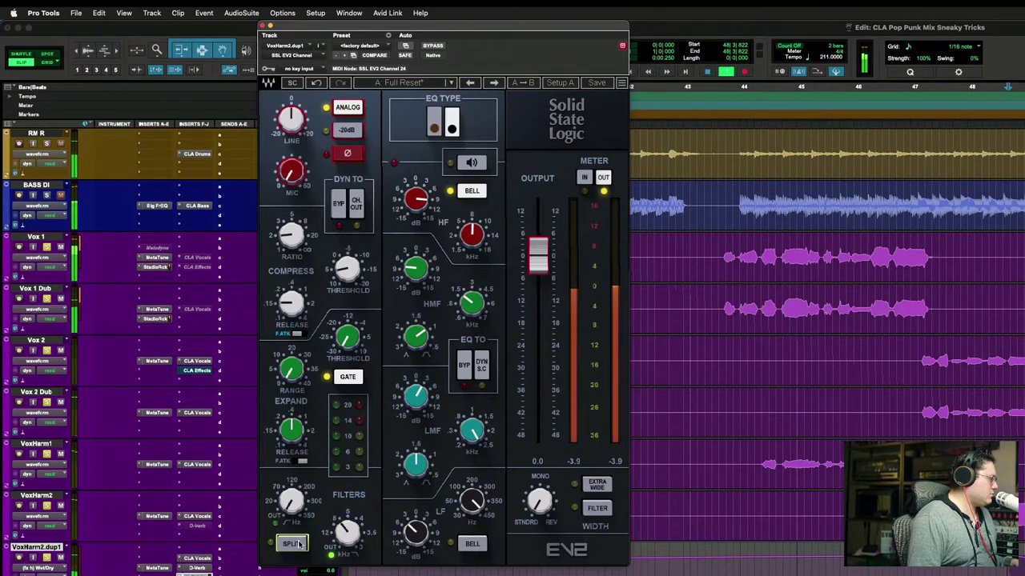
left_click(291, 544)
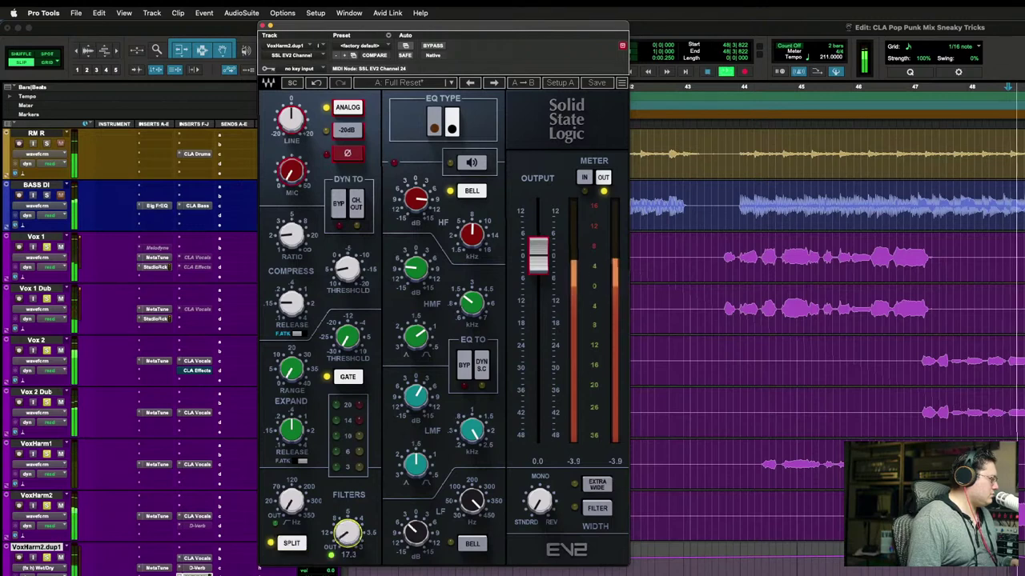
left_click_drag(356, 534, 352, 530)
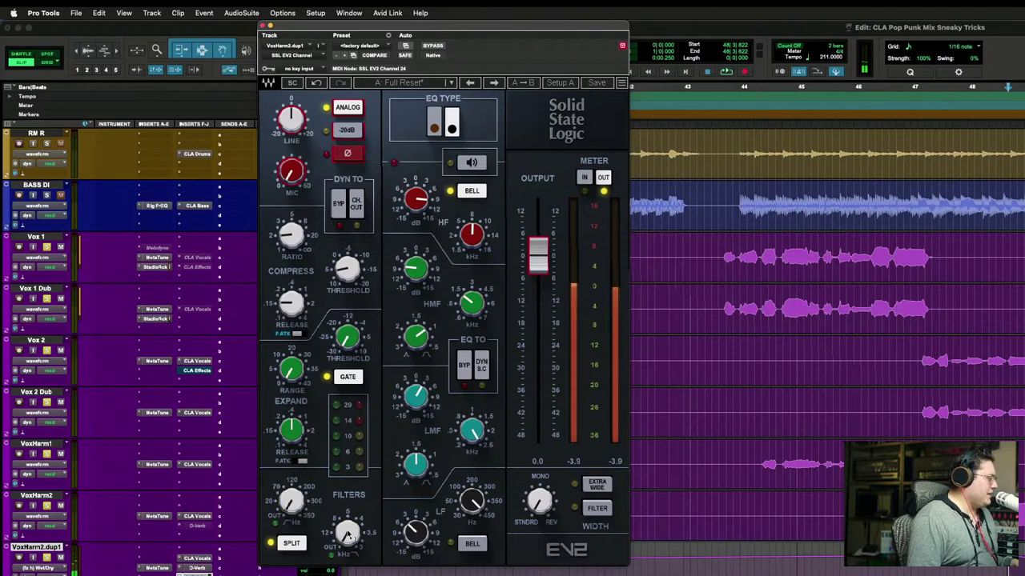
mouse_move(347, 536)
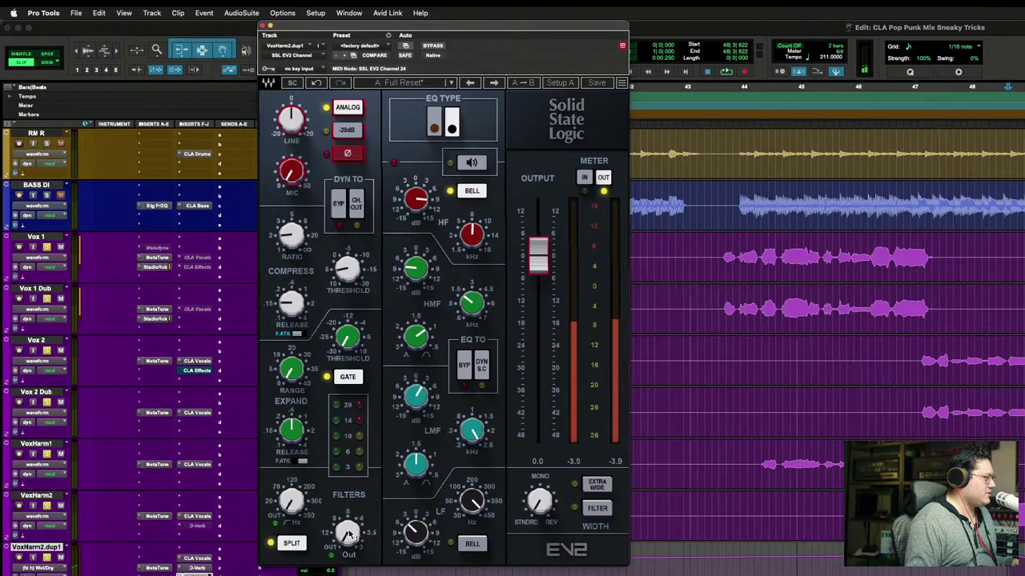
key("space")
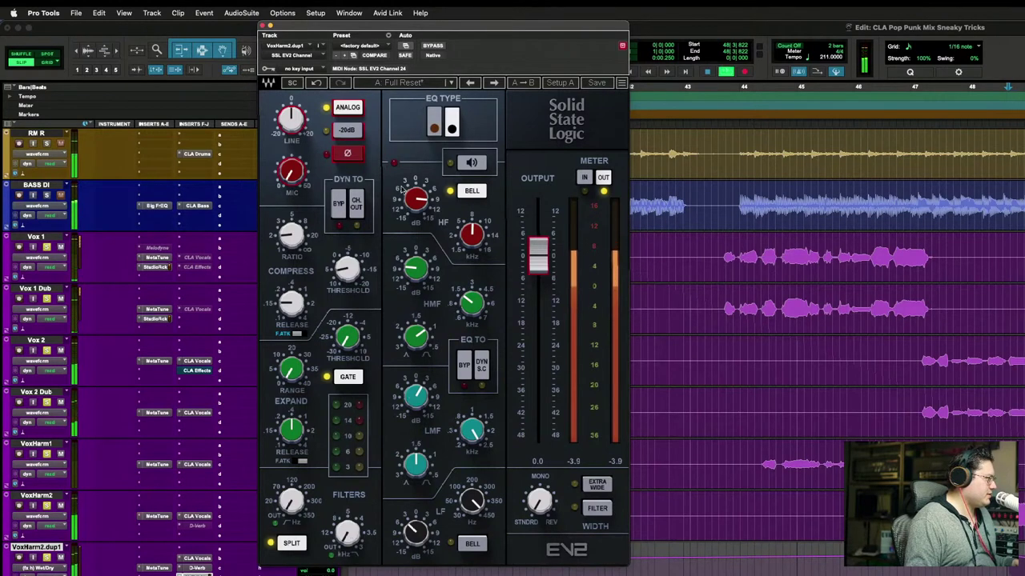
Step: Compare the VoxHarm2.dup1 harmony with the SSL EV2 Channel bypassed and active during playback
left_click(433, 46)
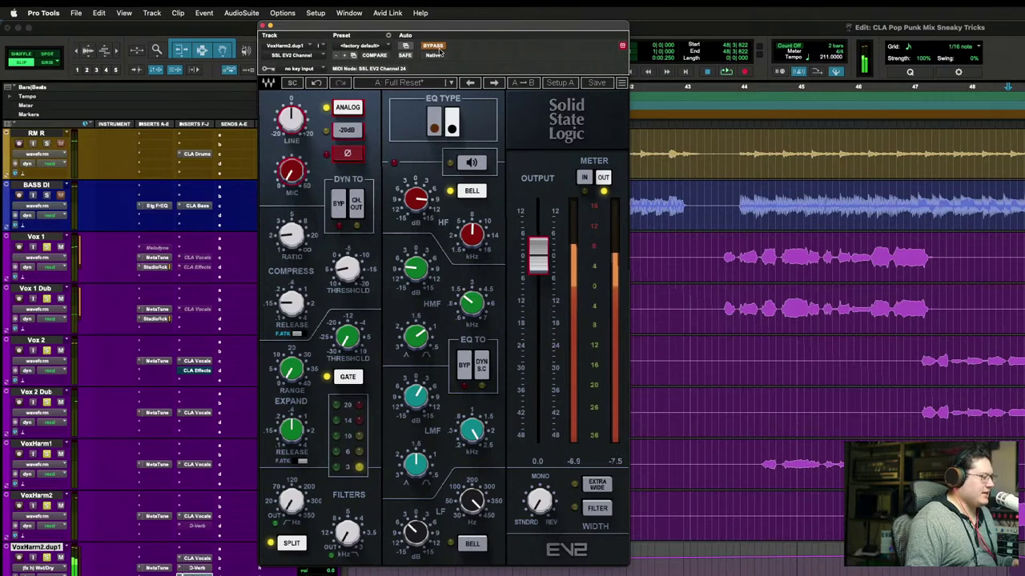
left_click(437, 48)
left_click(435, 48)
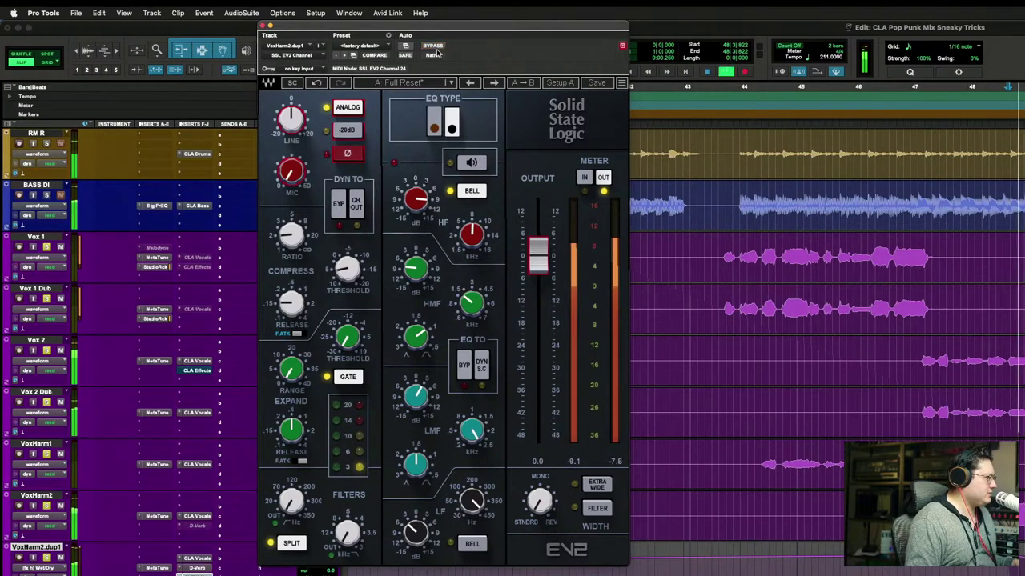
left_click(435, 47)
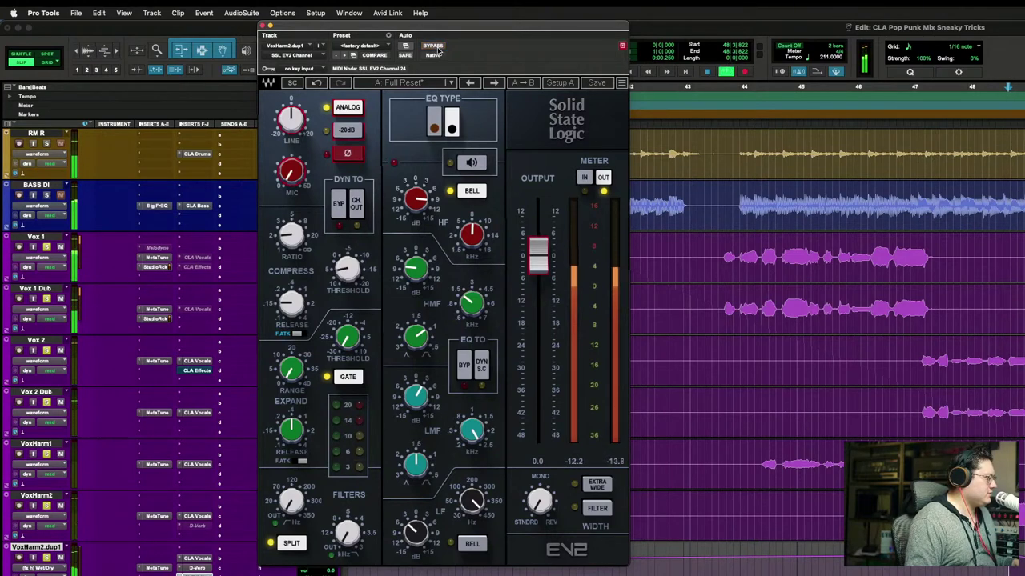
Step: Turn on Extra Wide in the EV2 Channel and compare it with Extra Wide off and with the plug-in bypassed
left_click(598, 483)
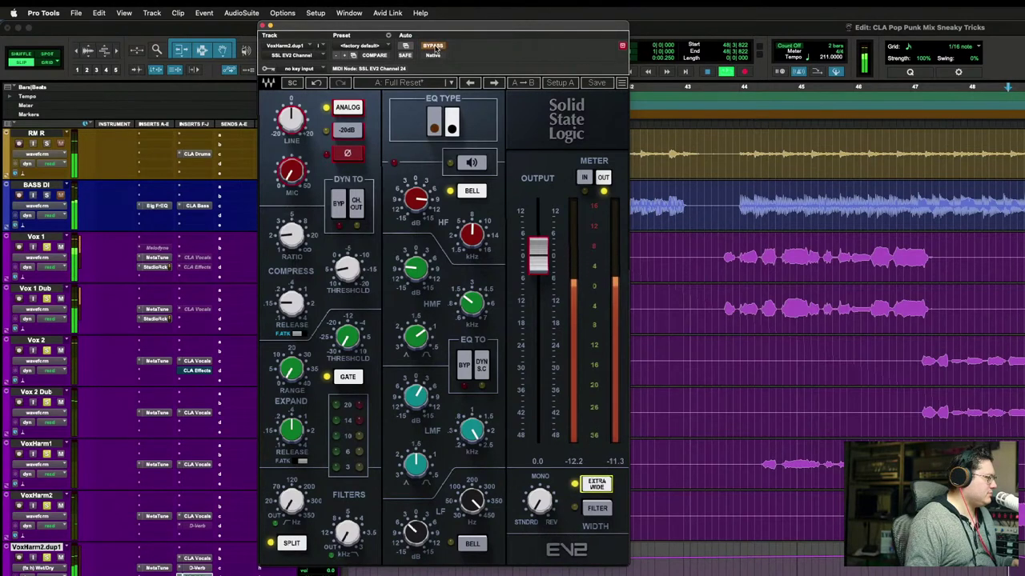
left_click(606, 488)
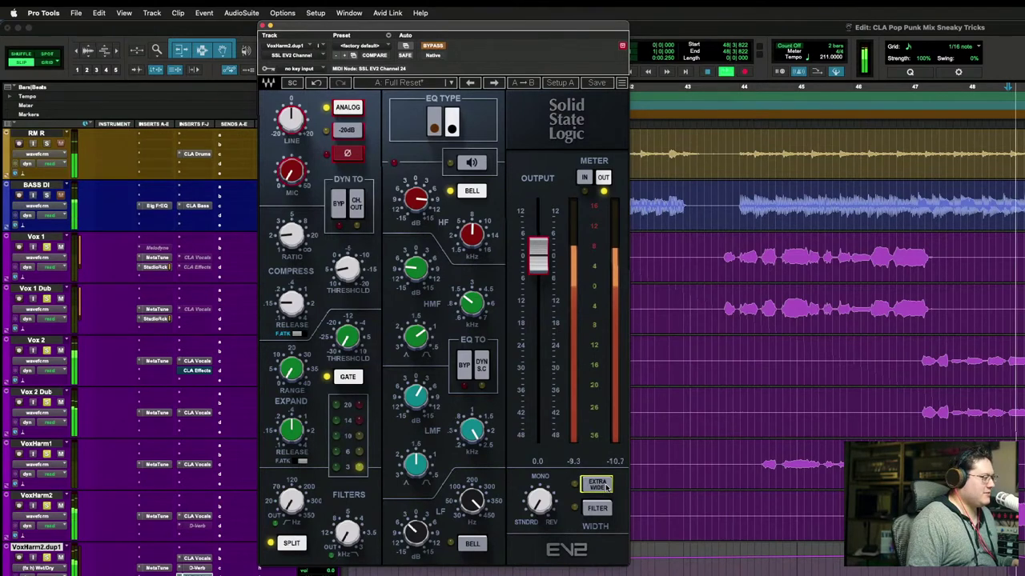
left_click(606, 488)
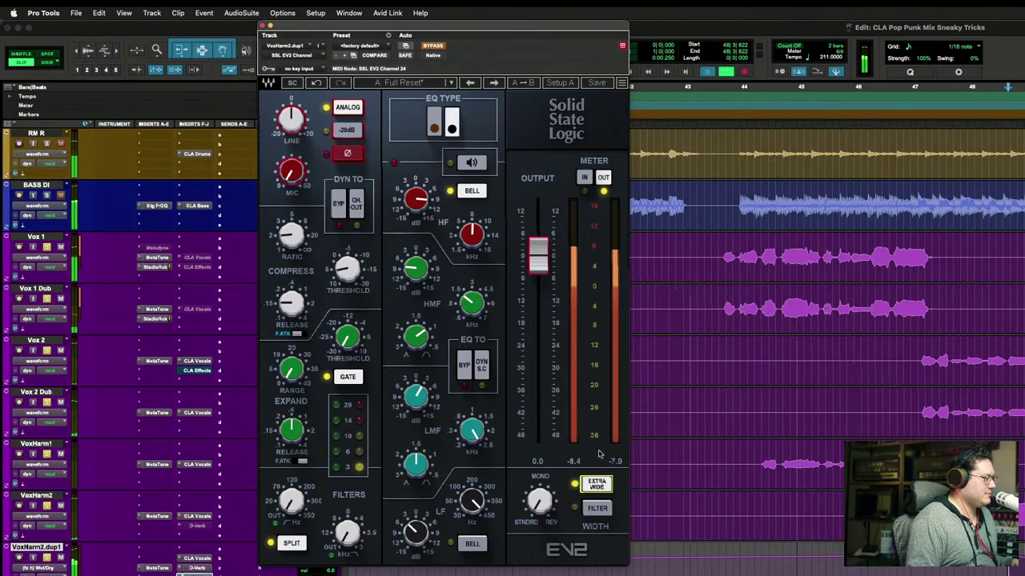
left_click(433, 47)
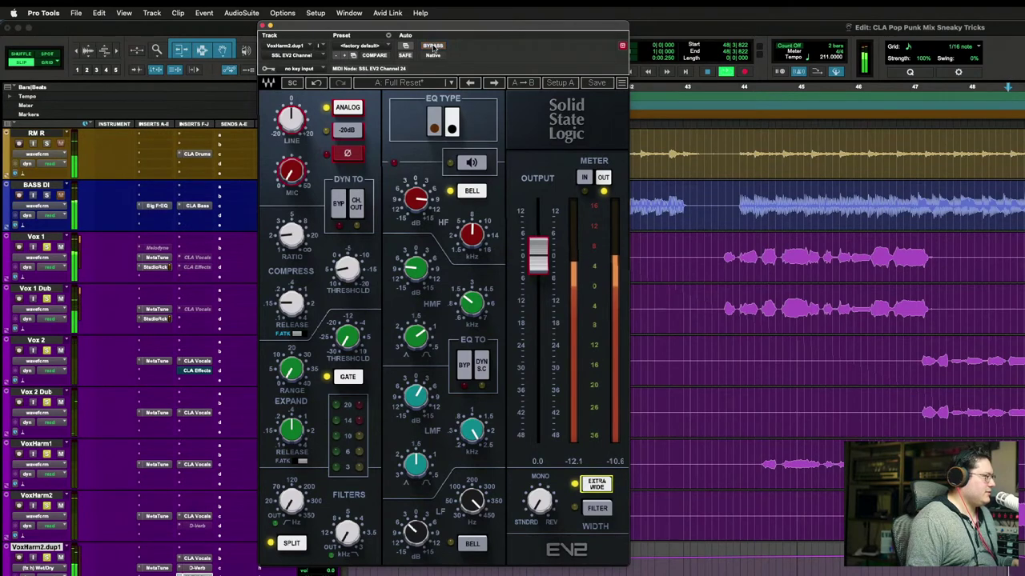
left_click(602, 486)
left_click(602, 486)
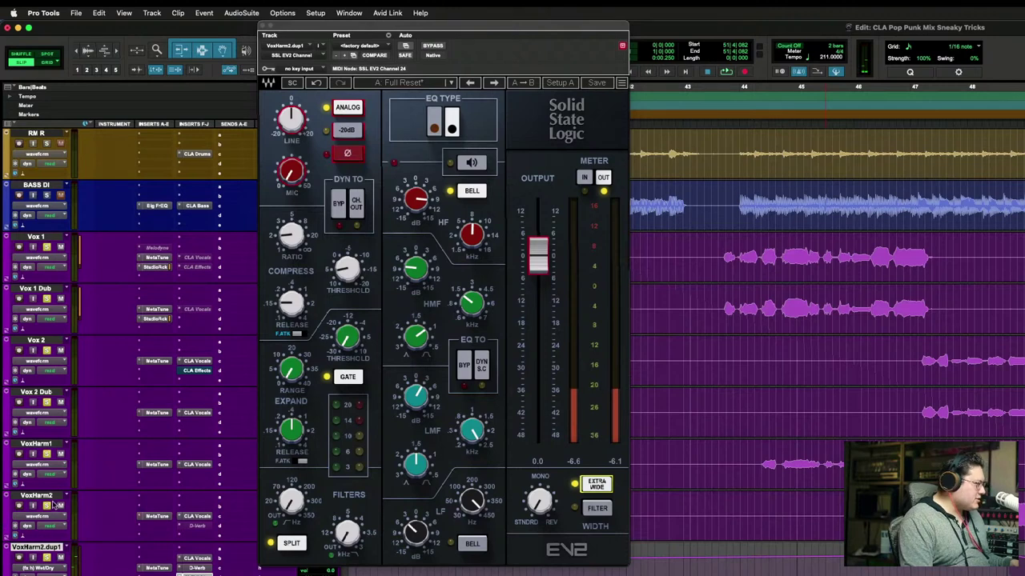
Step: Automate the EV2 Channel's low-pass filter on VoxHarm2.dup1, play the mix to check it, and close the plug-in window
key("space")
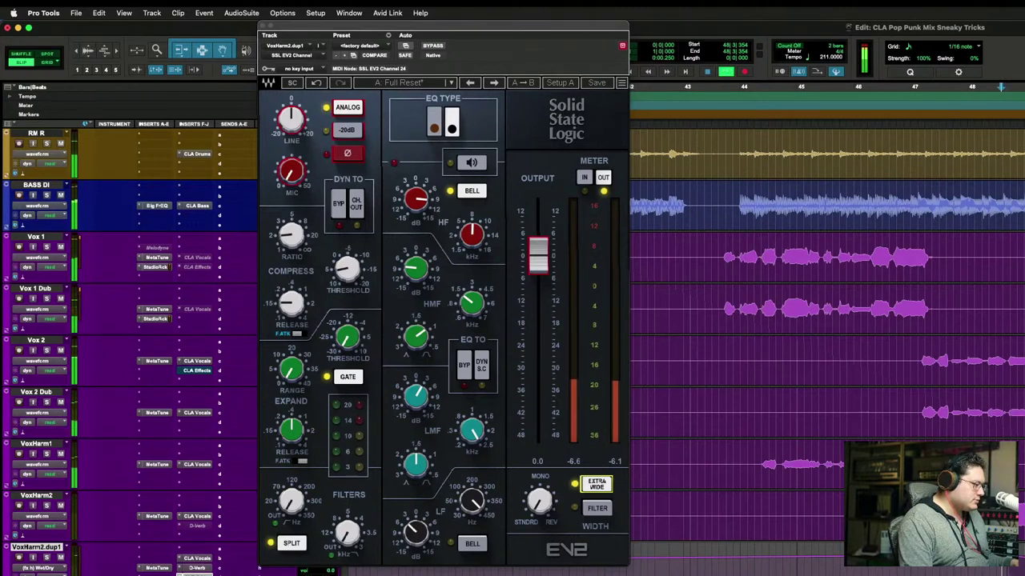
key("space")
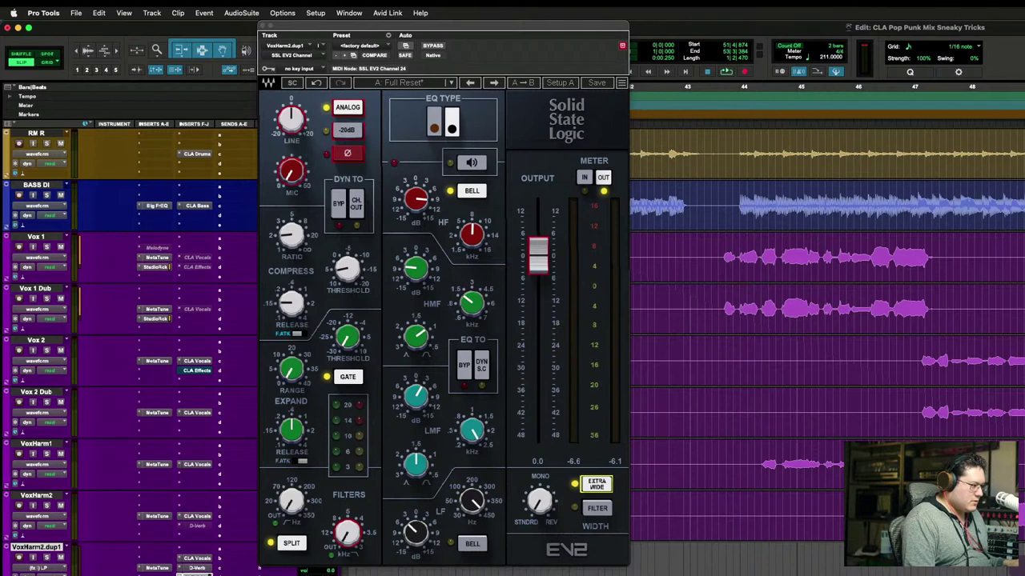
left_click_drag(346, 532, 347, 528)
key("space")
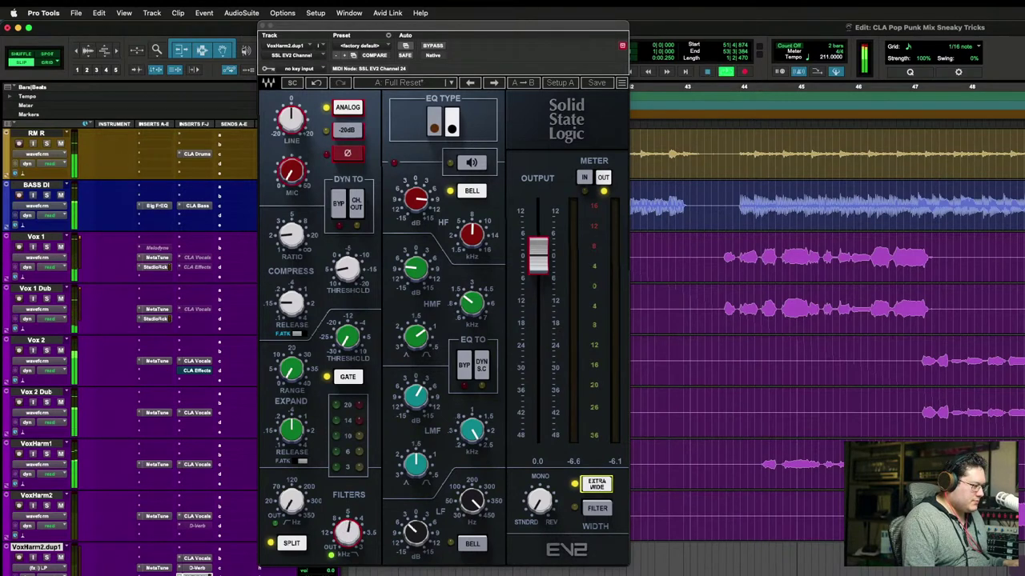
left_click_drag(347, 529, 347, 524)
key("space")
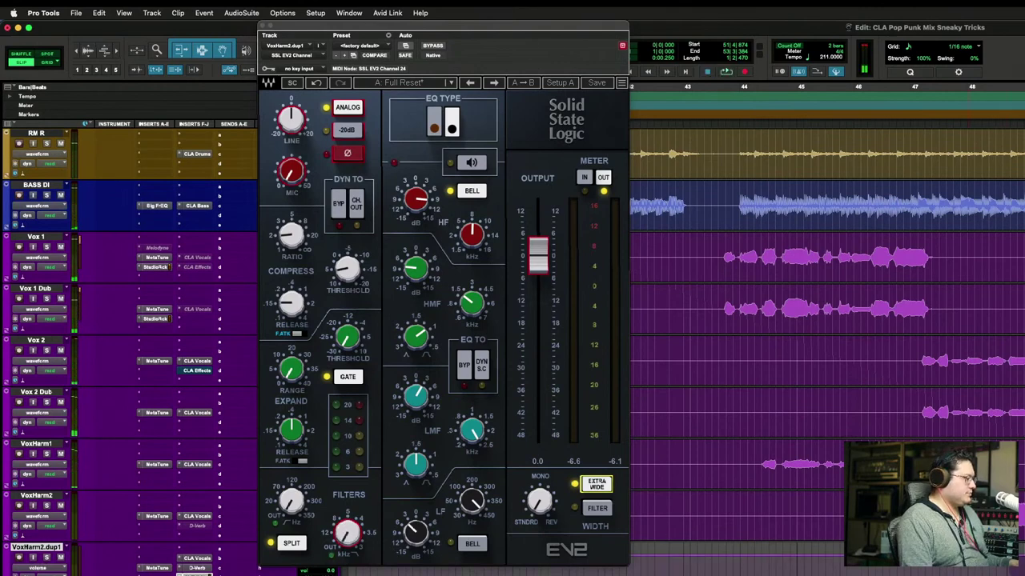
key("space")
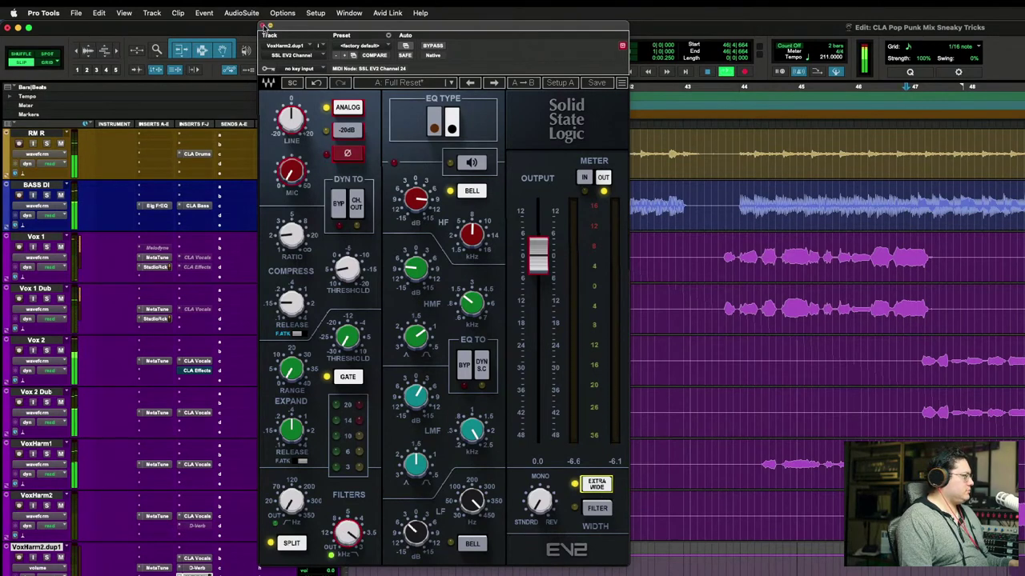
key("space")
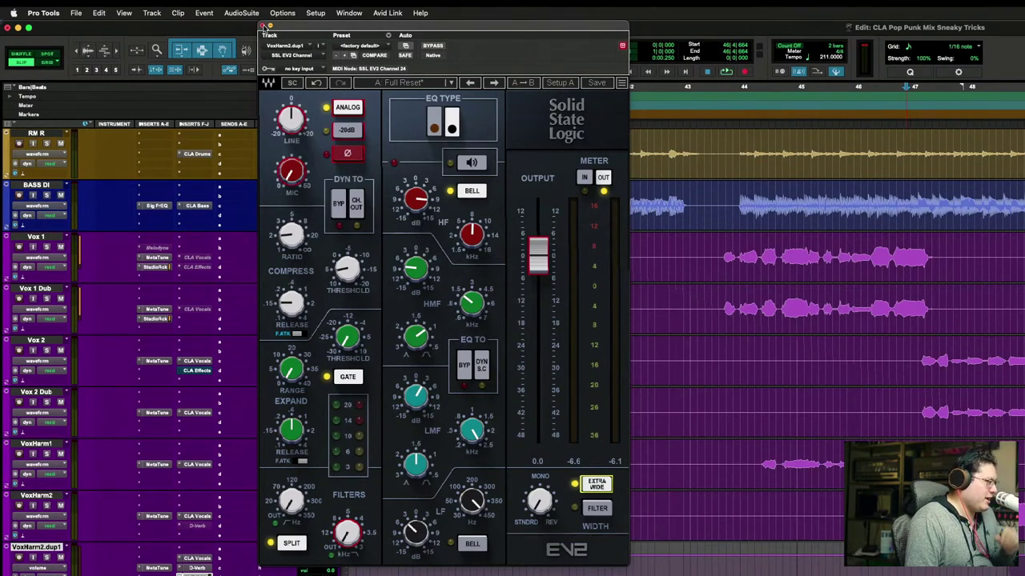
left_click(264, 28)
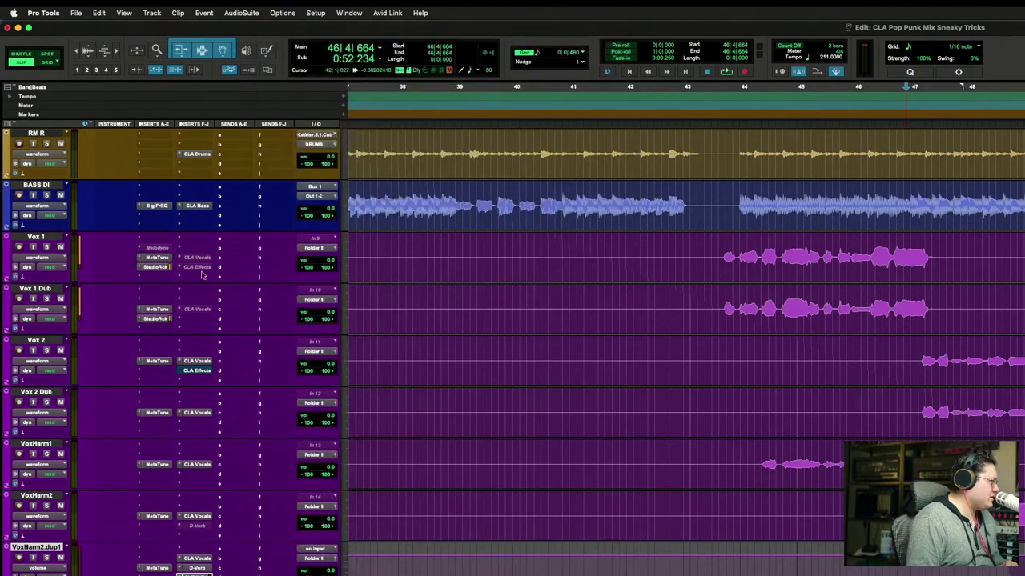
Step: Switch to Notes and back to Pro Tools, and place the edit cursor on Vox 1 just before the vocal entry after bar 43
scroll(616, 320, "up", 3)
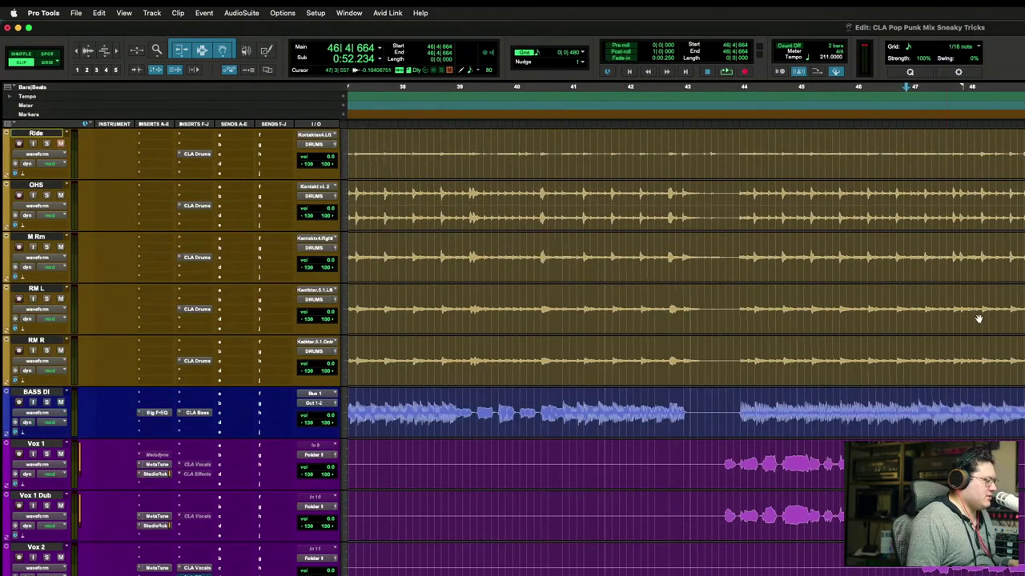
key("super+Tab")
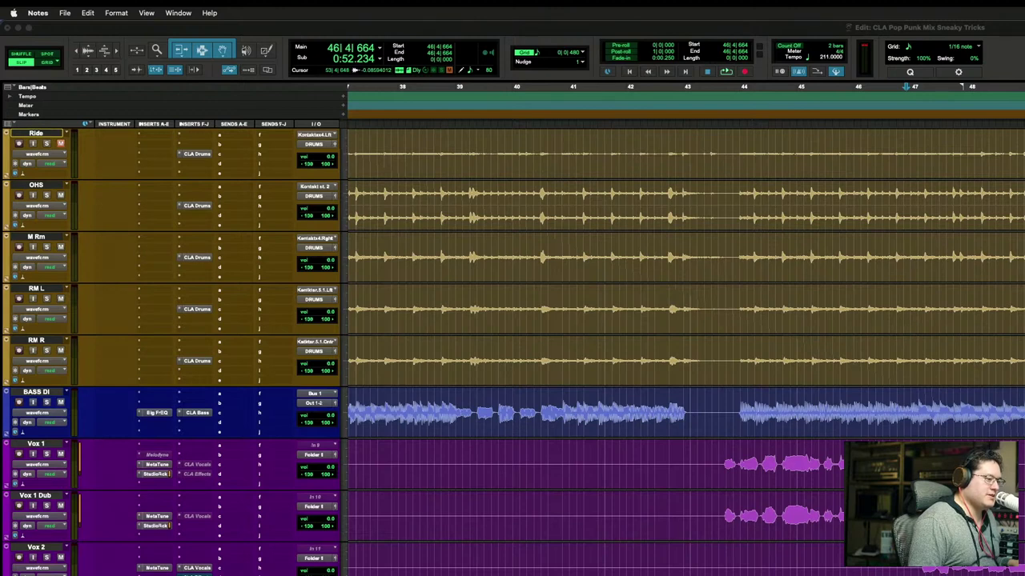
left_click(1022, 467)
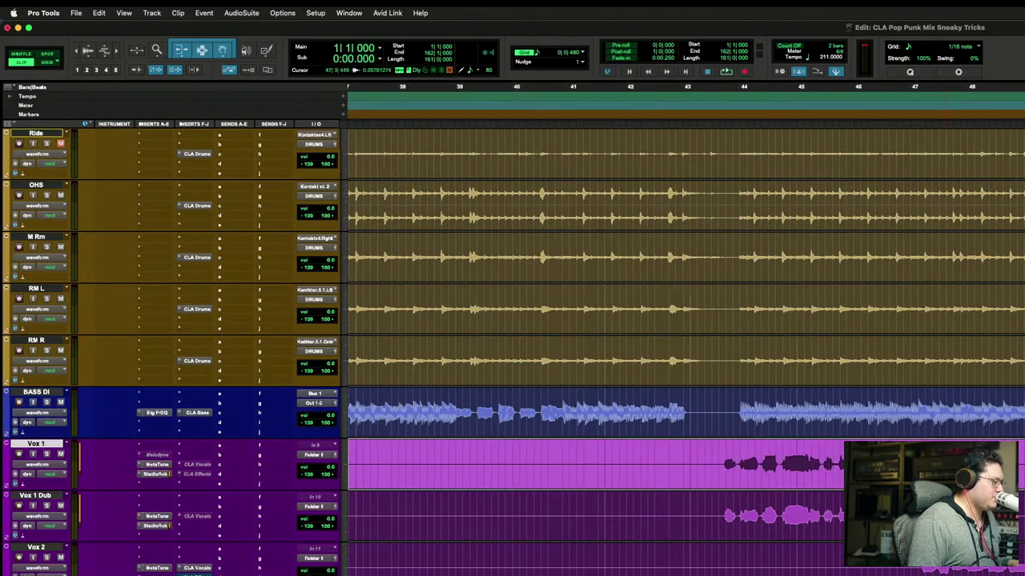
left_click(838, 460)
left_click(726, 457)
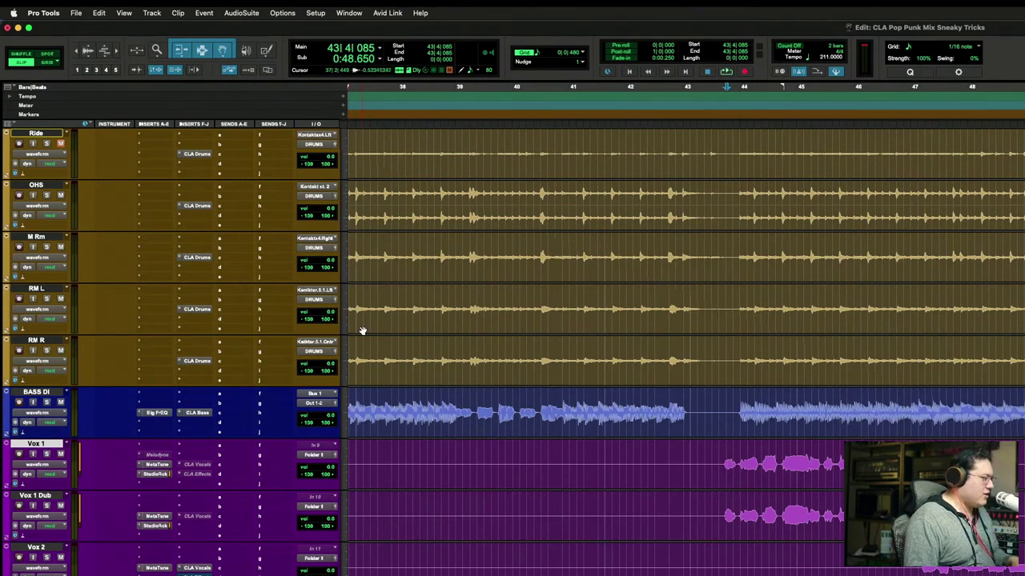
key("super+equal")
key("super+equal")
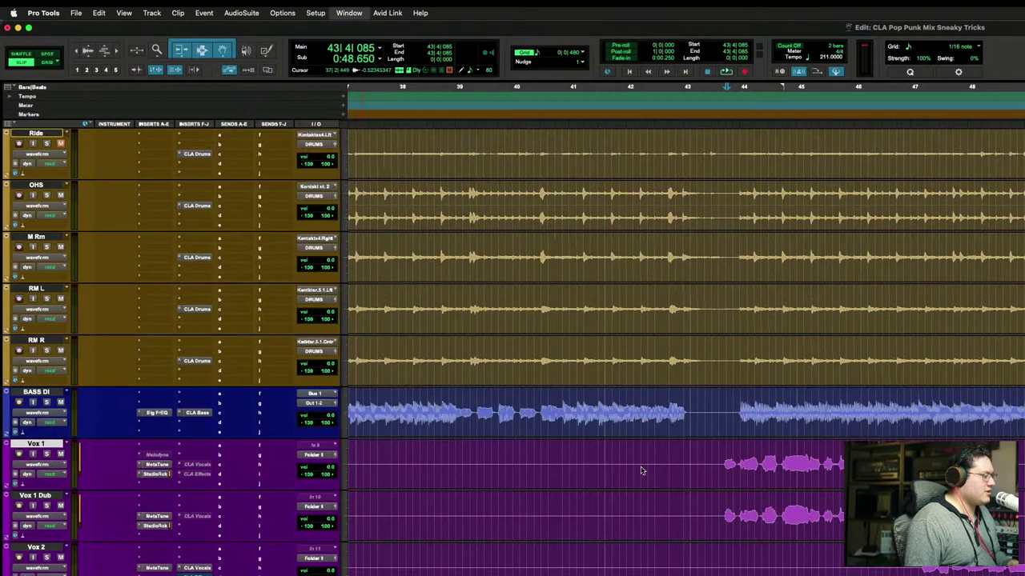
left_click(719, 450)
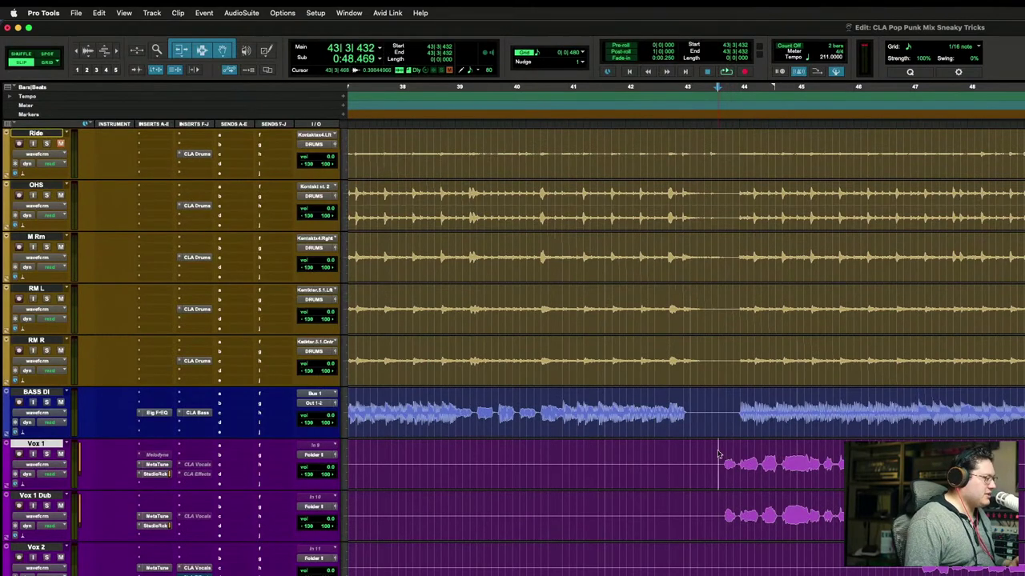
Step: Examine the Master Bypass automation on the DRUMS, K1 and GTRS tracks and the volume automation on Lead Gtr 1
scroll(721, 441, "up", 10)
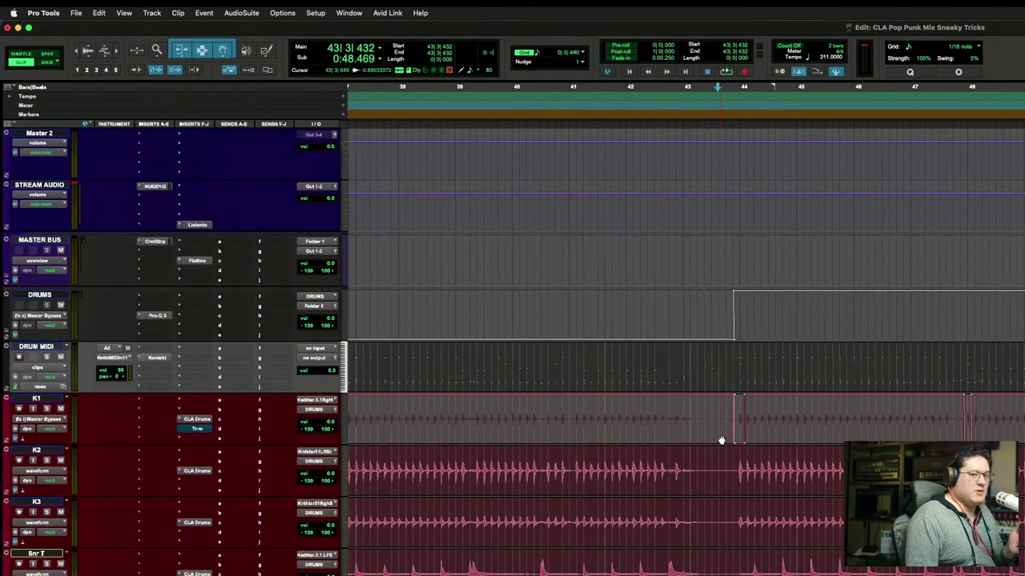
scroll(747, 432, "down", 1)
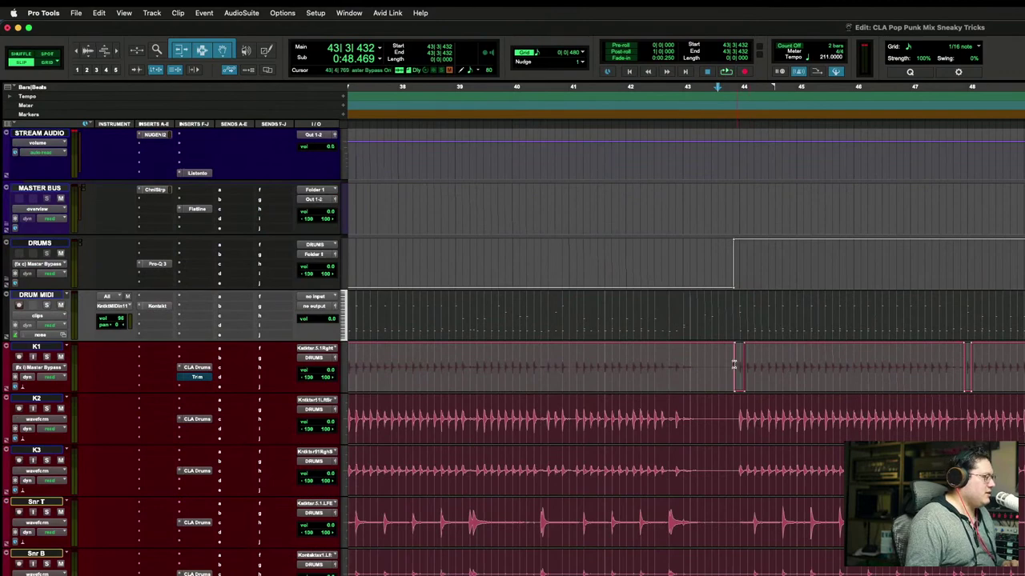
left_click_drag(733, 364, 793, 361)
left_click(745, 424)
scroll(745, 424, "down", 6)
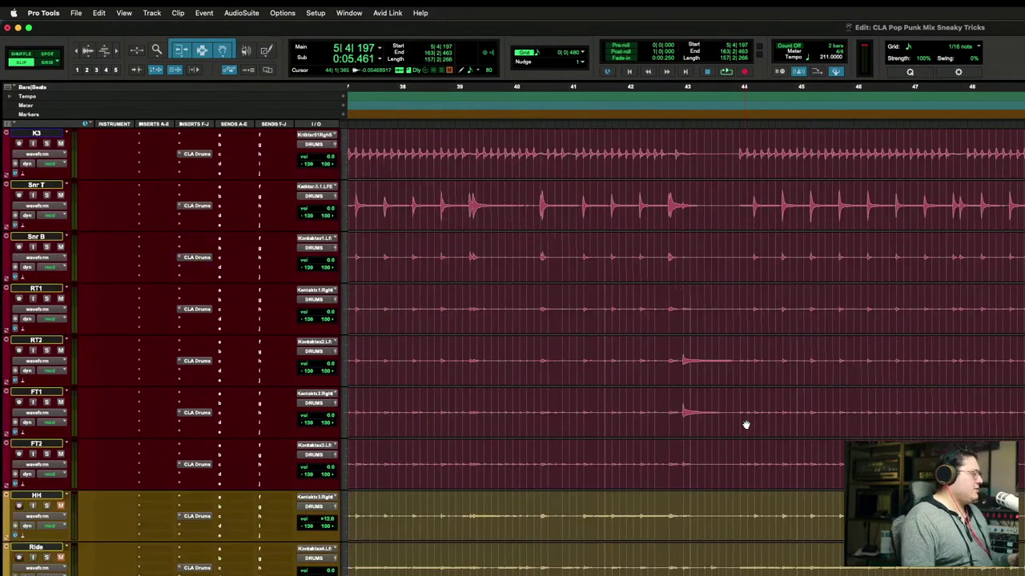
scroll(745, 424, "down", 15)
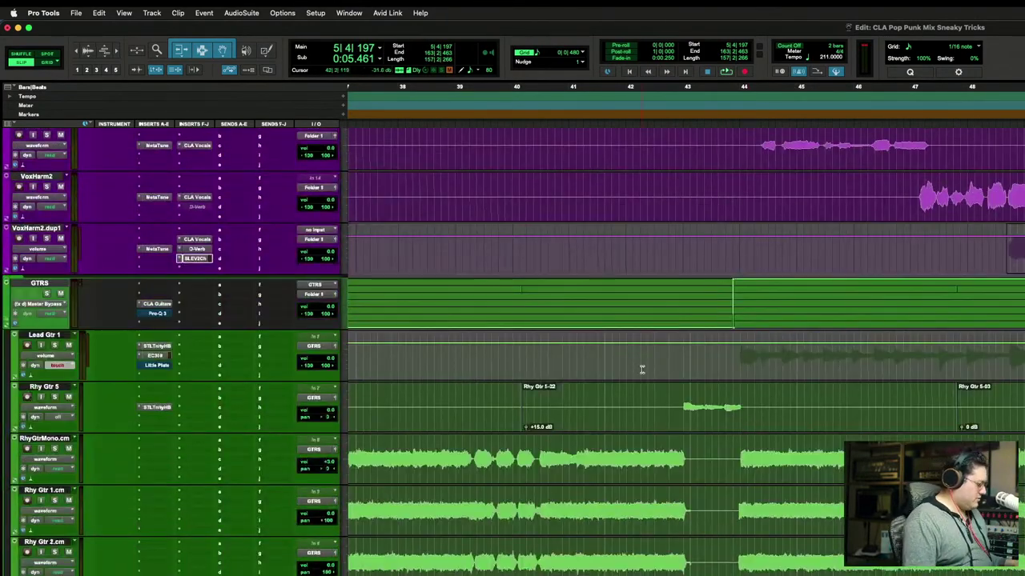
scroll(641, 369, "down", 6)
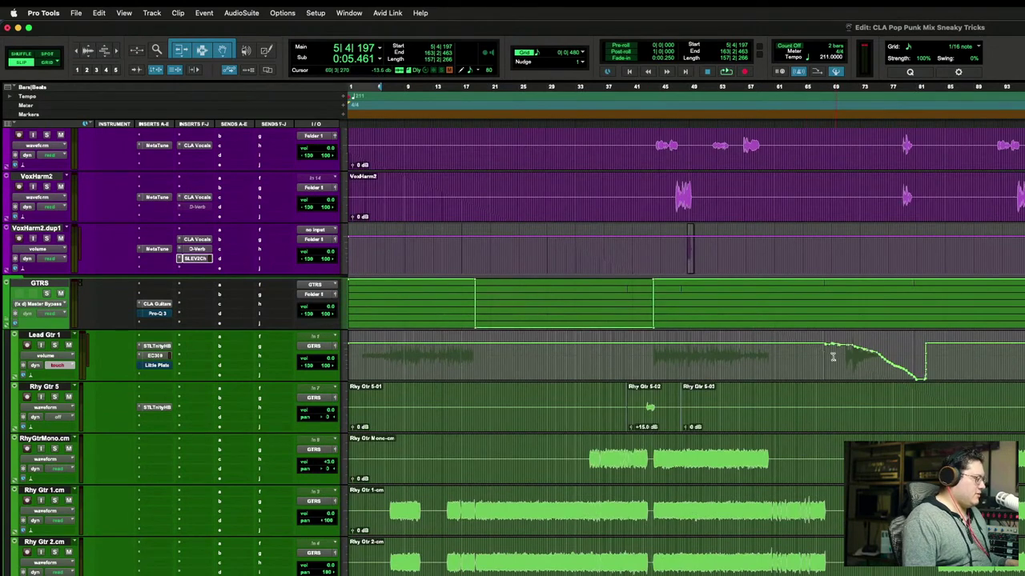
scroll(832, 357, "right", 5)
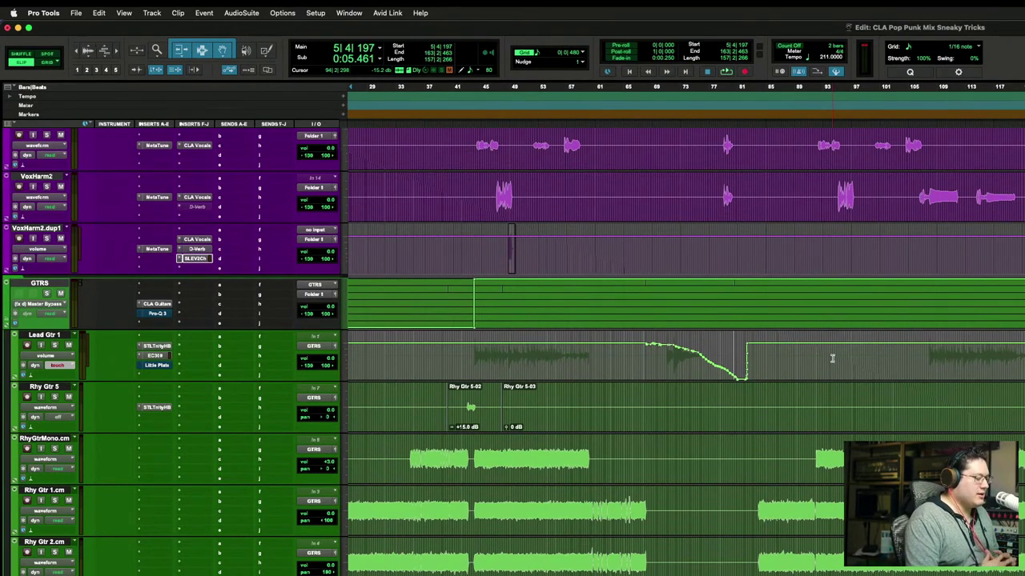
Step: Select the GTRS folder track, and place the edit cursor on Lead Gtr 1 in bar 67, just before its volume fade
left_click(46, 285)
scroll(513, 352, "up", 5)
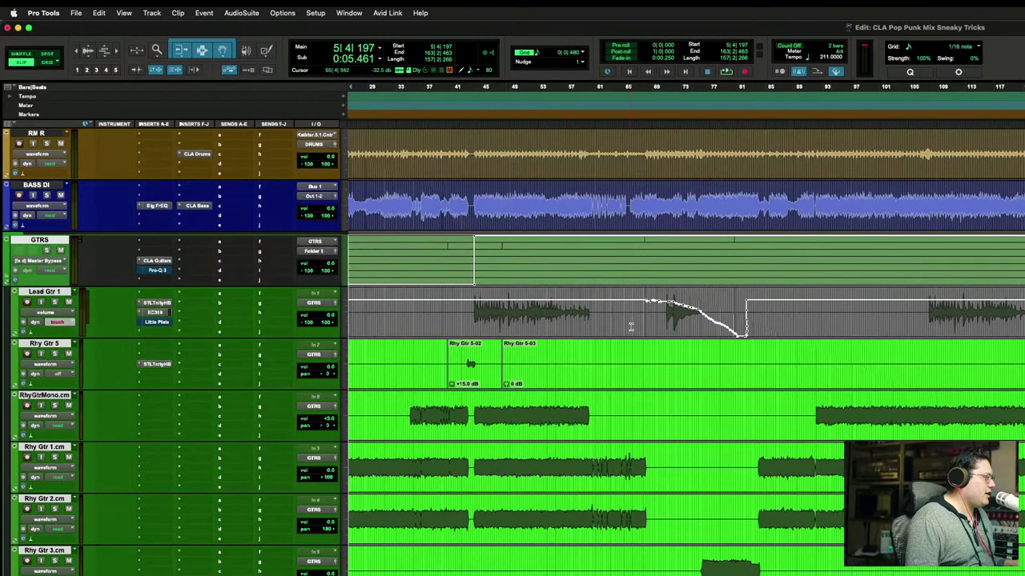
left_click(681, 352)
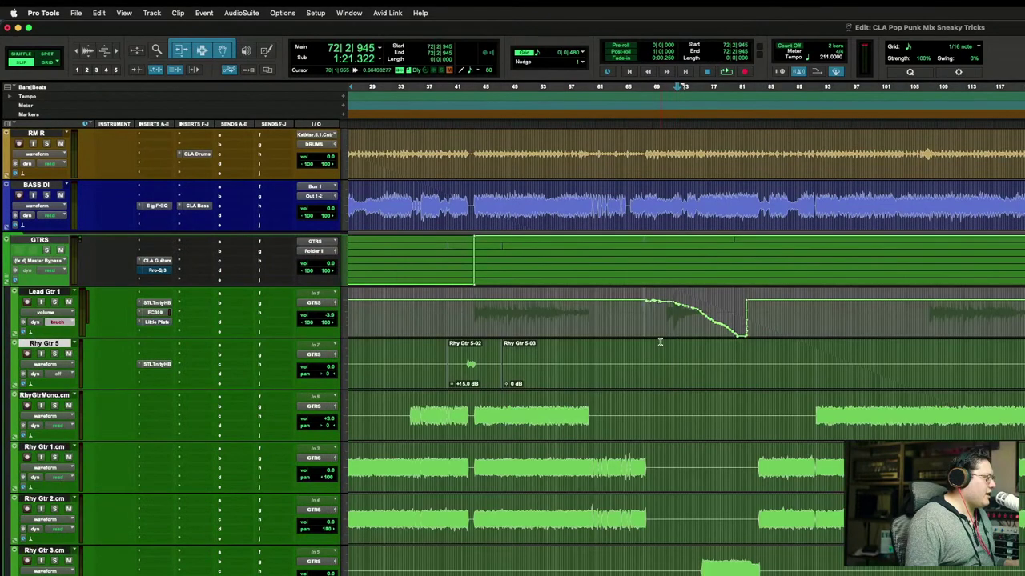
left_click(660, 346)
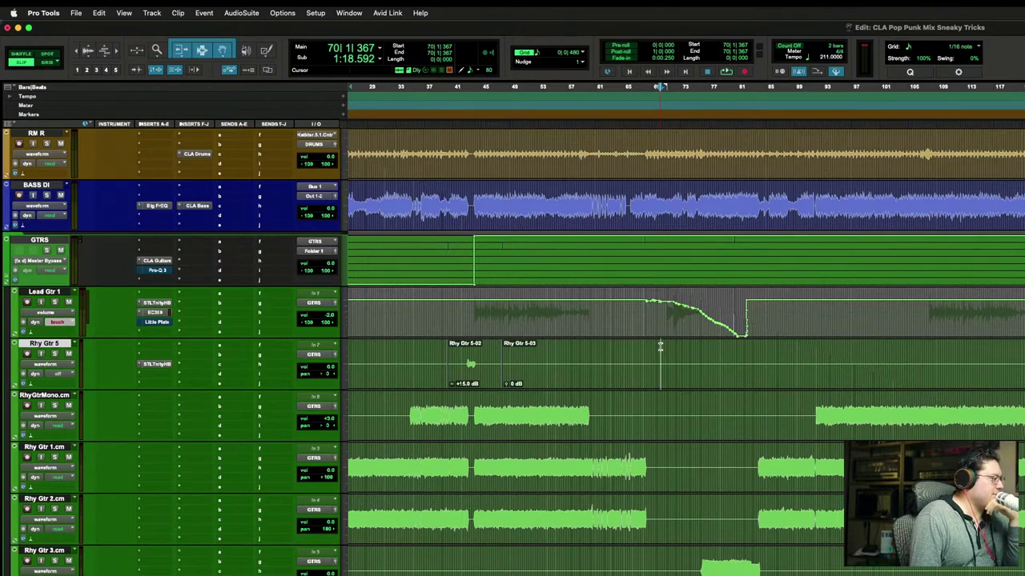
left_click(660, 346)
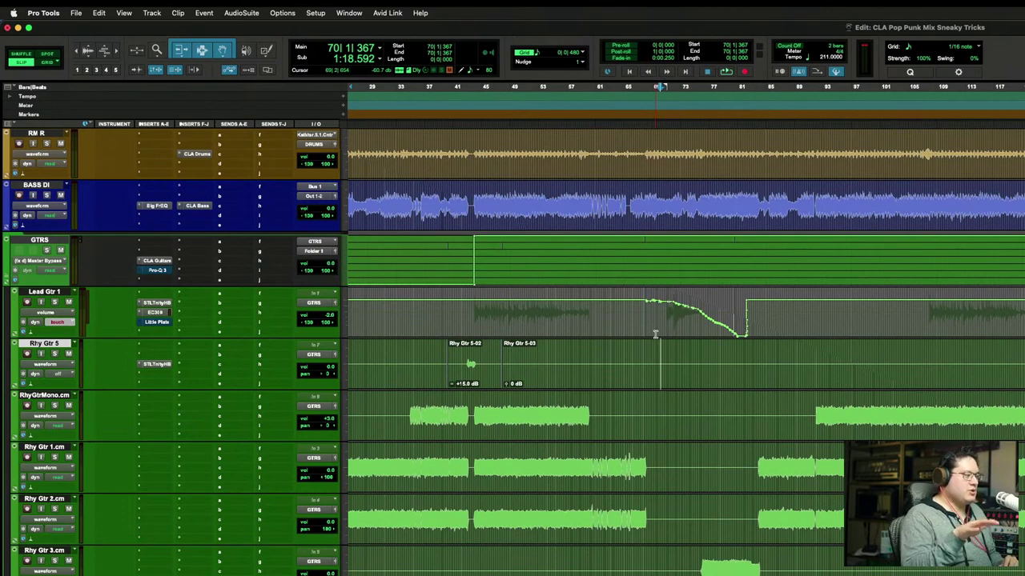
left_click(645, 313)
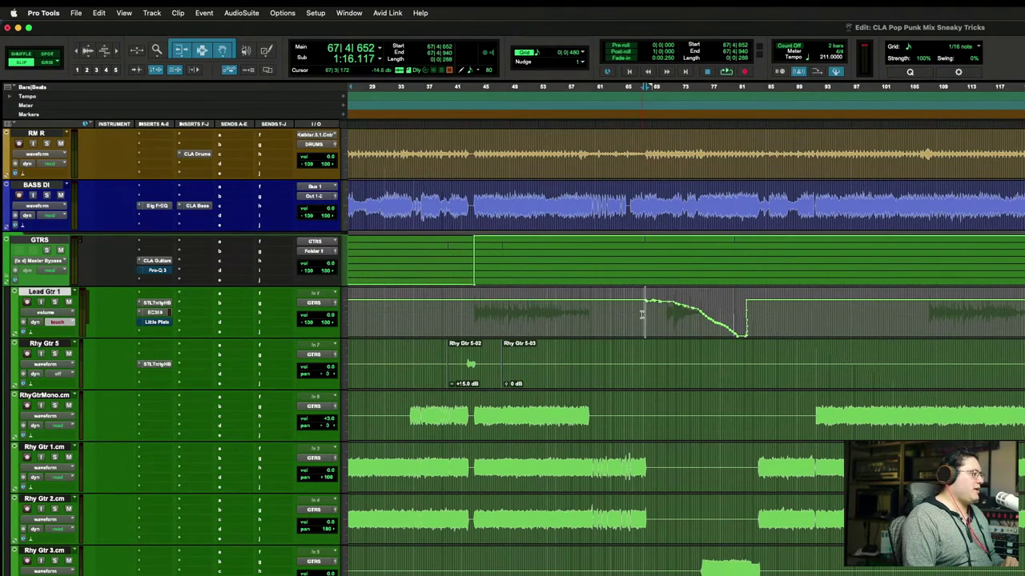
left_click(642, 315)
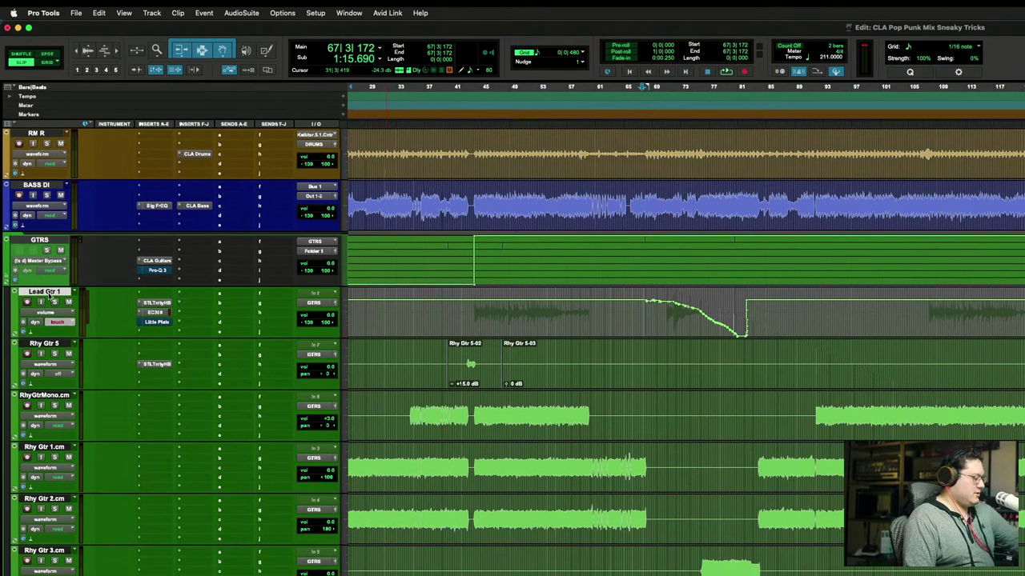
scroll(49, 296, "up", 10)
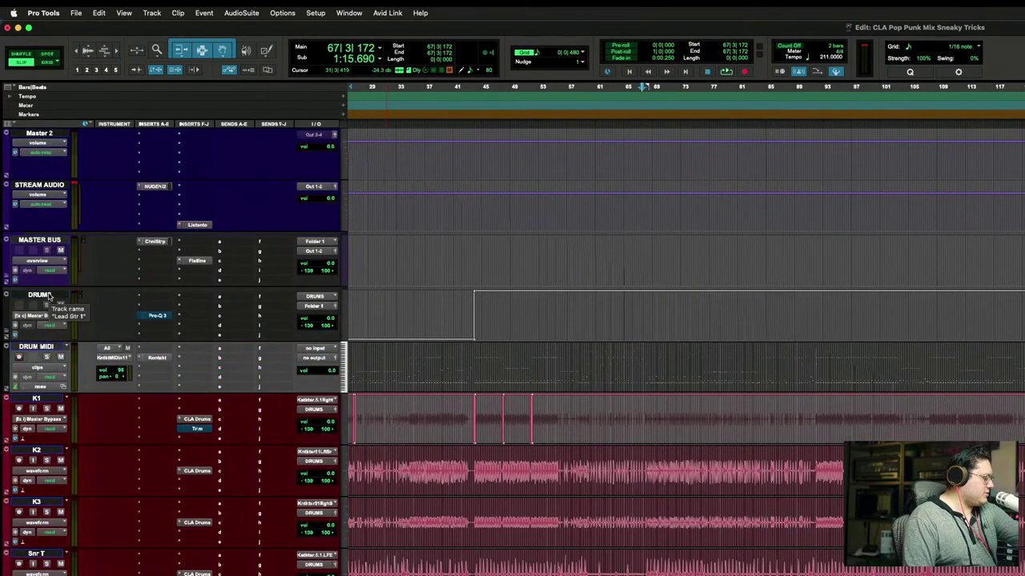
scroll(49, 295, "down", 10)
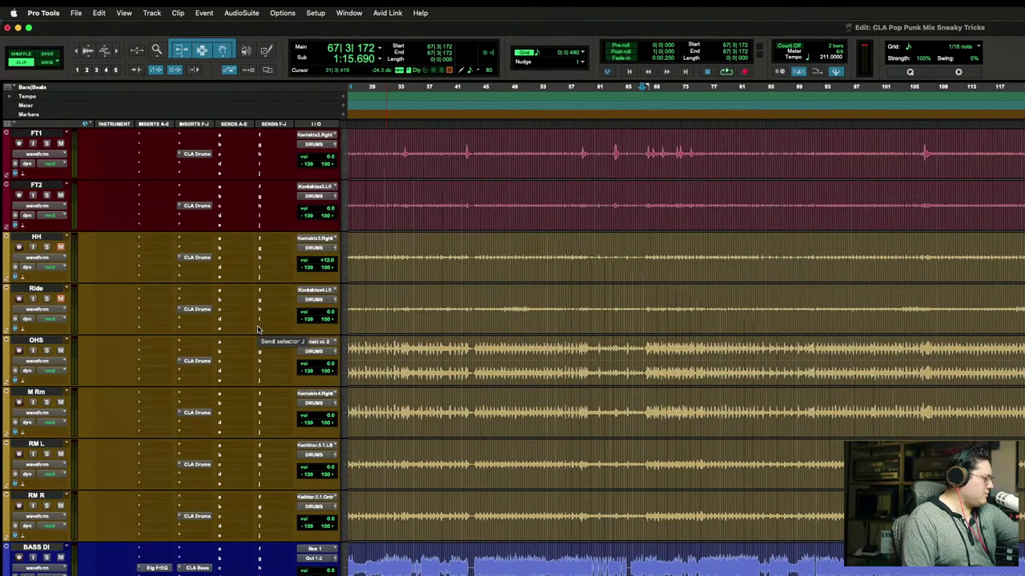
Step: Play from bar 67 and rewrite the Lead Gtr 1 volume fade in touch mode down to silence near bar 79
scroll(470, 374, "down", 10)
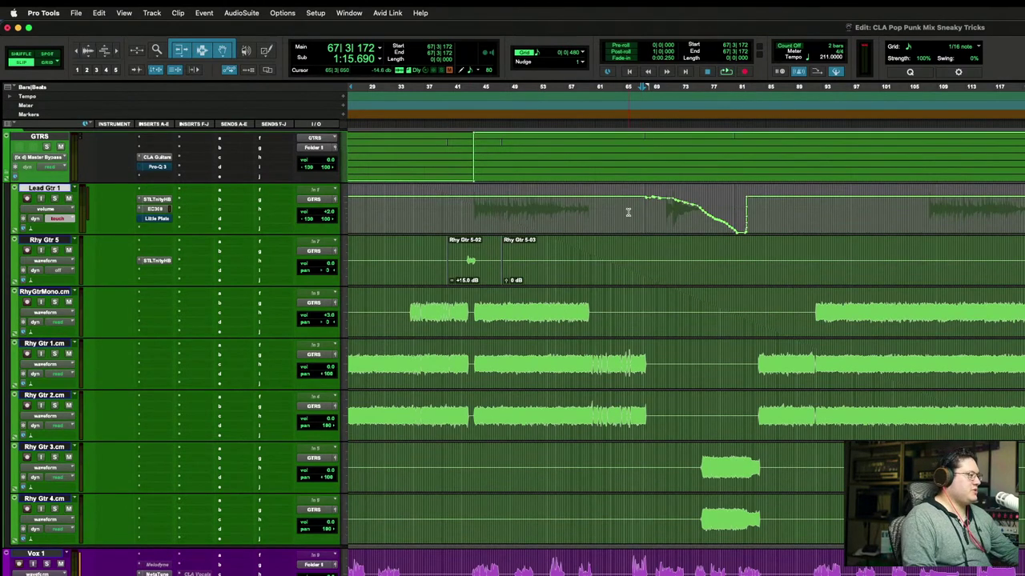
key("space")
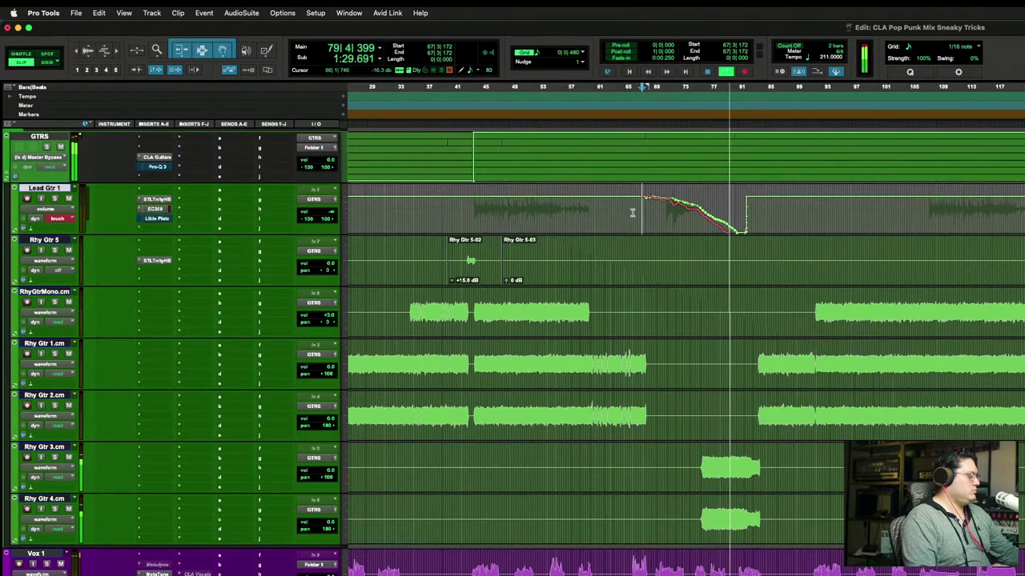
key("space")
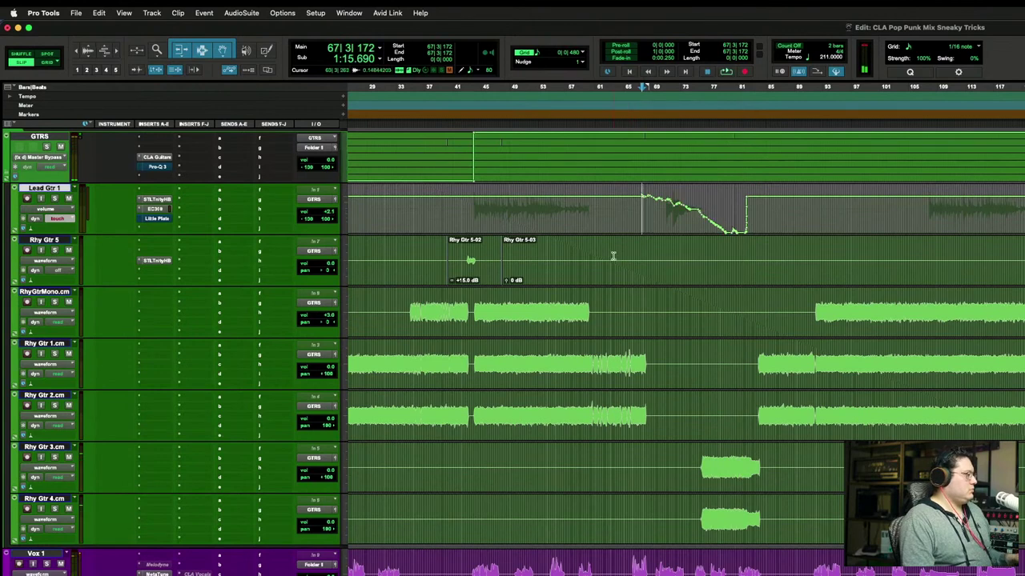
Step: Select Rhy Gtr 3.cm and Rhy Gtr 4.cm and switch both tracks from the waveform view to the volume view
left_click(696, 458)
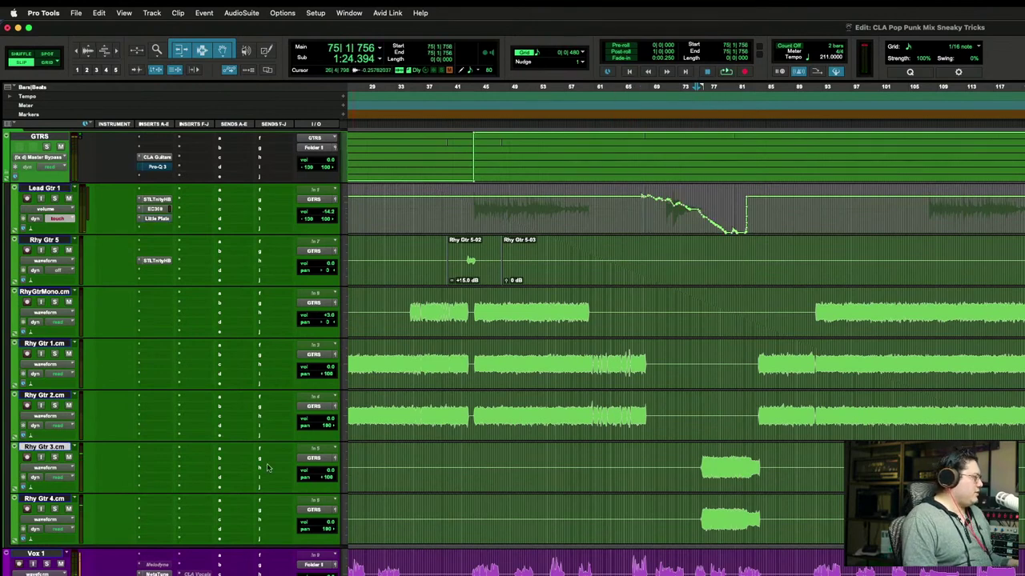
left_click(53, 498, "shift")
left_click(63, 464)
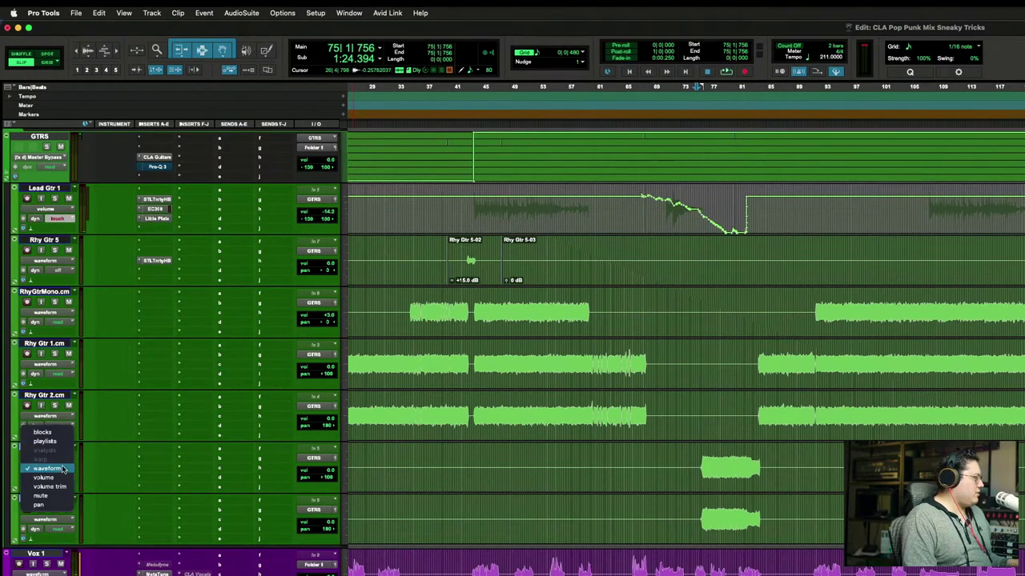
left_click(44, 478)
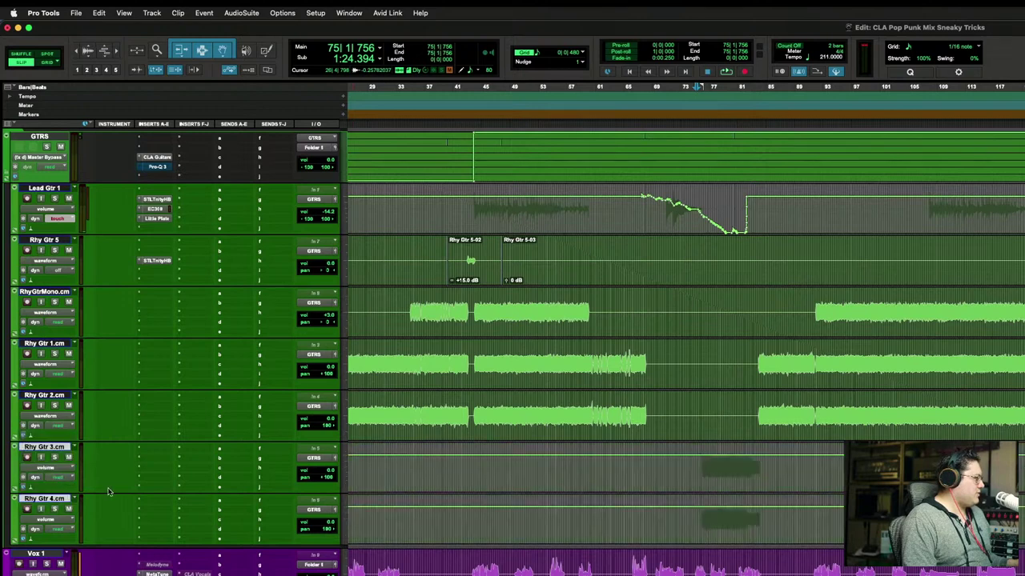
Step: Set Rhy Gtr 3.cm and Rhy Gtr 4.cm to touch automation and record volume rides on both, playing from bar 74
left_click(68, 478)
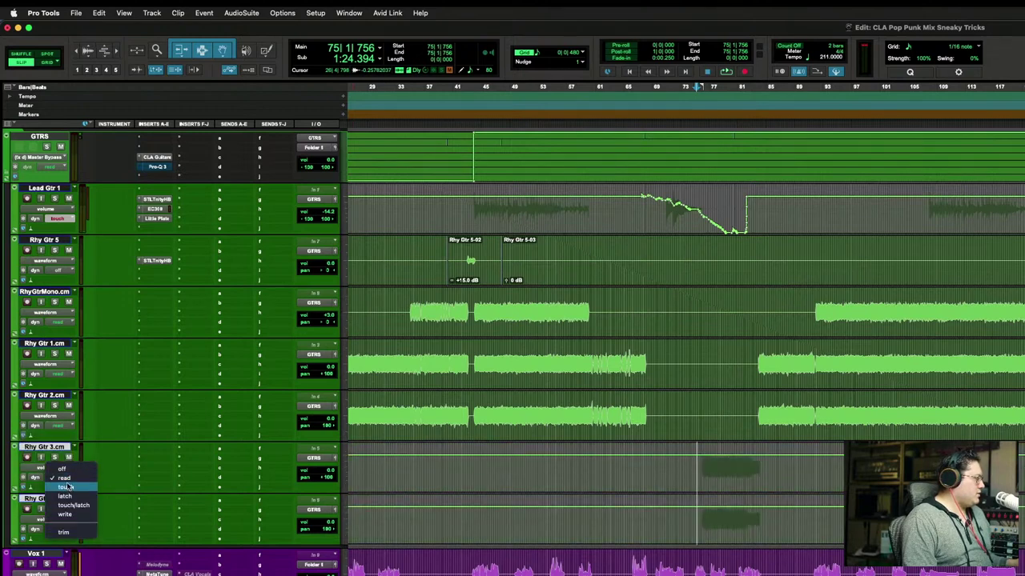
left_click(68, 489, "alt+shift")
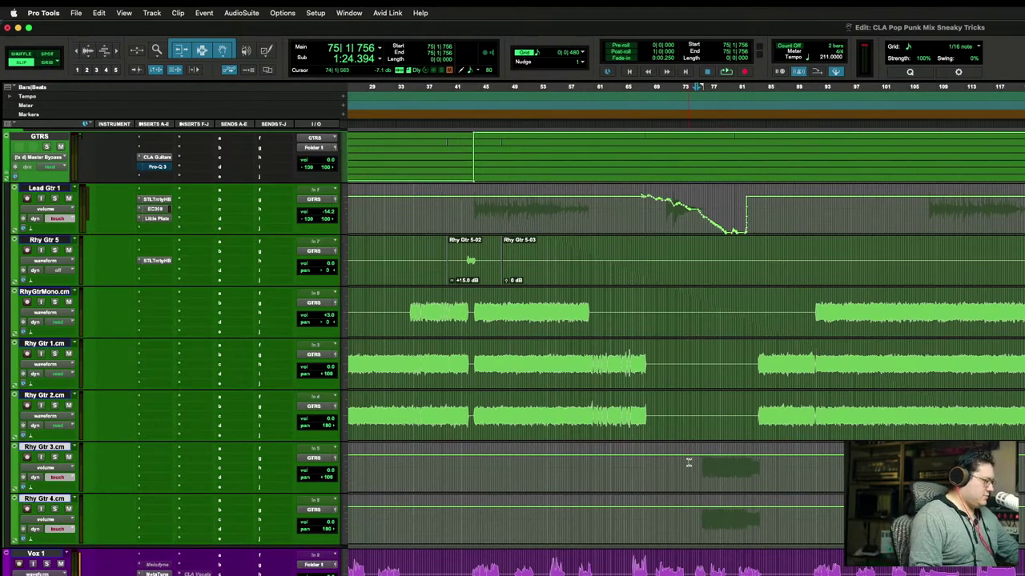
key("space")
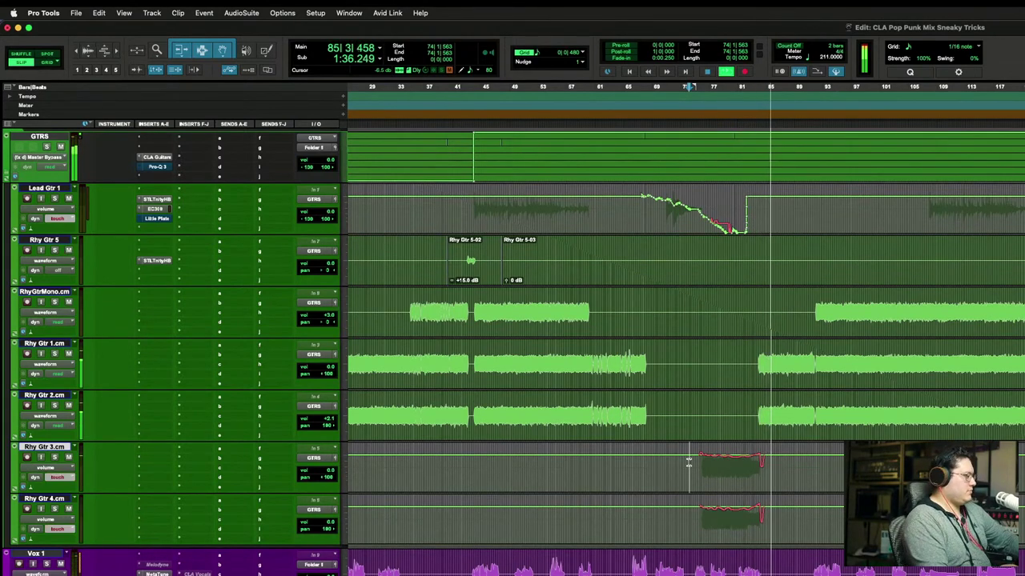
key("space")
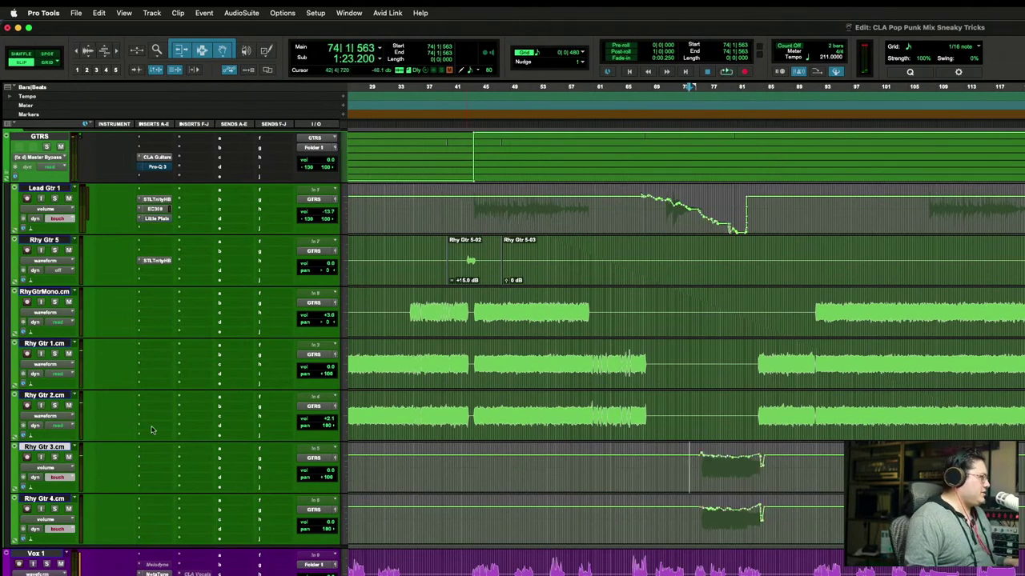
Step: Set Rhy Gtr 1.cm and Rhy Gtr 2.cm to touch automation and show the volume view on both tracks
left_click(50, 395)
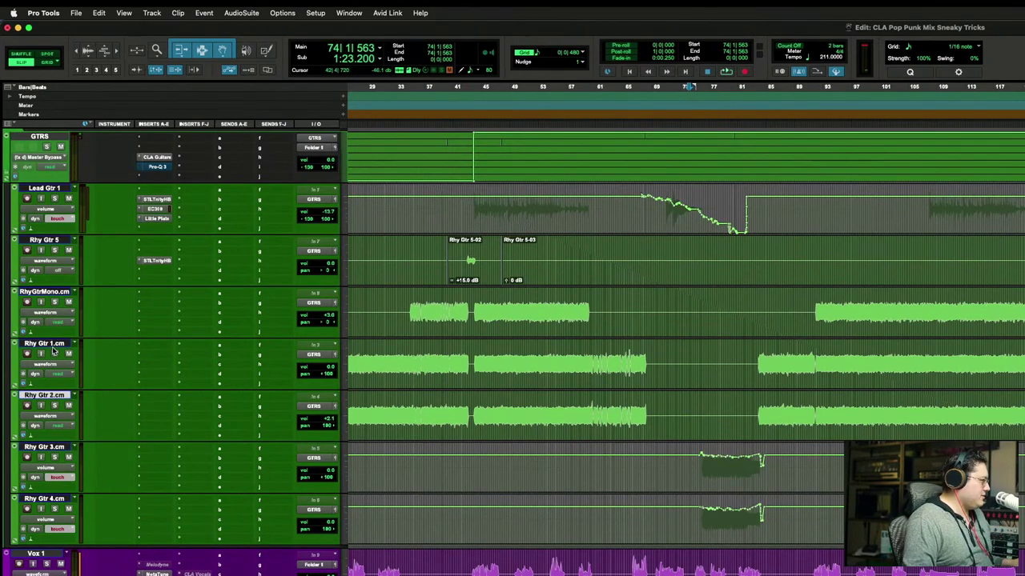
left_click(49, 364)
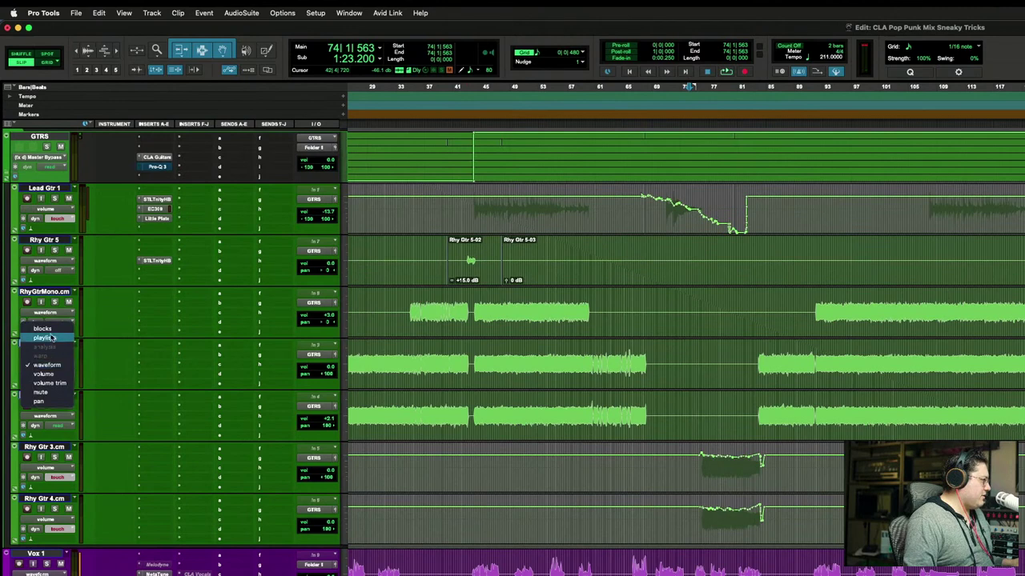
left_click(50, 365)
left_click(63, 374)
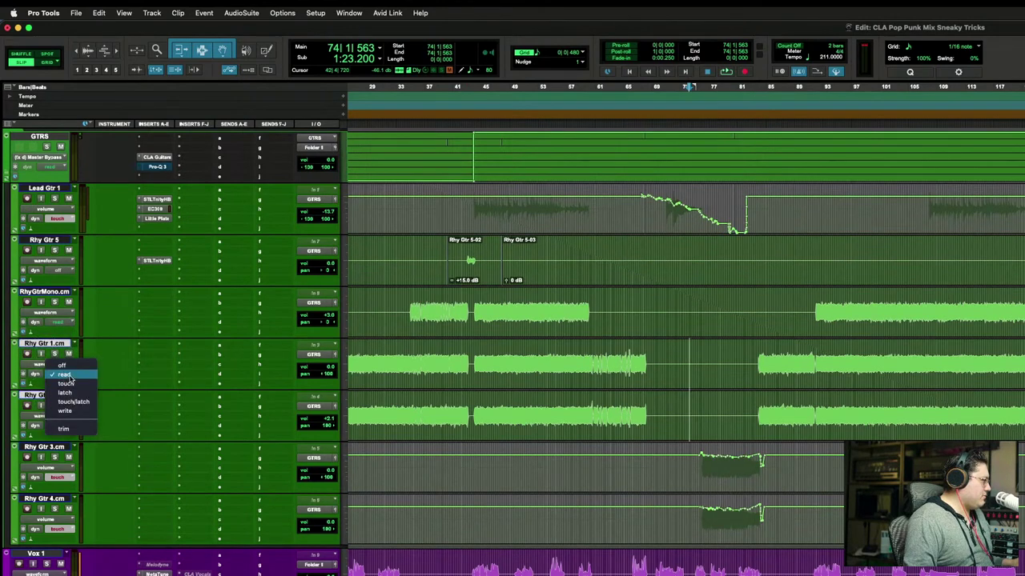
left_click(66, 383)
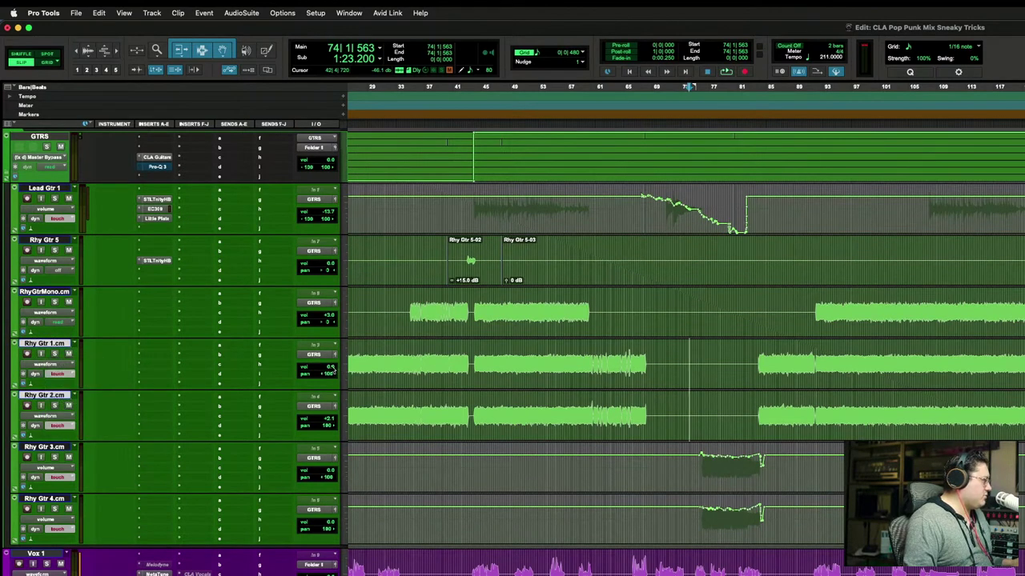
left_click(330, 370)
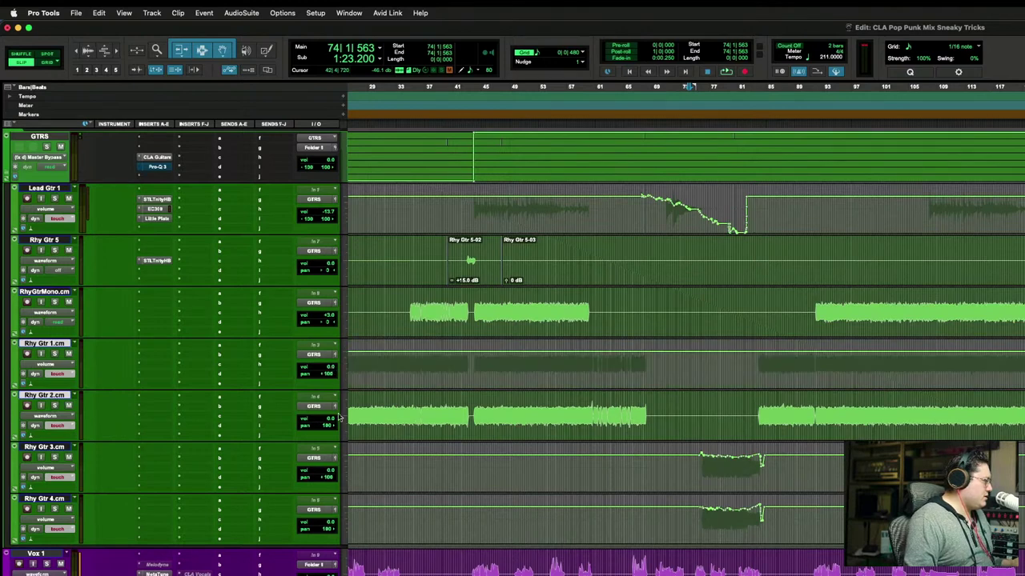
left_click(330, 419)
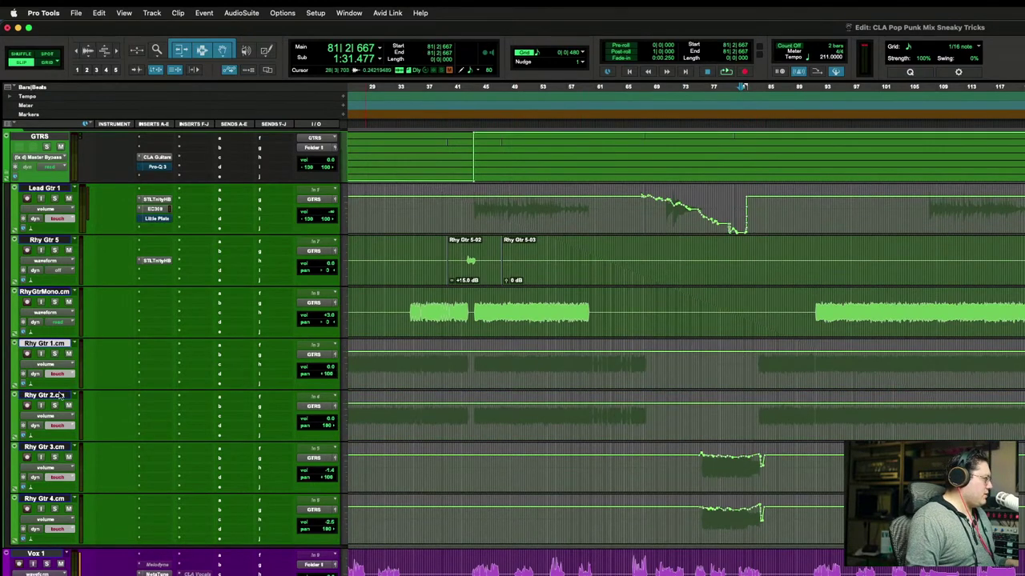
Step: Play from bar 81 and record volume rides on Rhy Gtr 1.cm and Rhy Gtr 2.cm through their entry, repeating the pass once
key("space")
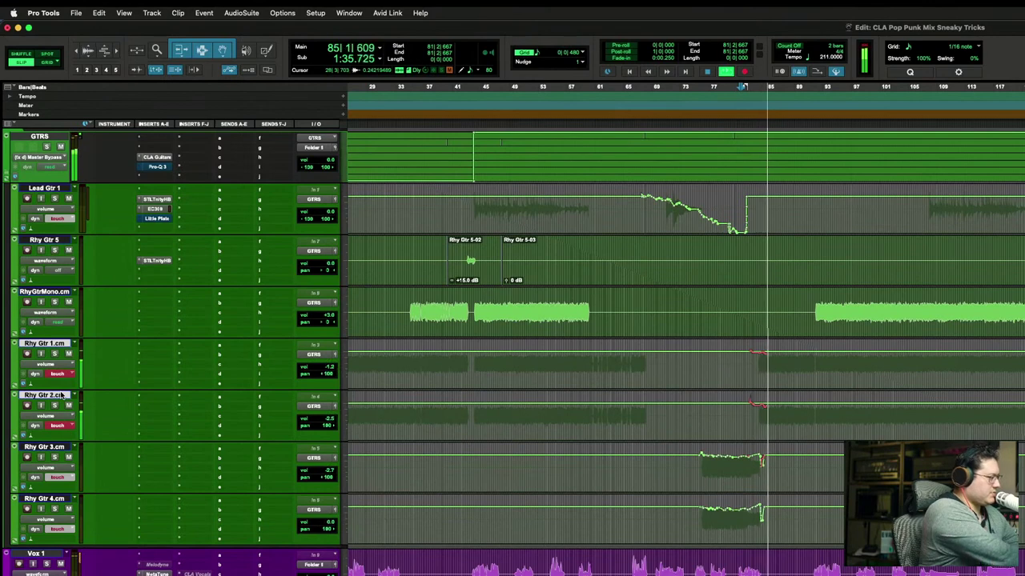
key("space")
key("space")
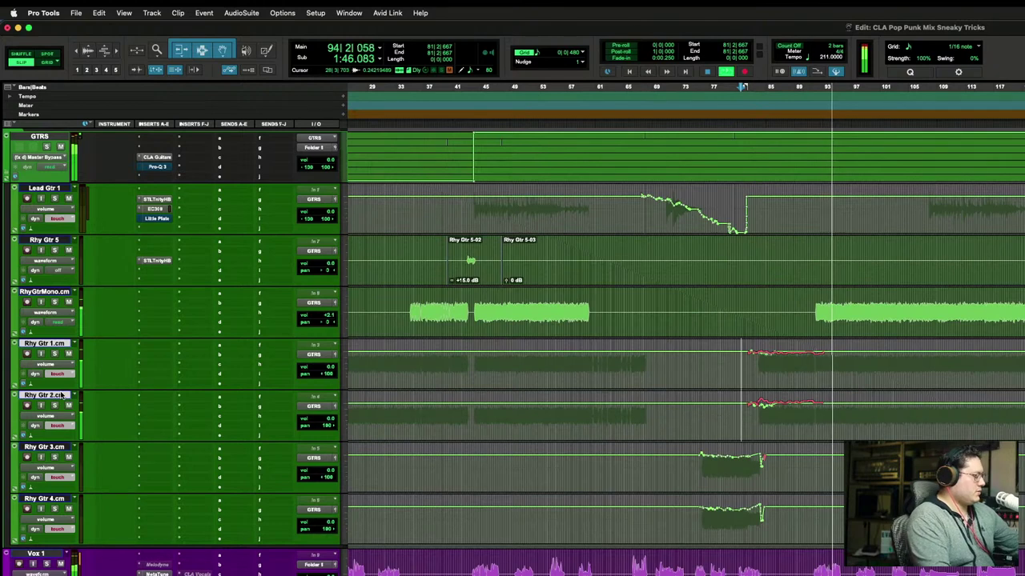
key("space")
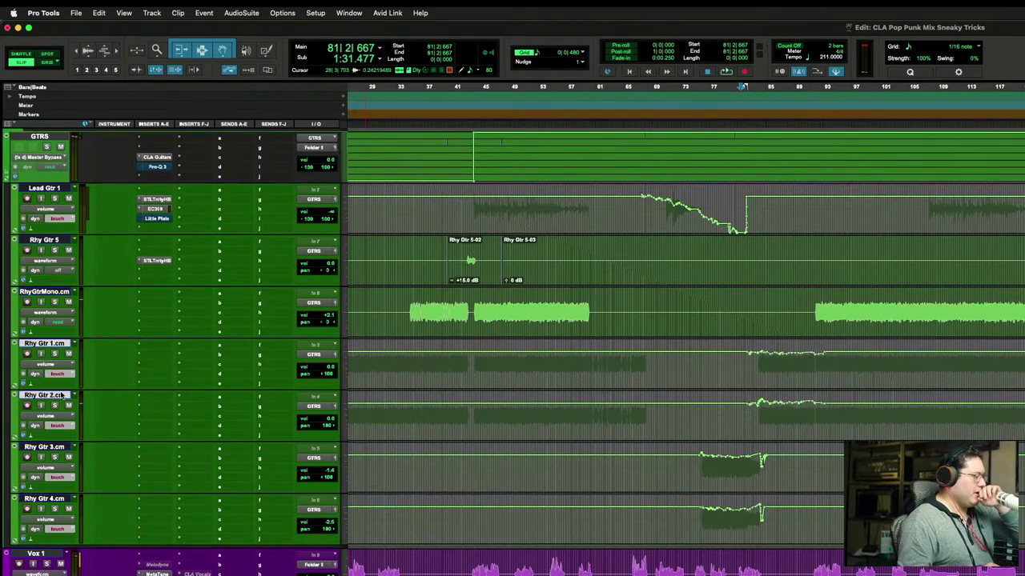
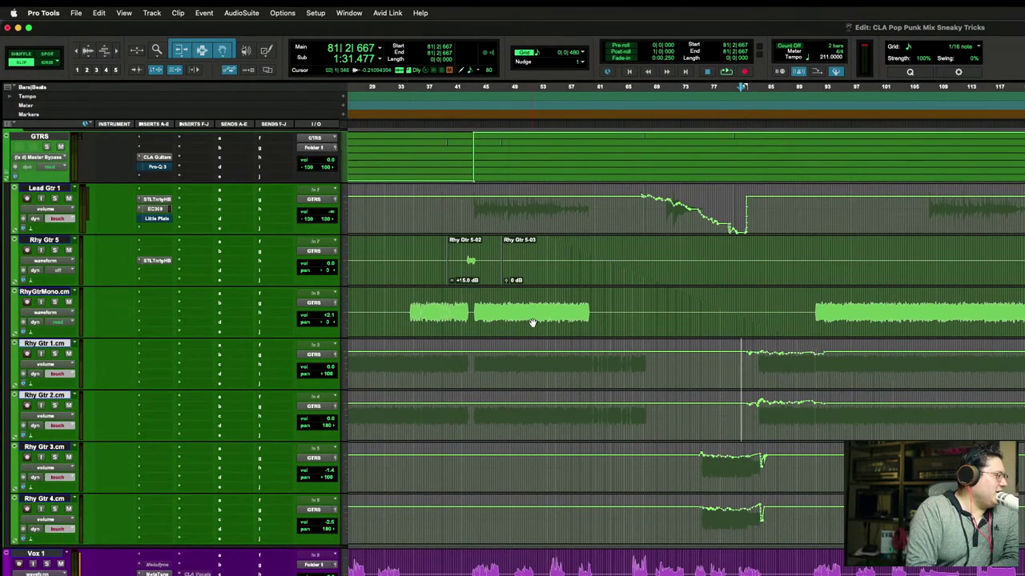
Step: Place the edit cursor on RhyGtrMono.cm in bar 46
left_click_drag(474, 311, 489, 311)
left_click(494, 310)
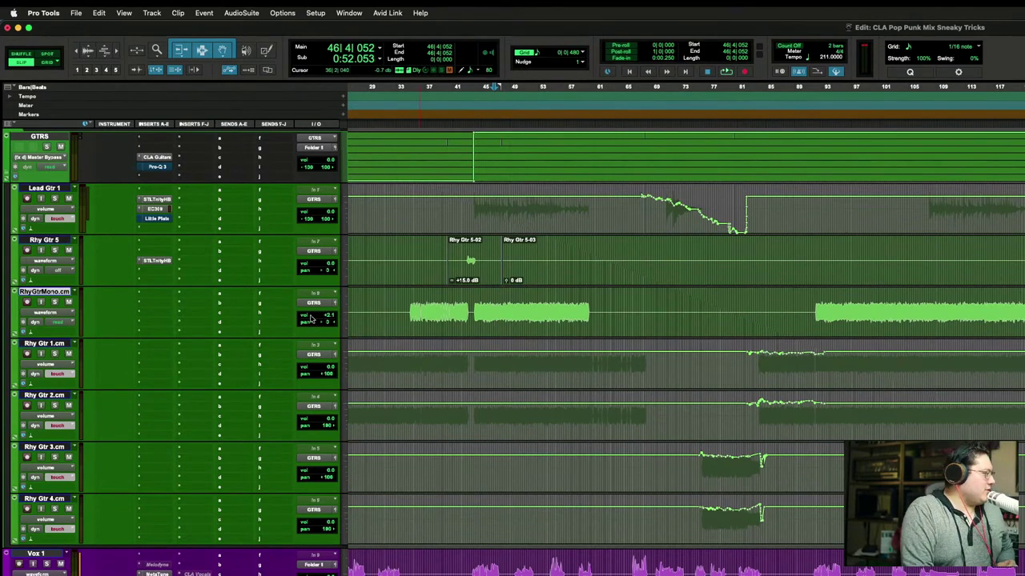
Step: Open the Flatline limiter on the MASTER BUS, play the mix from bar 70 to check its limiting, and close the plug-in
scroll(243, 308, "up", 3)
scroll(243, 308, "up", 3)
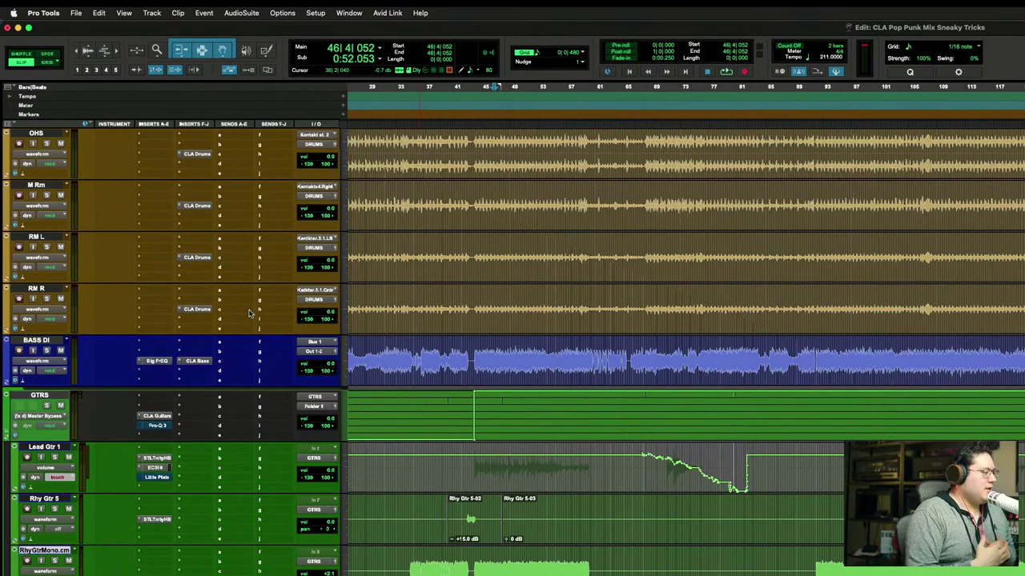
scroll(481, 304, "up", 15)
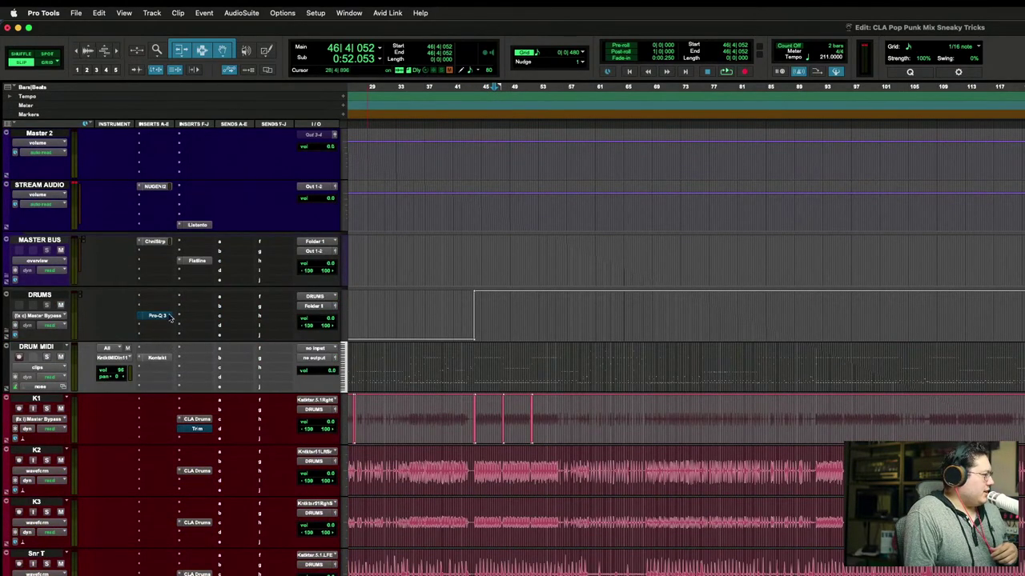
left_click(197, 261)
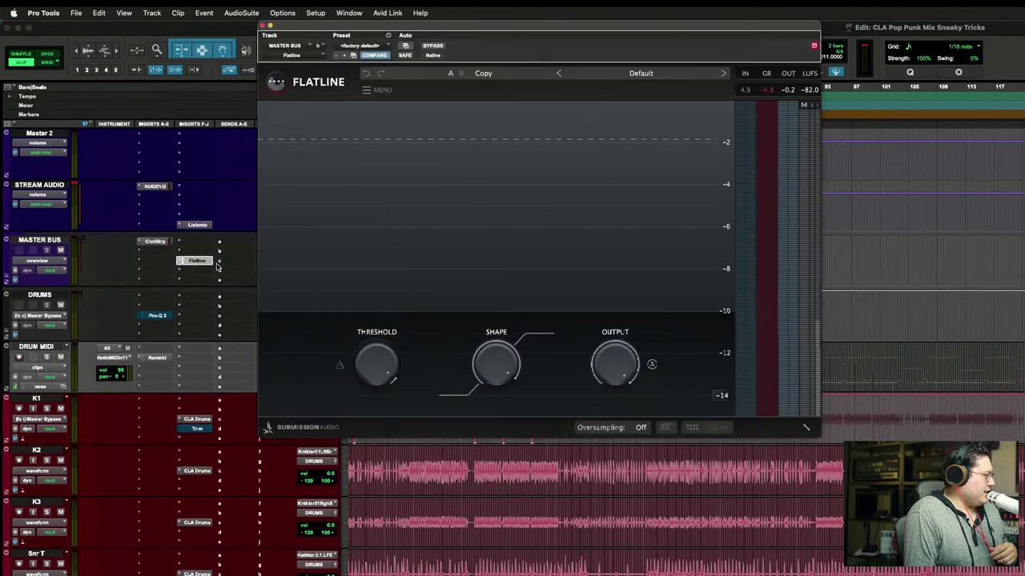
left_click(662, 463)
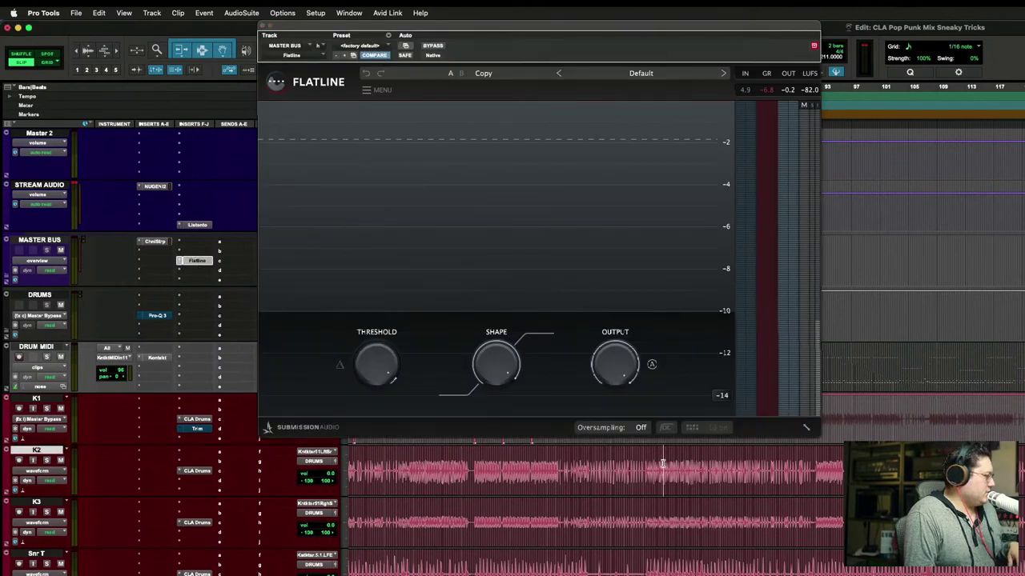
key("space")
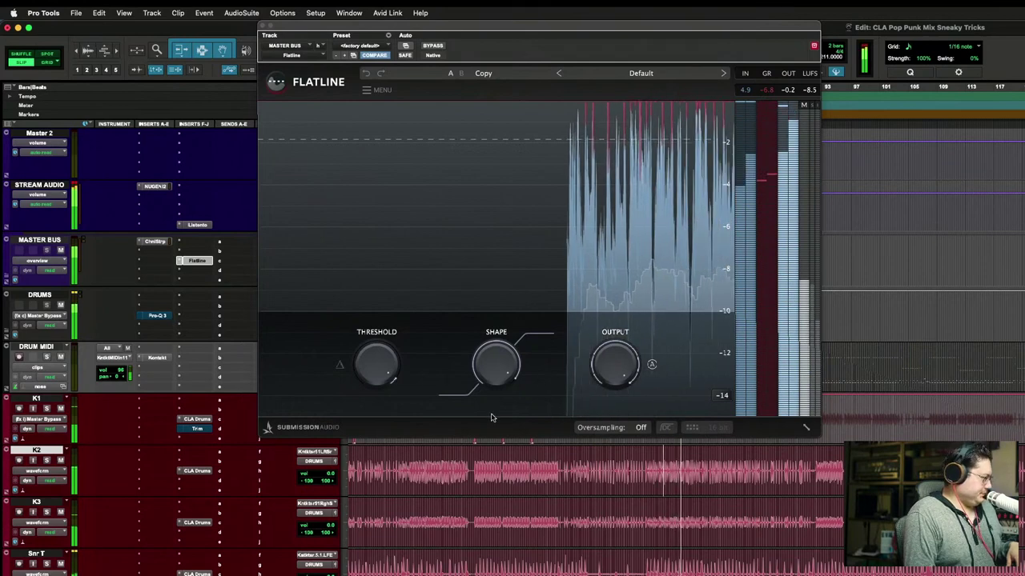
left_click(262, 26)
scroll(222, 242, "down", 5)
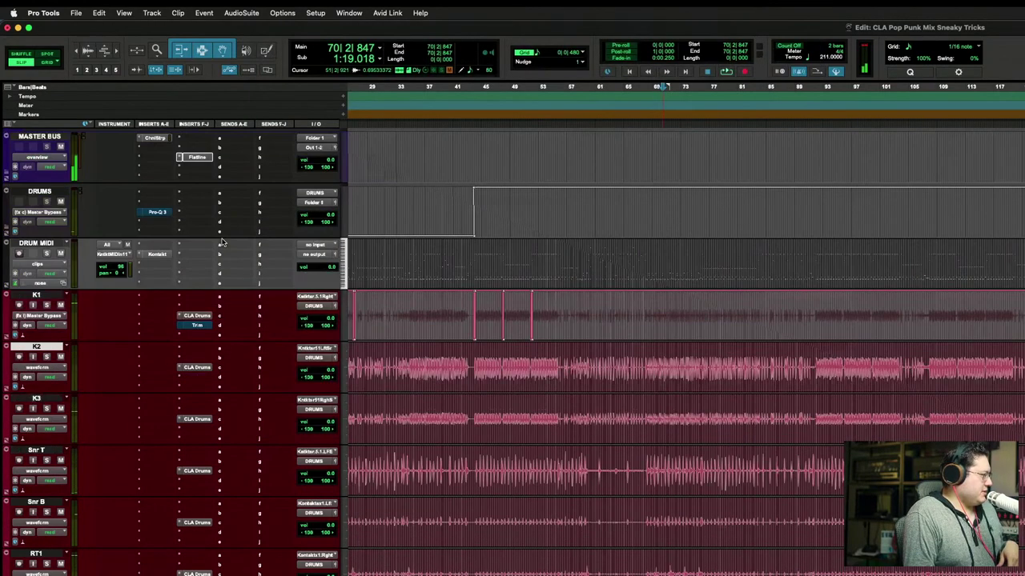
scroll(222, 242, "down", 12)
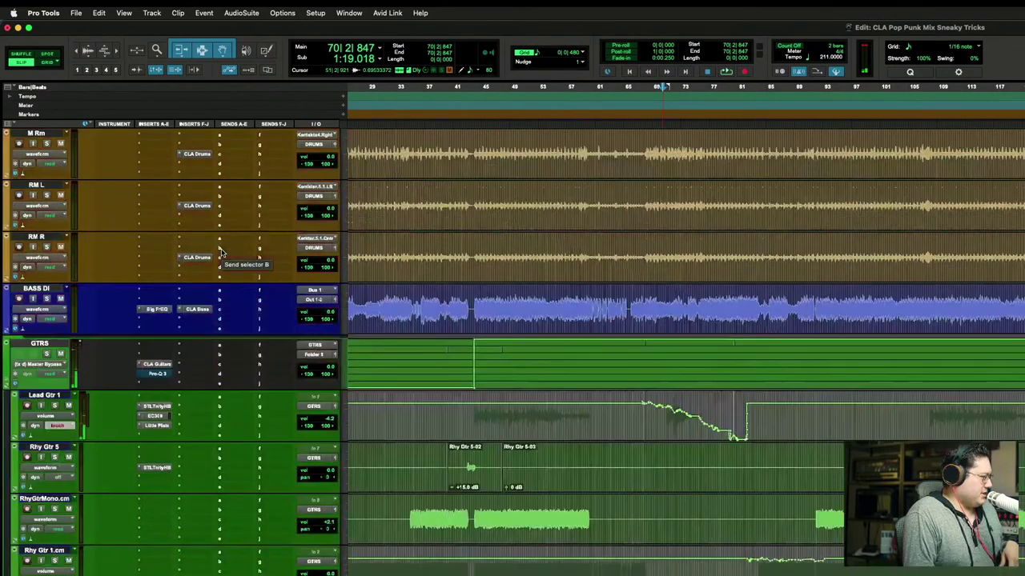
scroll(221, 252, "down", 2)
scroll(221, 252, "down", 5)
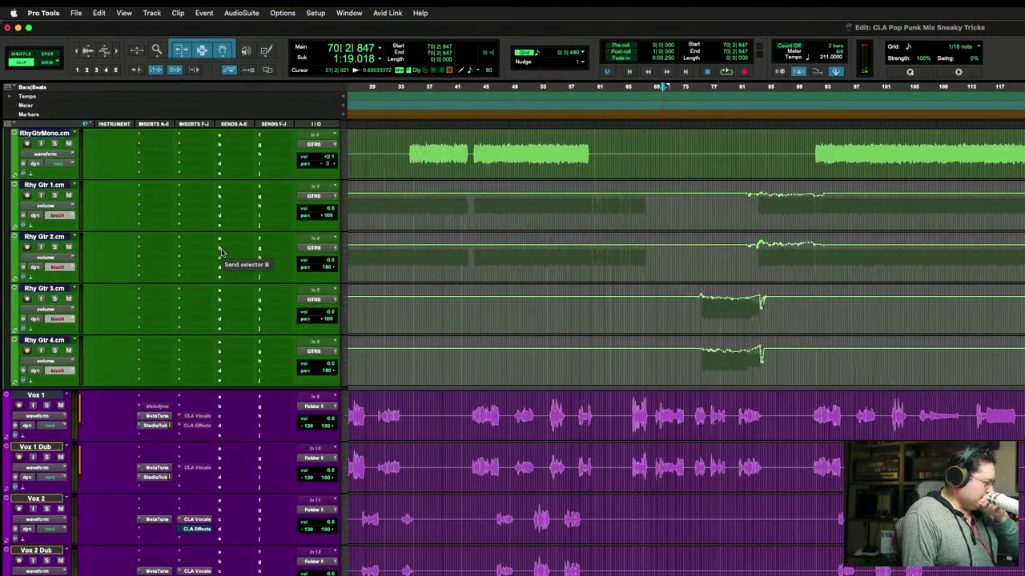
scroll(221, 252, "up", 20)
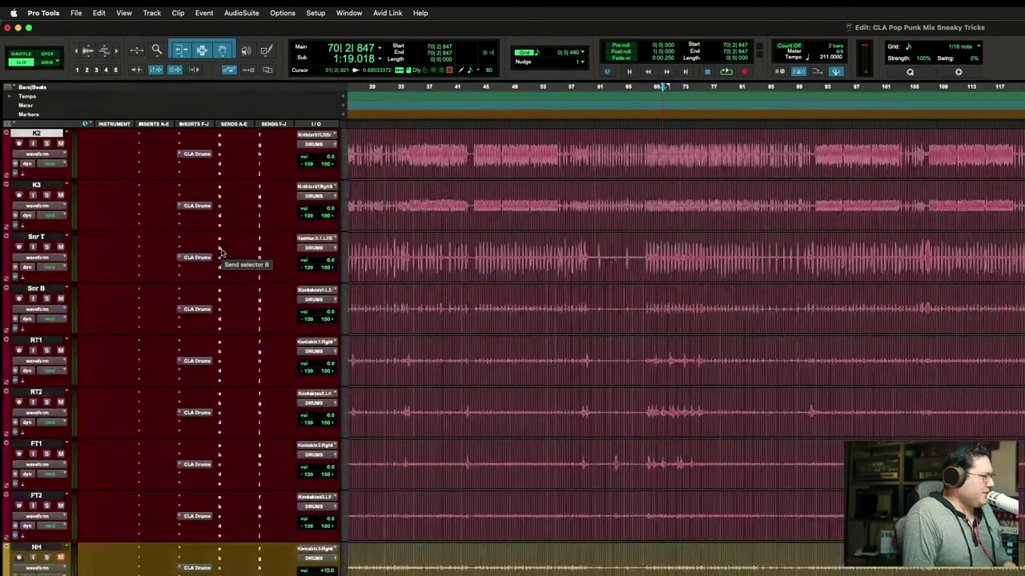